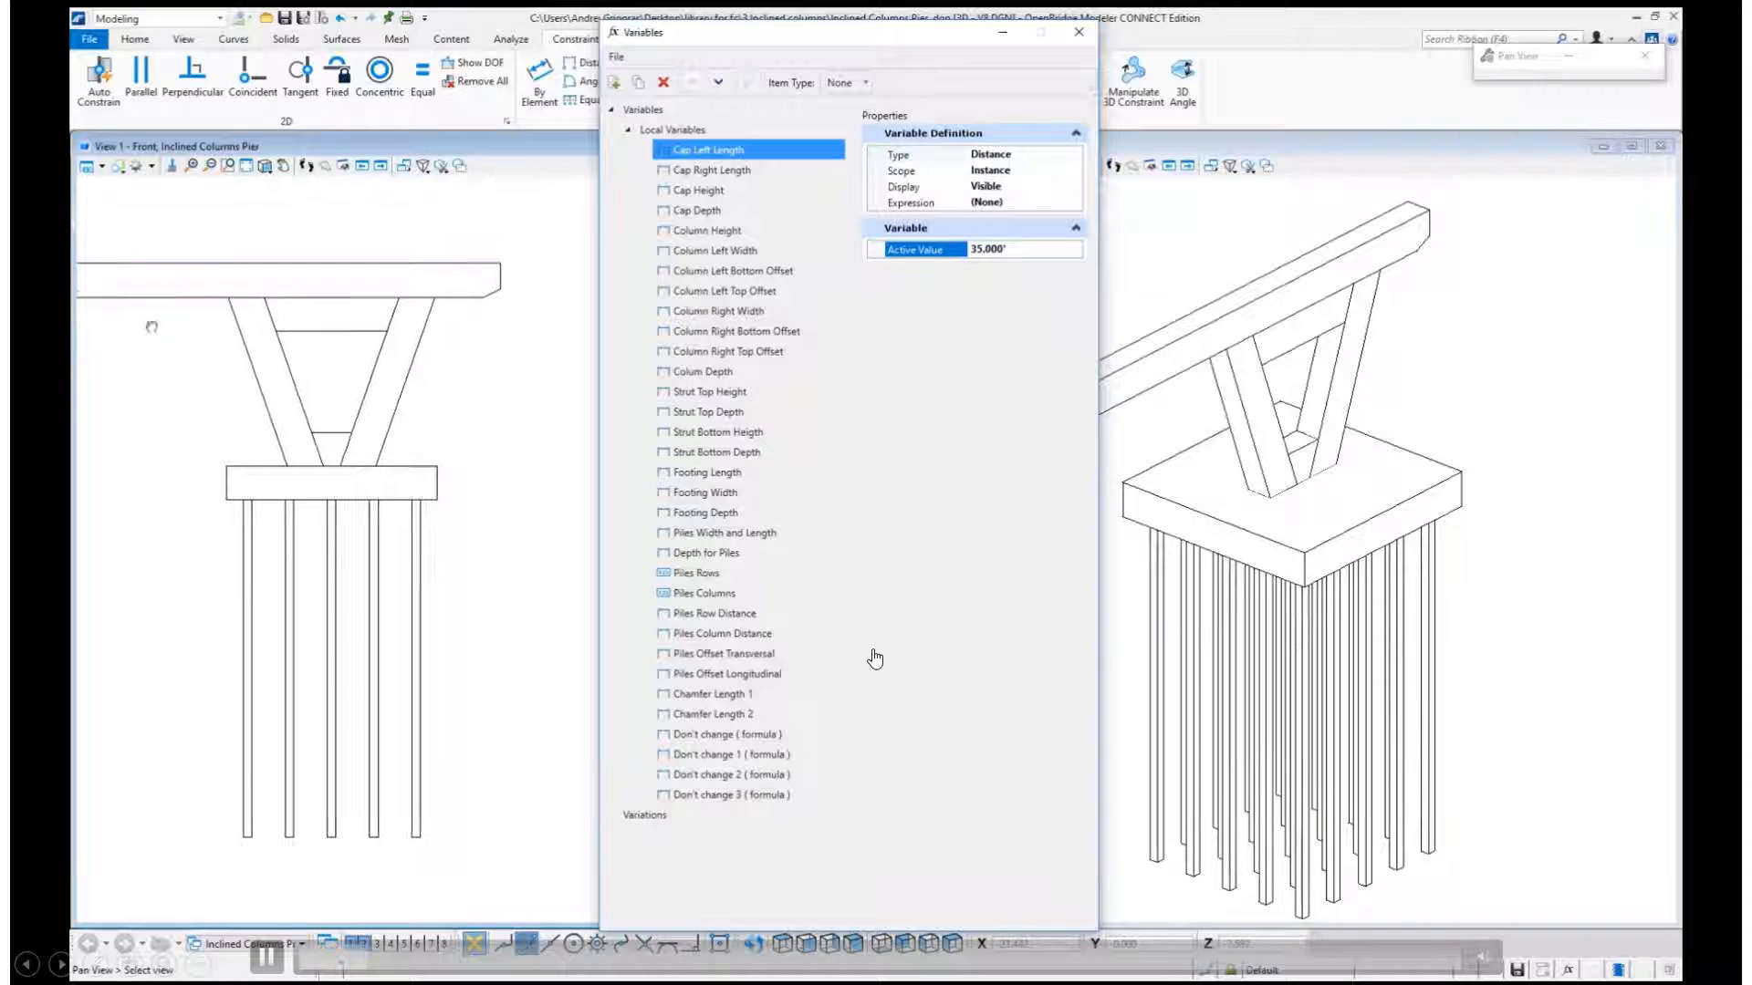
Set the active value of the Cap Left Length variable to 25 ft.
key("ctrl+a")
type("25")
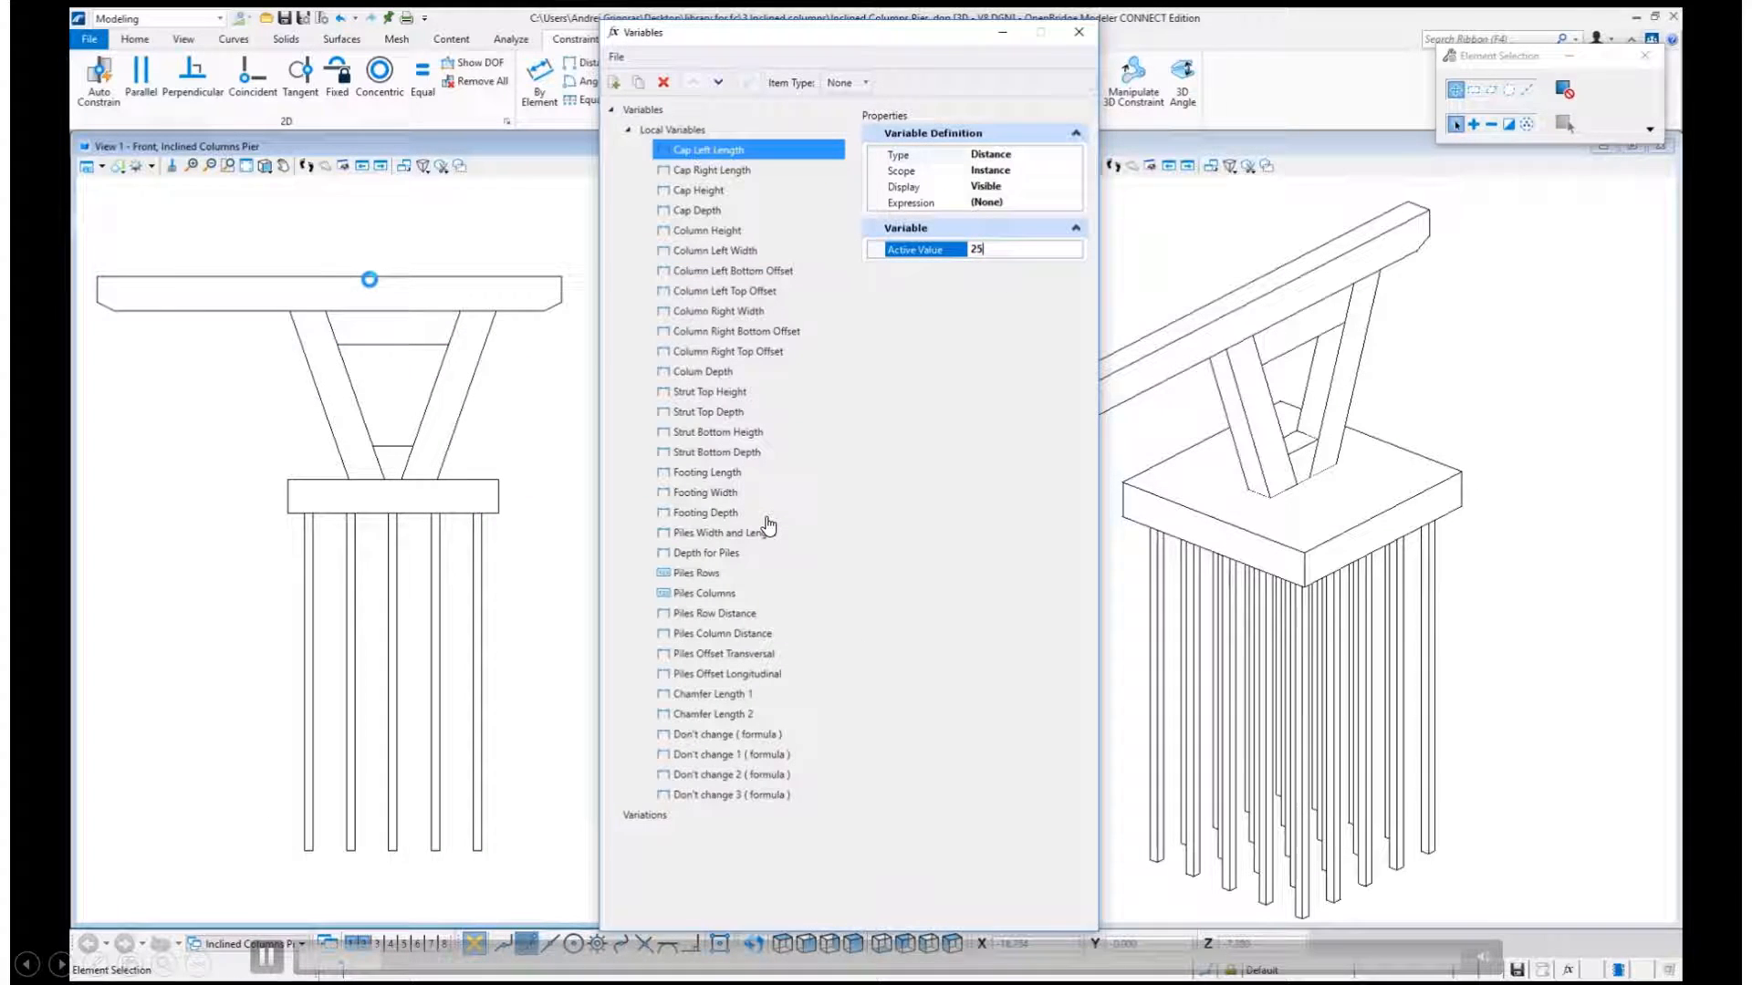
key("Return")
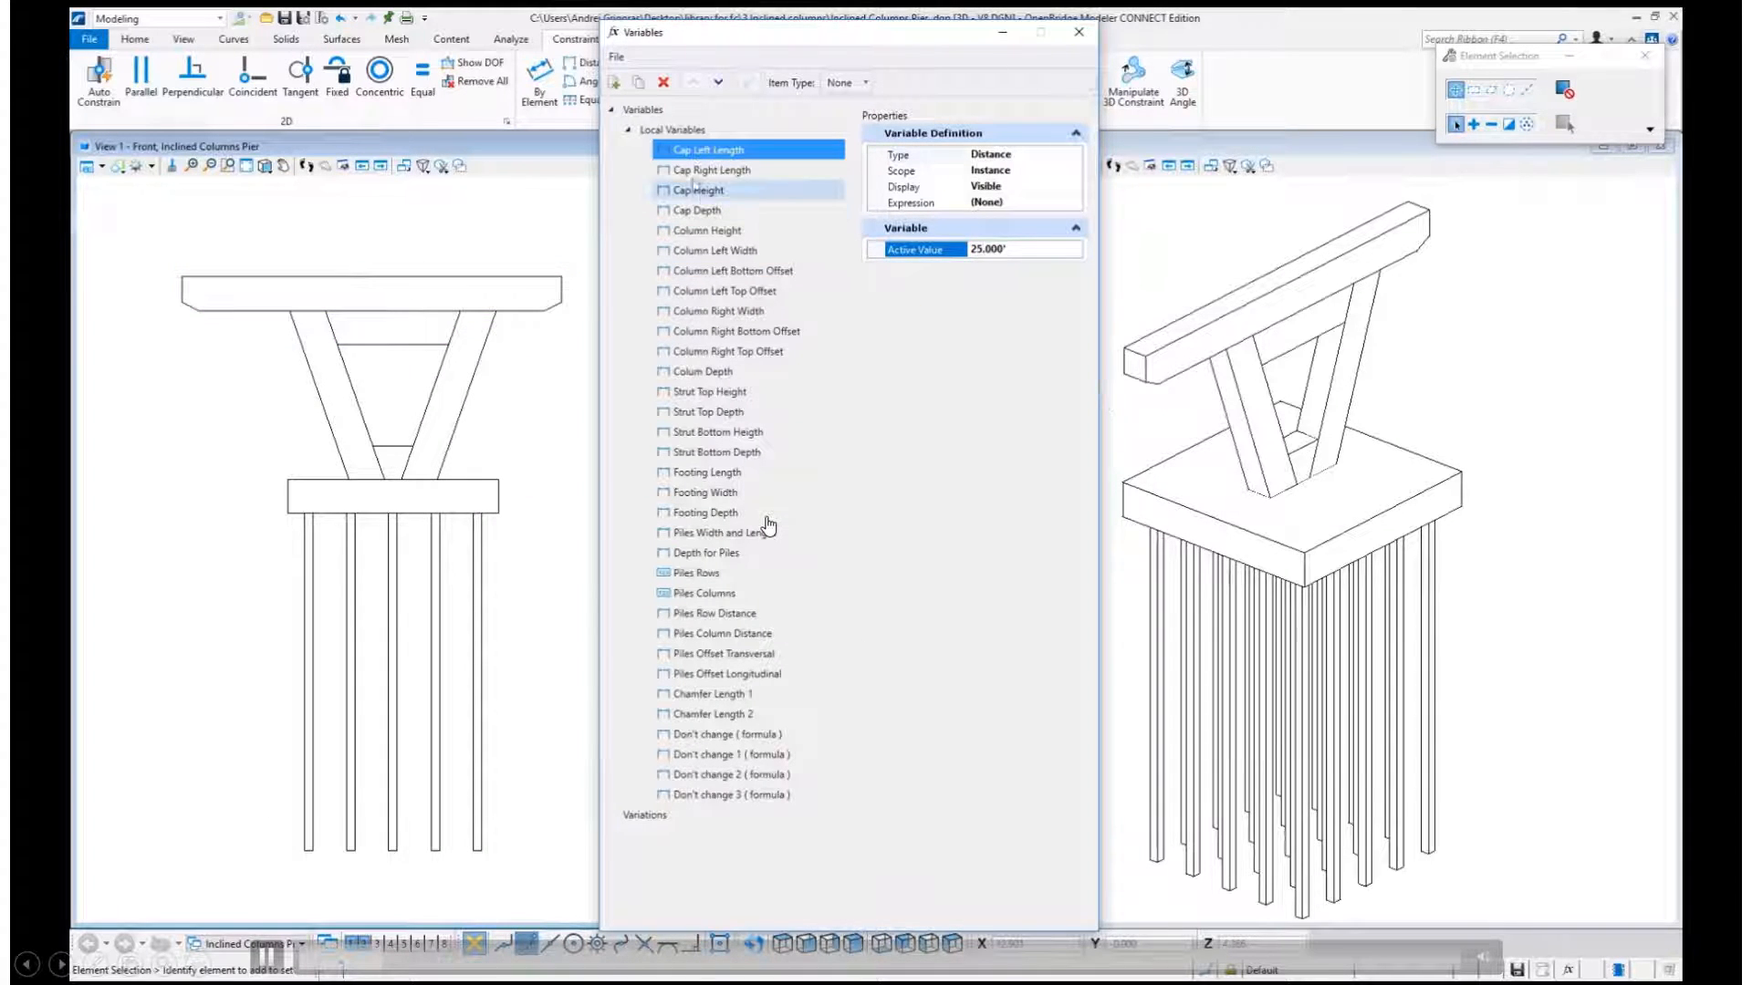
Set the active value of the Cap Right Length variable to 30 ft.
left_click(750, 171)
left_click(1020, 251)
key("ctrl+a")
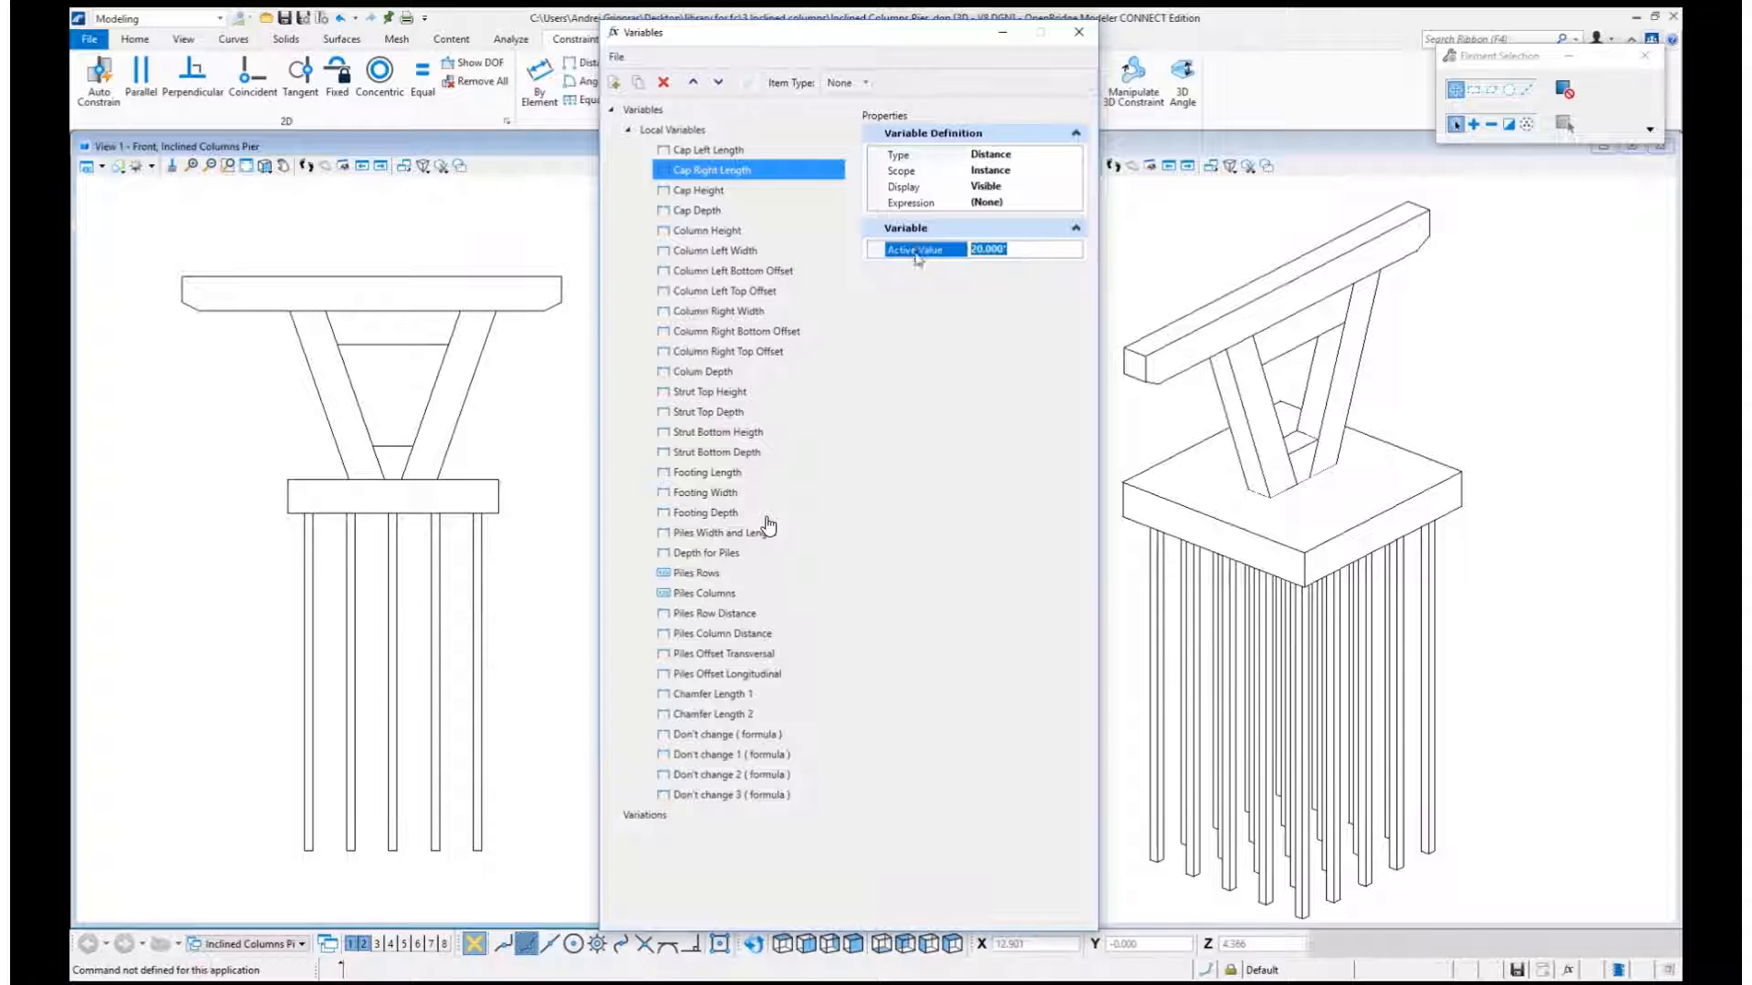
type("30")
key("Return")
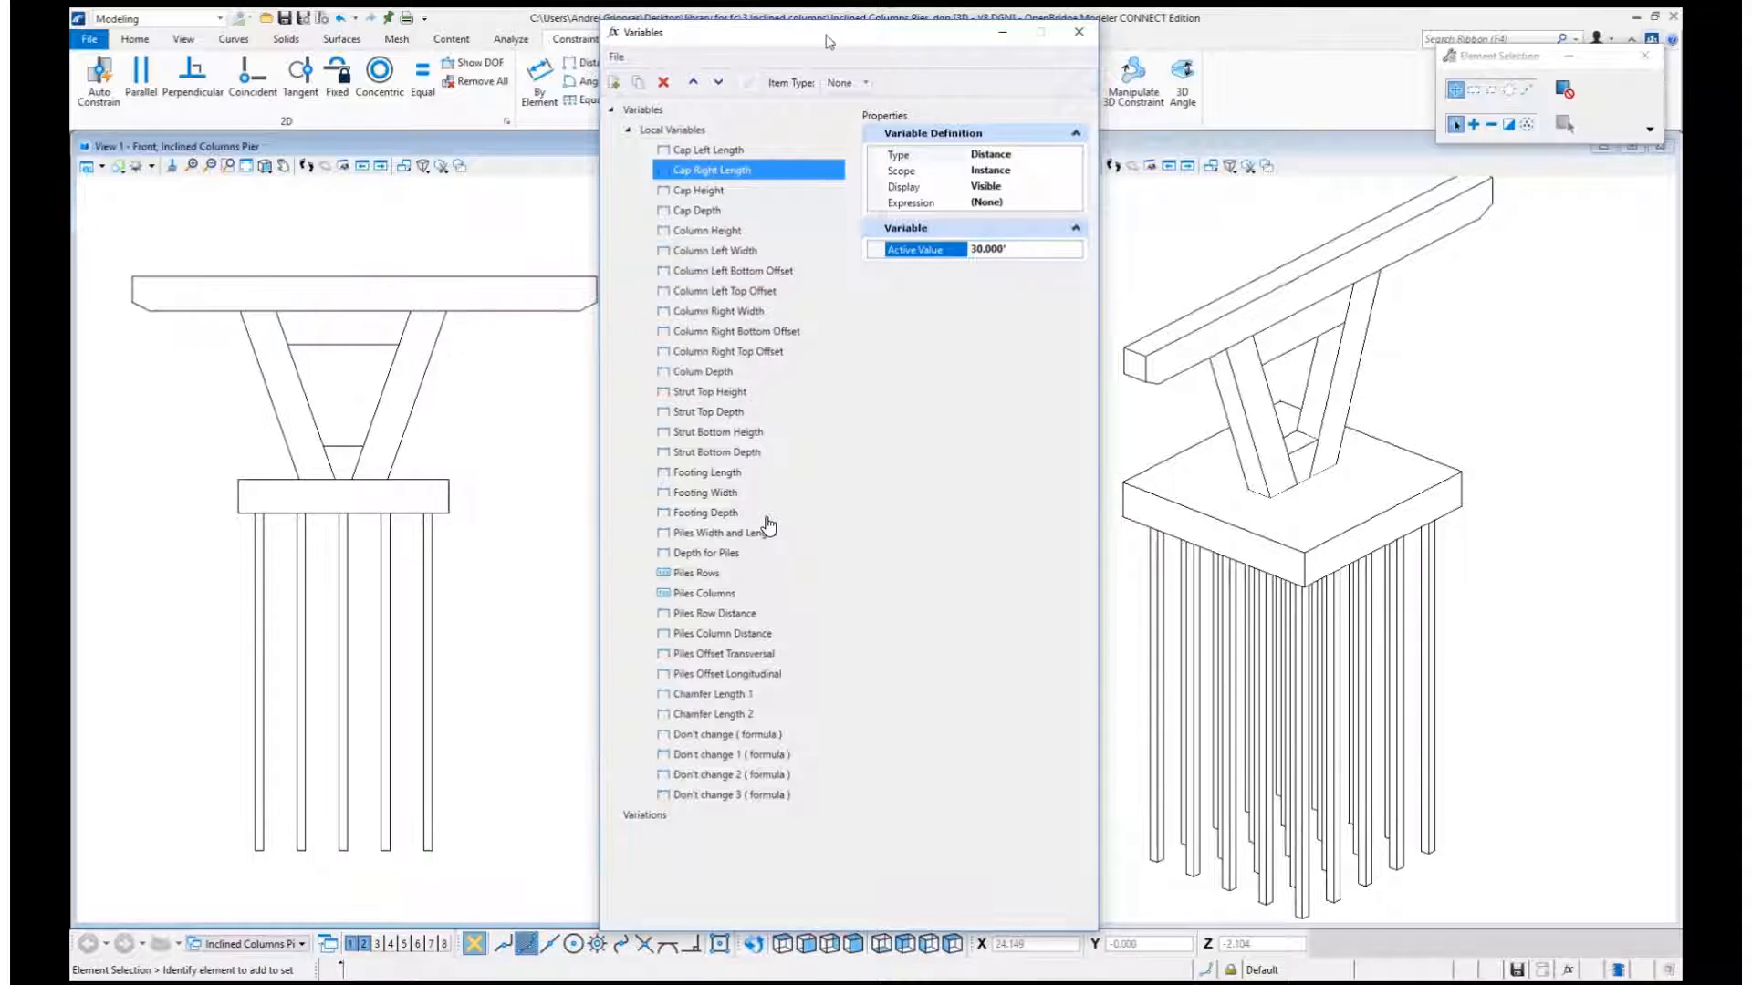
Narrow and reposition the Variables window, and set Cap Right Length to 25 ft.
left_click_drag(829, 41, 847, 39)
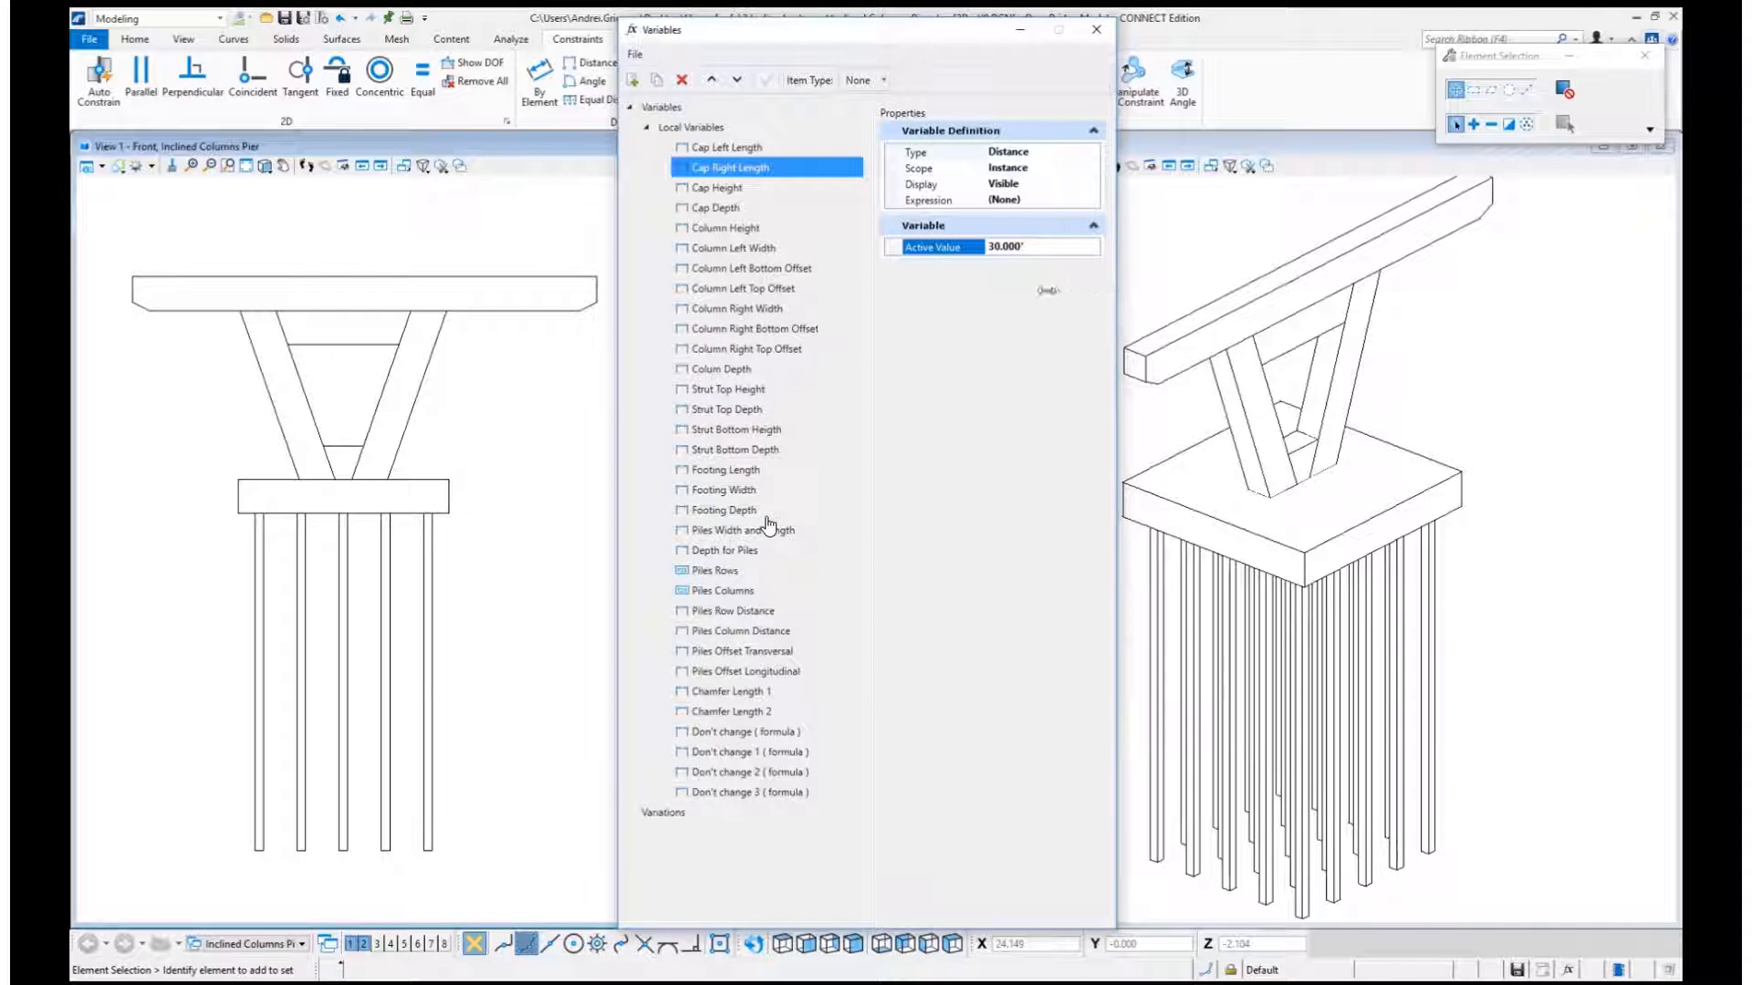
left_click_drag(1113, 297, 1015, 301)
left_click_drag(794, 31, 832, 26)
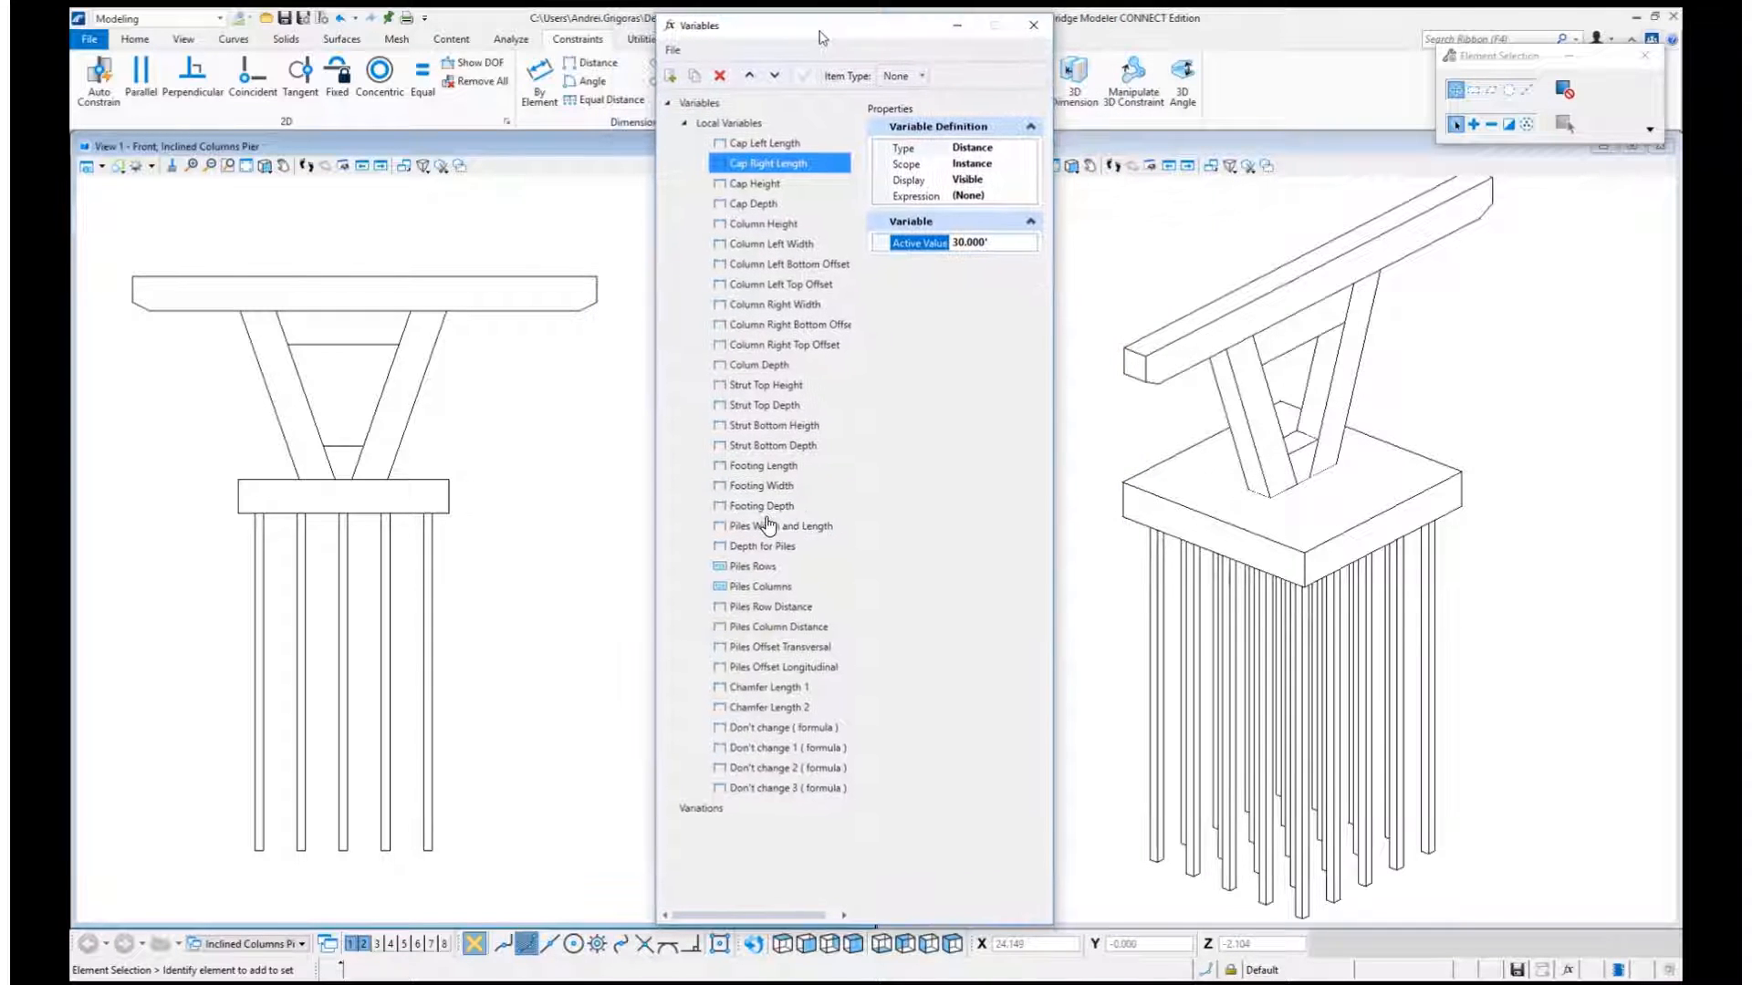
left_click_drag(959, 238, 951, 241)
type("25")
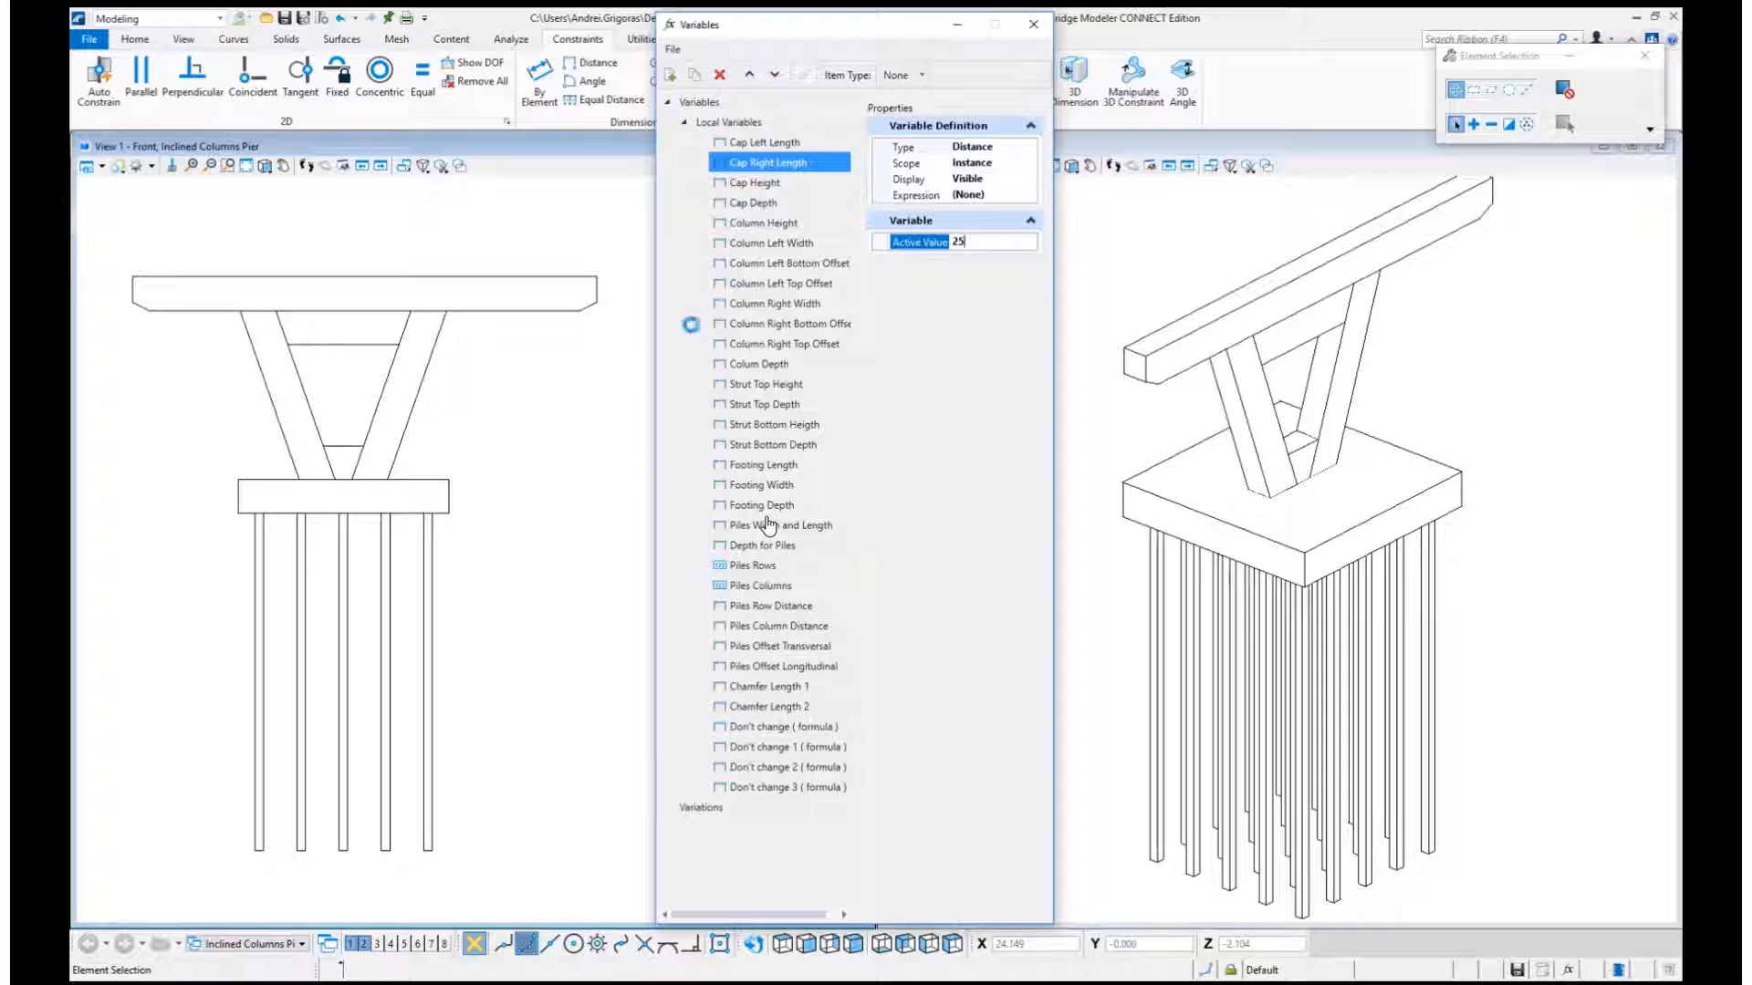
Set the active value of the Cap Height variable to 5 ft.
left_click(756, 183)
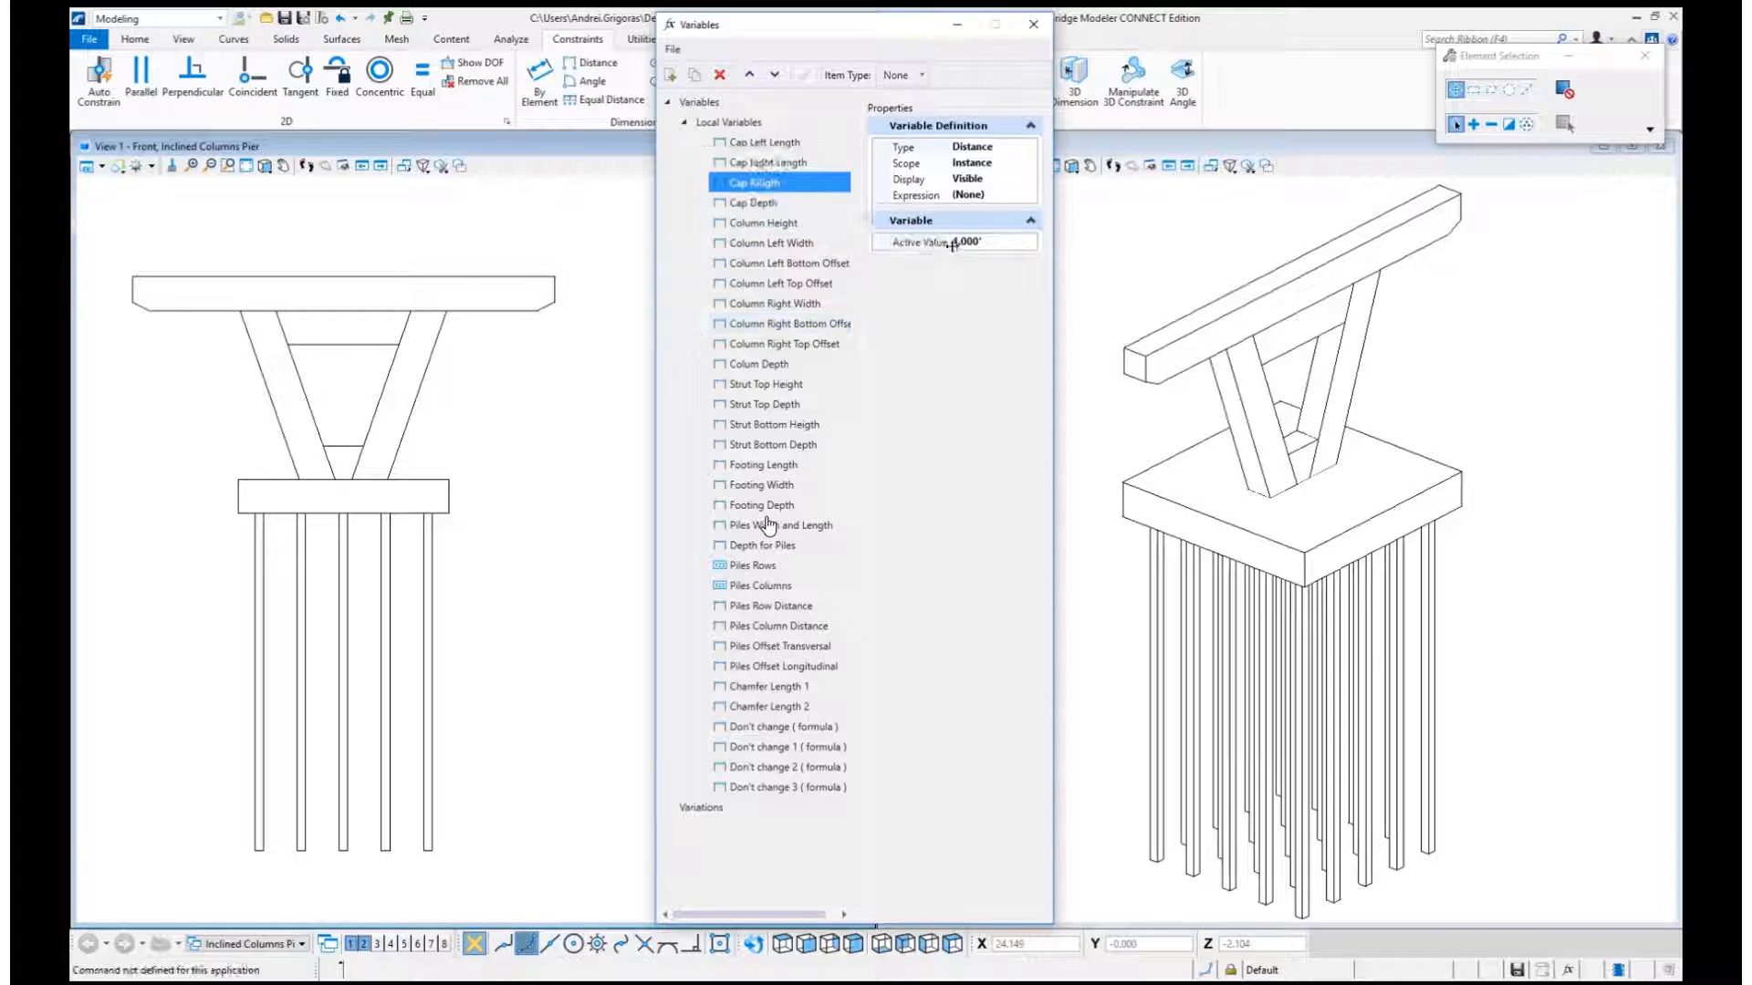
left_click_drag(1014, 244, 949, 243)
type("2")
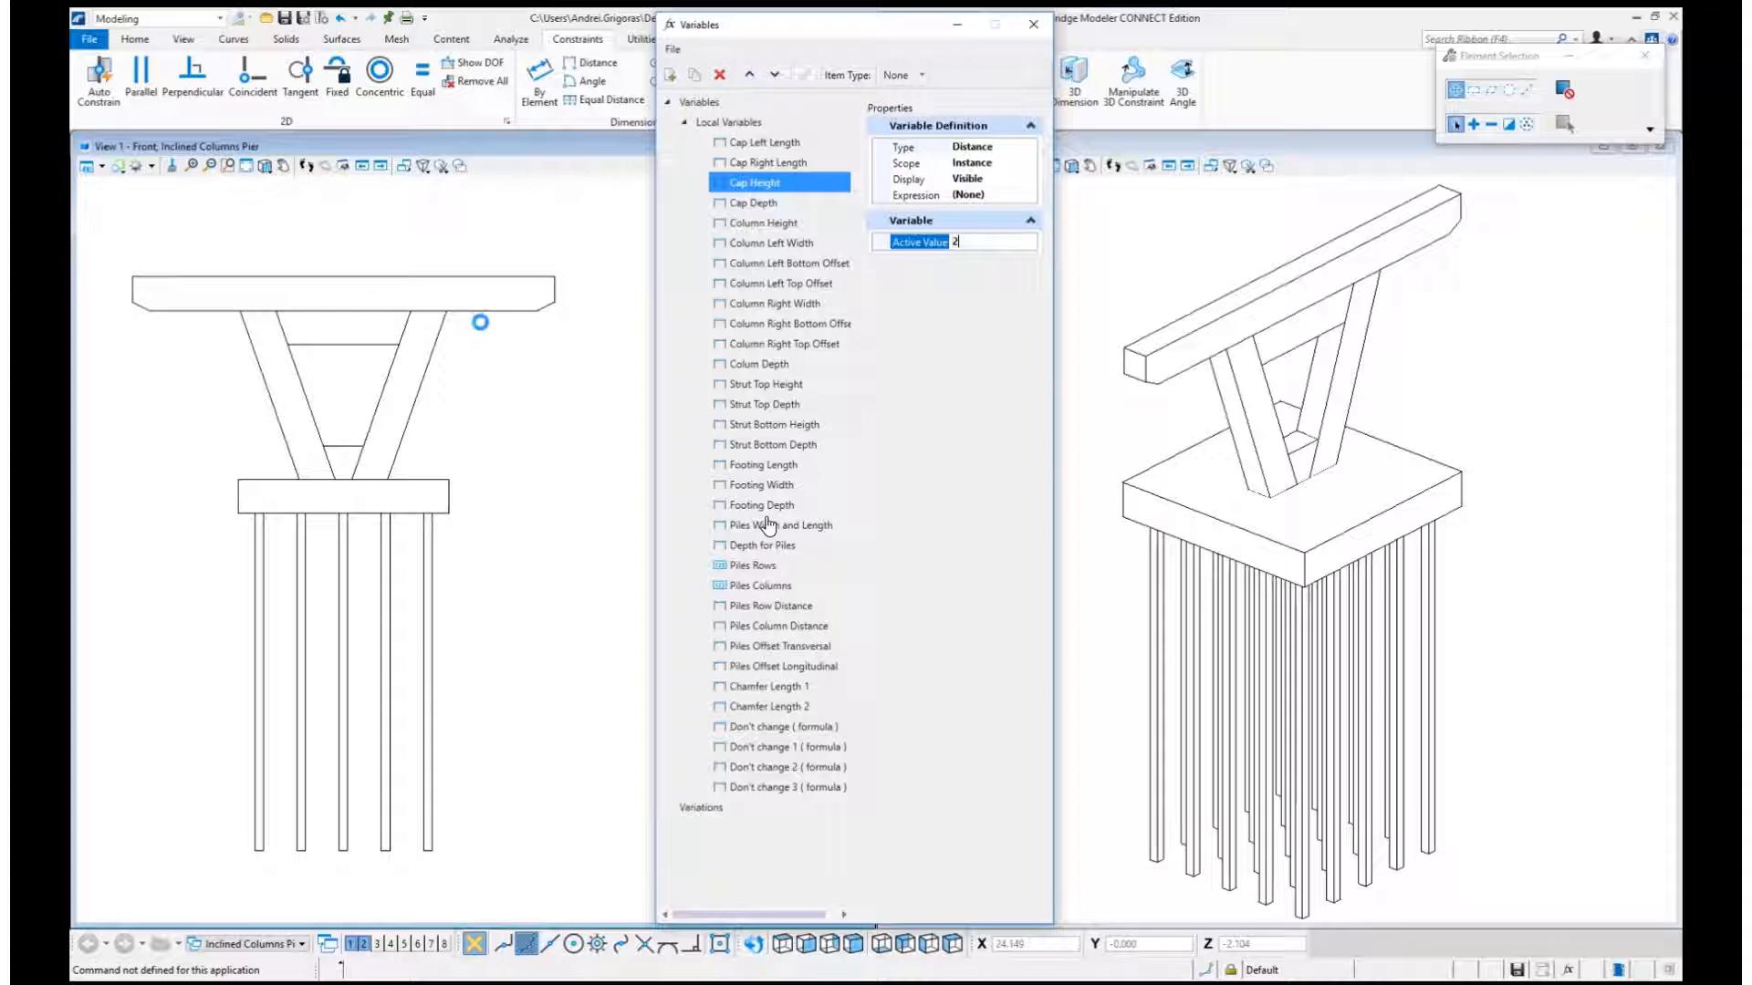
key("Return")
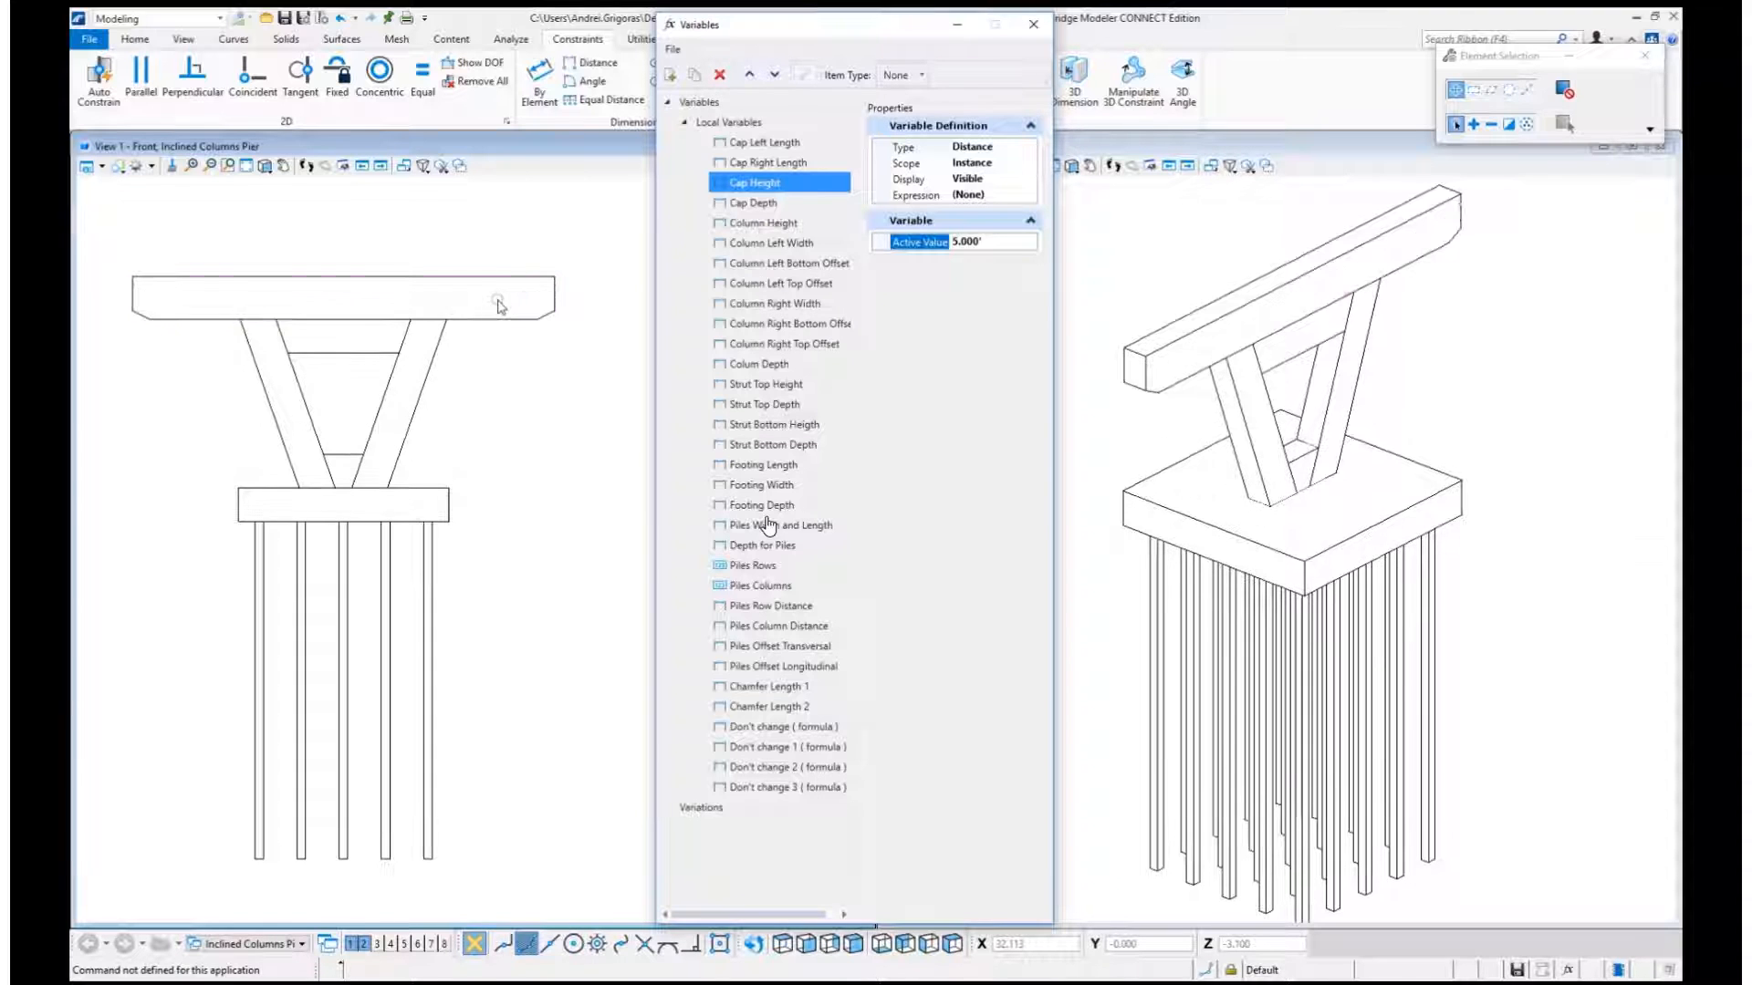
Try a Cap Depth of 6 ft on the pier, and set the variable back to 3 ft.
middle_click_drag(246, 222, 457, 243, "shift")
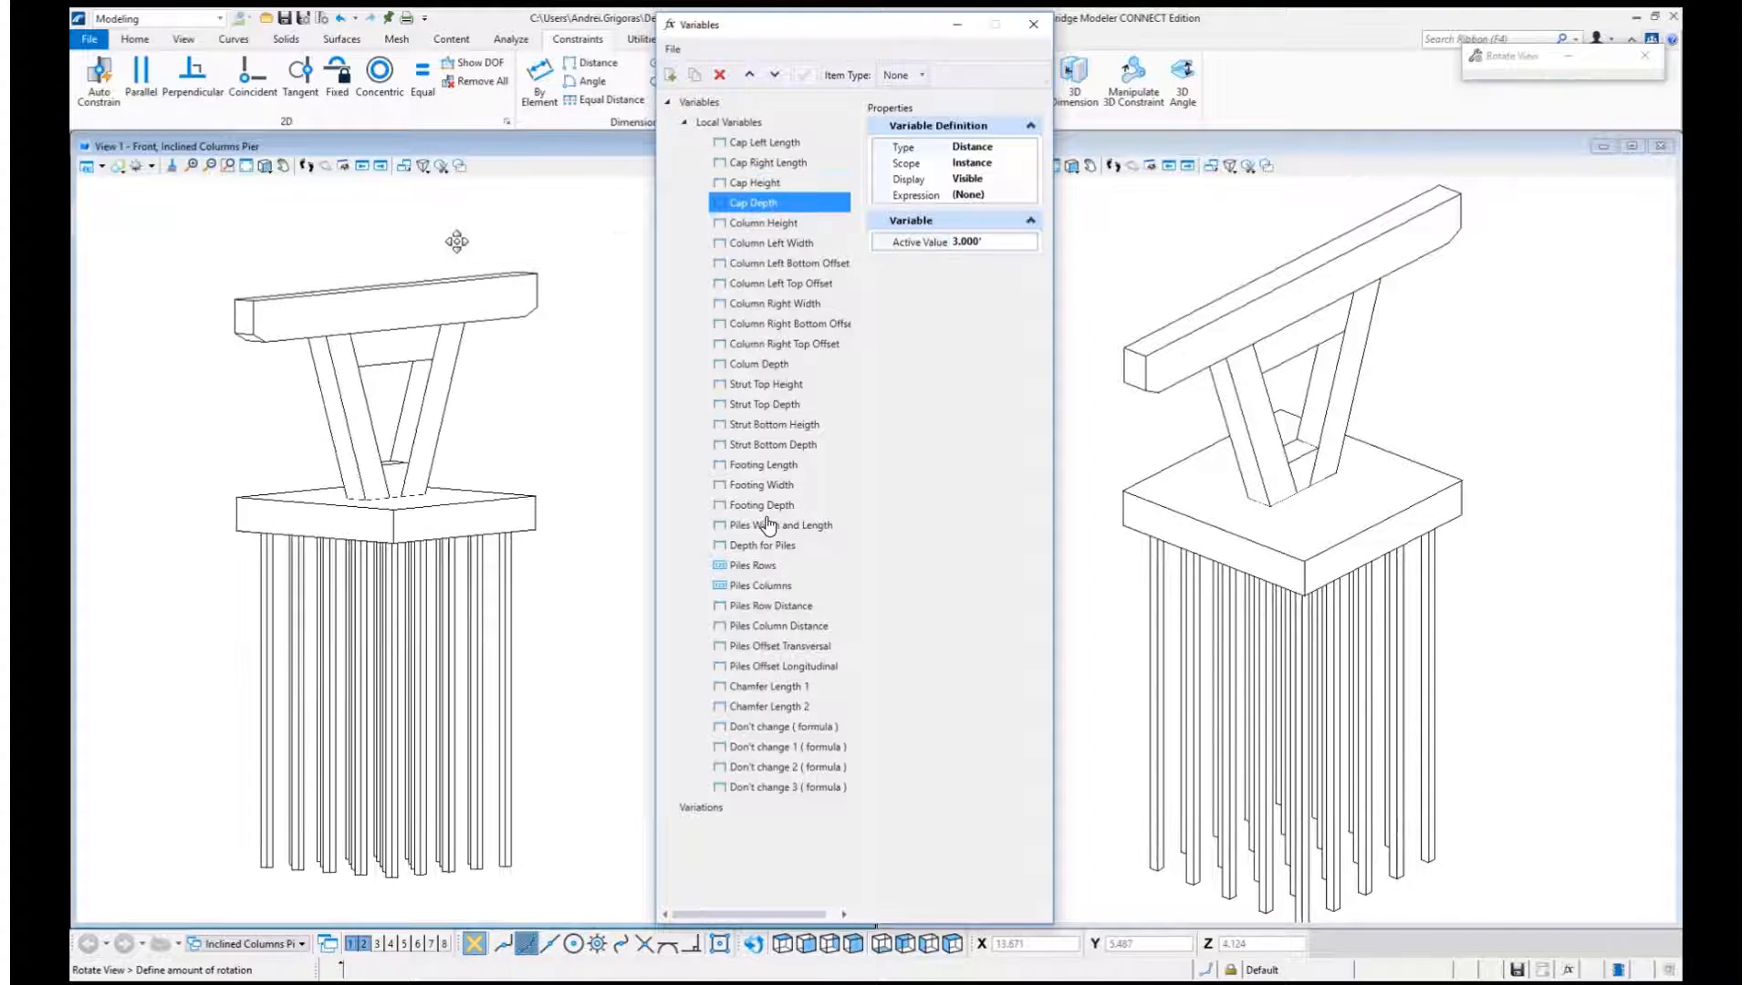
left_click(1012, 243)
left_click_drag(1012, 243, 945, 246)
type("6")
key("Return")
type("3")
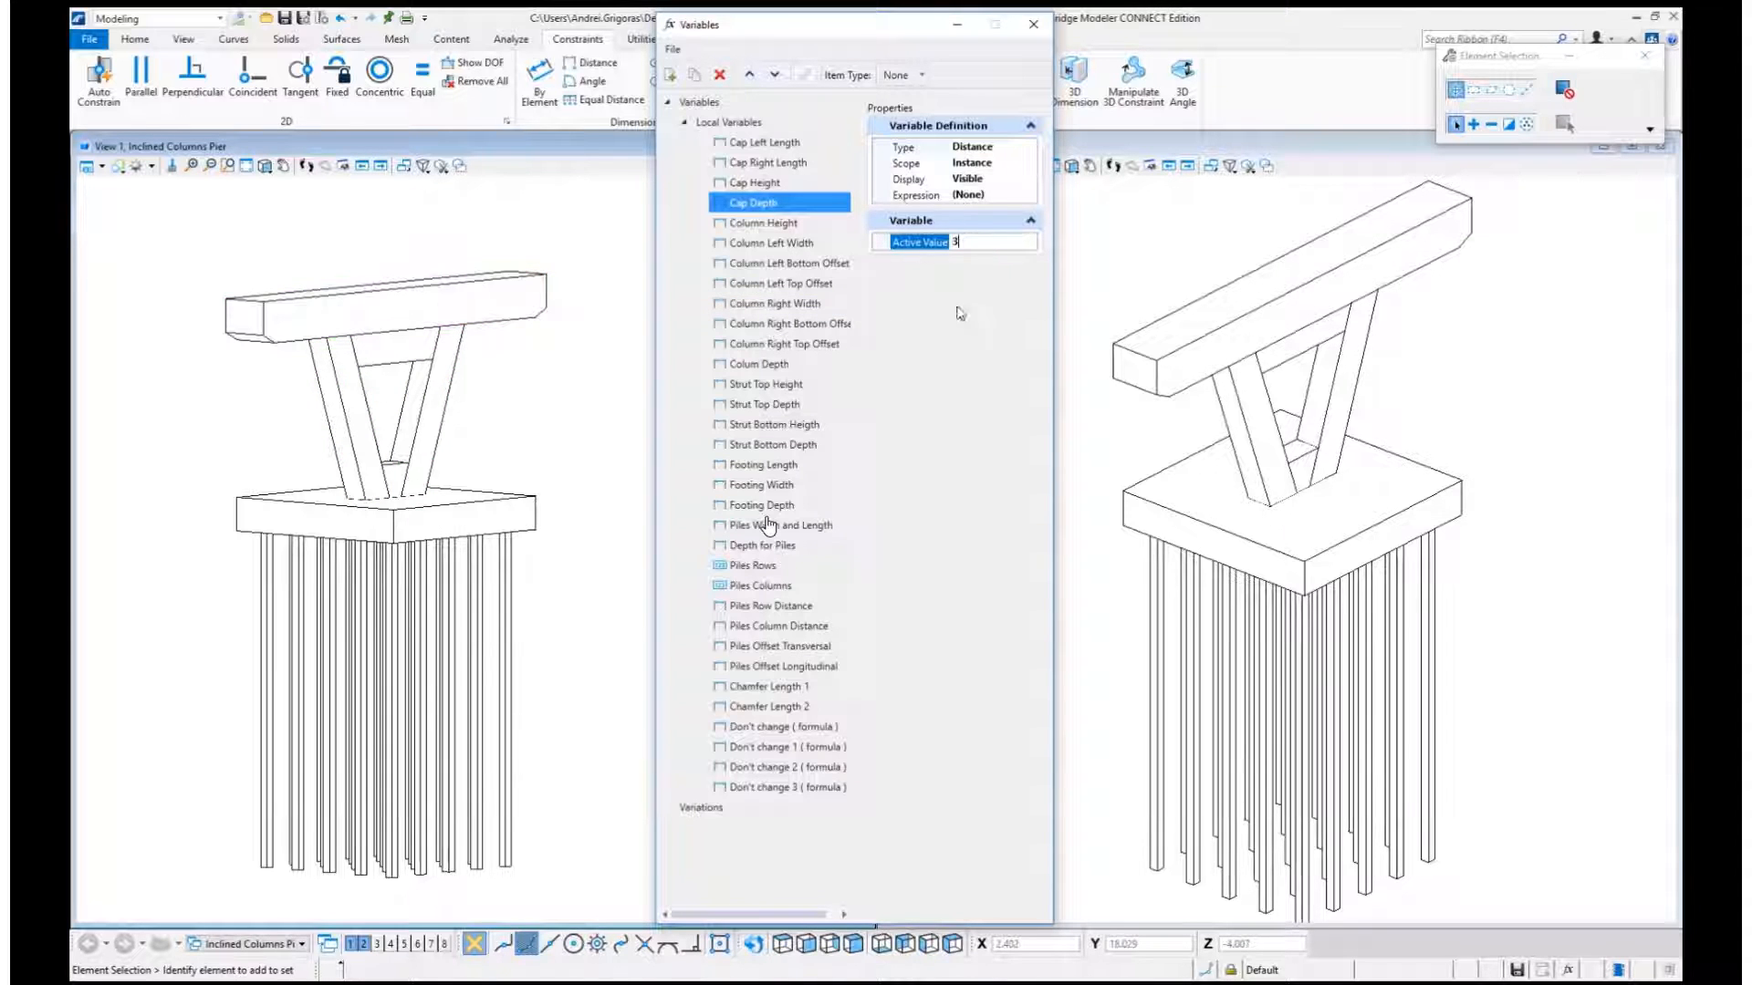
key("Return")
Return View 1 to the front orientation and set the Column Height variable to 35 ft.
left_click(805, 943)
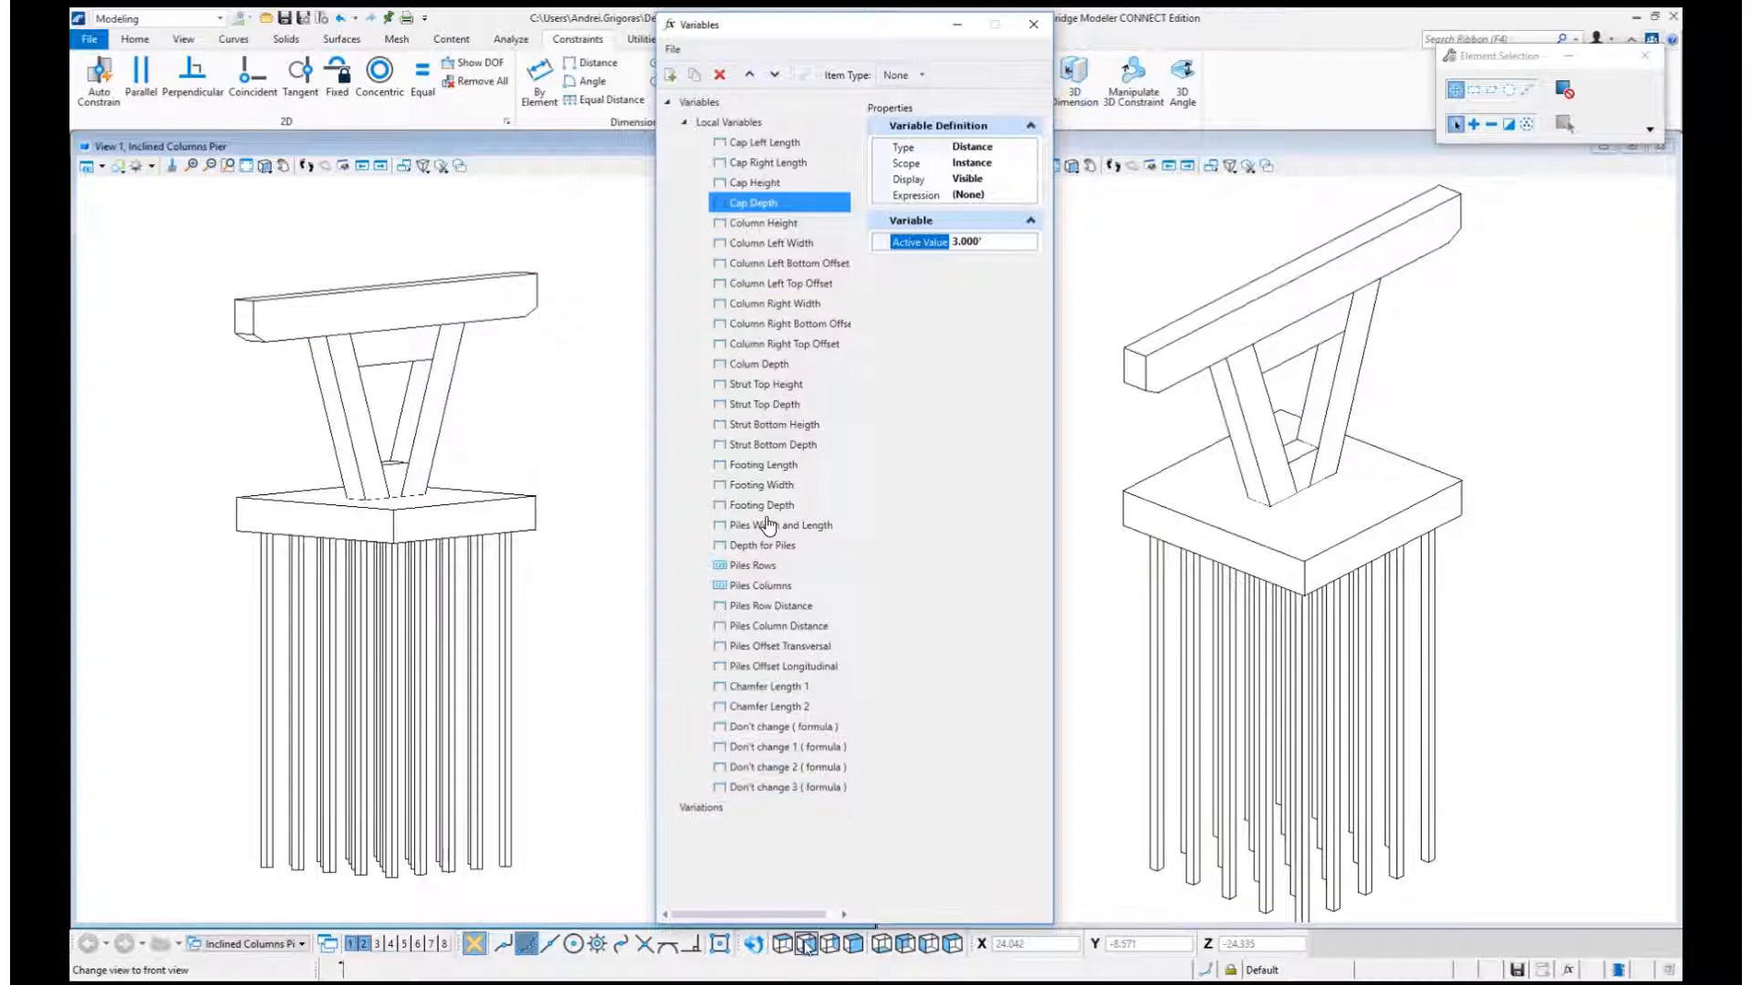
left_click(767, 224)
middle_click_drag(517, 213, 482, 215)
left_click_drag(1025, 246, 949, 246)
type("35")
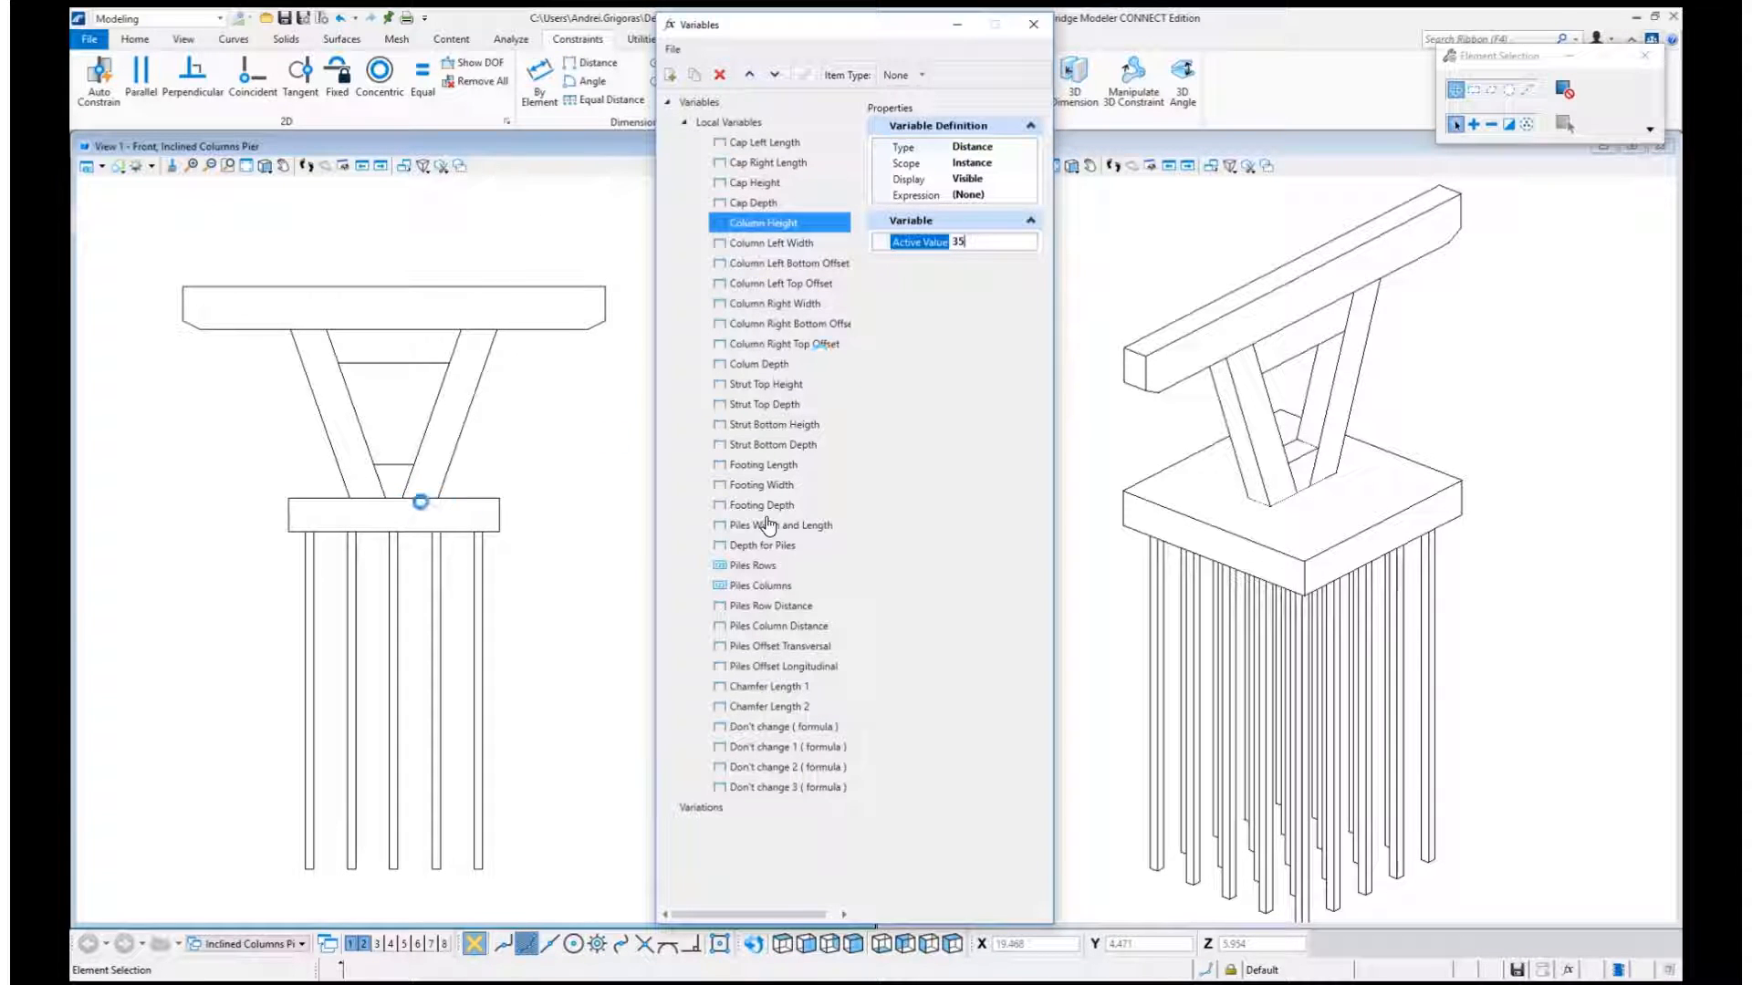
key("Return")
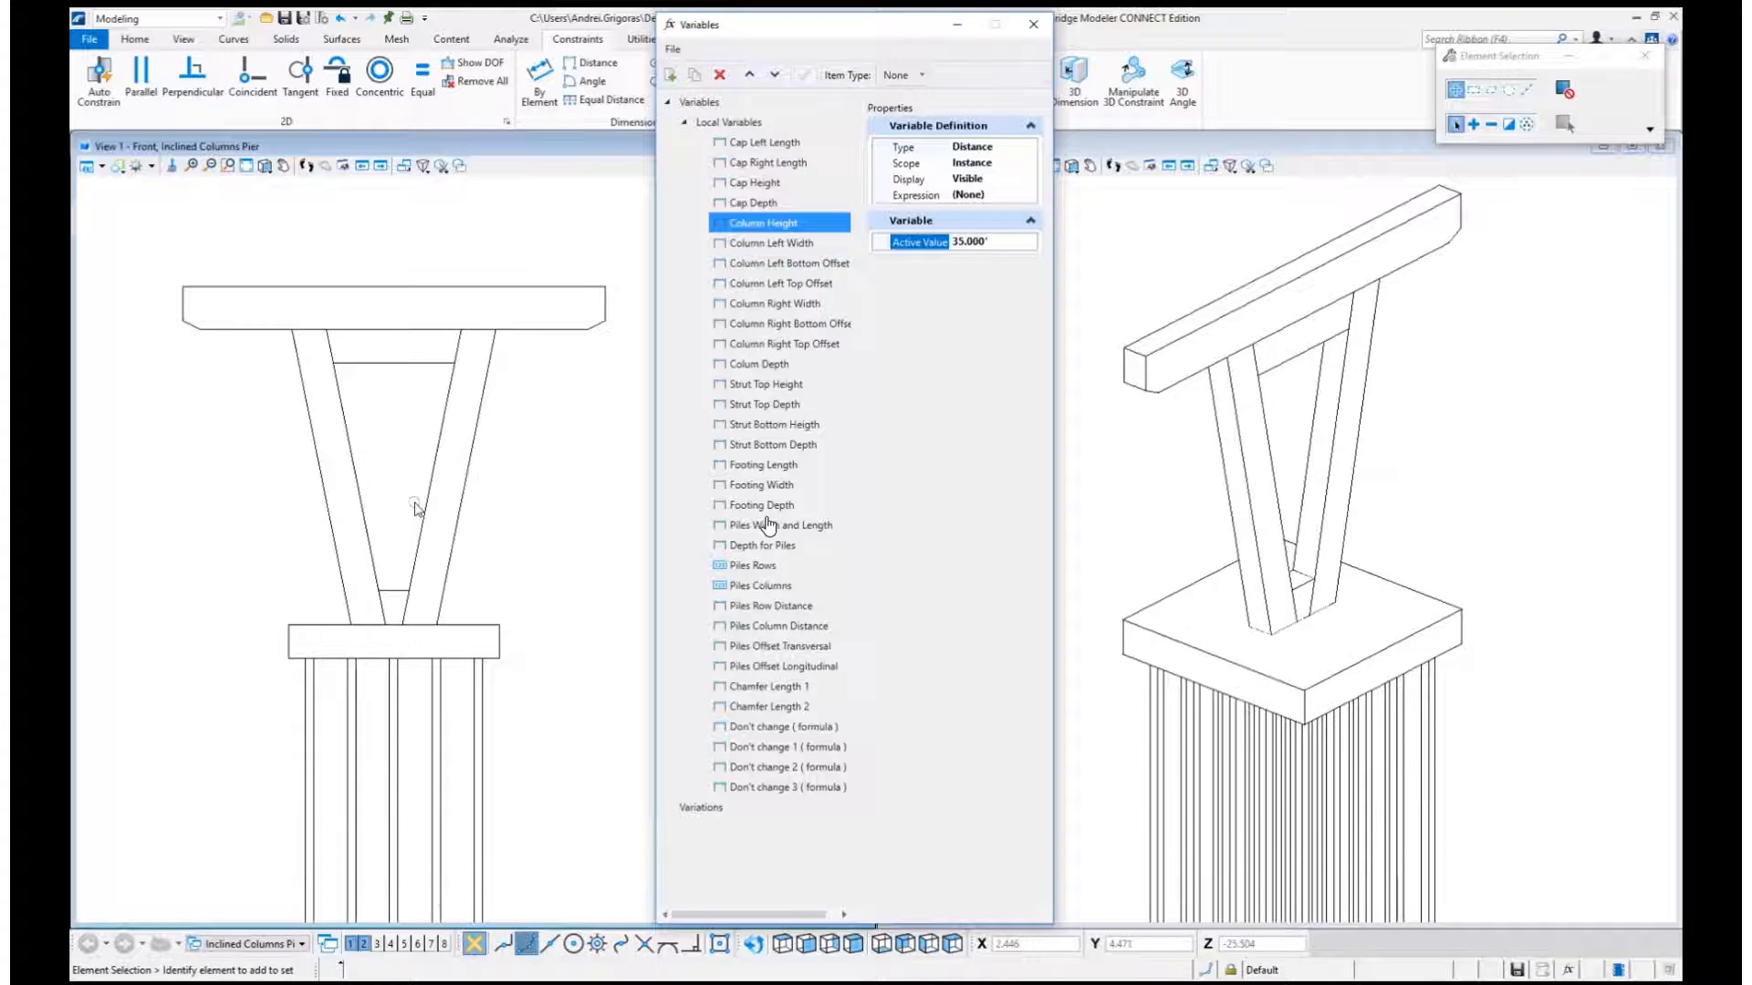
Set the active value of the Column Height variable to 25 ft.
left_click_drag(1015, 243, 951, 243)
type("25")
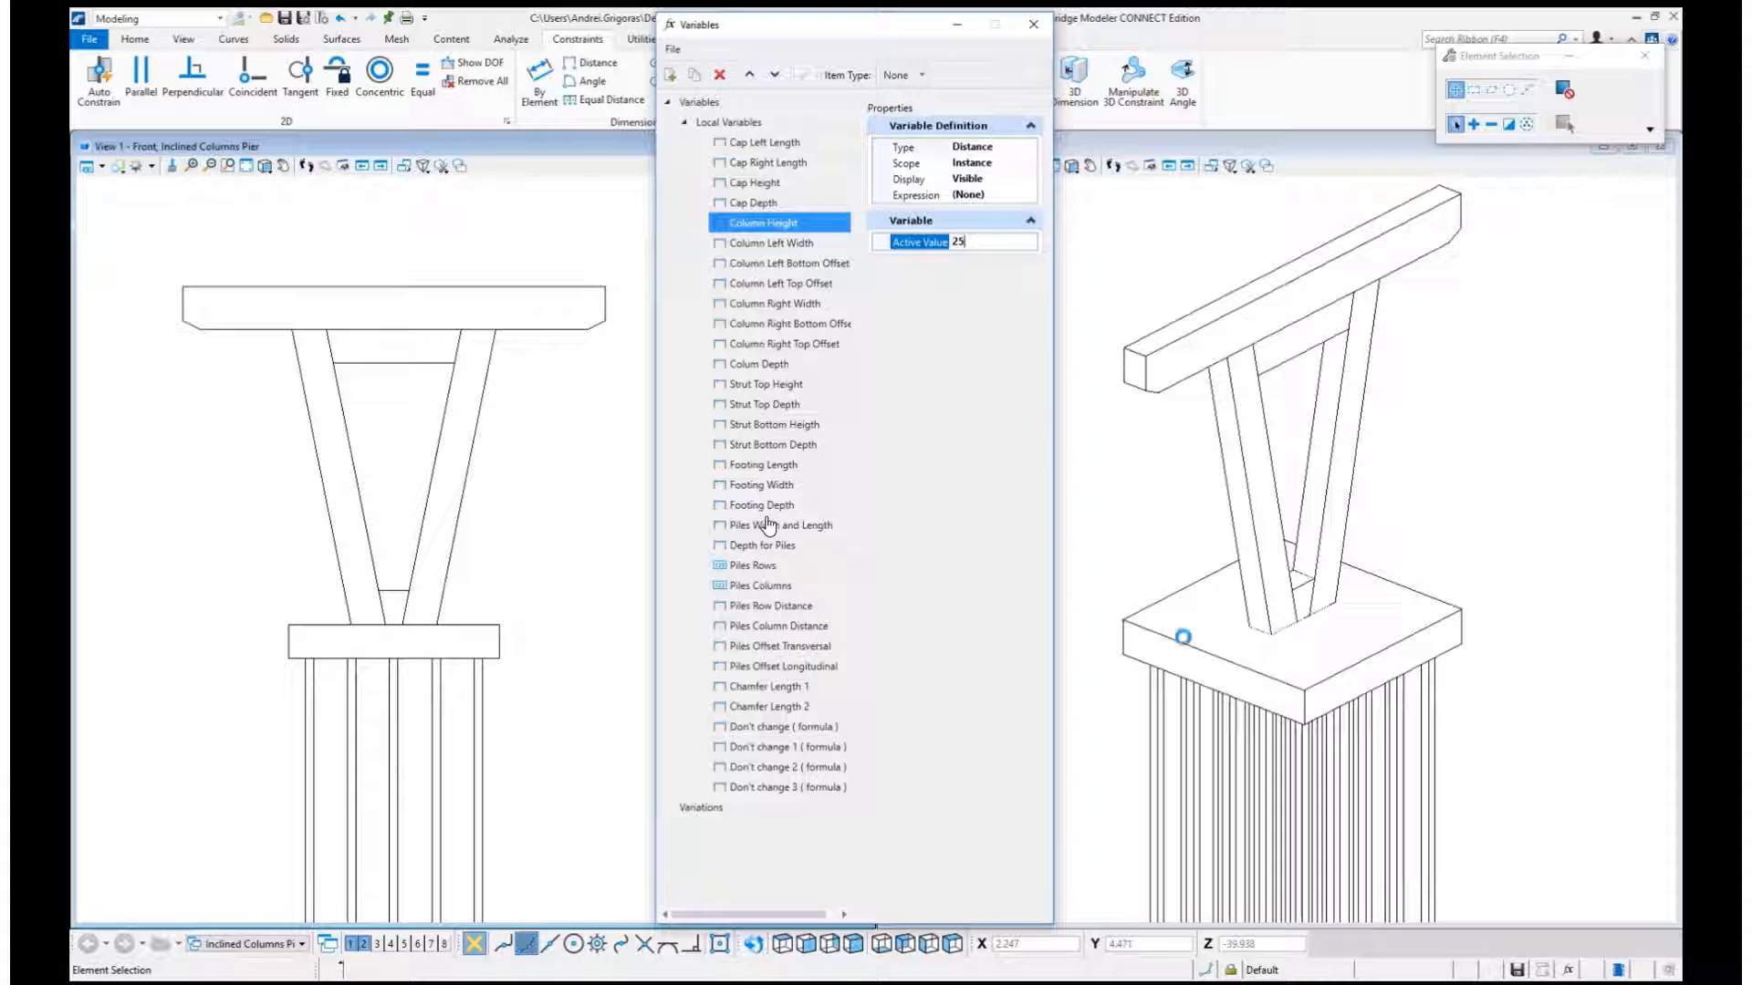
key("Return")
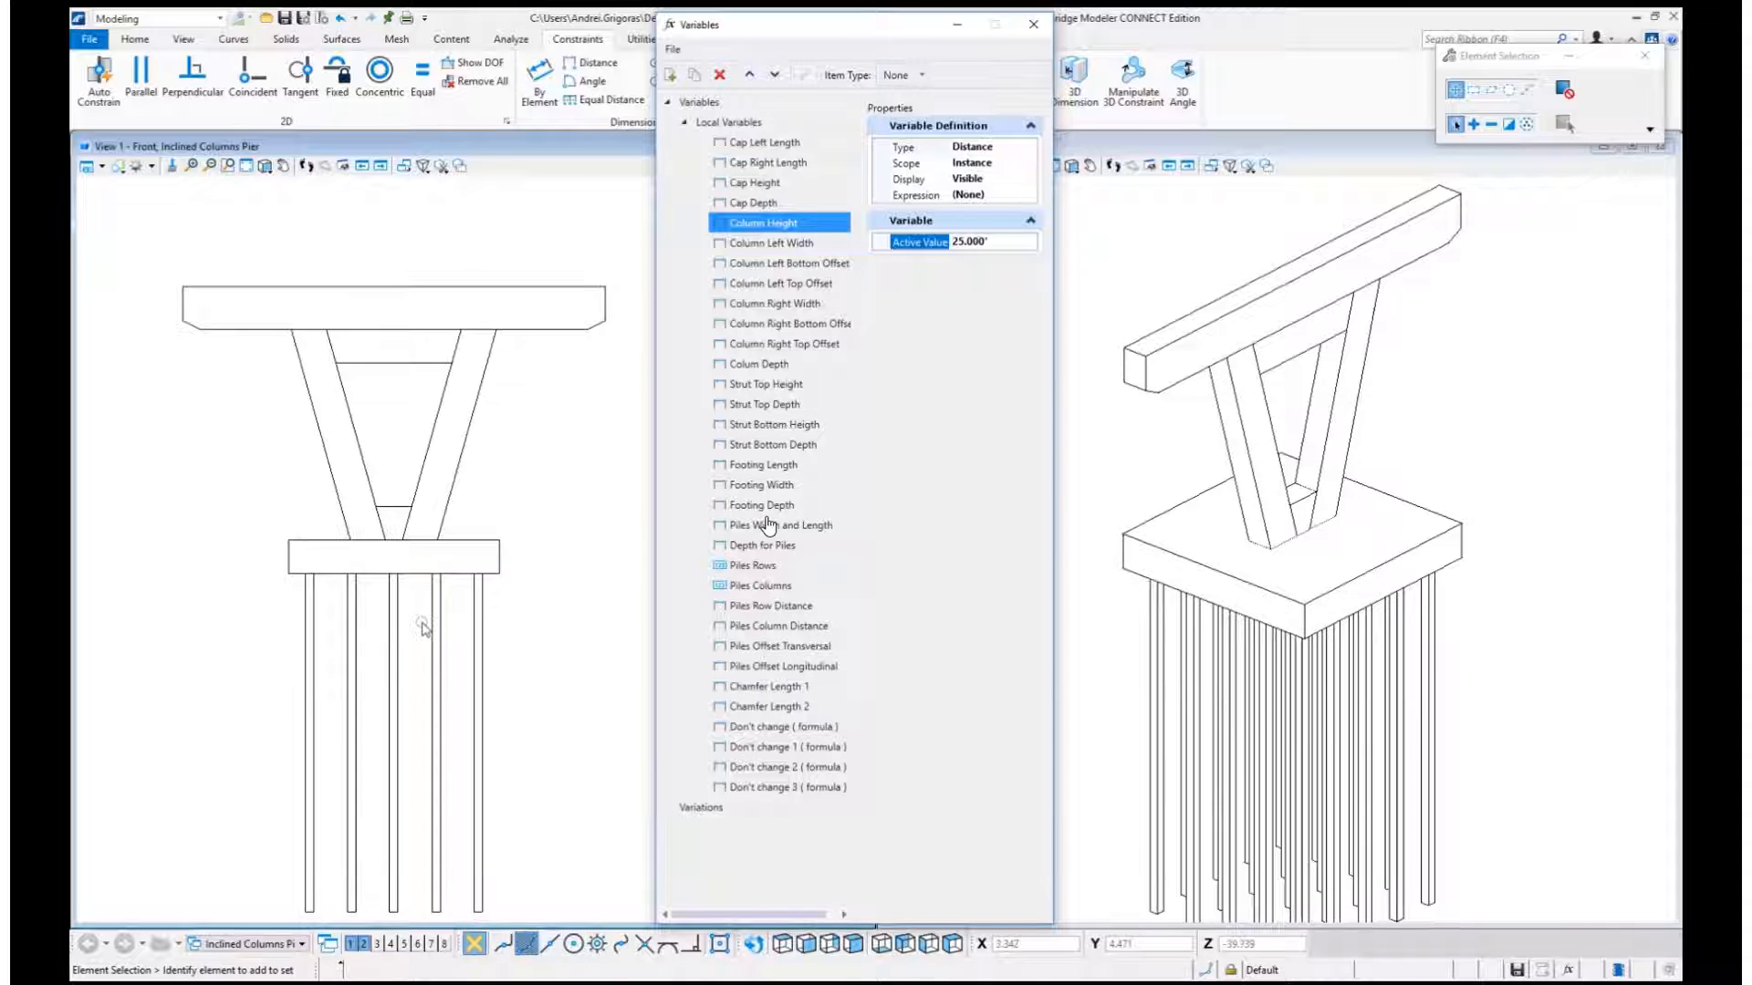
Try a Column Left Width of 6 ft, and set the variable back to 4 ft.
left_click(793, 244)
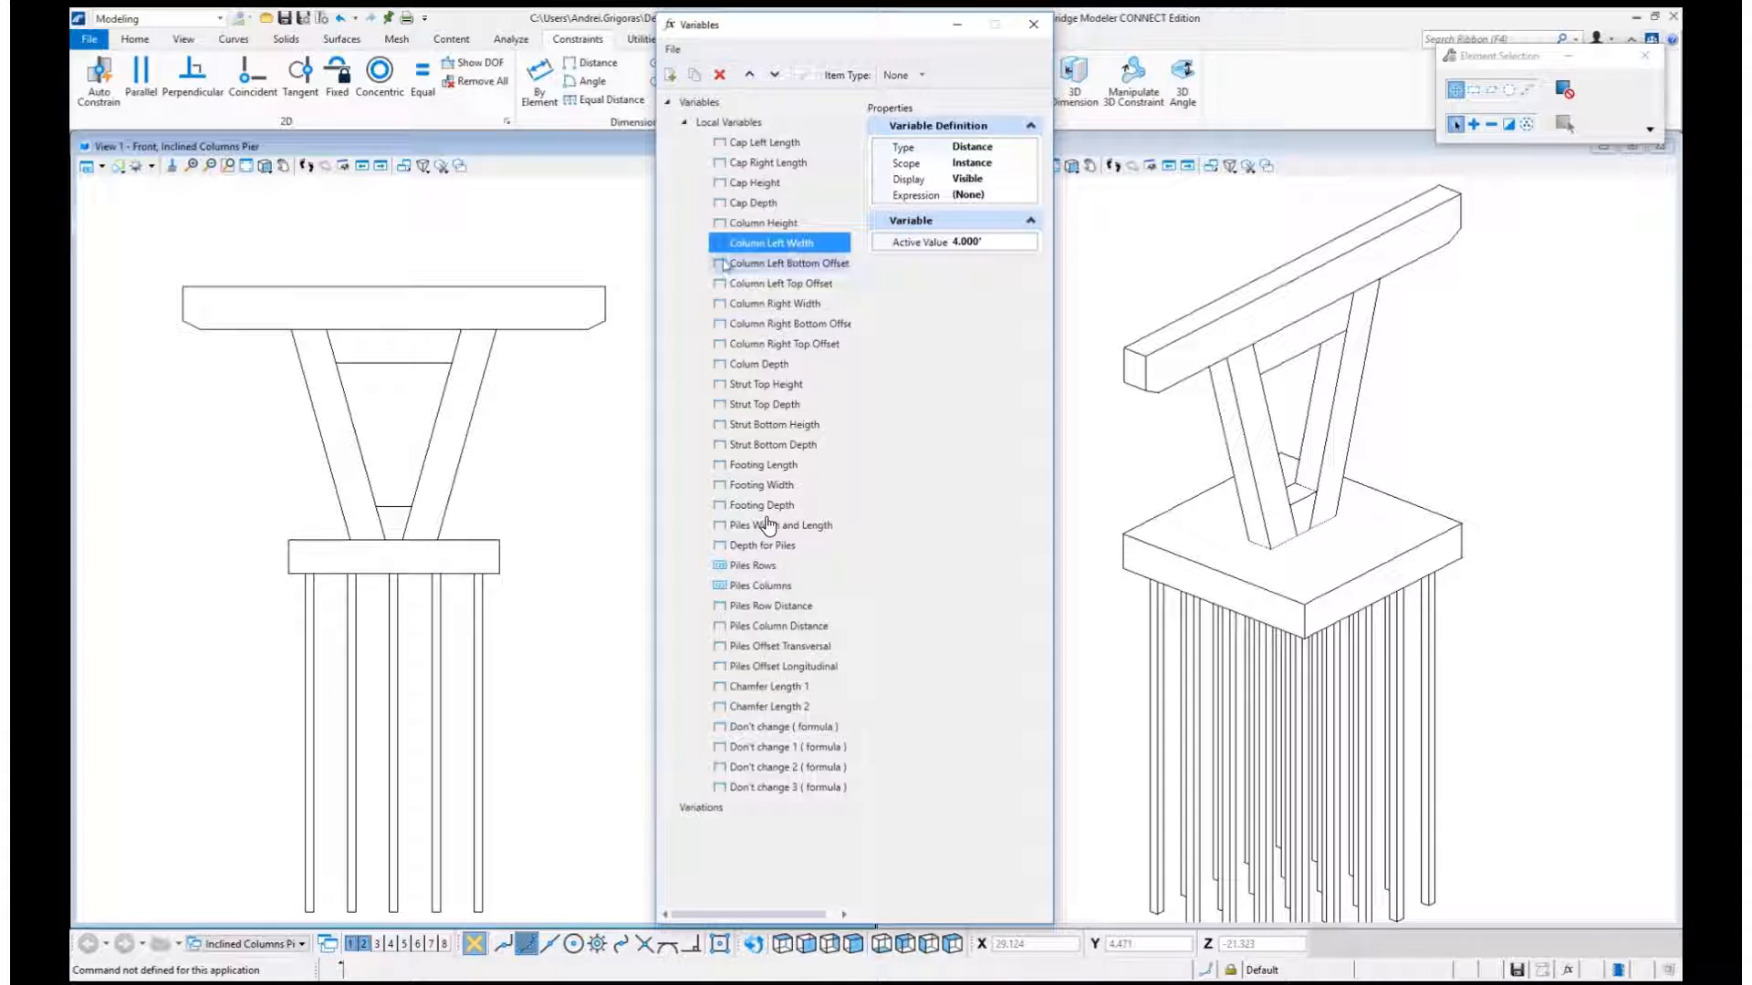
left_click(1011, 243)
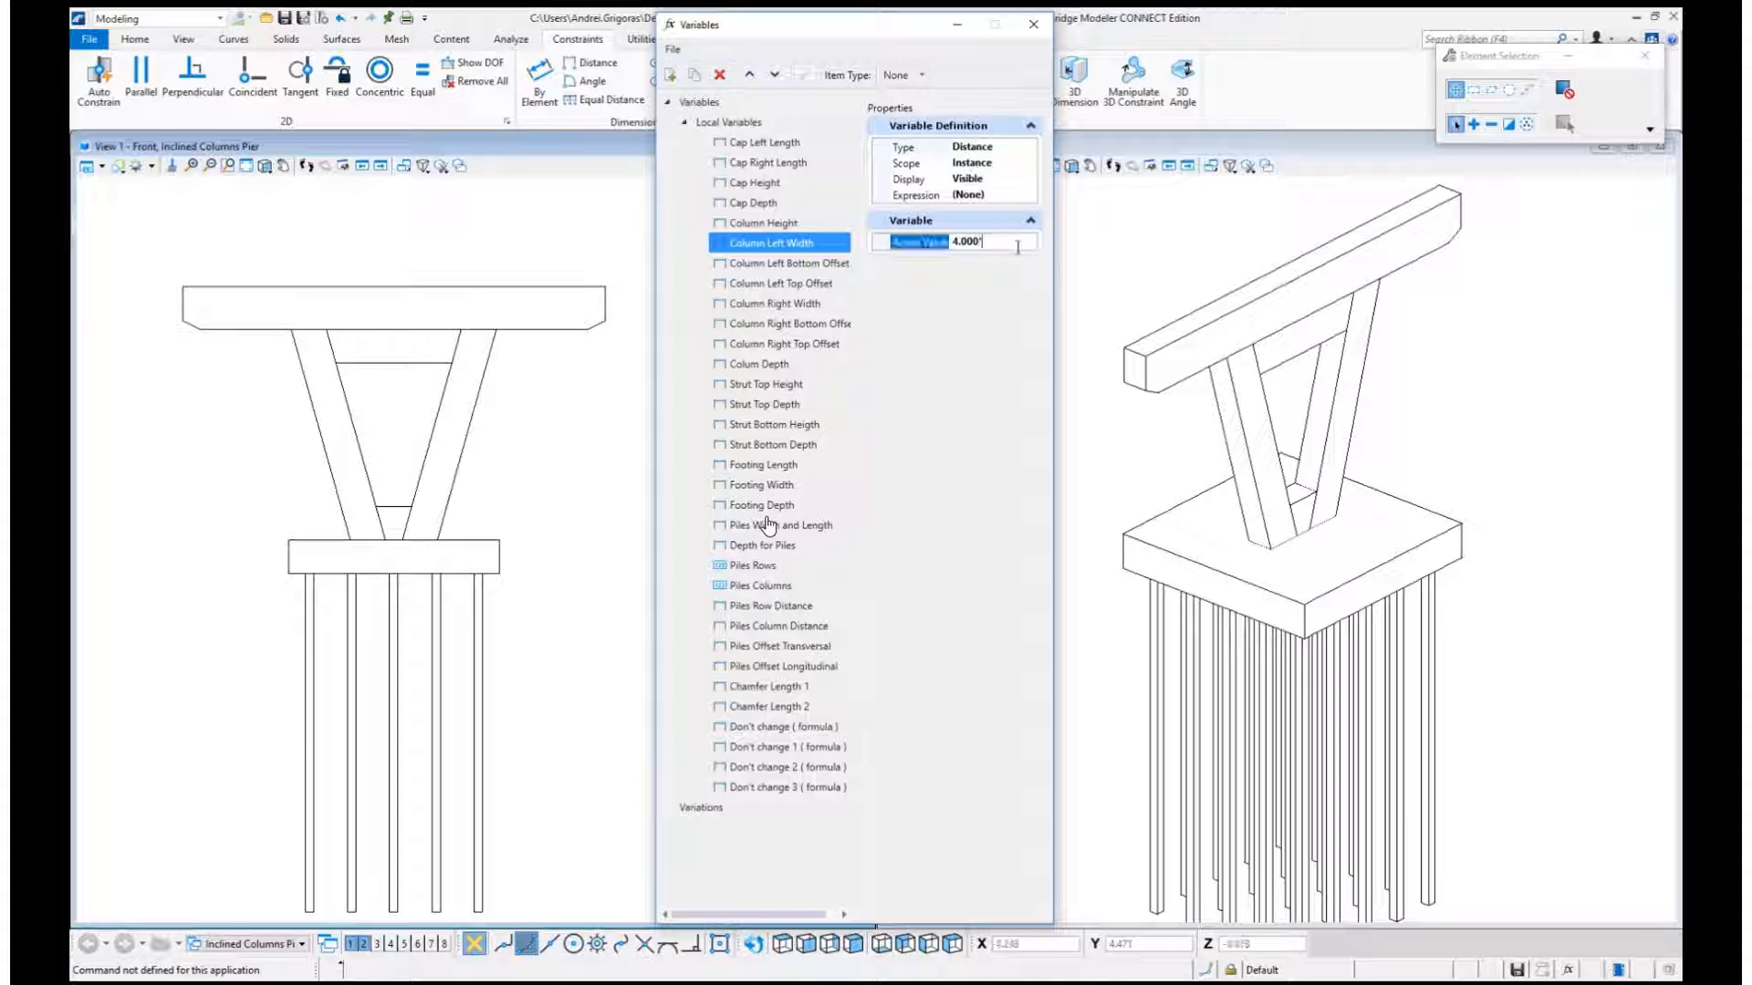
left_click(1010, 243)
type("6")
key("Return")
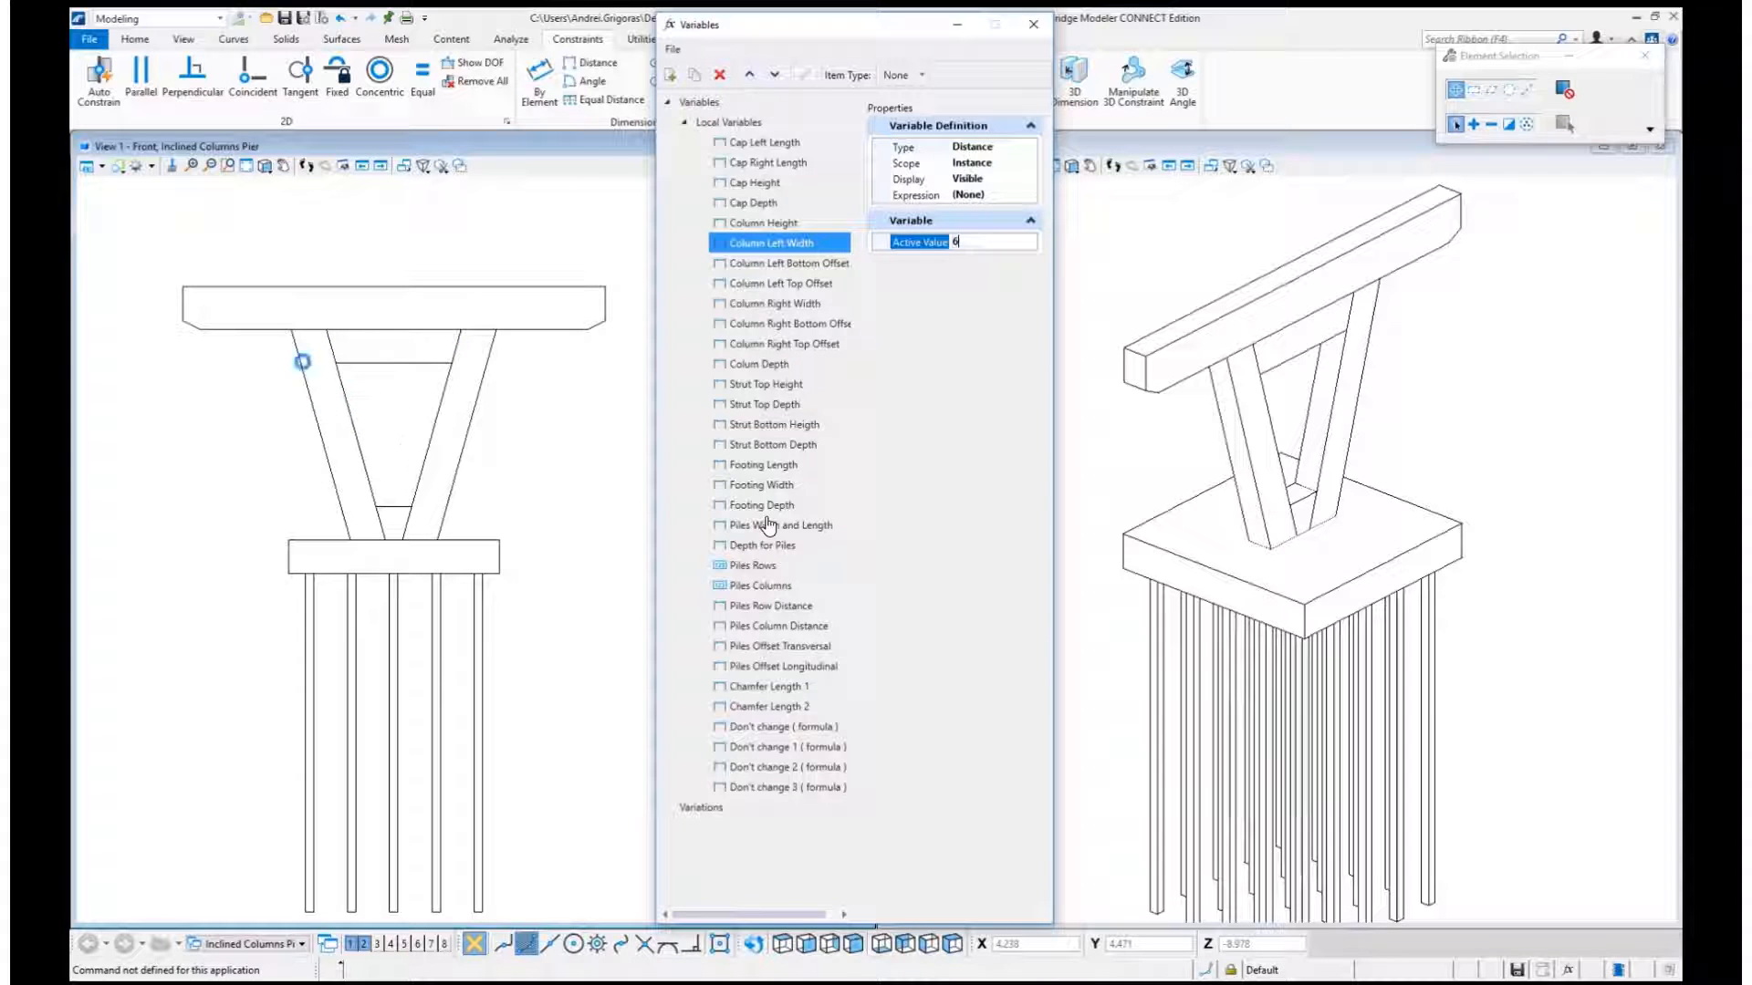
left_click(1003, 243)
type("4")
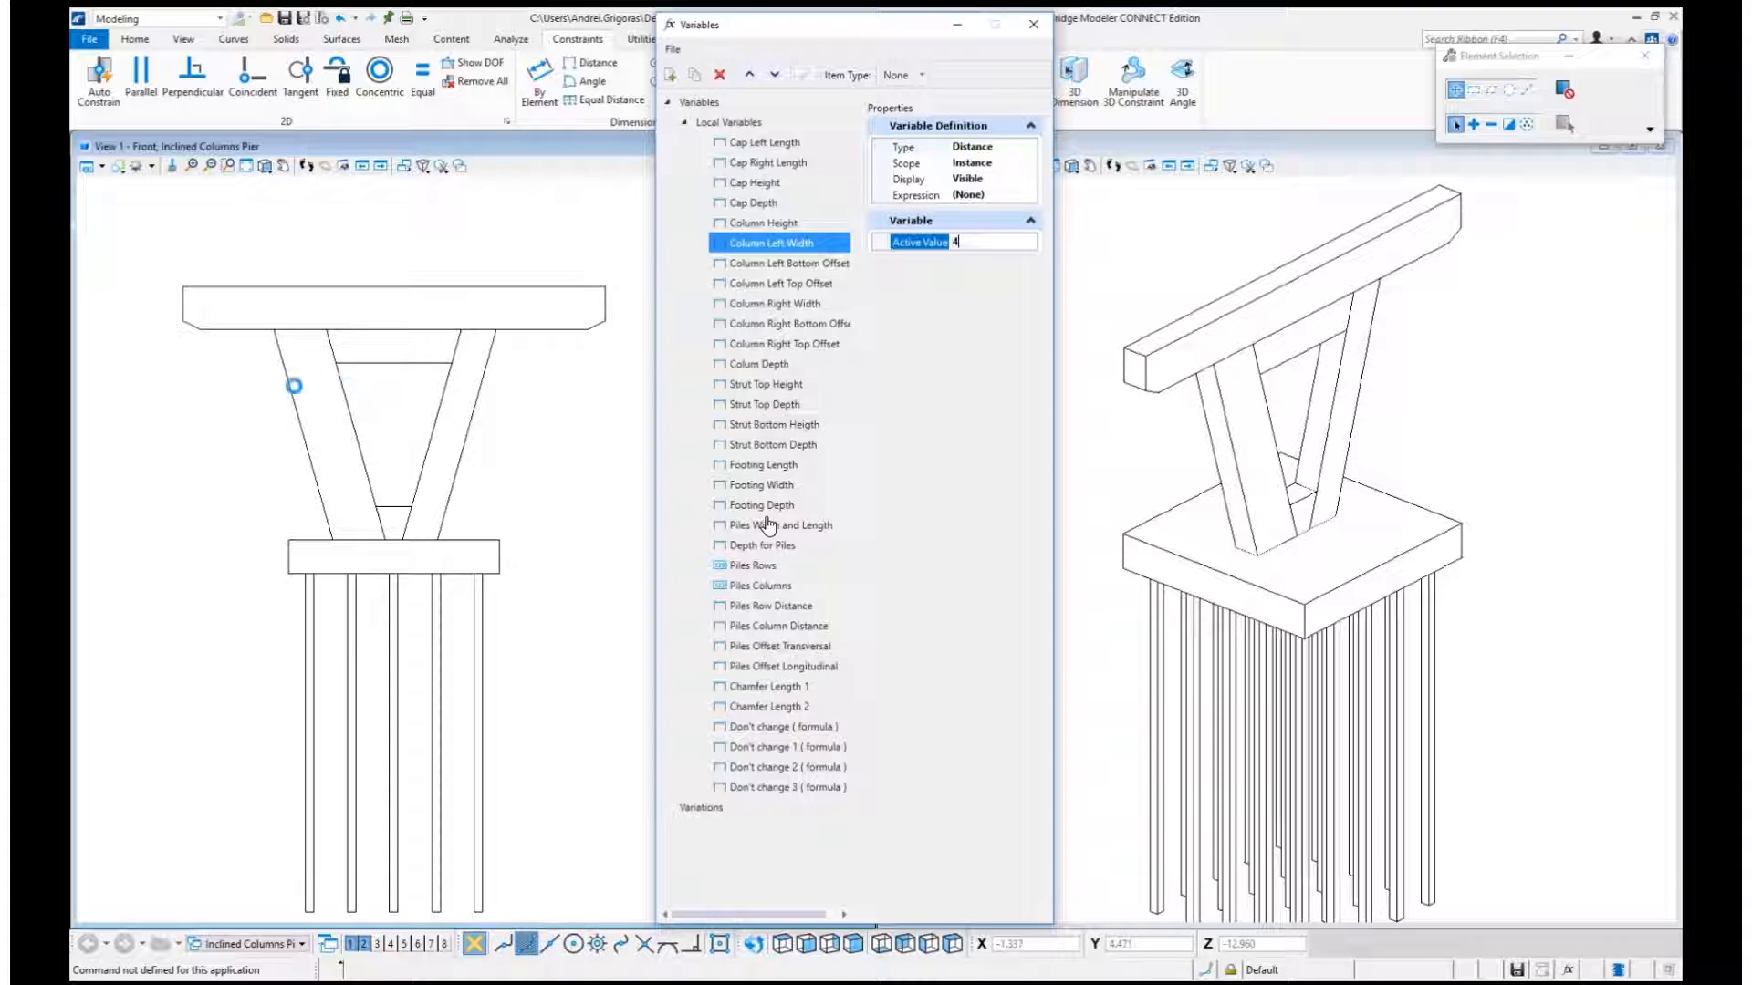
key("Return")
Try a Column Left Top Offset of 2 ft, and set the variable back to 8 ft.
left_click(810, 266)
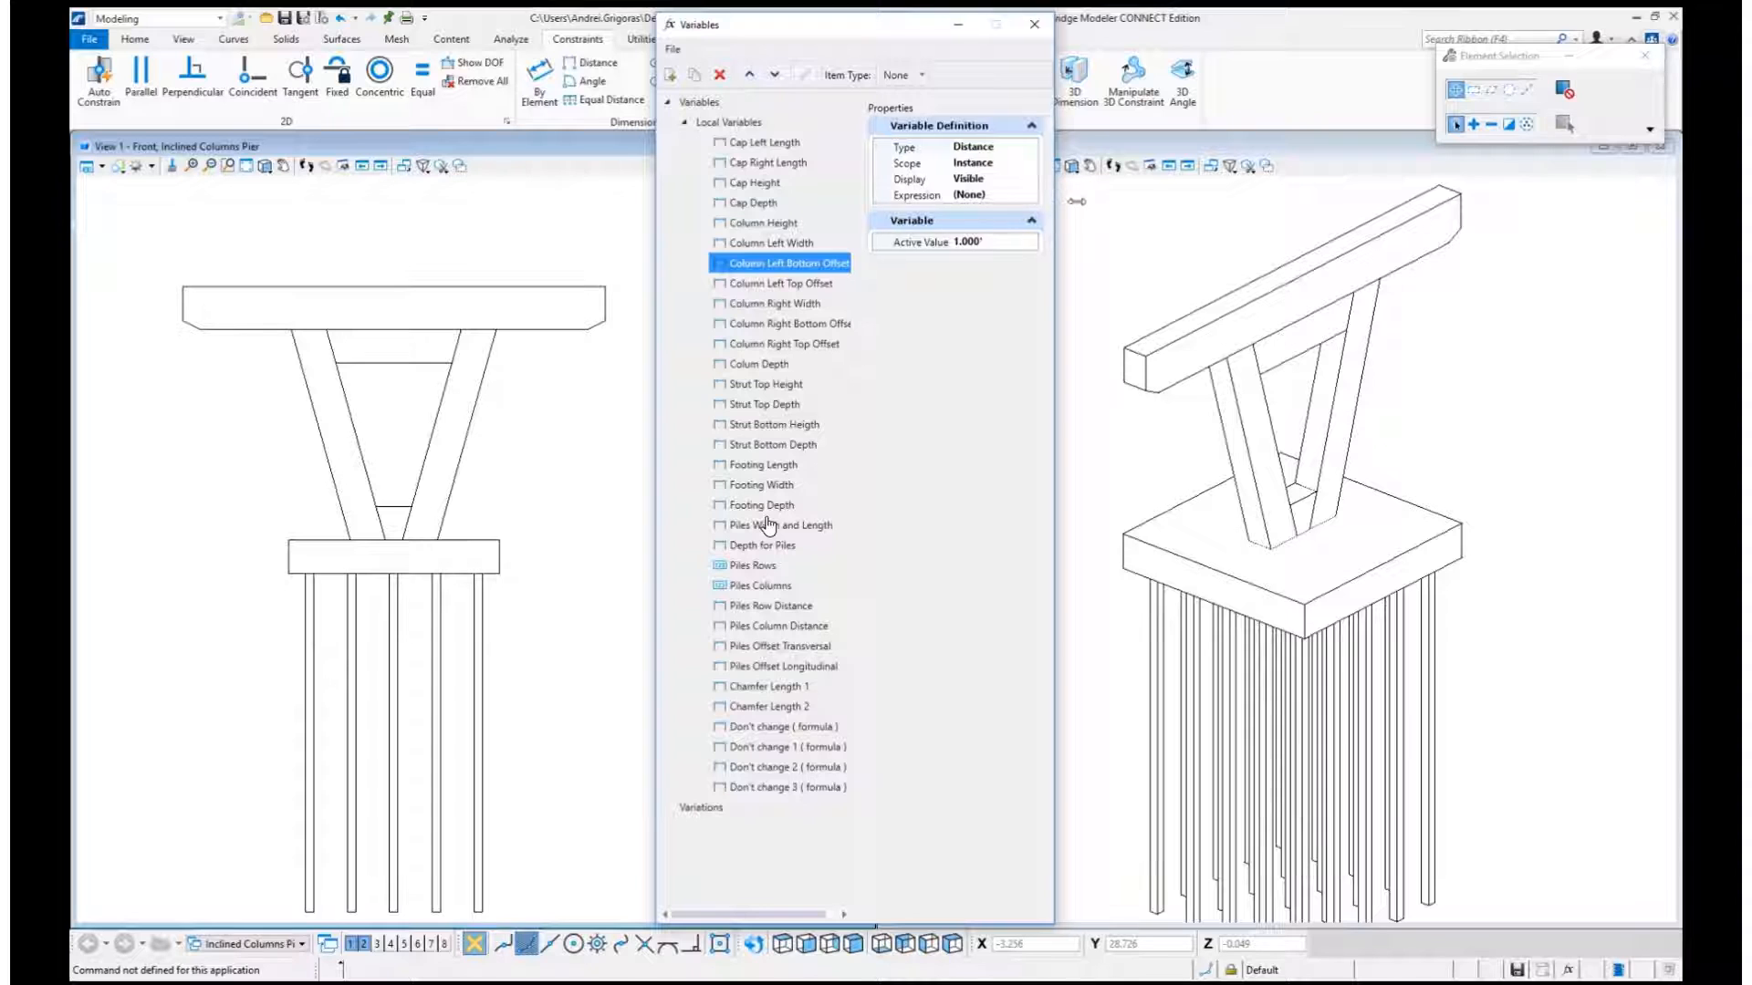
left_click_drag(1053, 212, 1086, 212)
left_click(788, 284)
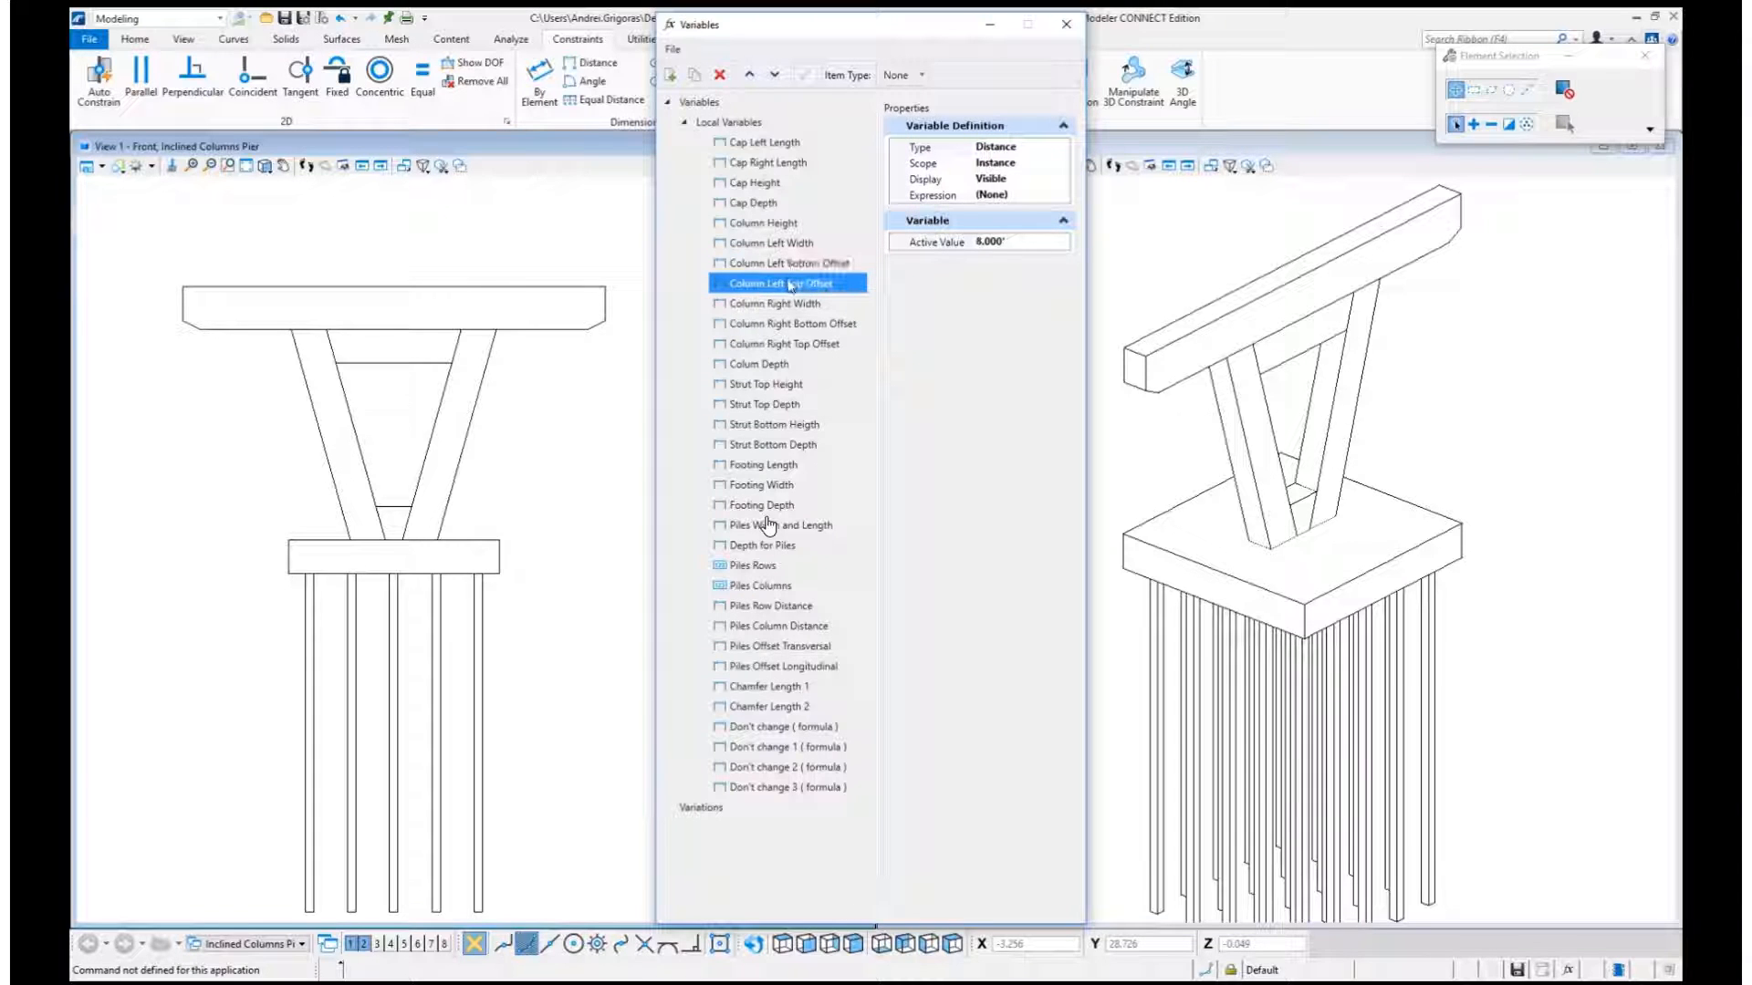
left_click(1034, 243)
type("2")
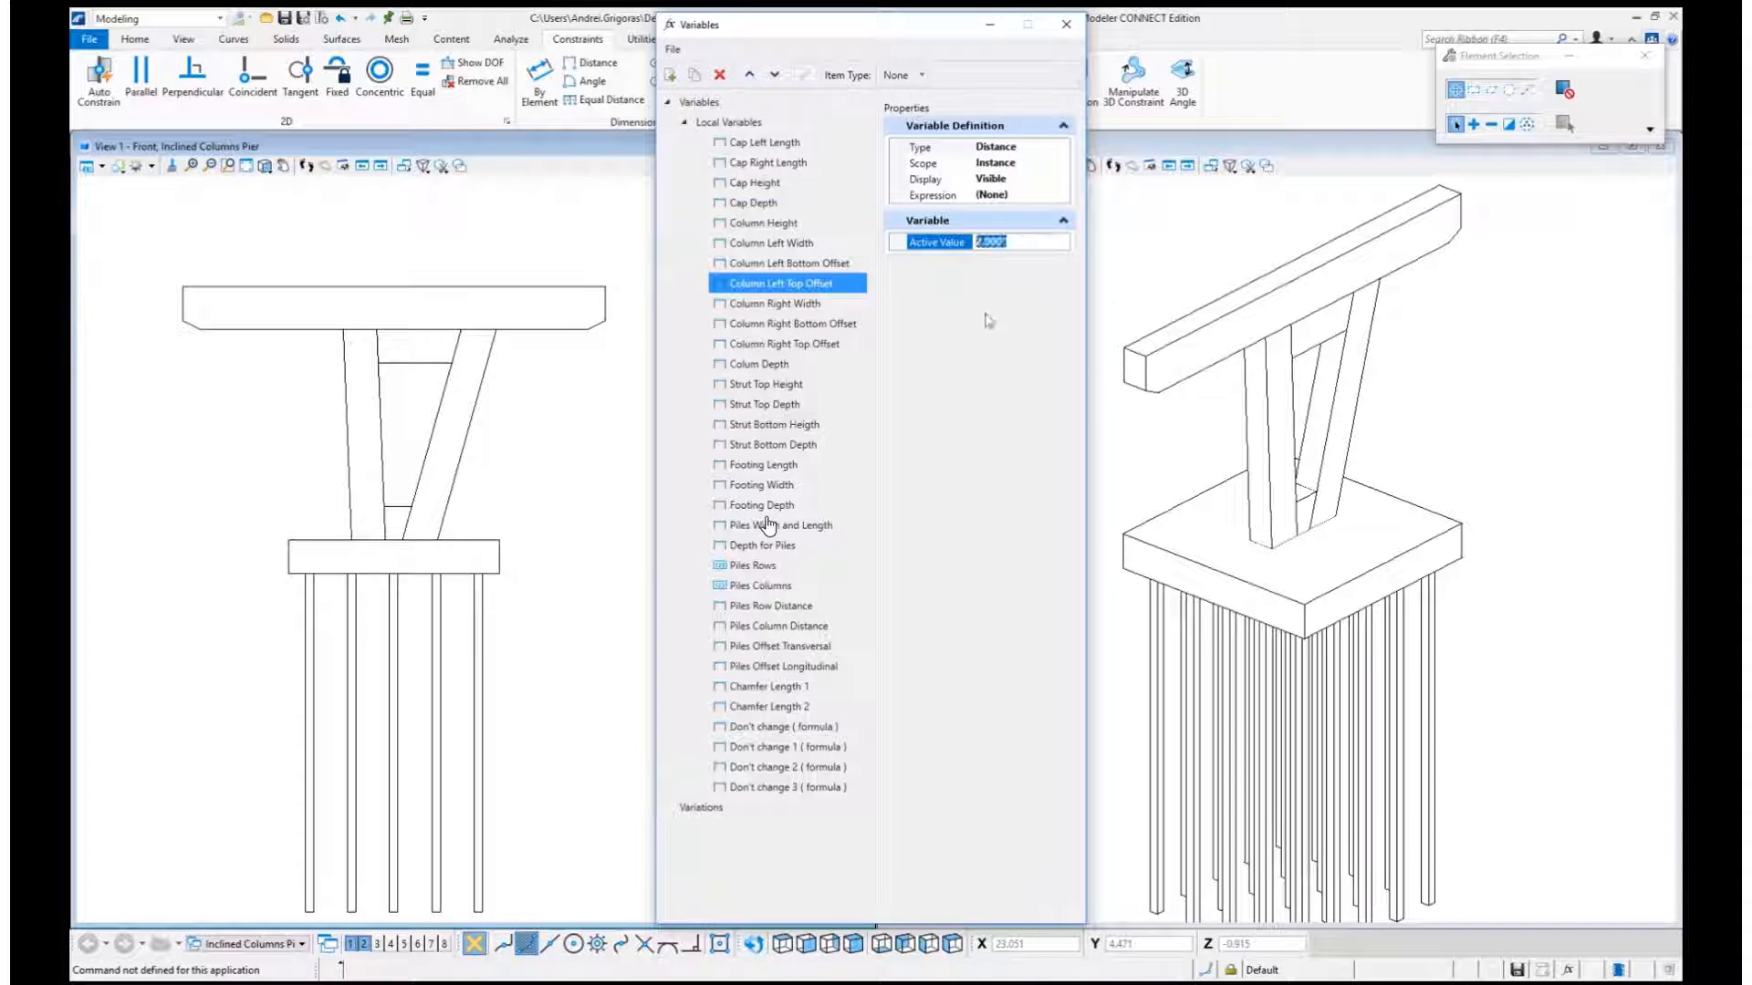
type("8")
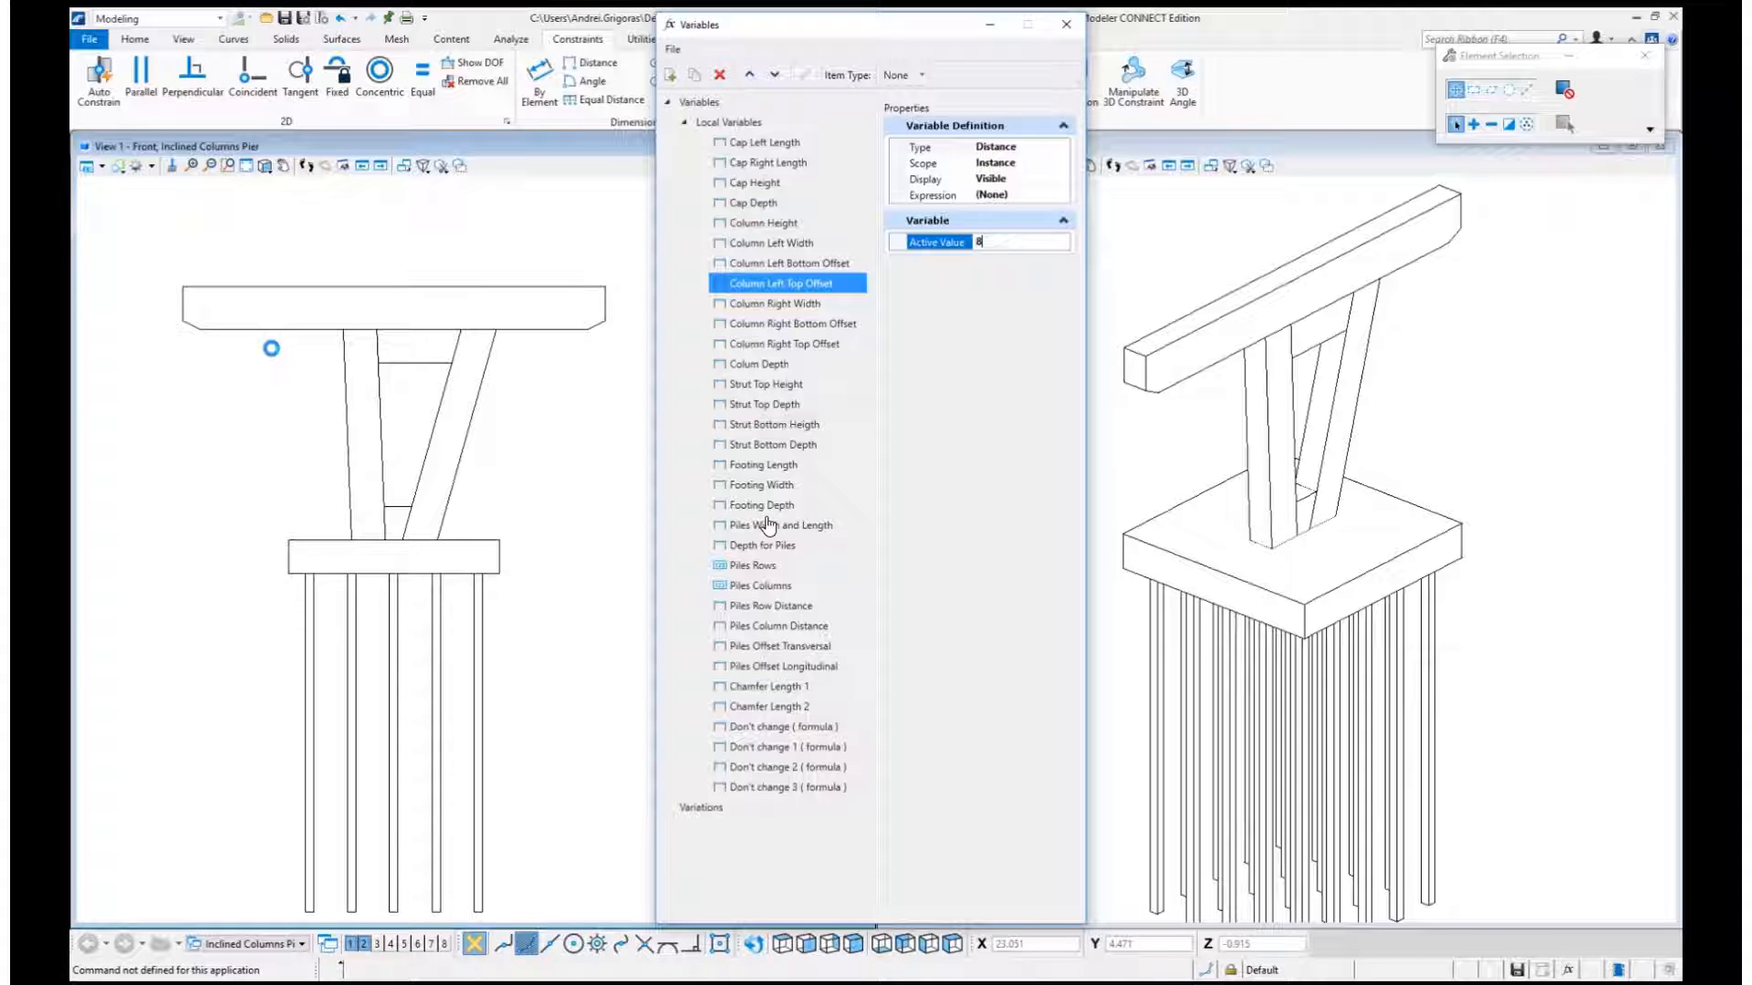
left_click(771, 309)
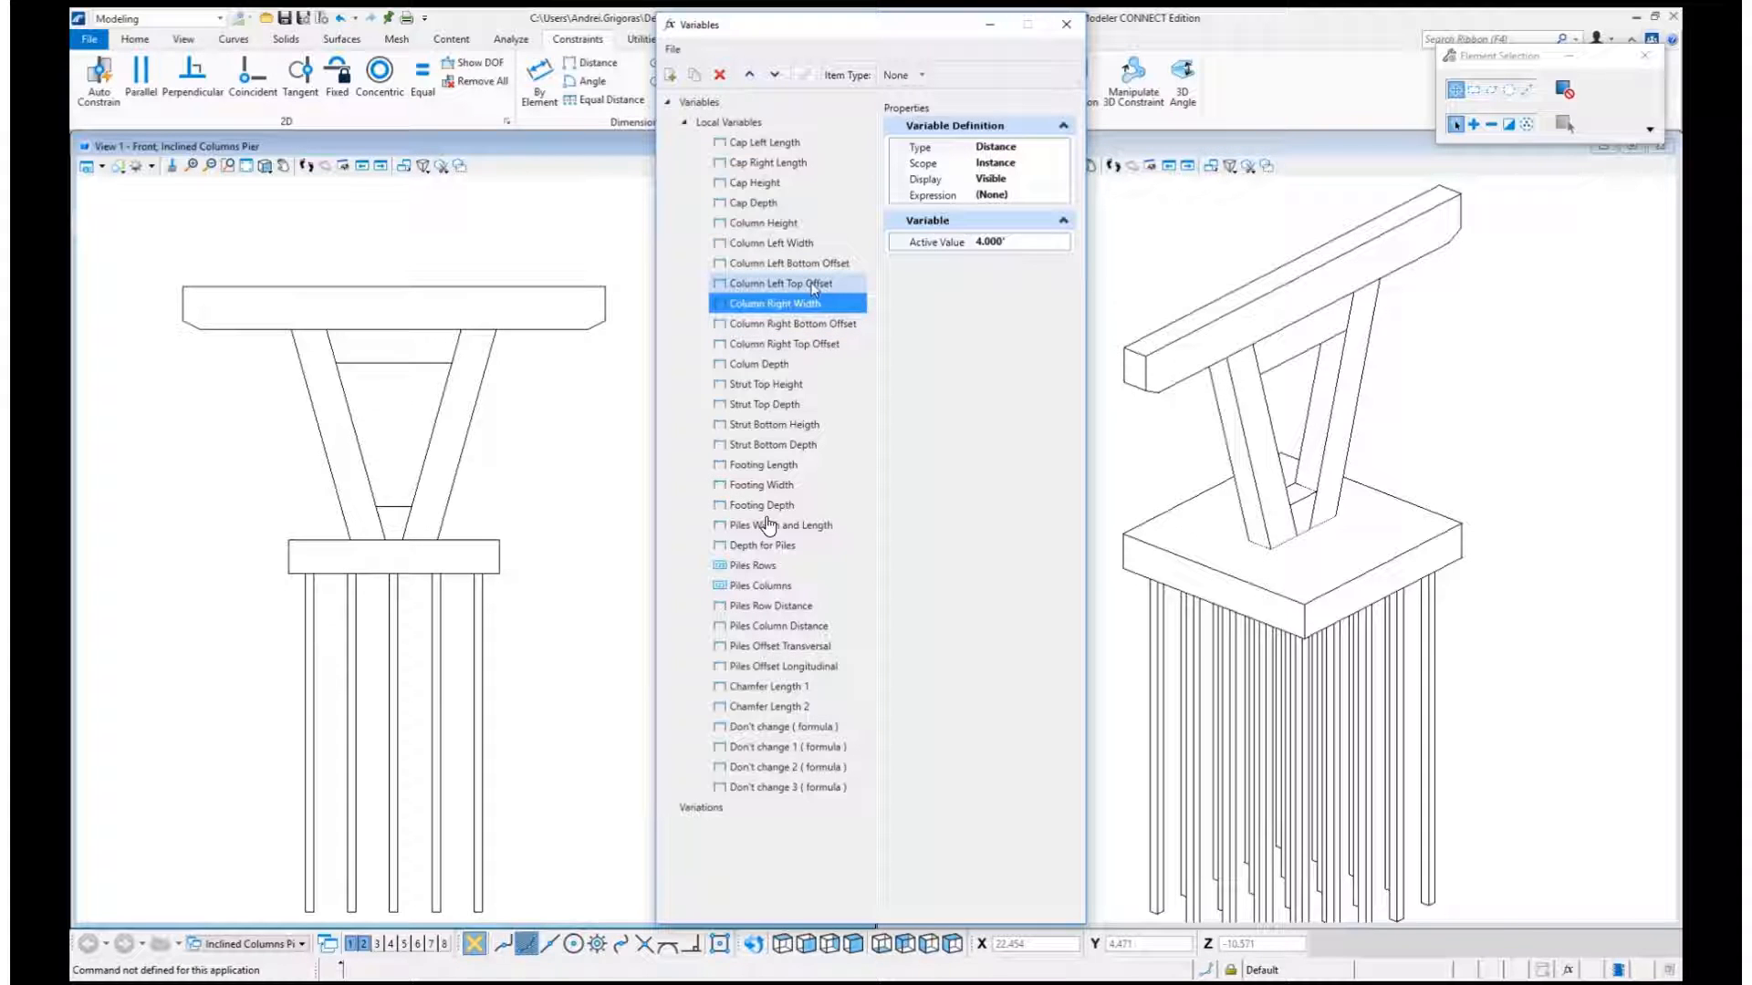
Try a Column Left Bottom Offset of 11 ft, and set the variable to 5 ft instead.
left_click(825, 264)
left_click(957, 244)
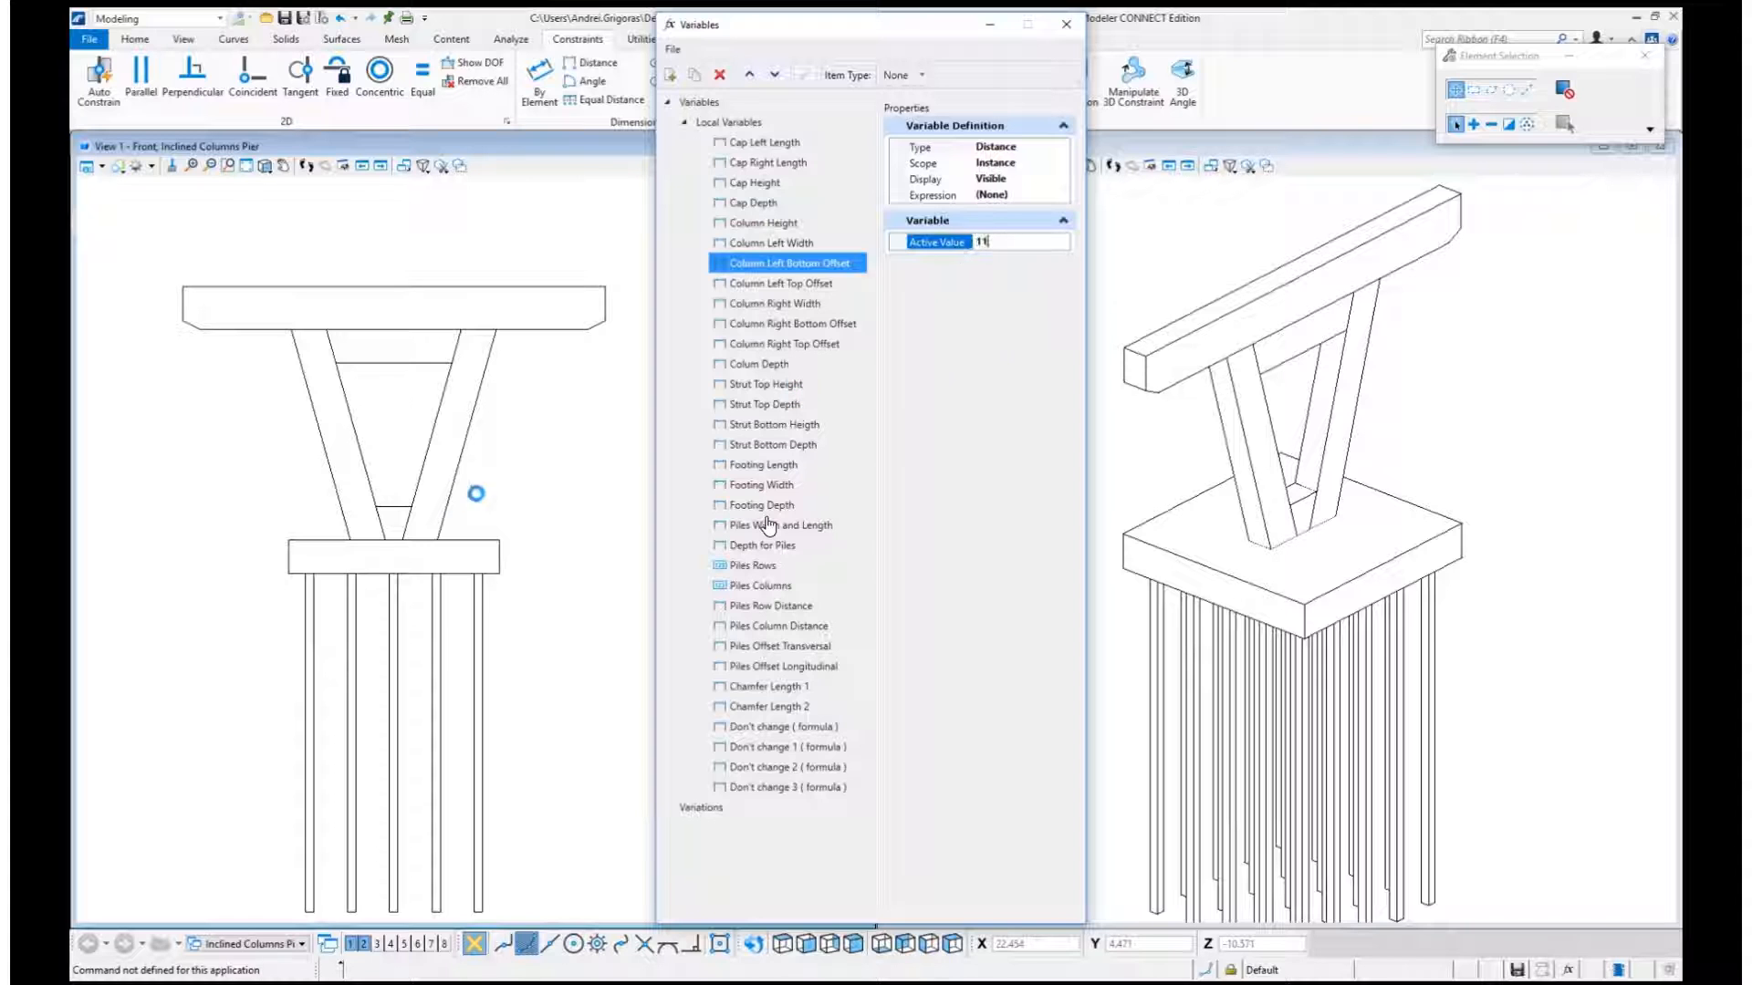
type("11")
key("Return")
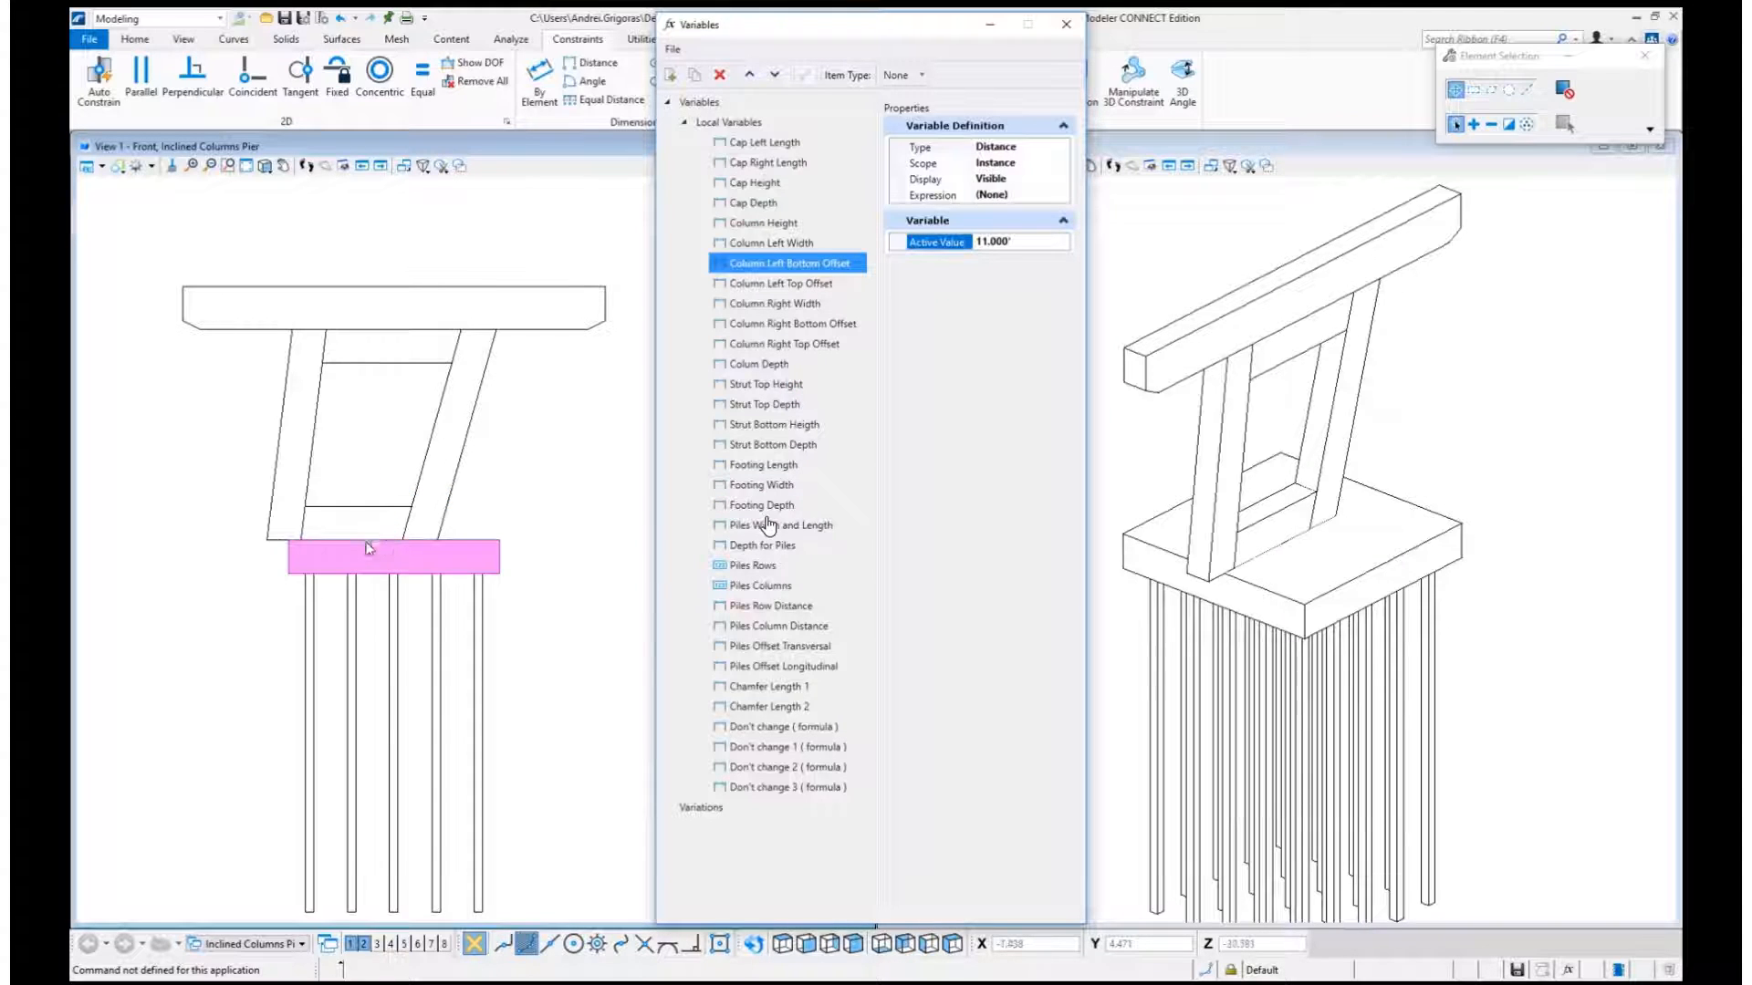
left_click(949, 244)
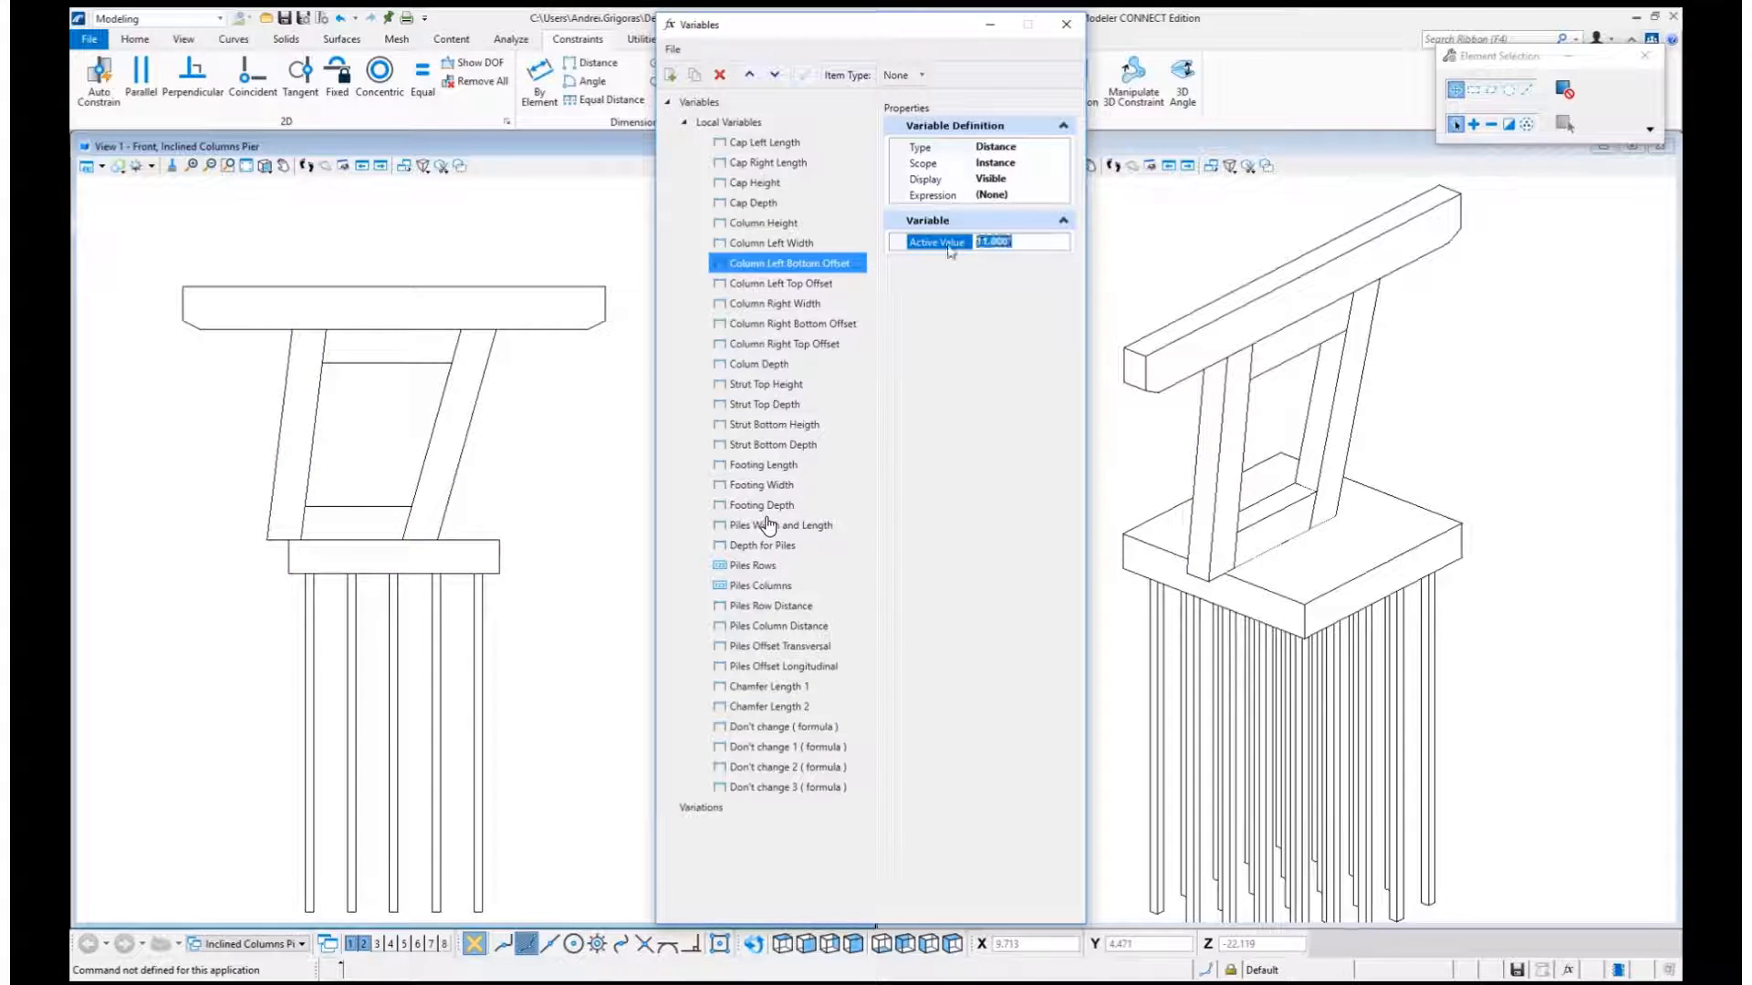
type("5")
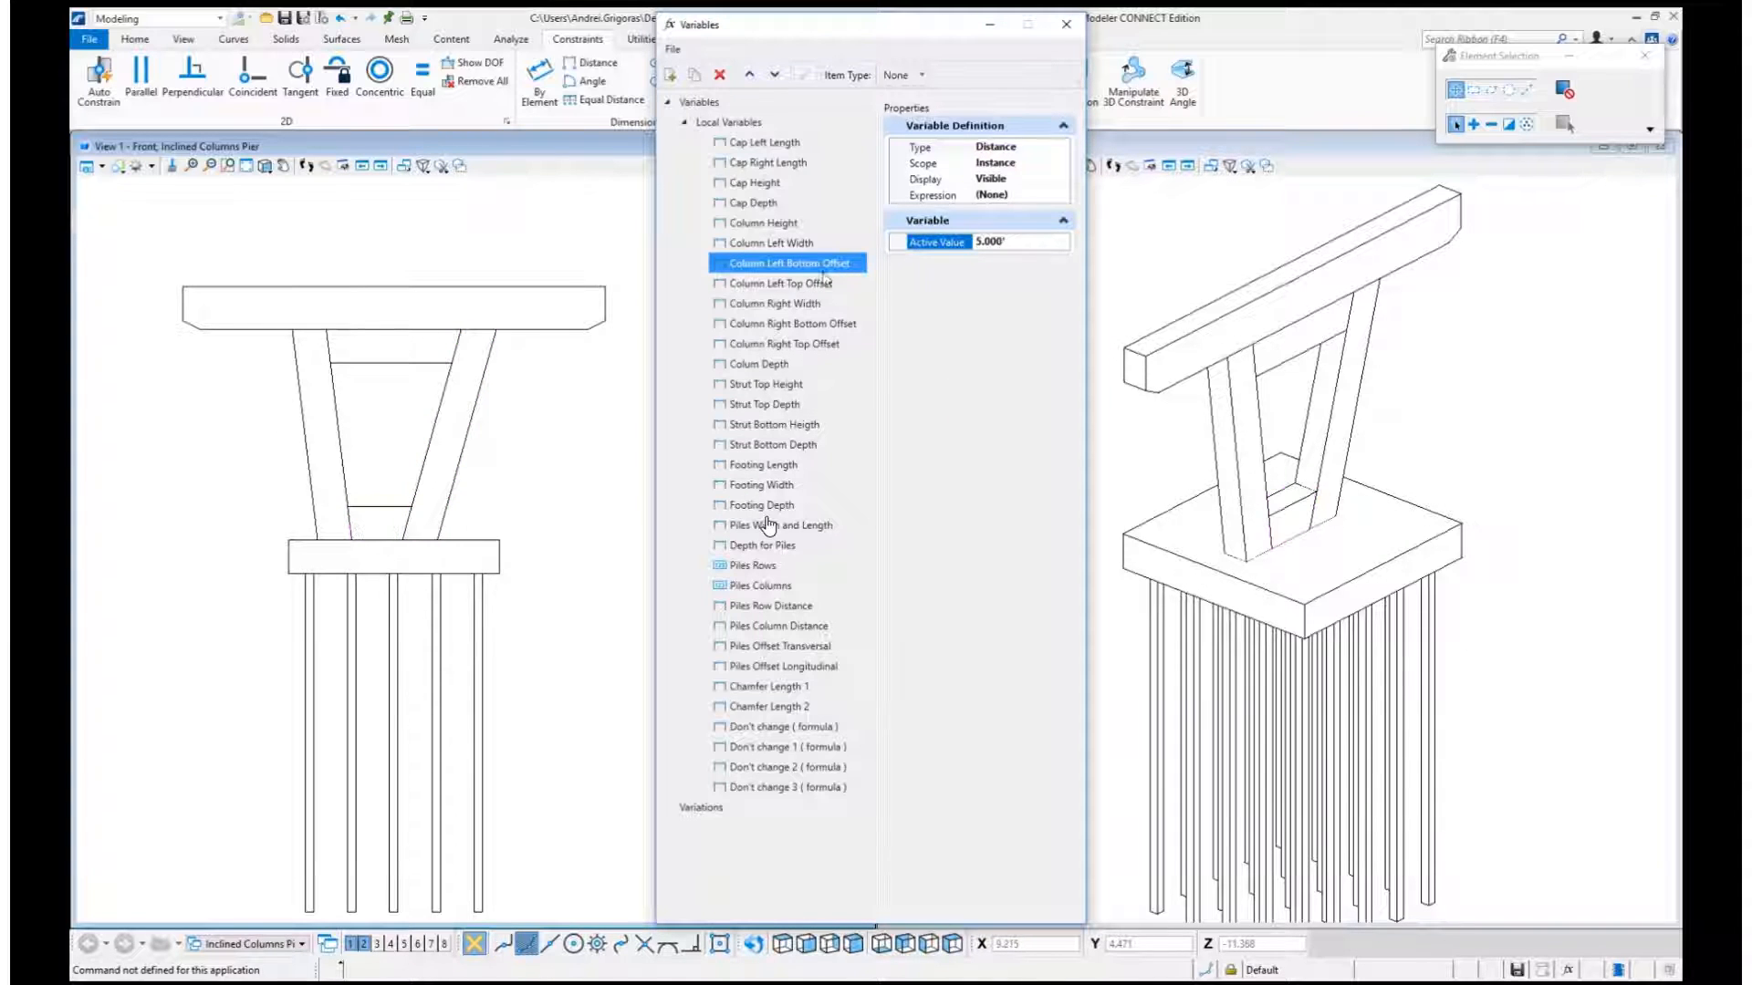
Try a Column Right Width of 6 ft, and set the variable back to 4 ft.
left_click(812, 304)
left_click(967, 243)
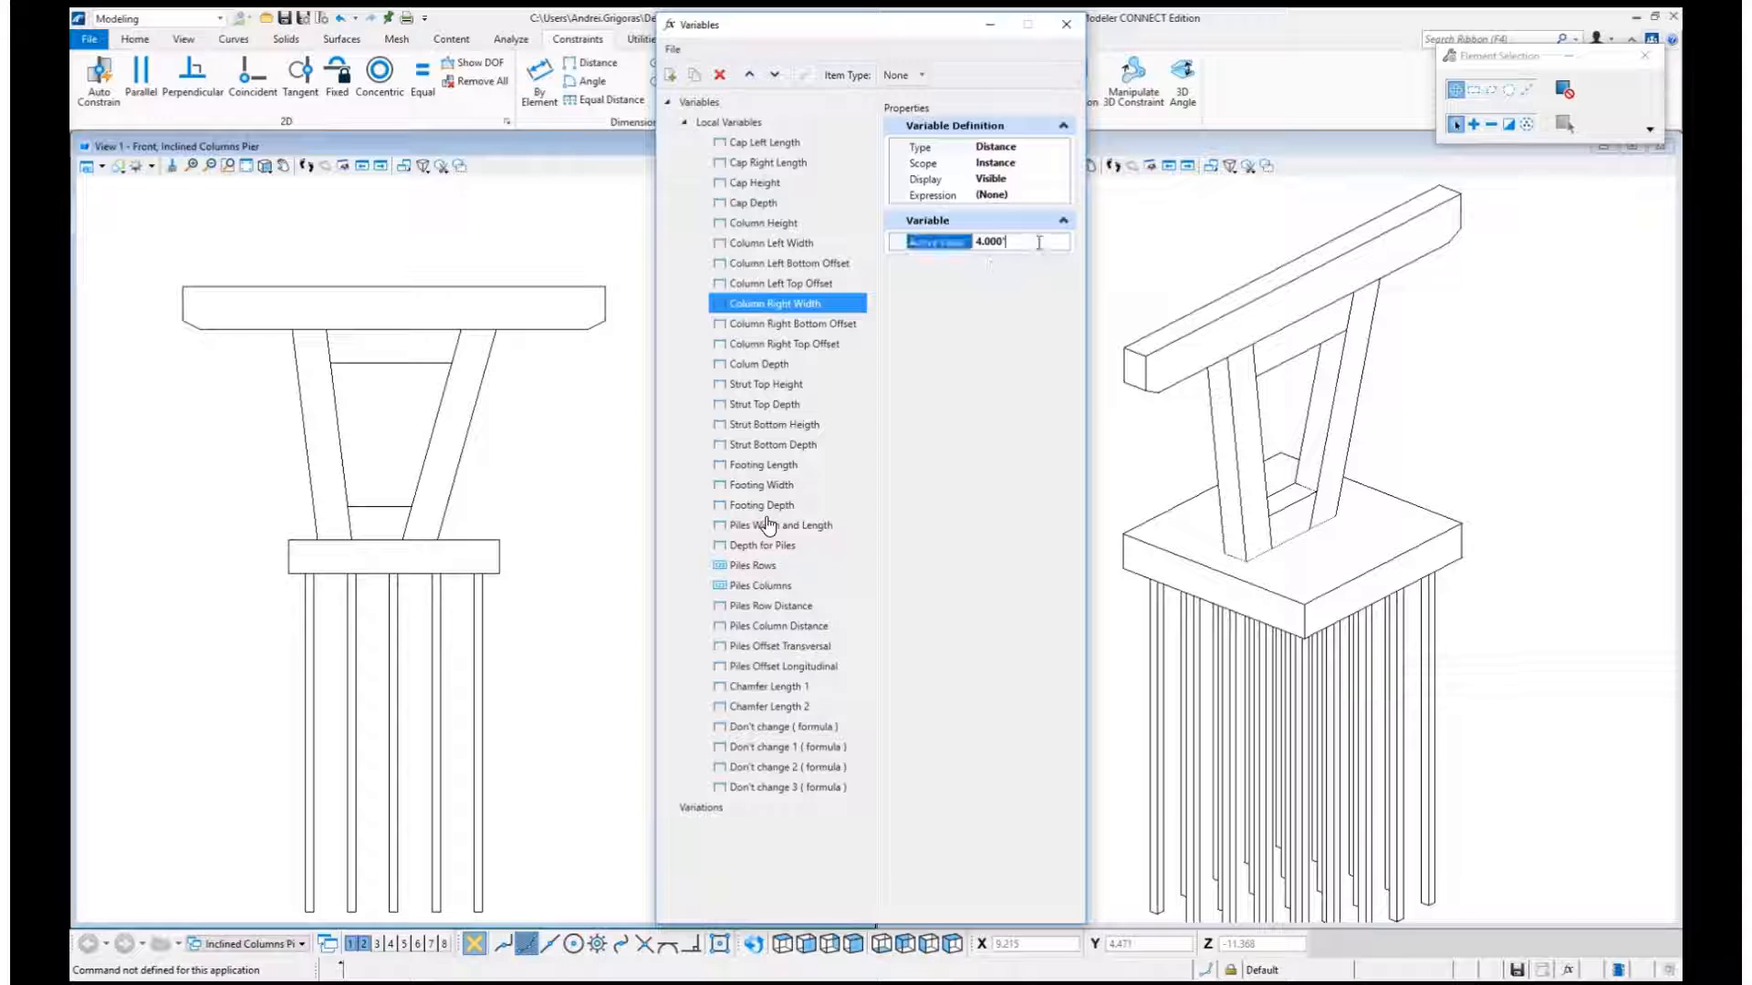
type("6")
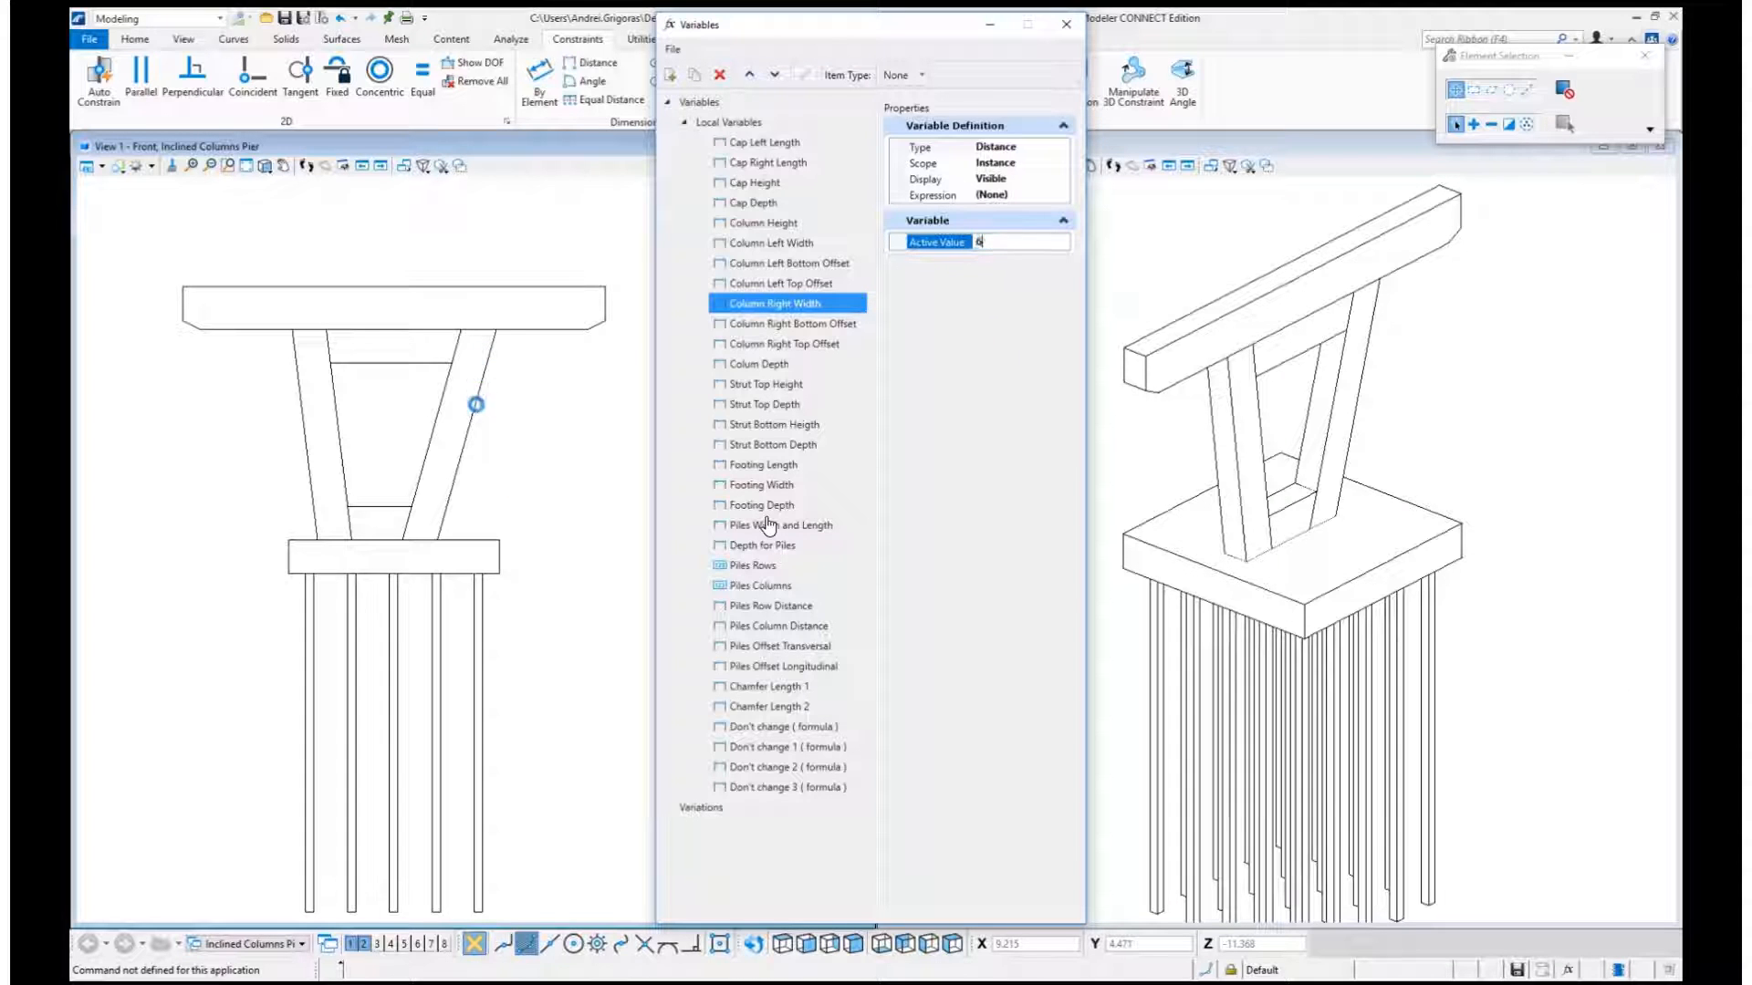
key("Return")
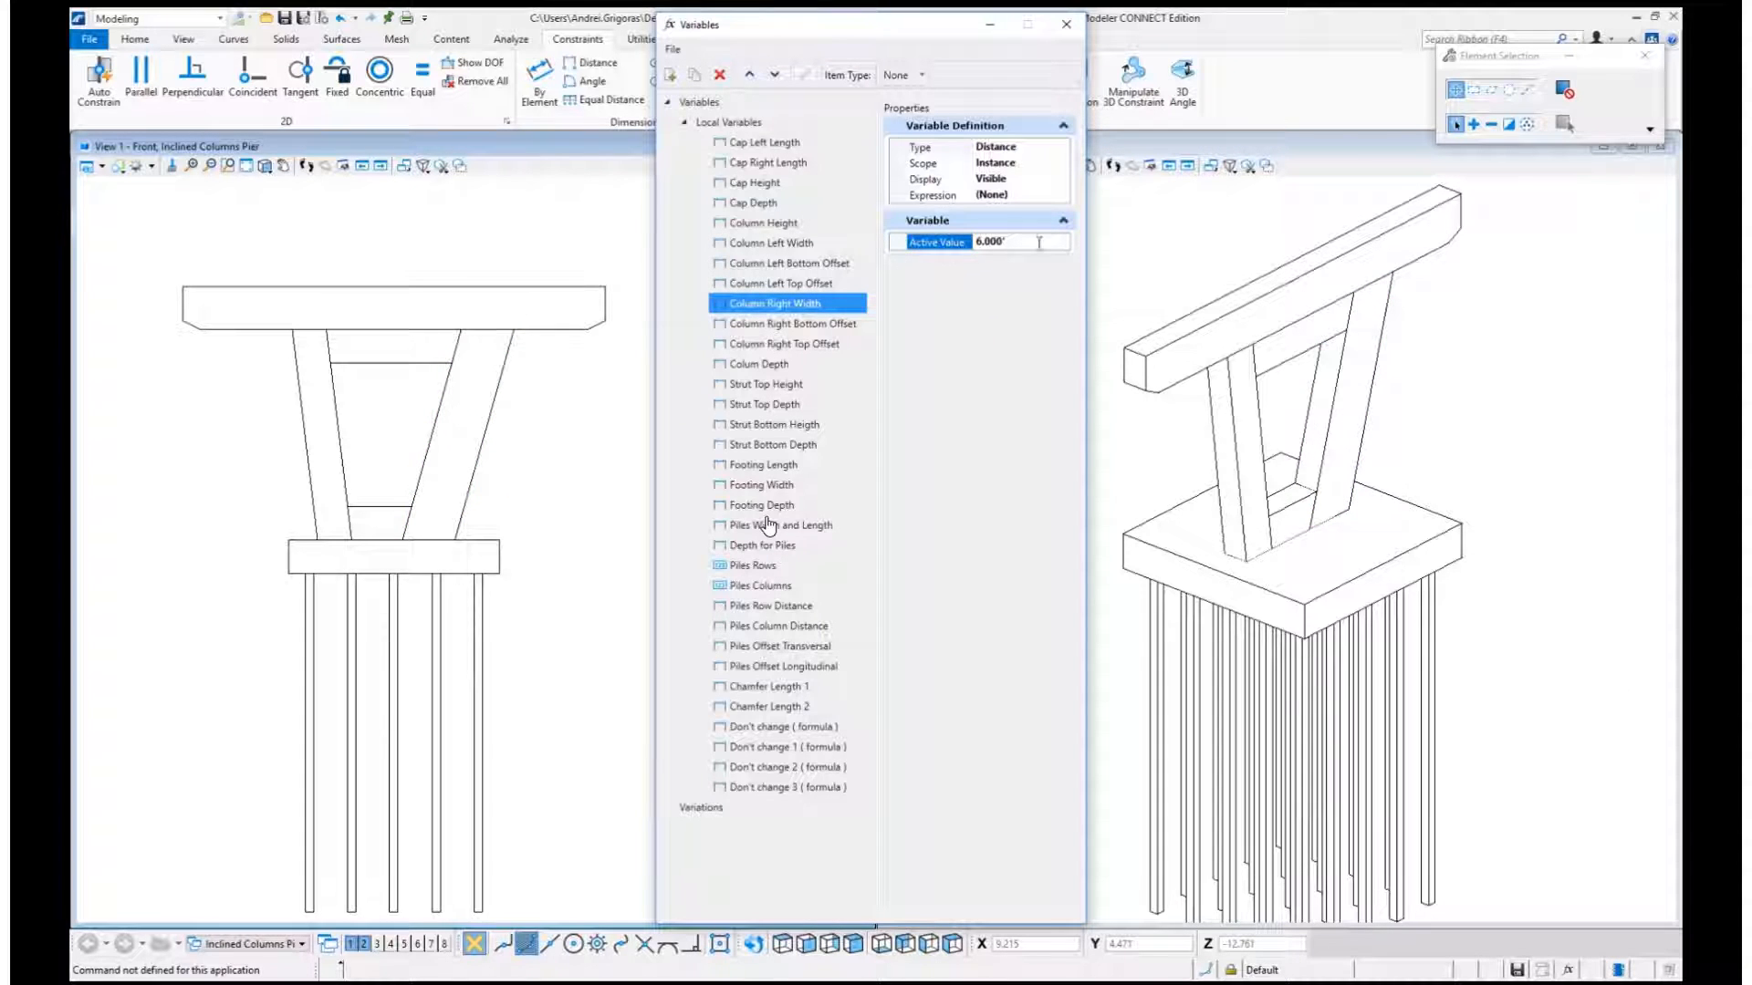
type("4")
key("Return")
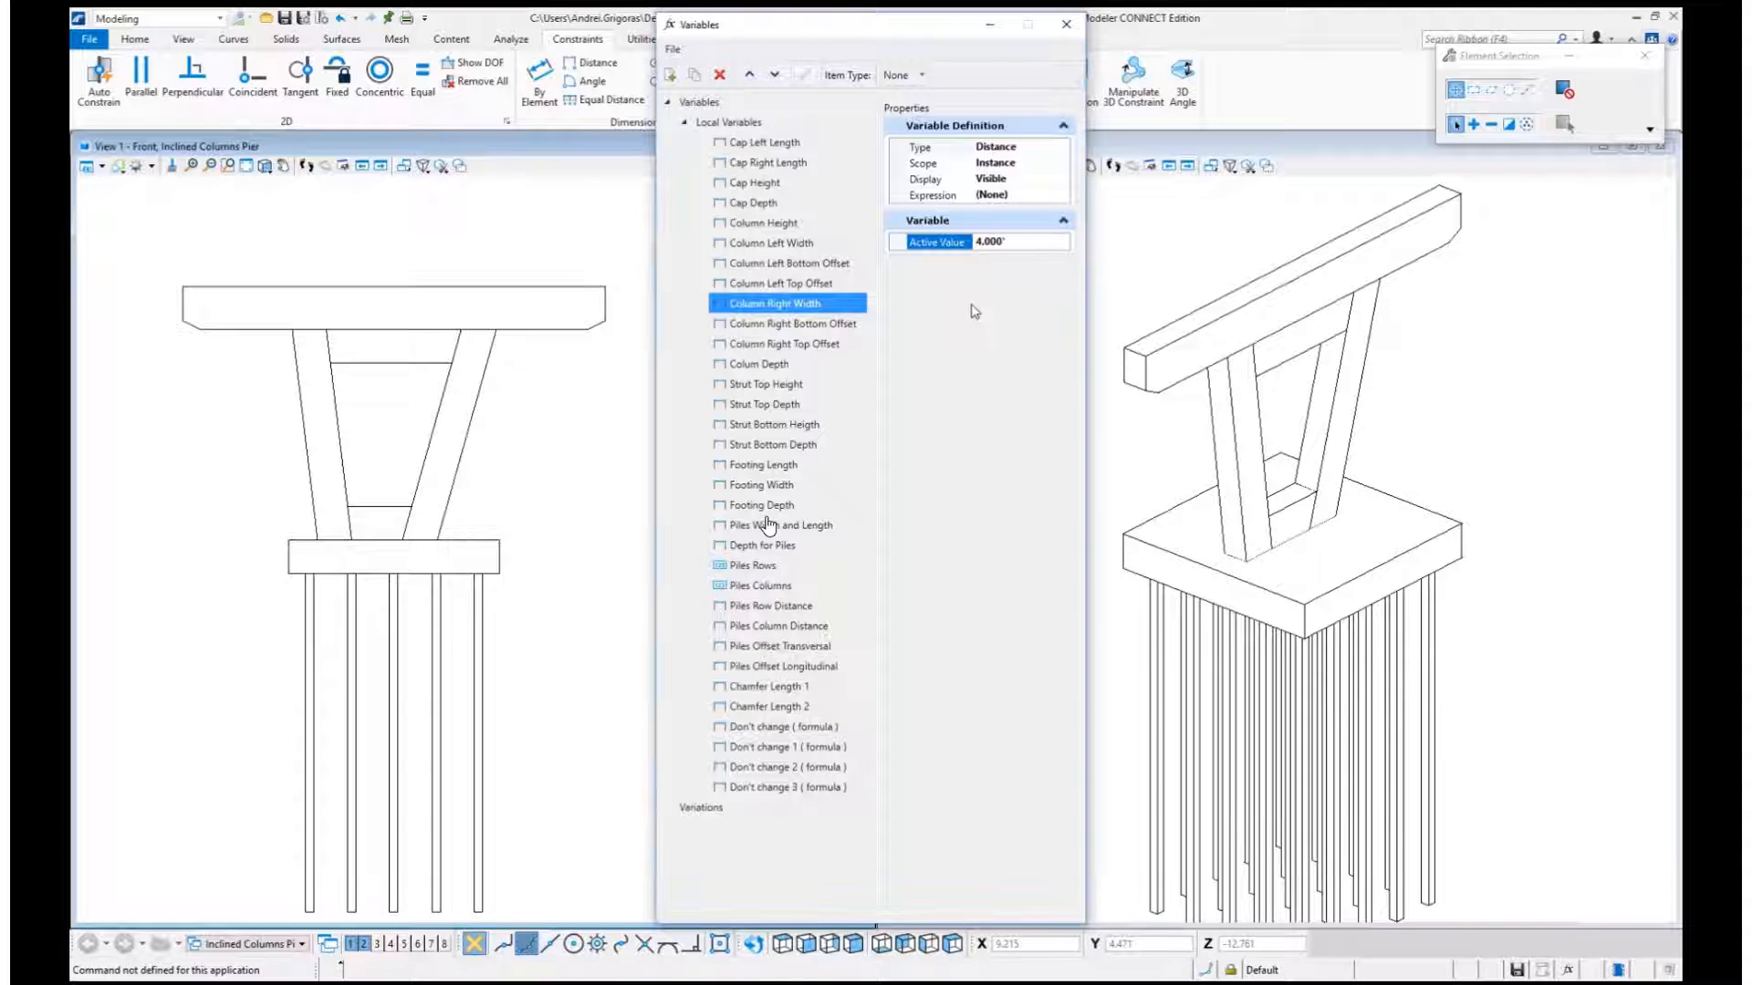
Try a Column Right Bottom Offset of 9 ft.
left_click(821, 325)
left_click(1038, 241)
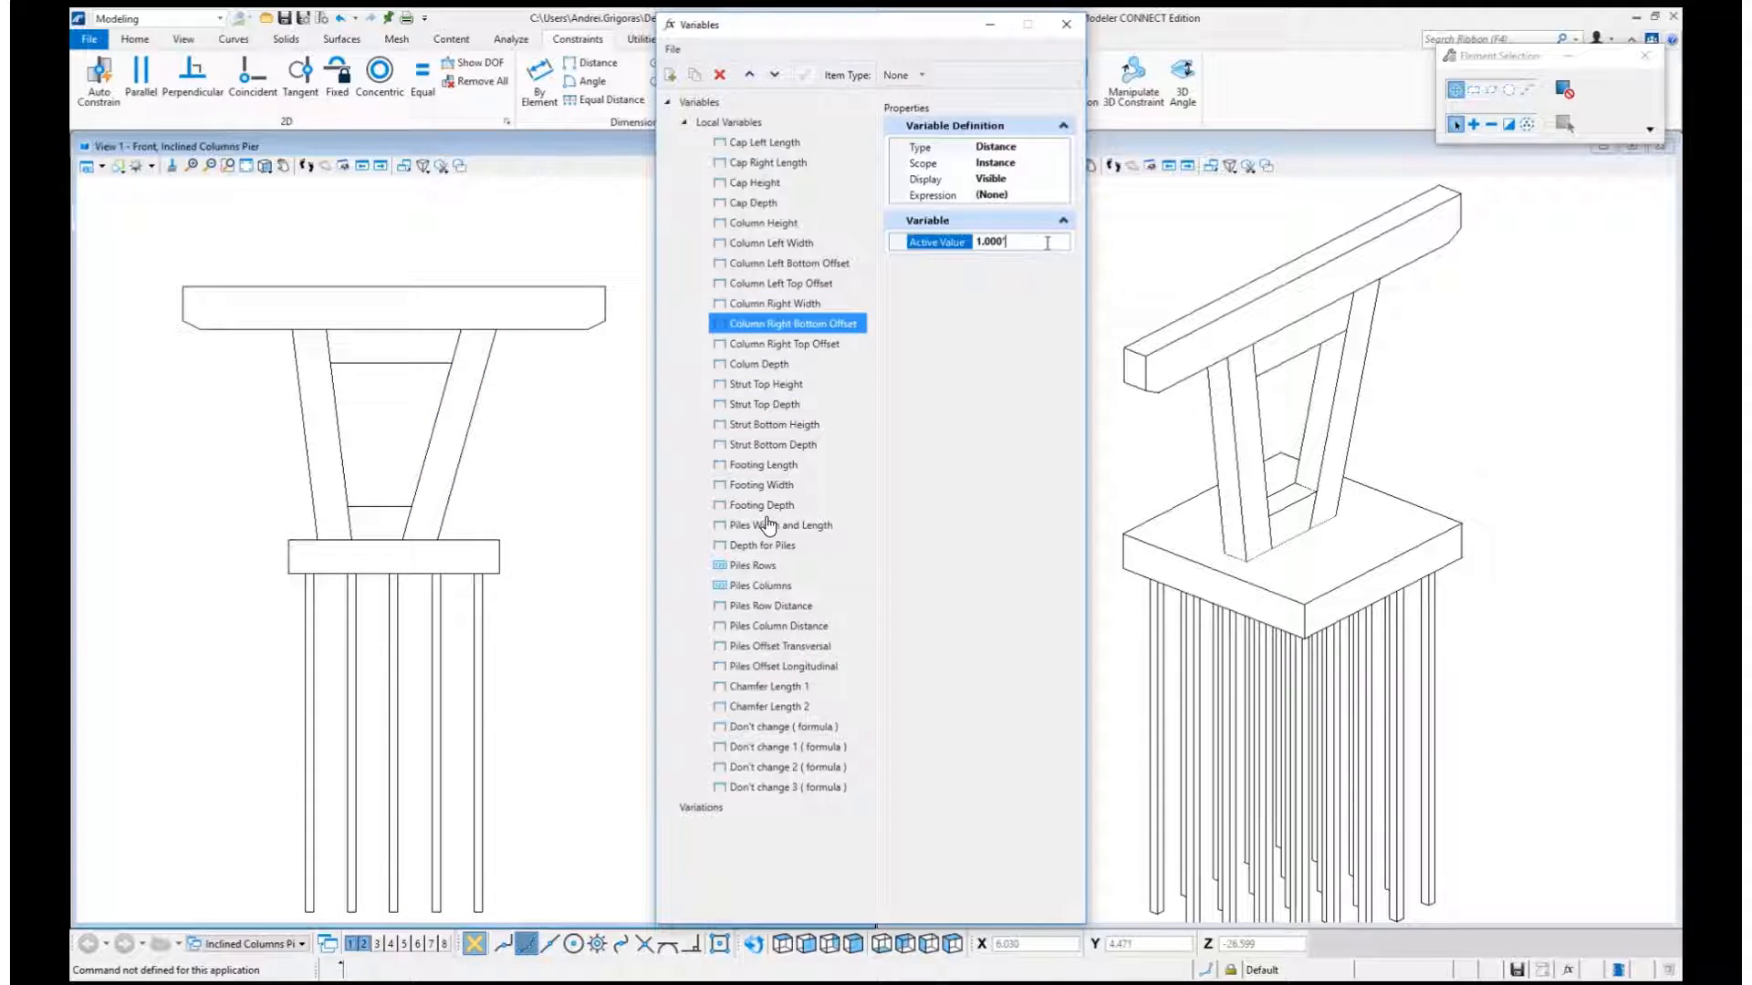
left_click_drag(1047, 242, 976, 242)
type("8")
type("9")
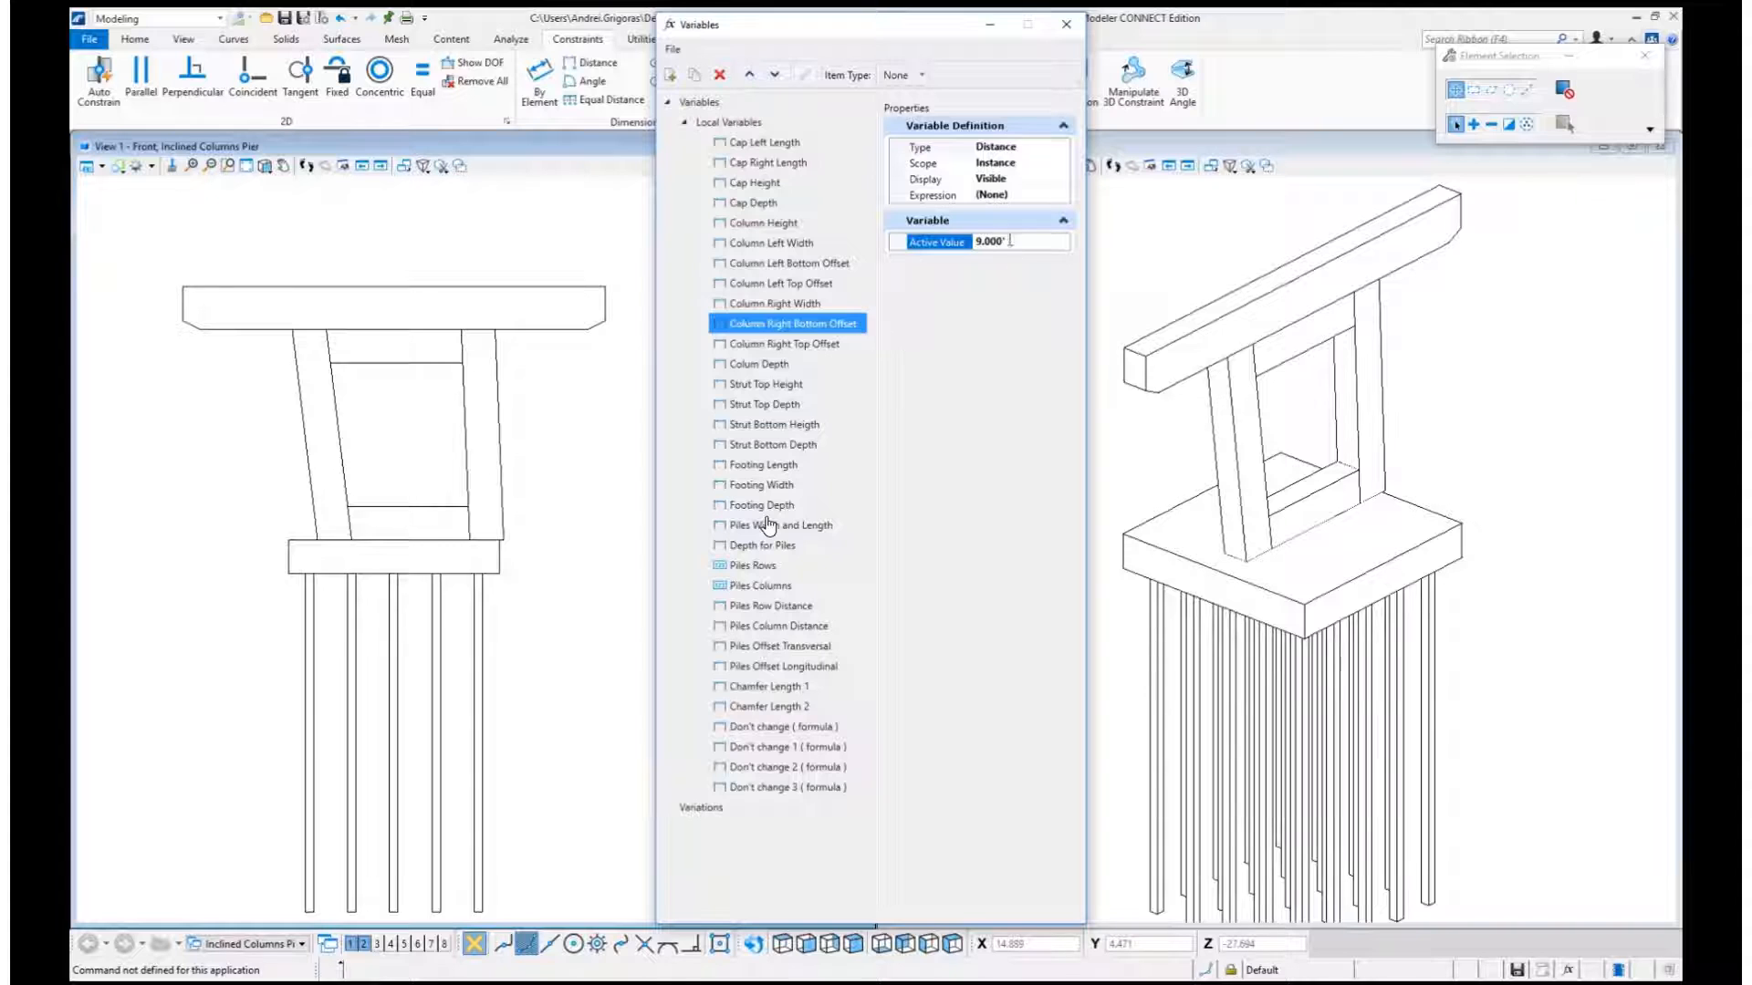
Set the Column Right Top Offset variable to 2 ft.
left_click(790, 345)
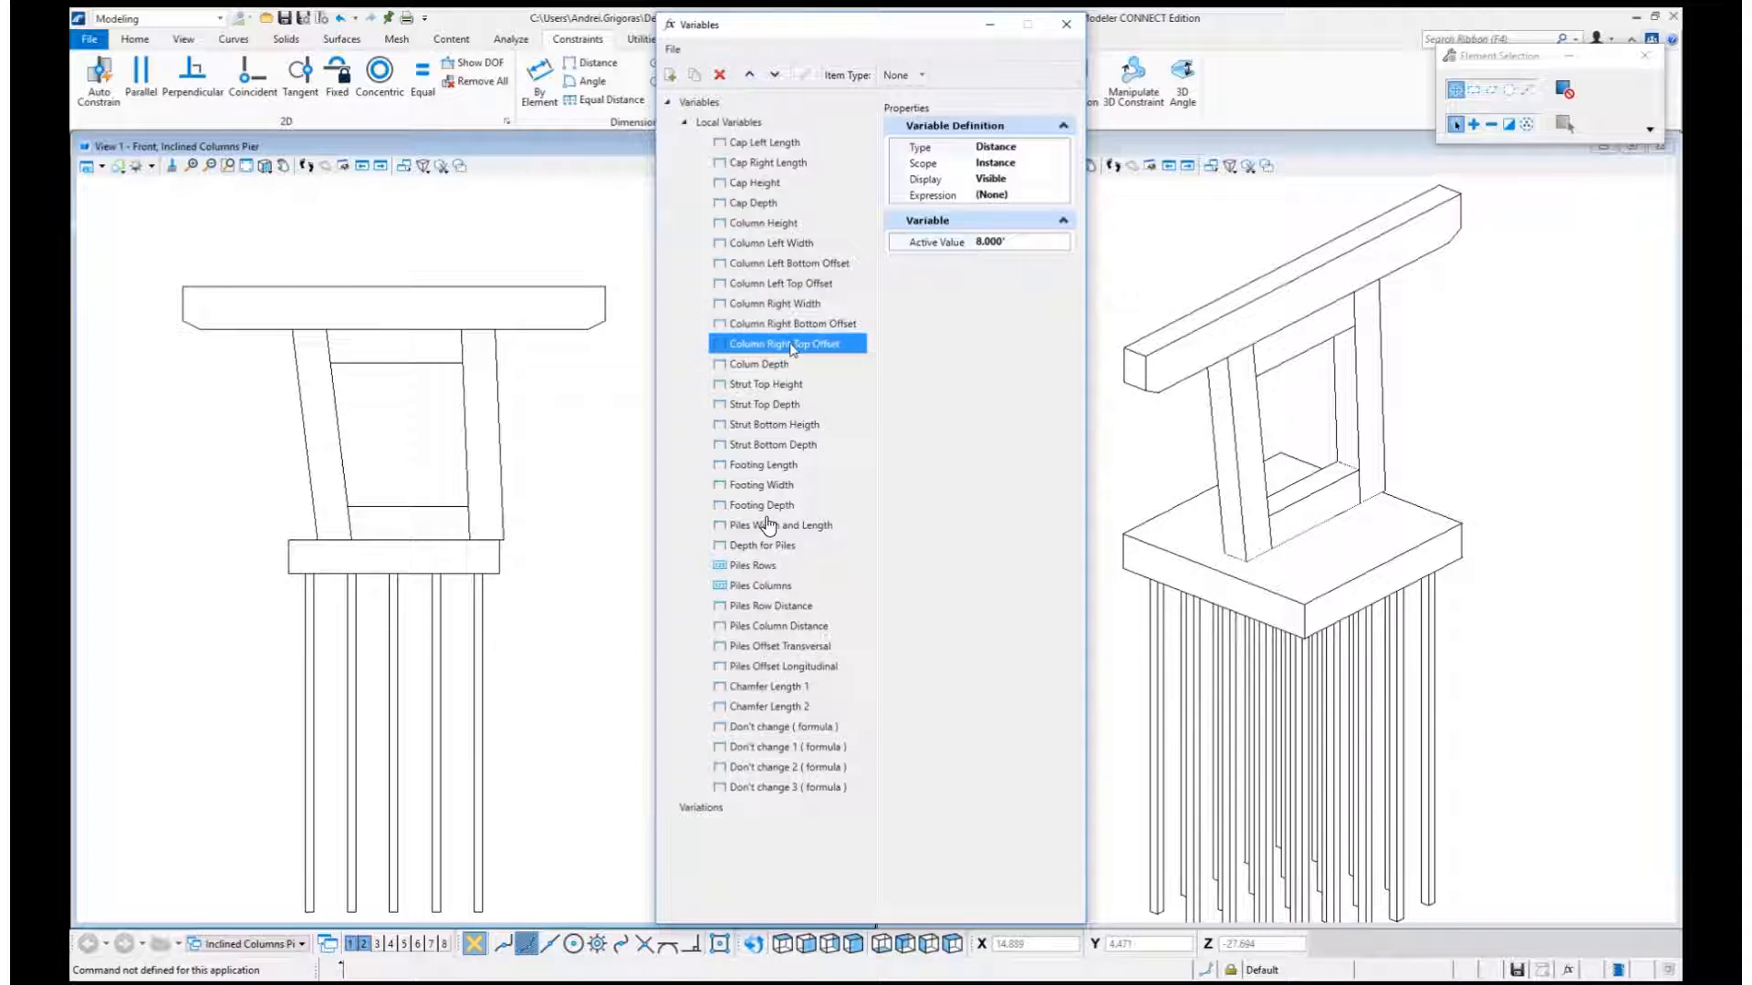
left_click(1023, 243)
type("2")
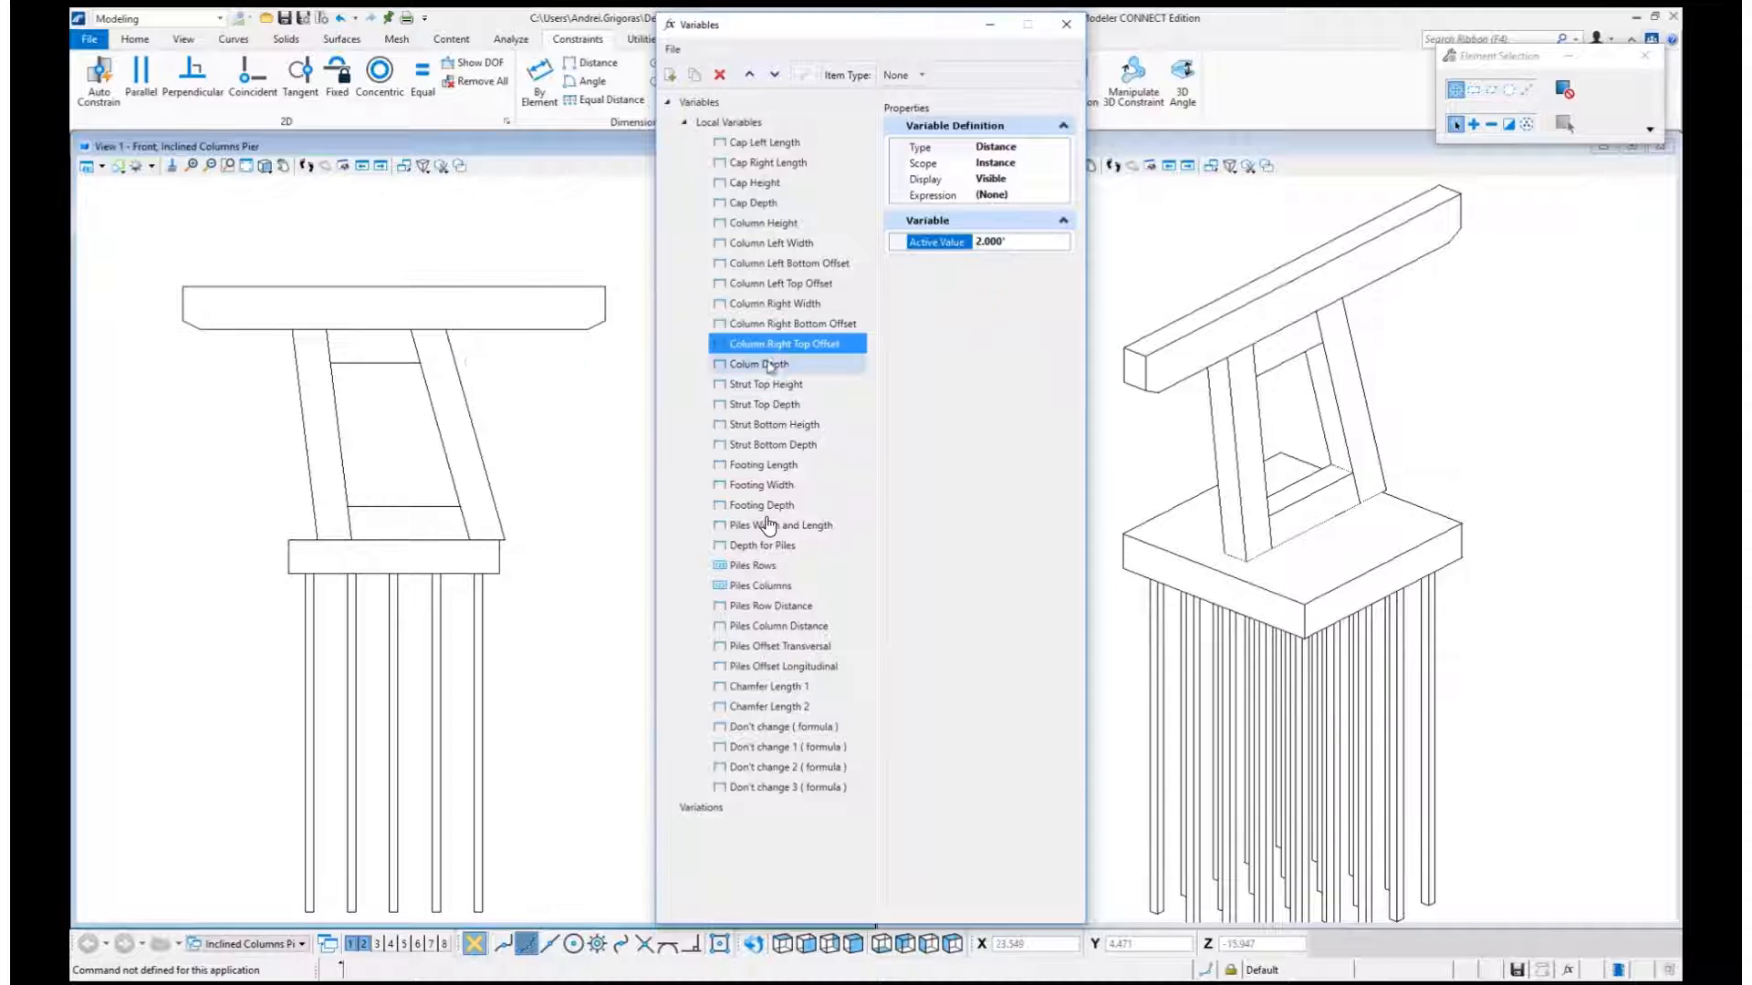
Set the Column Right Bottom Offset variable to 7 ft.
left_click(805, 324)
left_click(1031, 243)
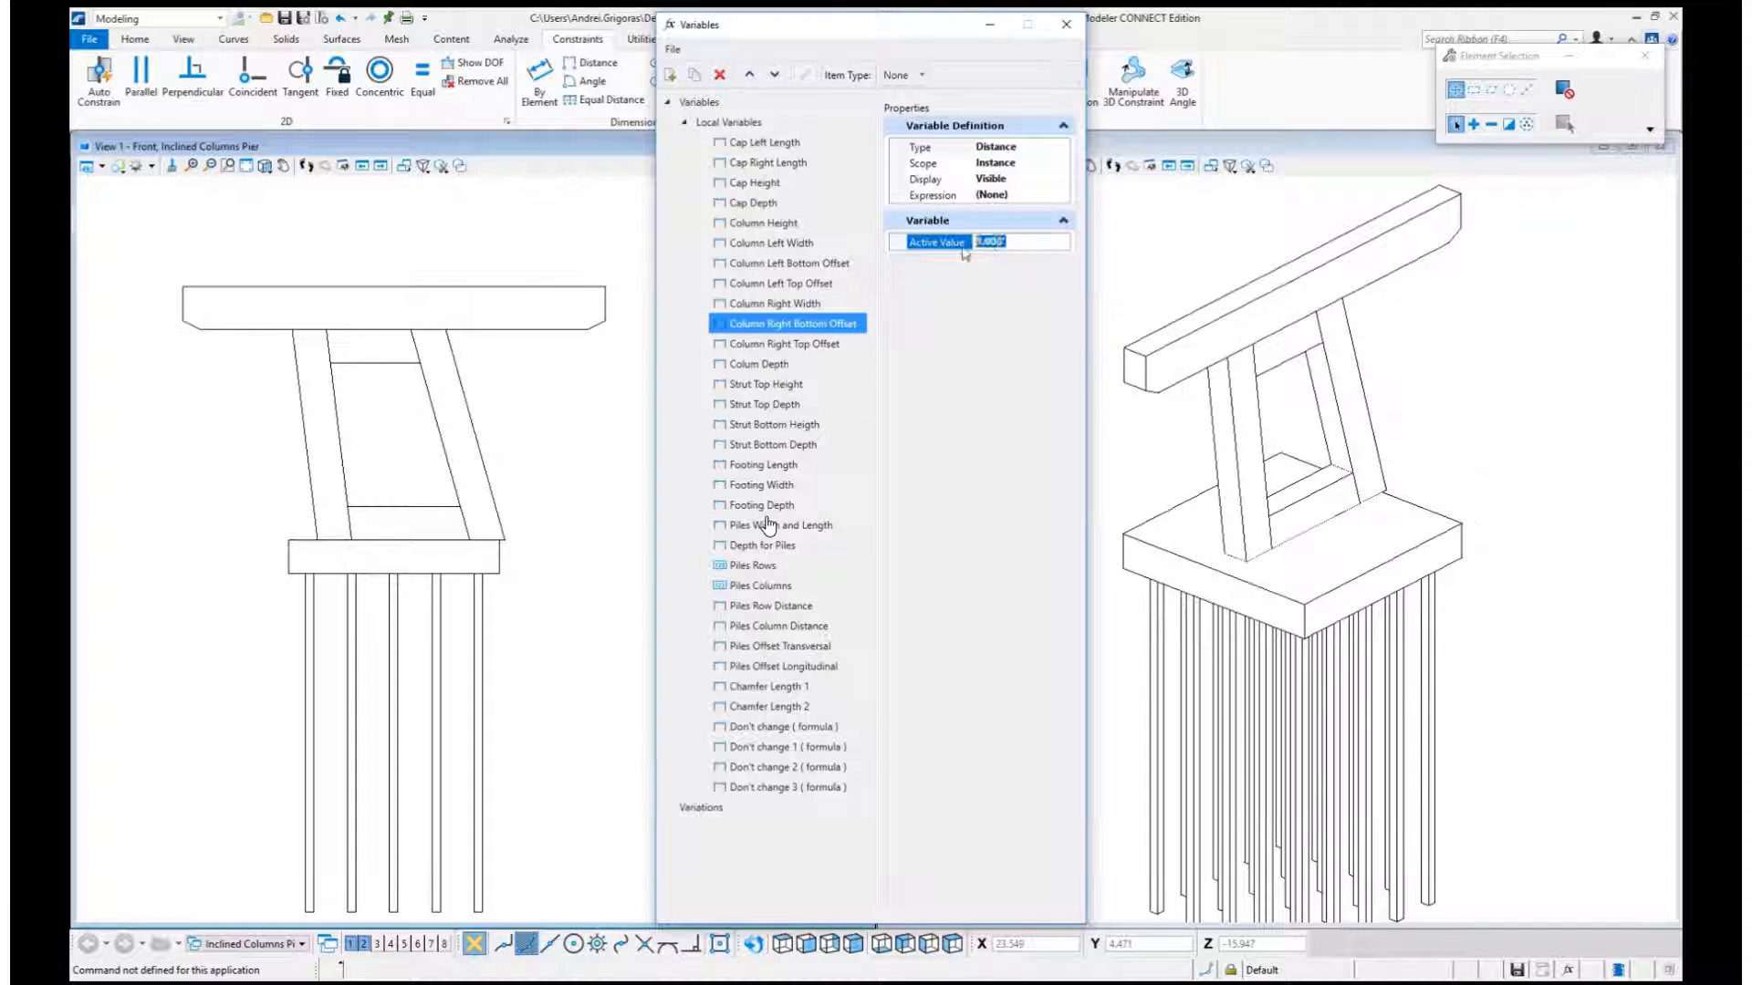
type("7")
Try a column depth of 5 ft, and set the variable back to 3 ft.
left_click(790, 366)
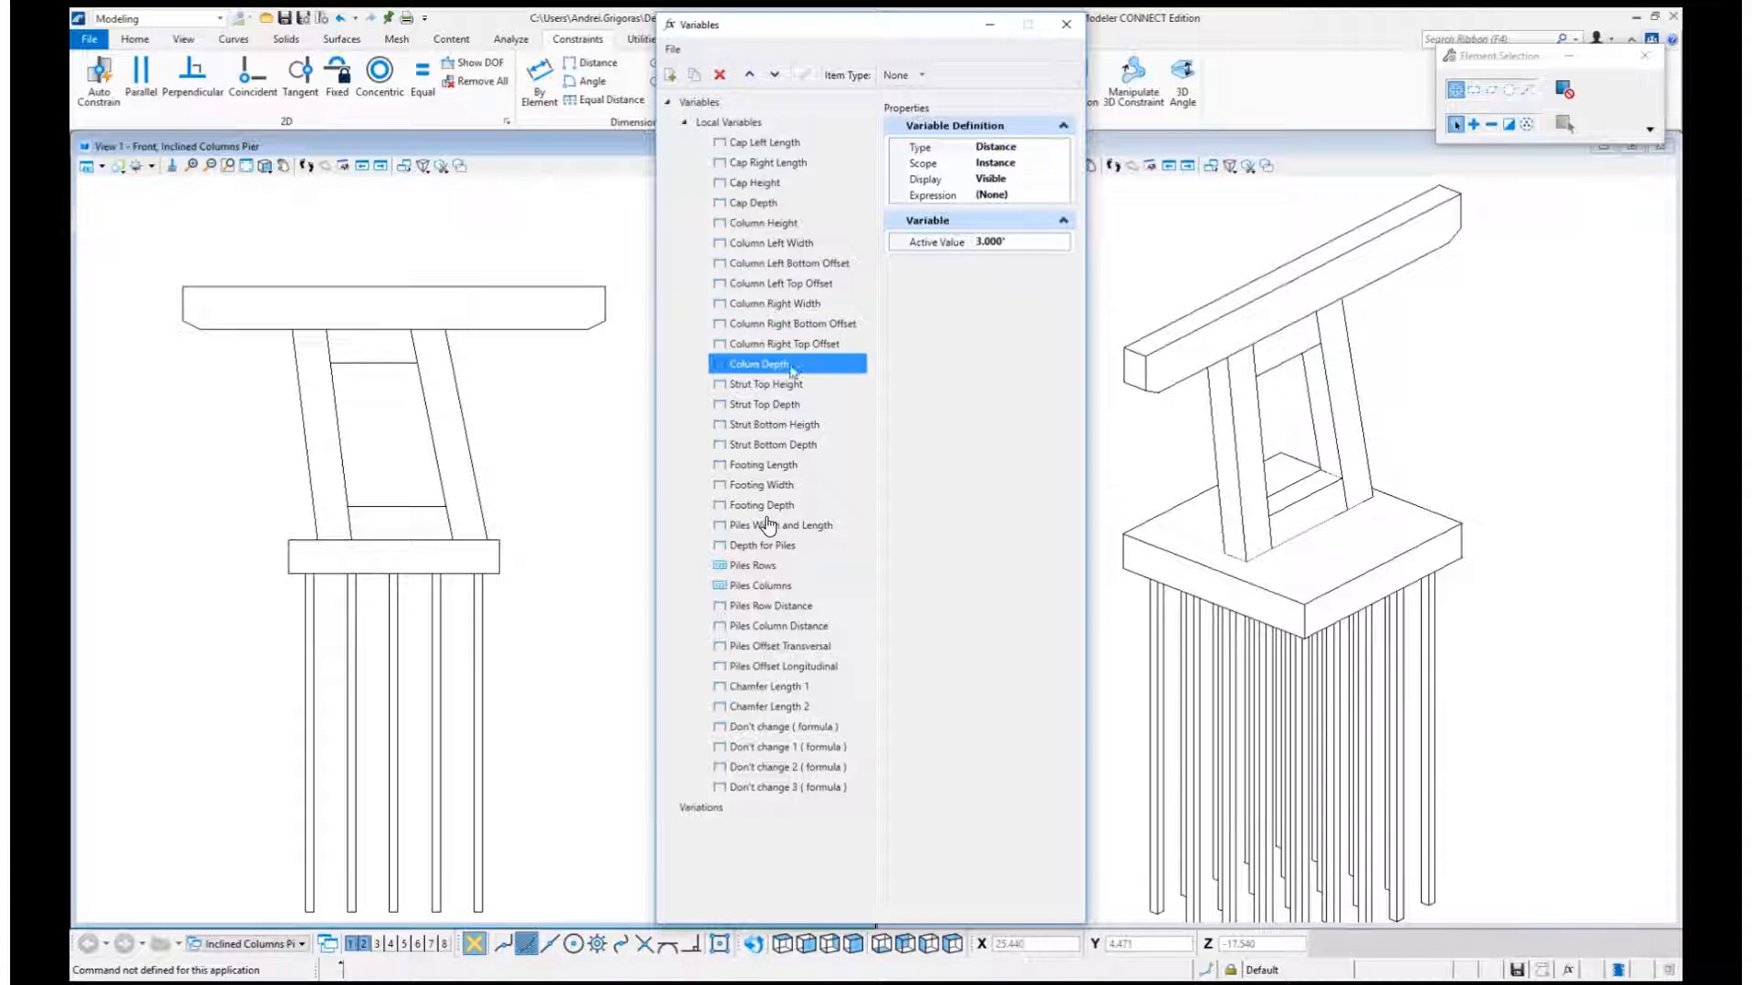
mouse_move(476, 482)
middle_mouse_down("shift")
mouse_move(309, 442)
mouse_move(474, 450)
middle_mouse_up("shift")
left_click(1052, 243)
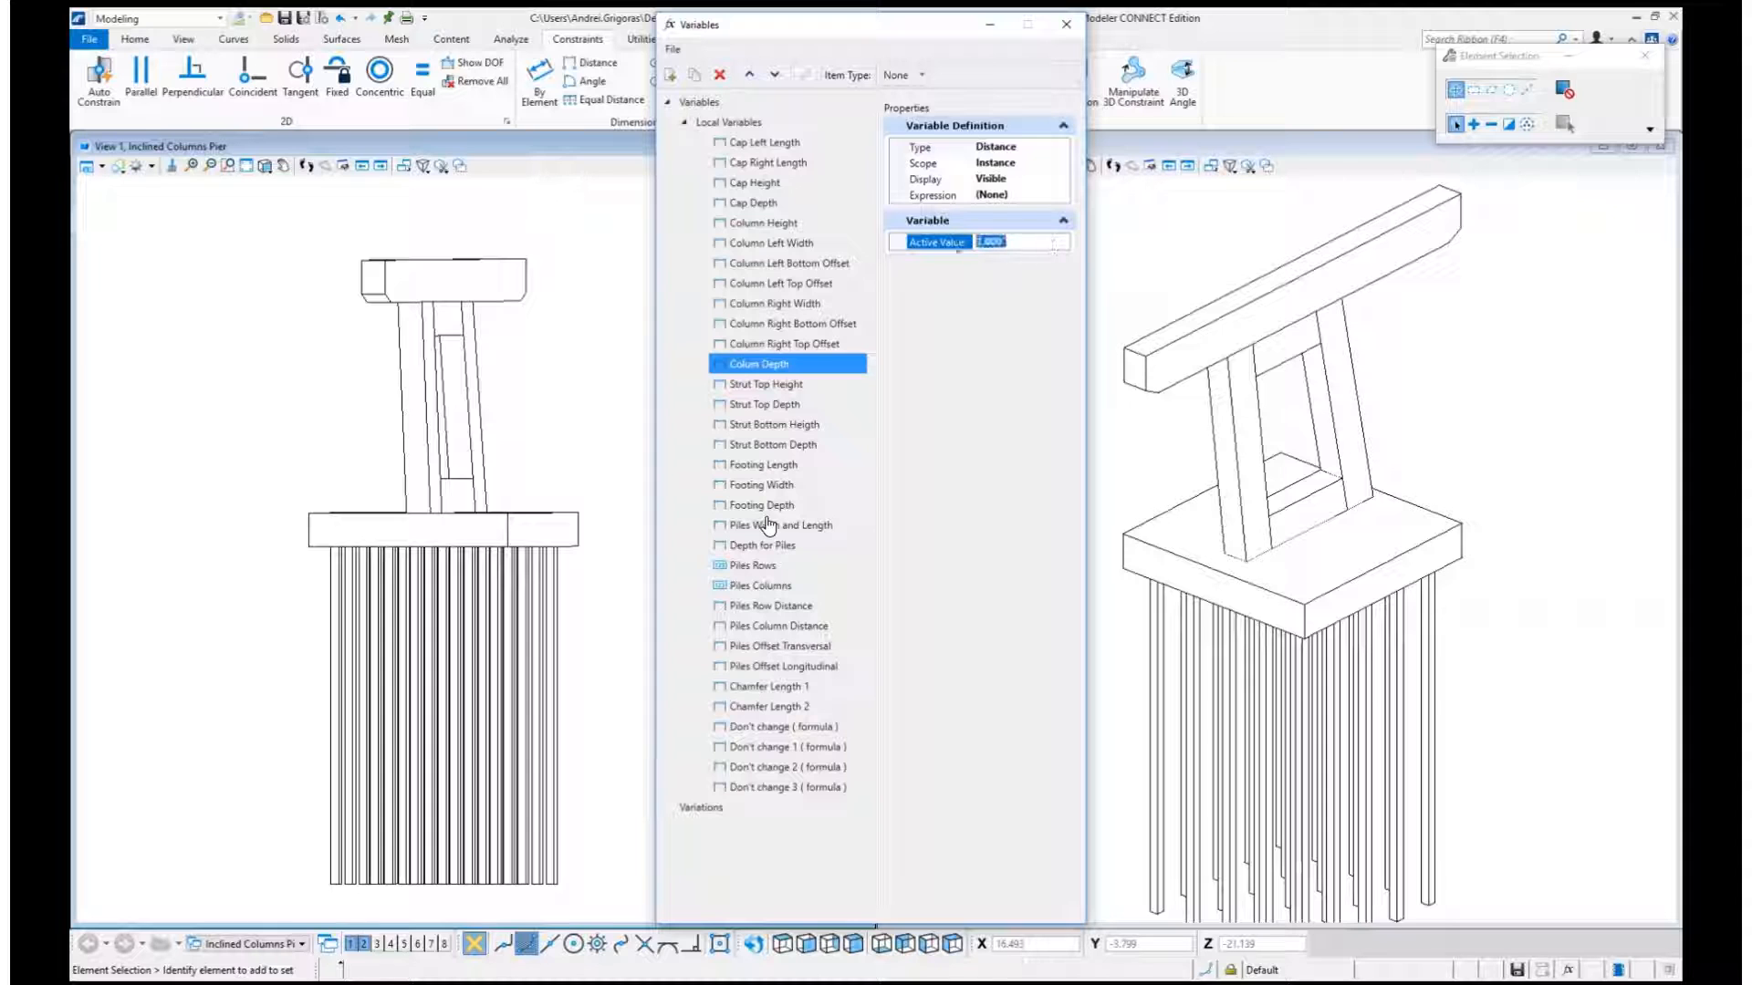
type("5")
key("Return")
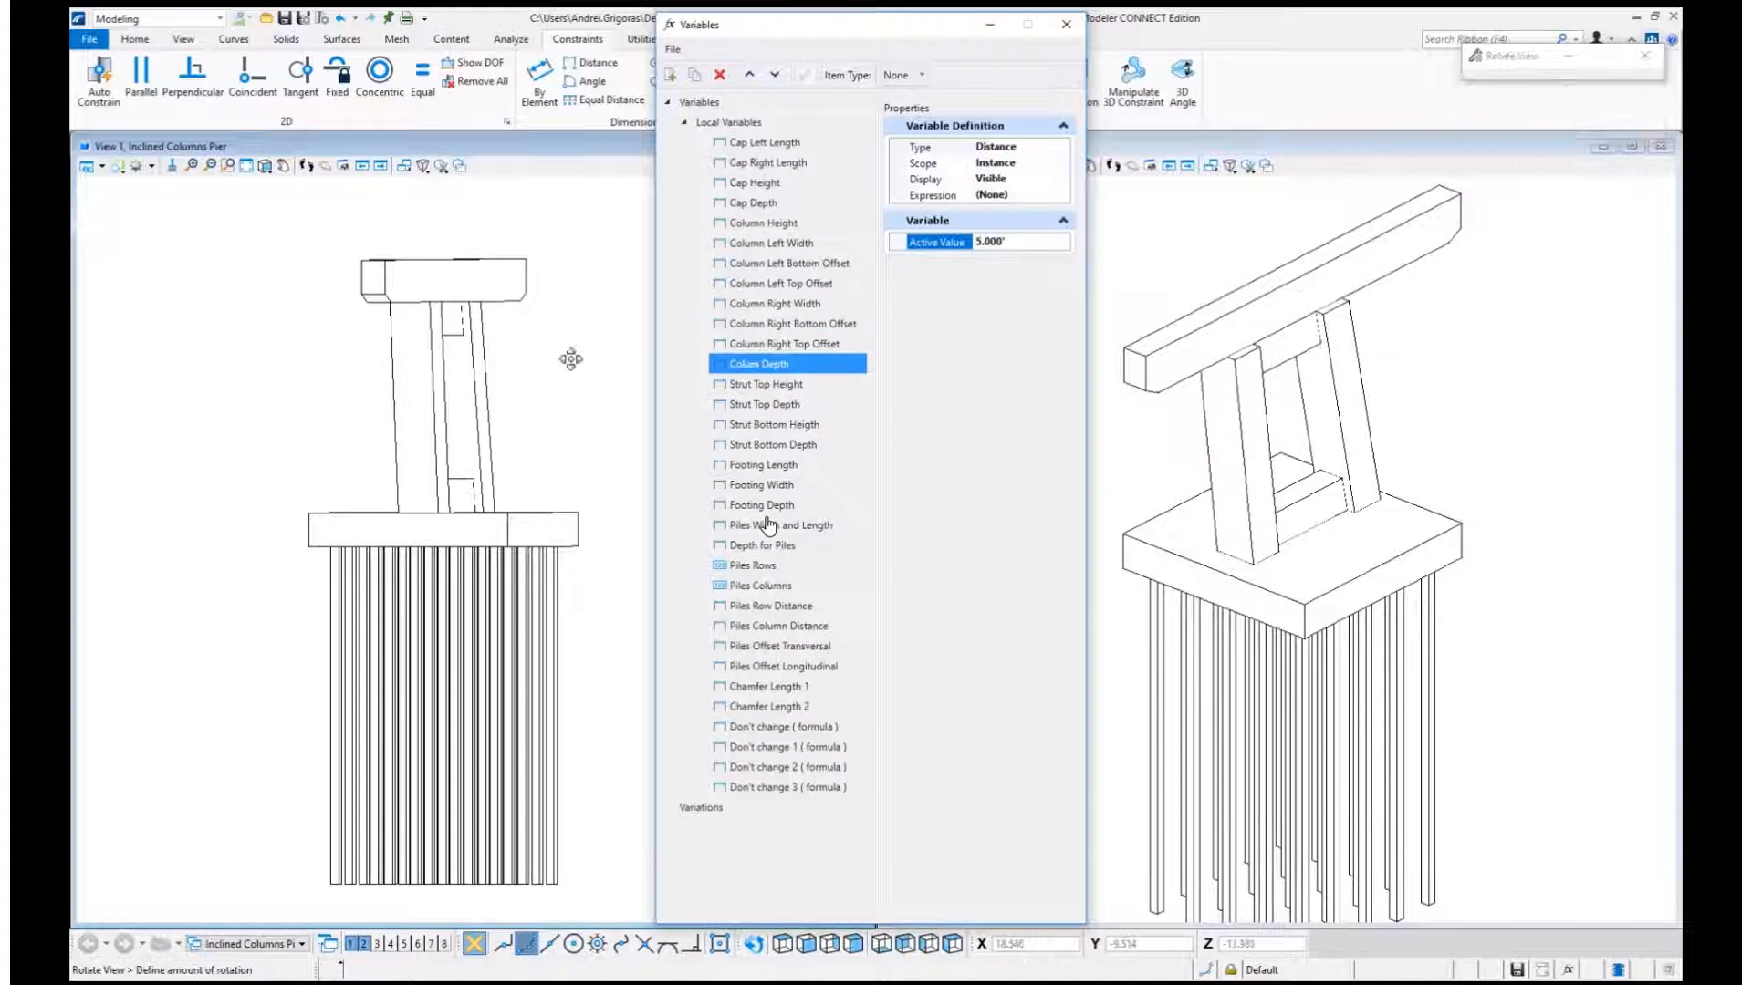
middle_click_drag(571, 356, 513, 376, "shift")
left_click_drag(1004, 242, 945, 263)
type("3")
key("Return")
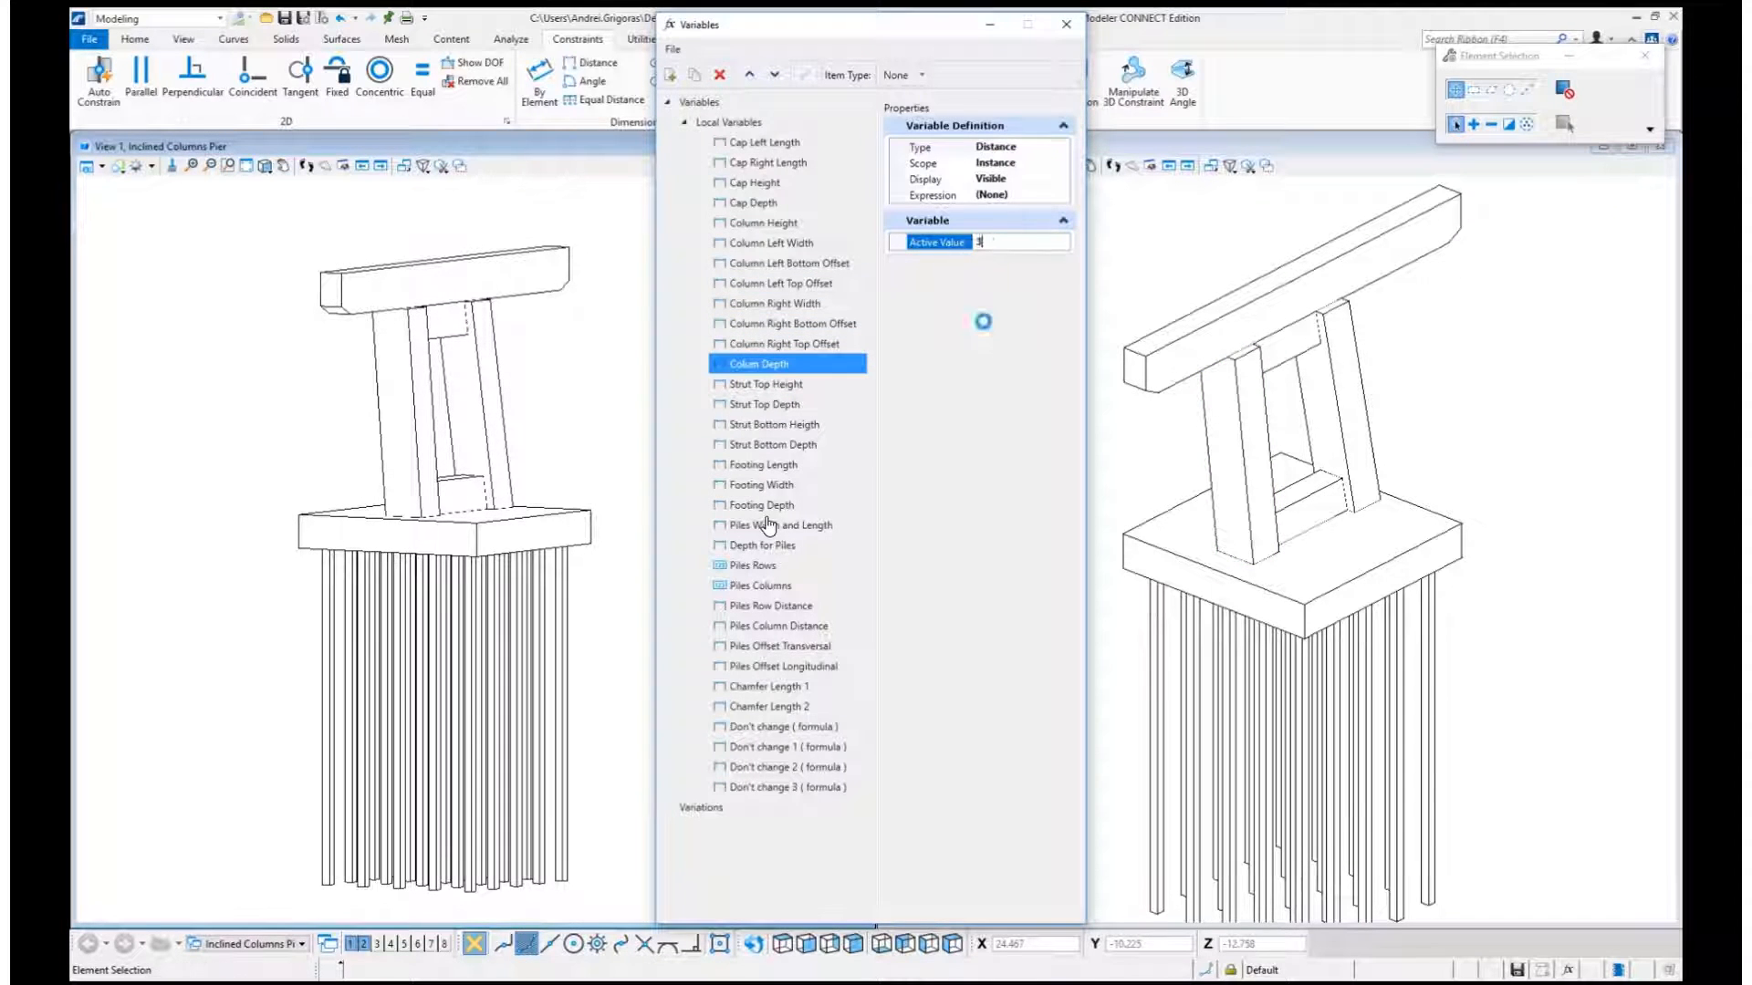
middle_click_drag(576, 367, 420, 392, "shift")
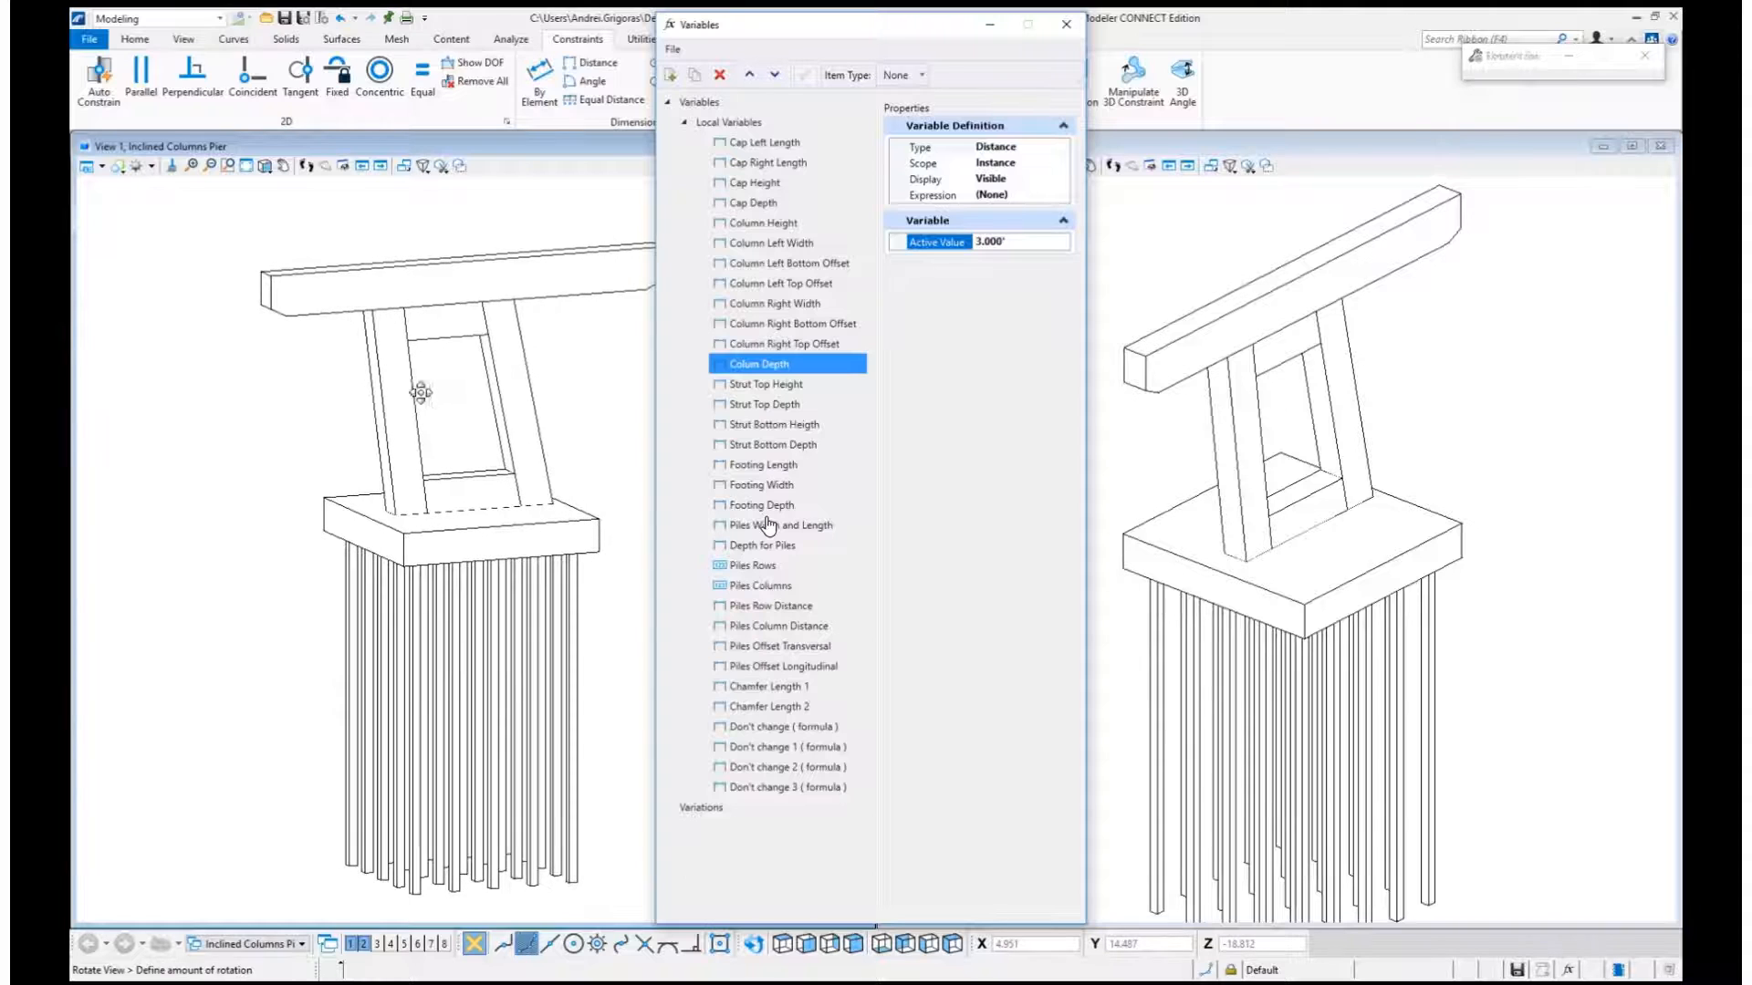
Try a Strut Top Height of 2 ft, and restore the original height.
left_click(781, 387)
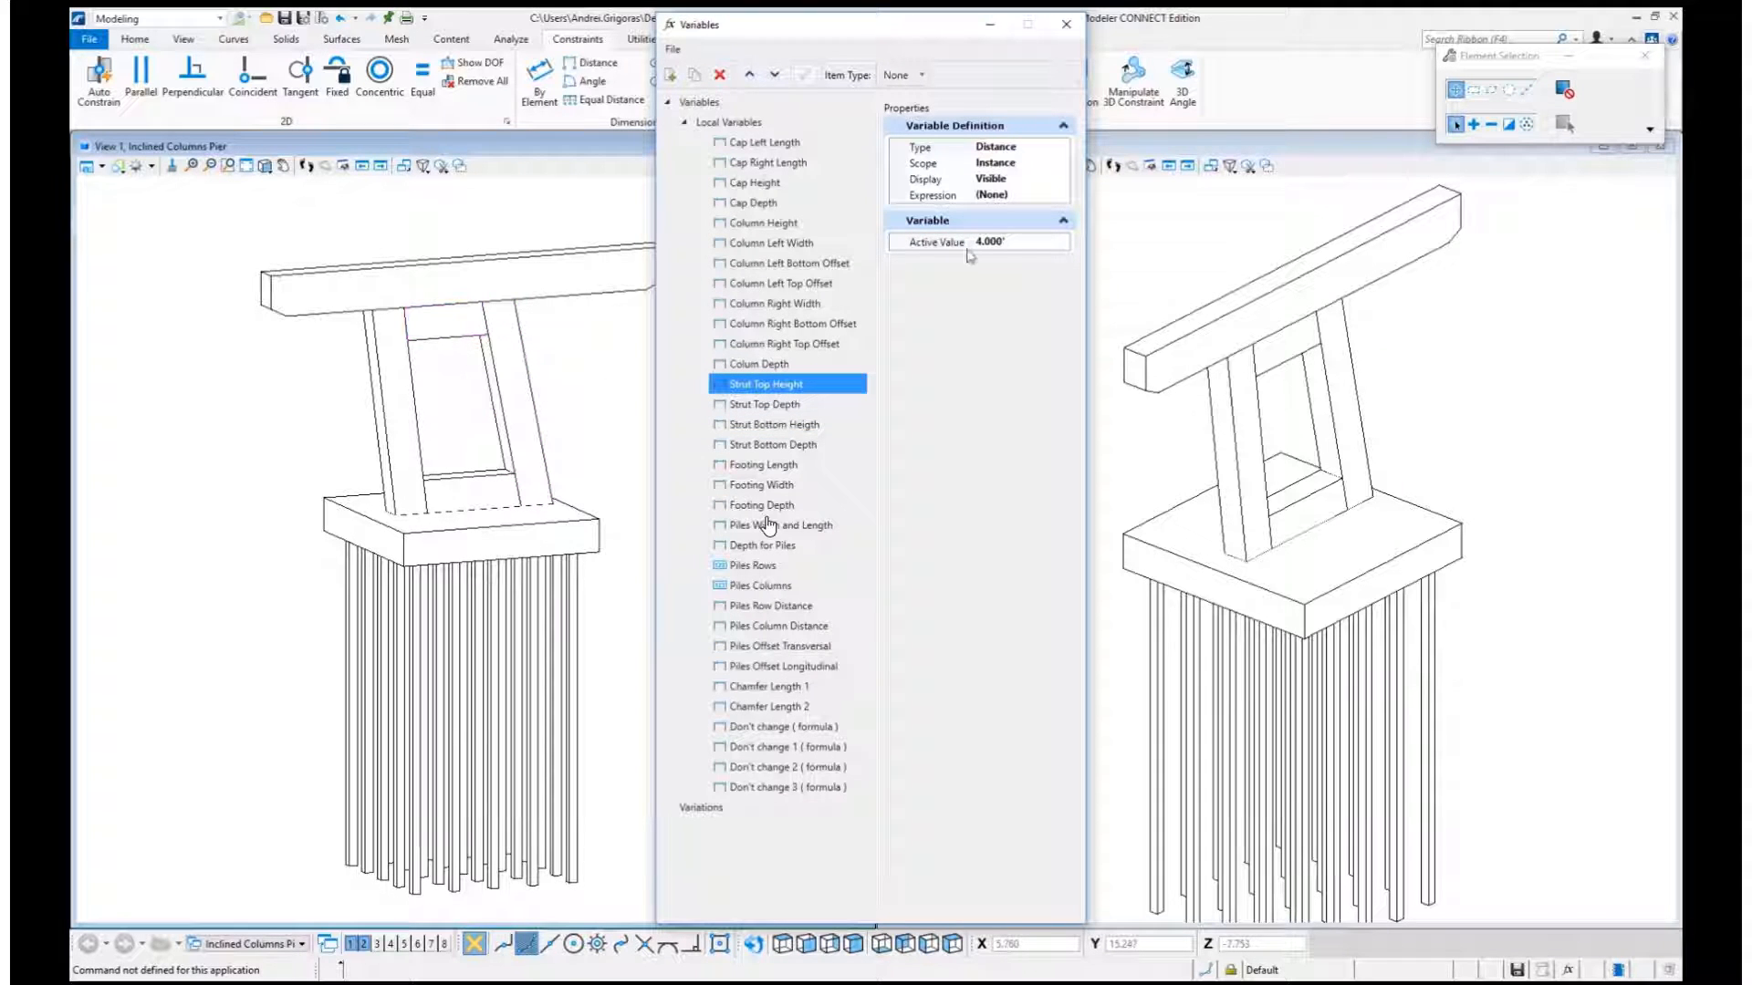
left_click(1043, 243)
left_click_drag(1043, 242, 956, 243)
type("2")
key("Return")
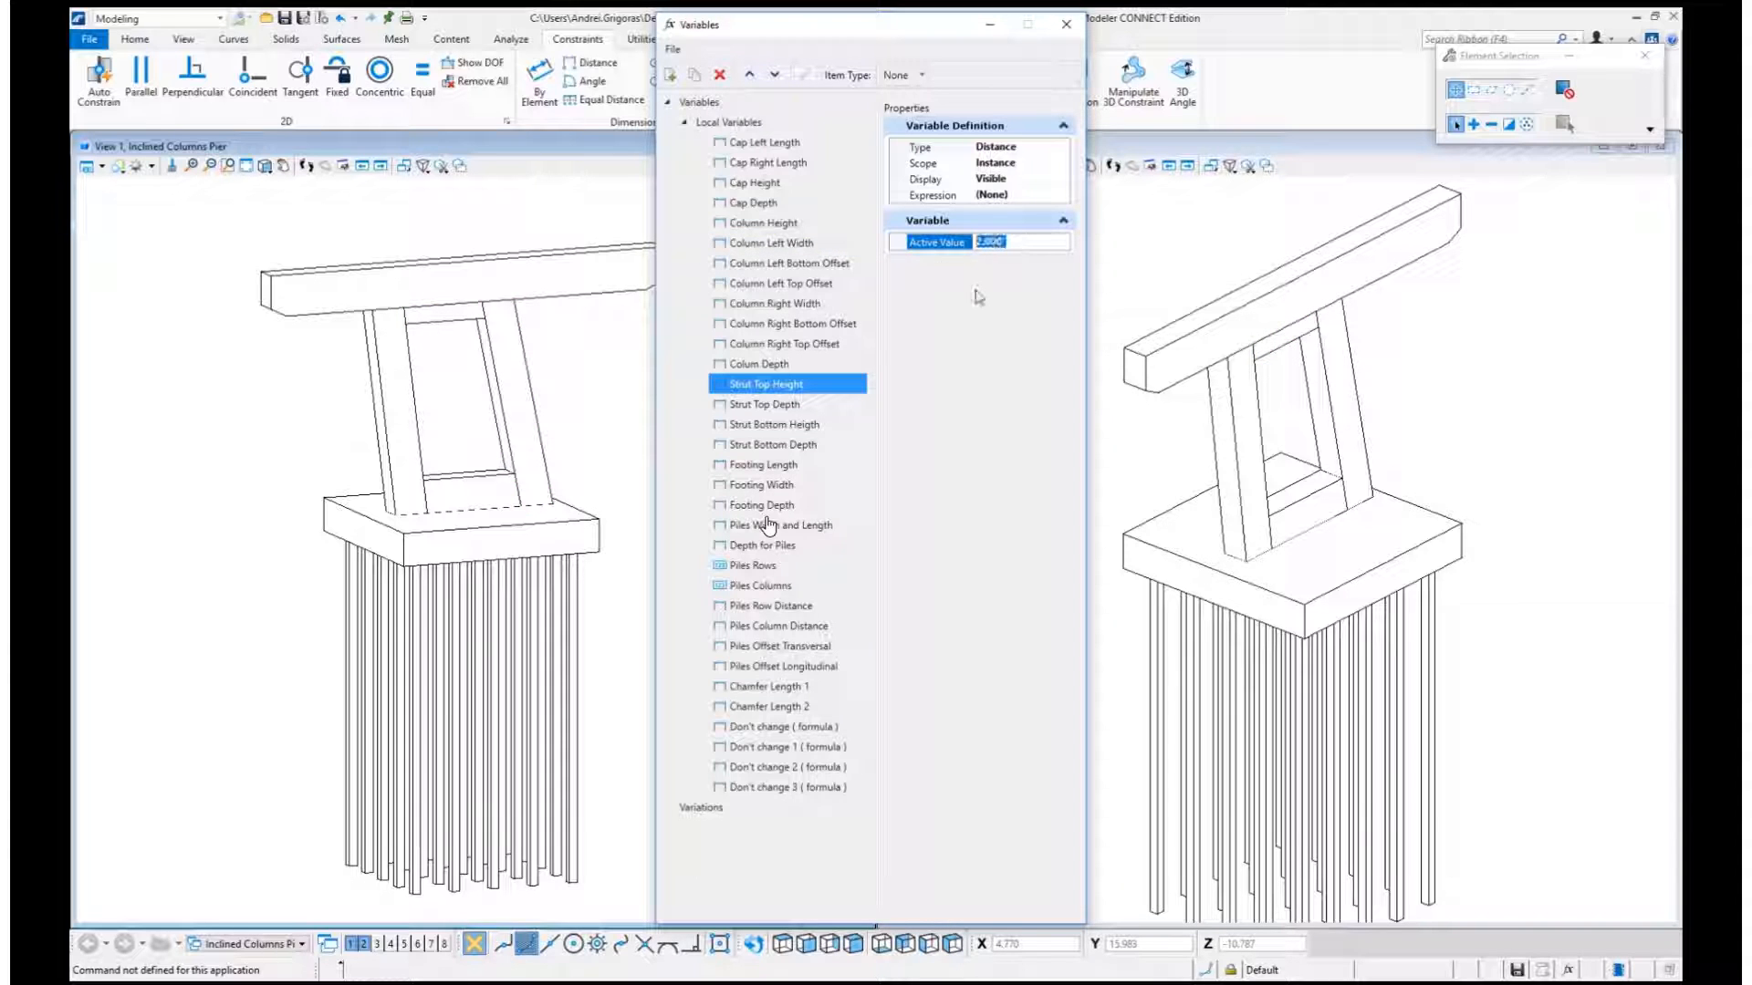
Try a Strut Top Depth of 6 ft, and set the variable to 4 ft instead.
left_click(771, 404)
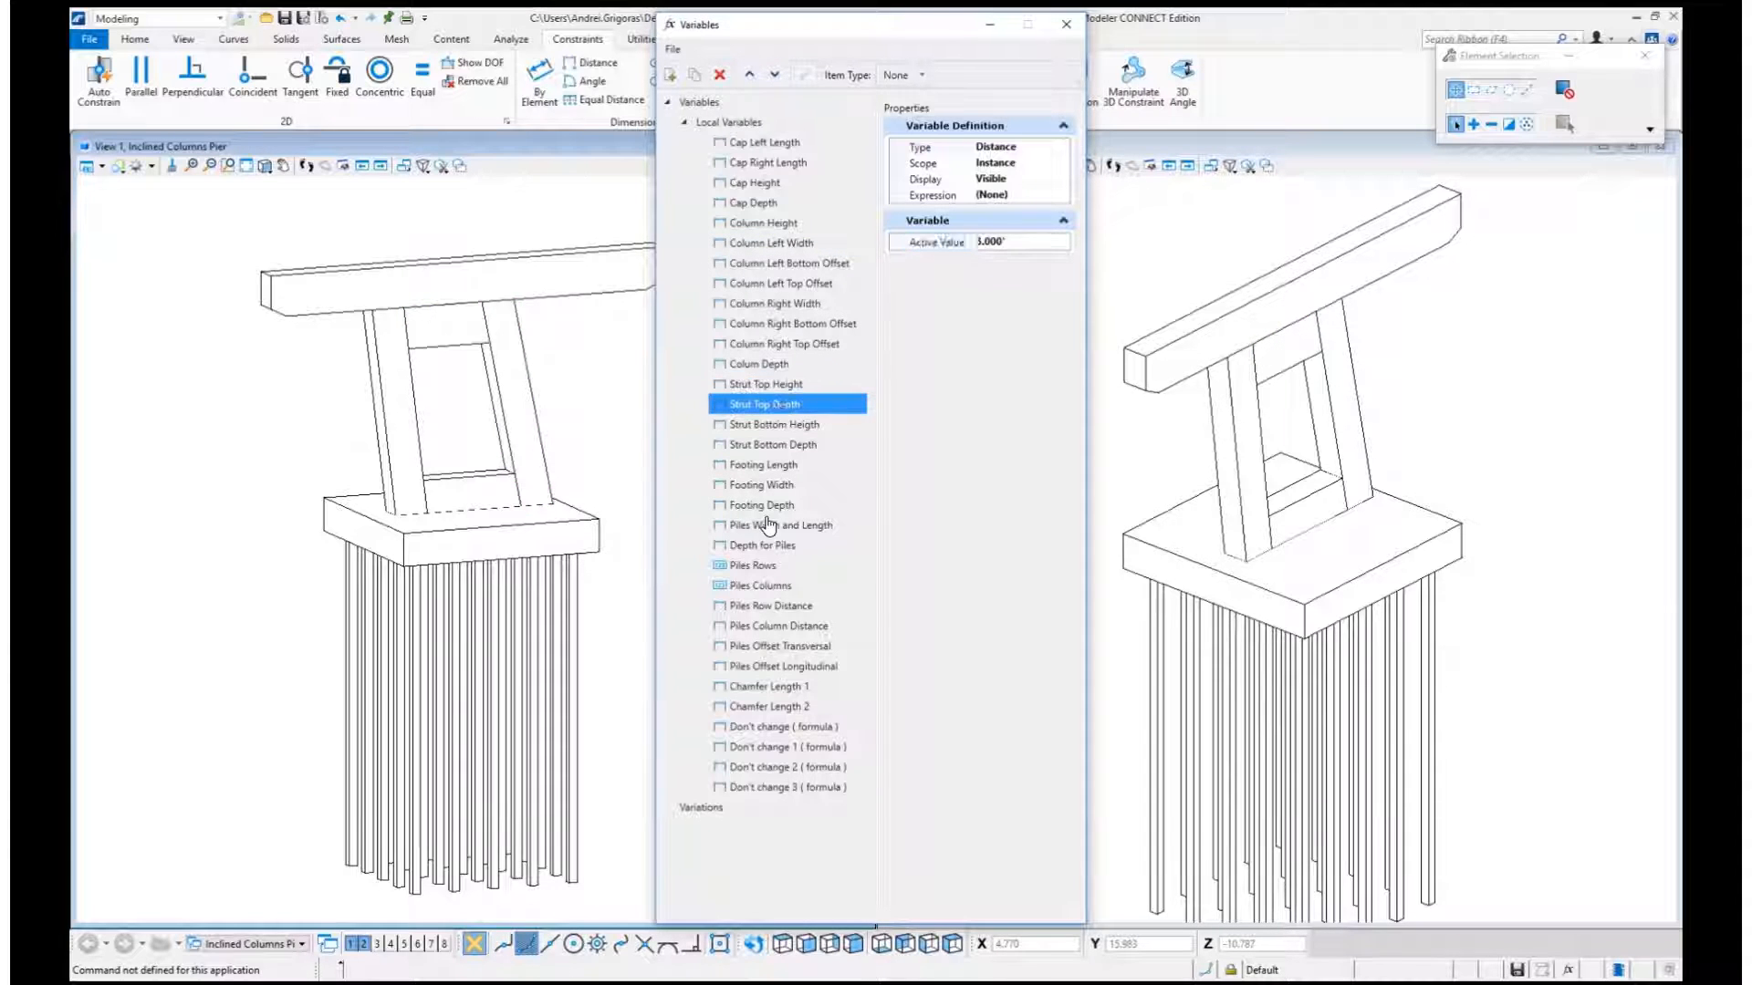
left_click(1036, 243)
left_click_drag(1036, 243, 970, 242)
type("6")
key("Return")
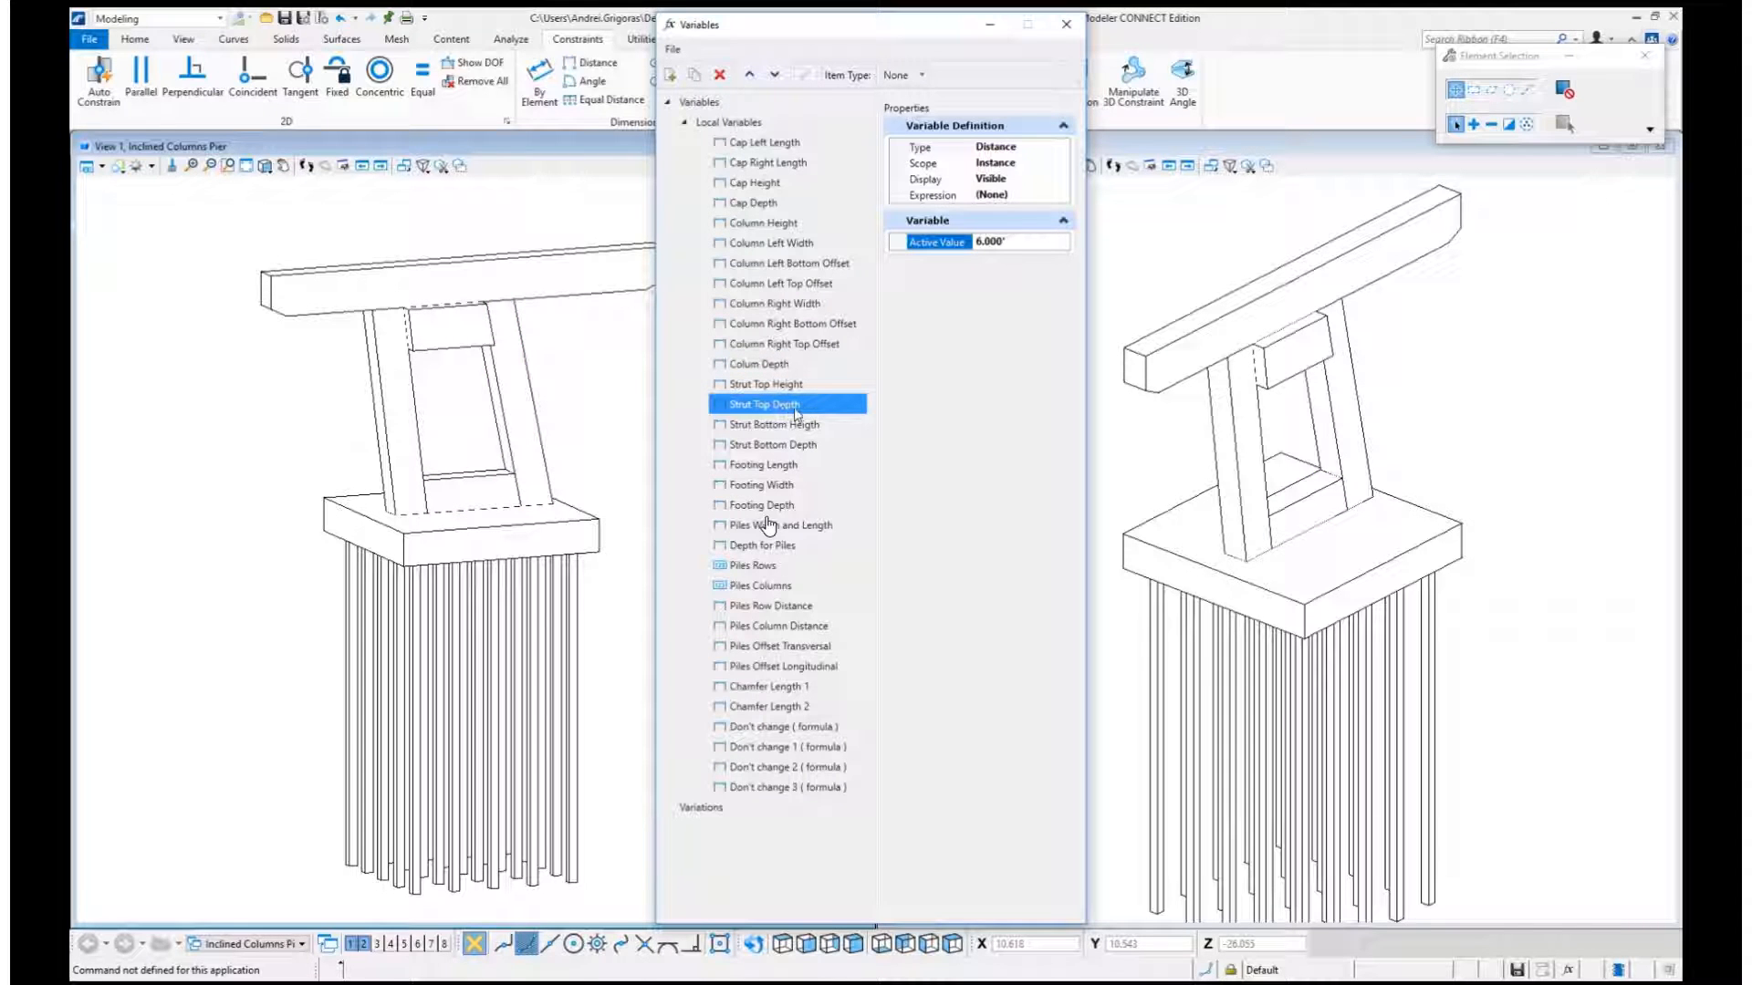
left_click_drag(1023, 240, 969, 242)
type("4")
key("Return")
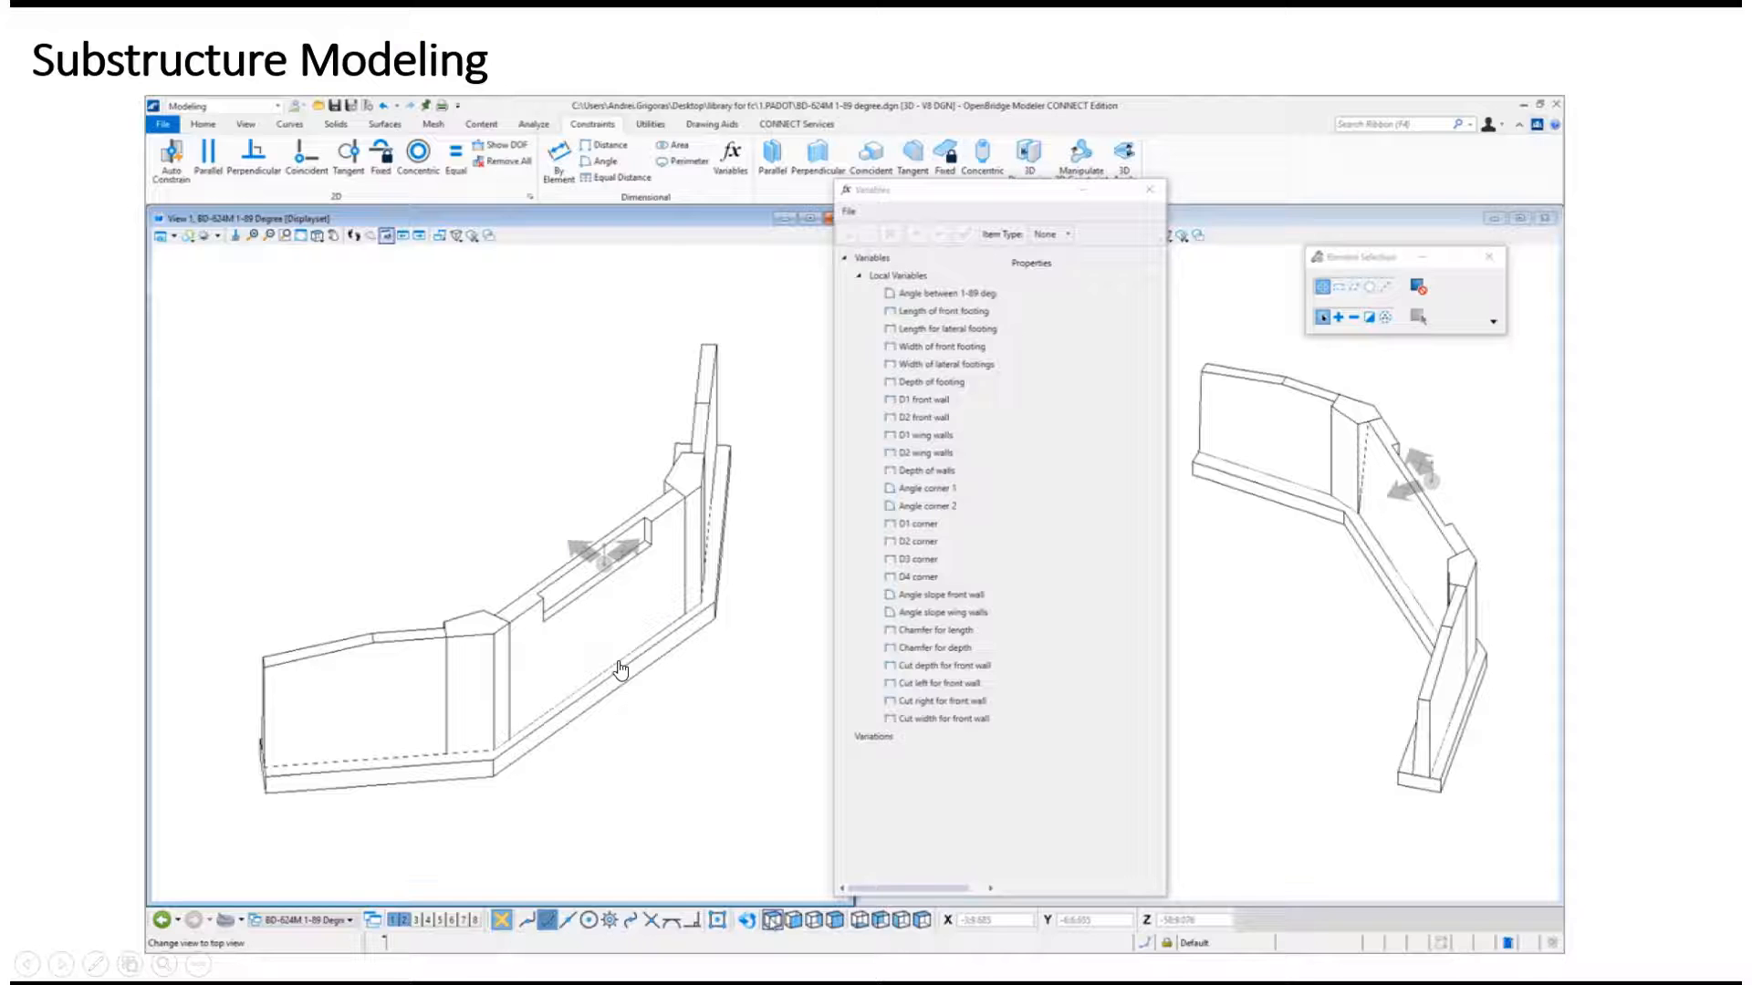
In the BD-624M abutment template, try a Length for lateral footings of 70 ft, and set the variable back to 50 ft.
left_click(184, 928)
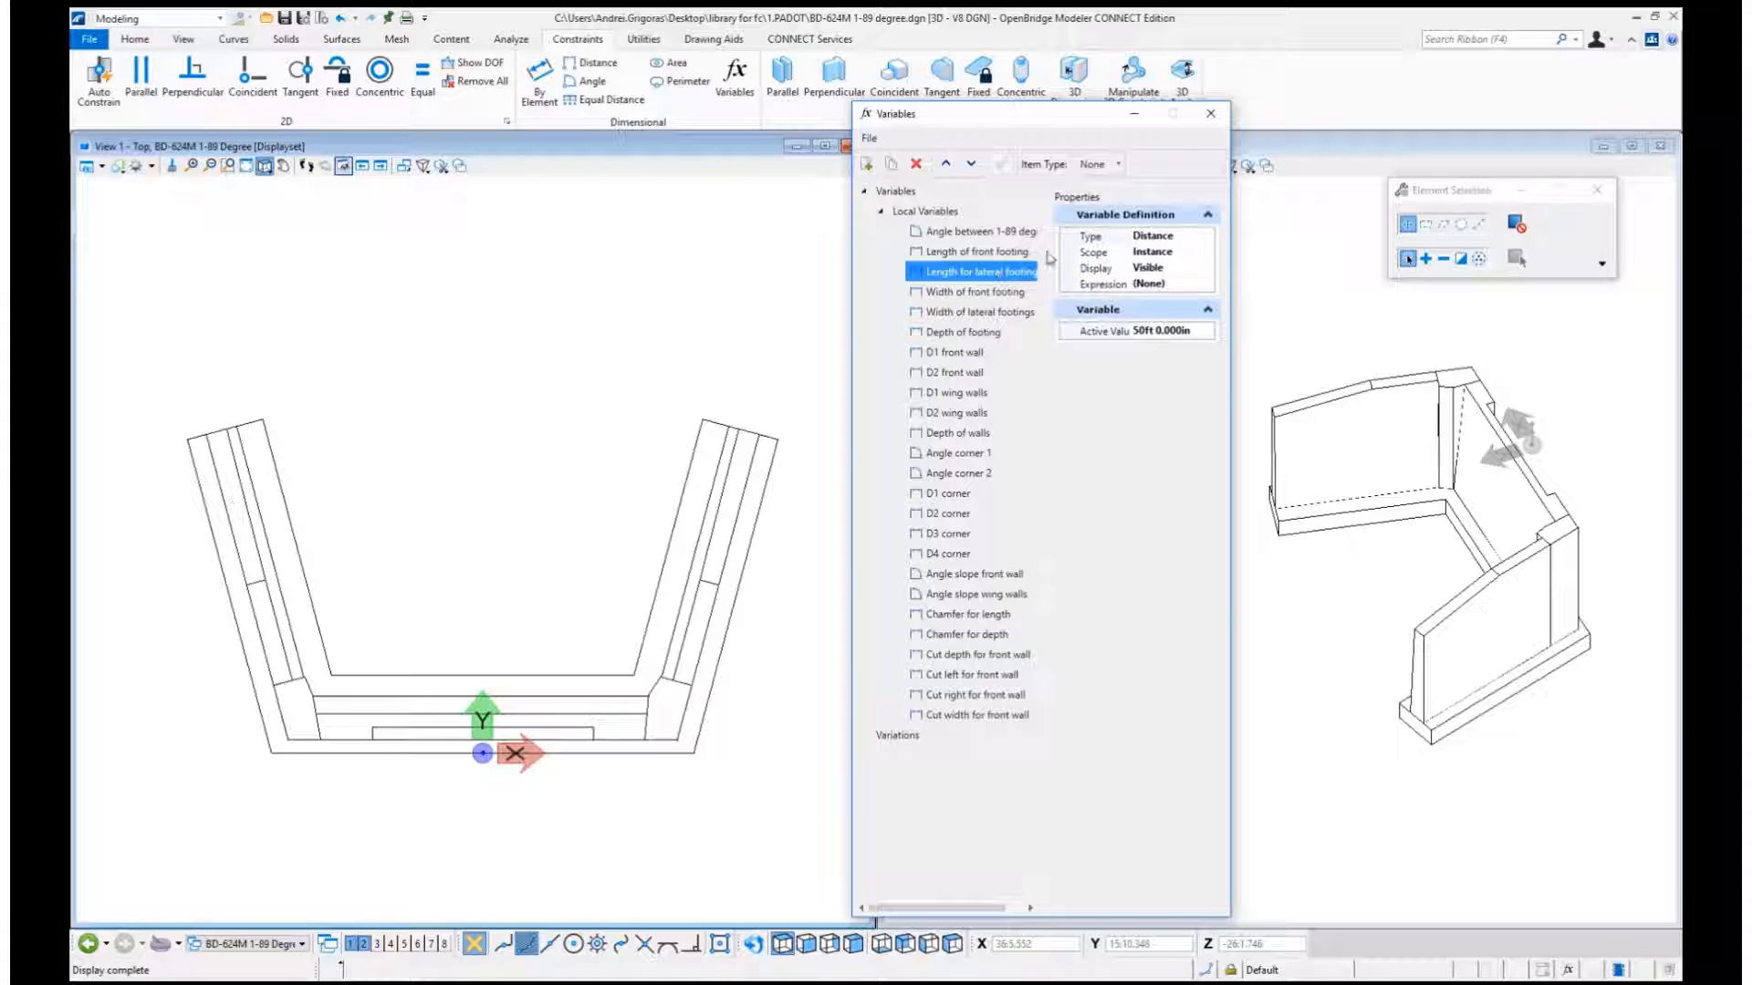
left_click_drag(1232, 260, 1259, 266)
left_click(1234, 334)
left_click_drag(1233, 334, 1133, 338)
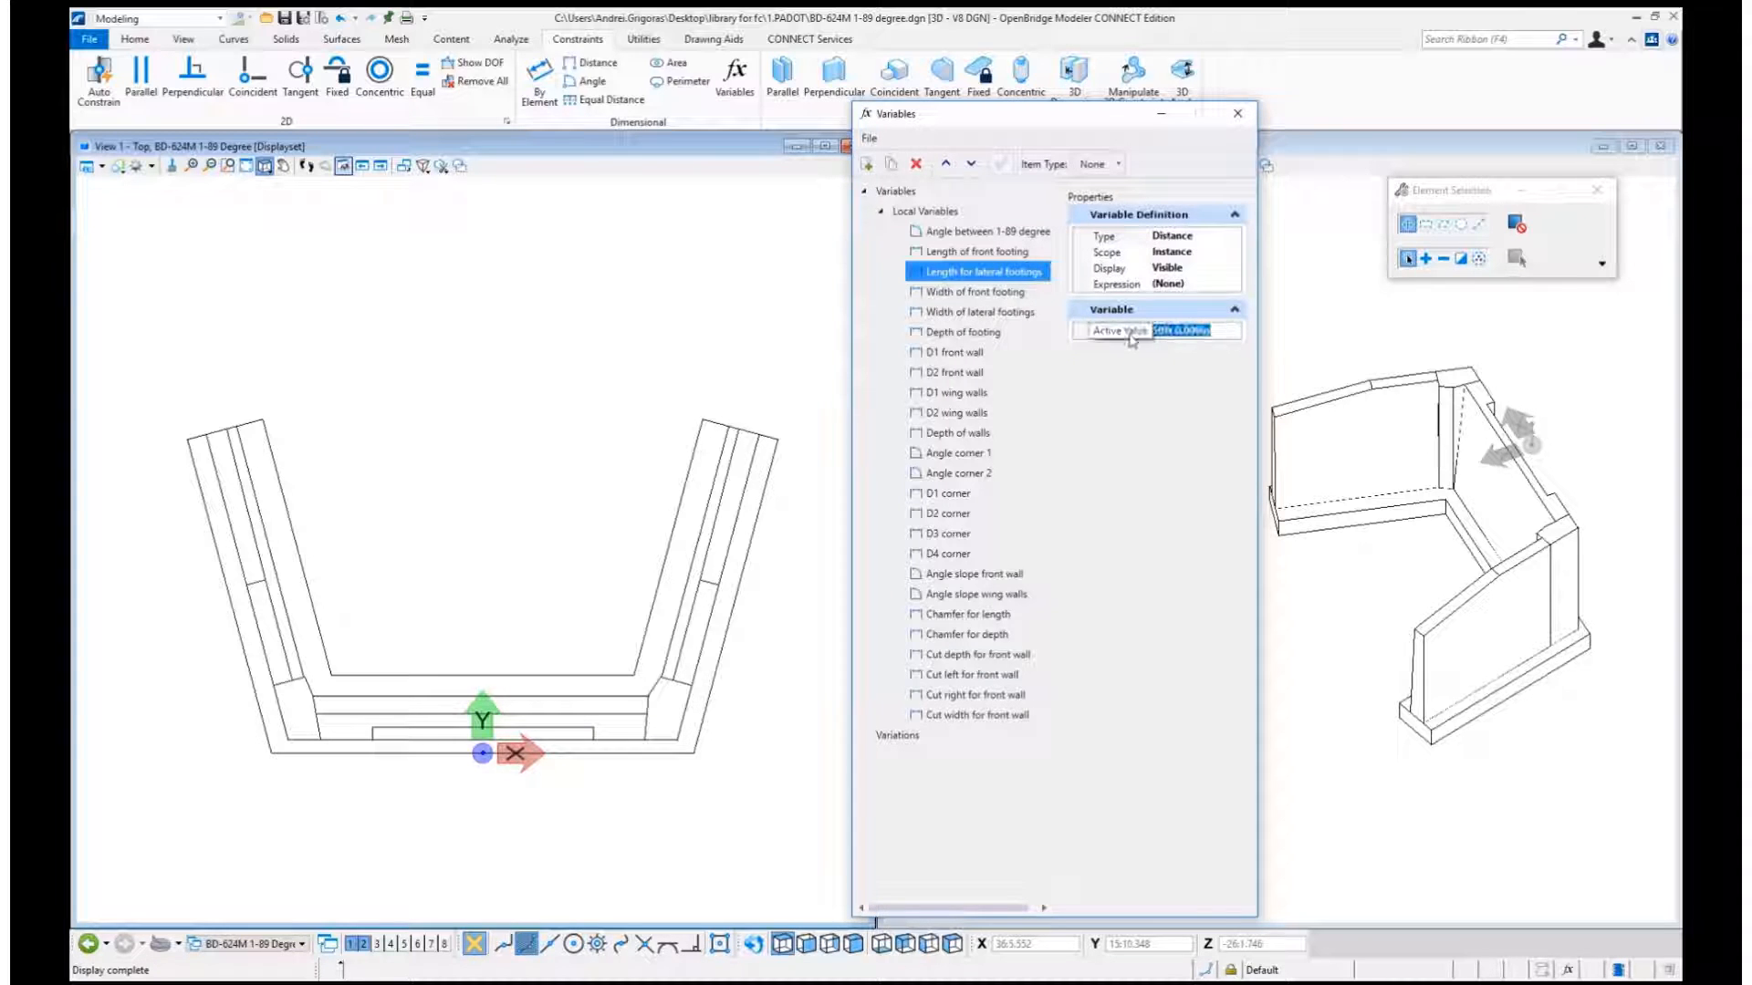
type("70")
key("Return")
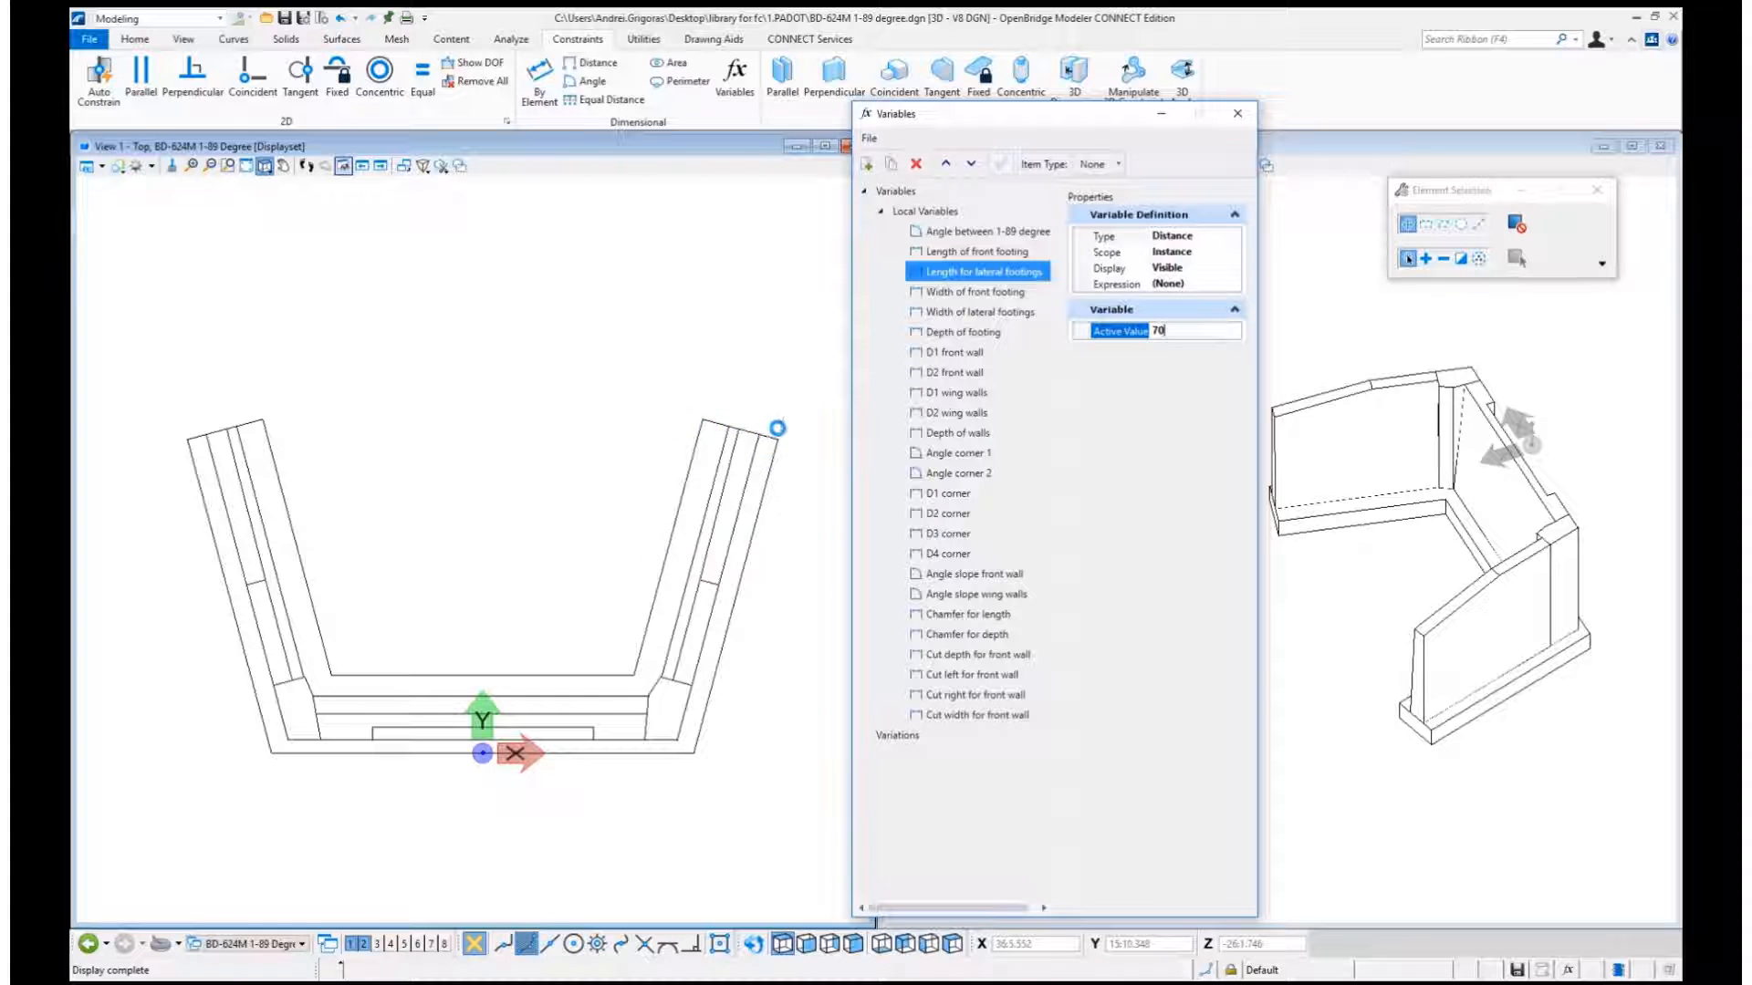
left_click_drag(1236, 331, 1152, 331)
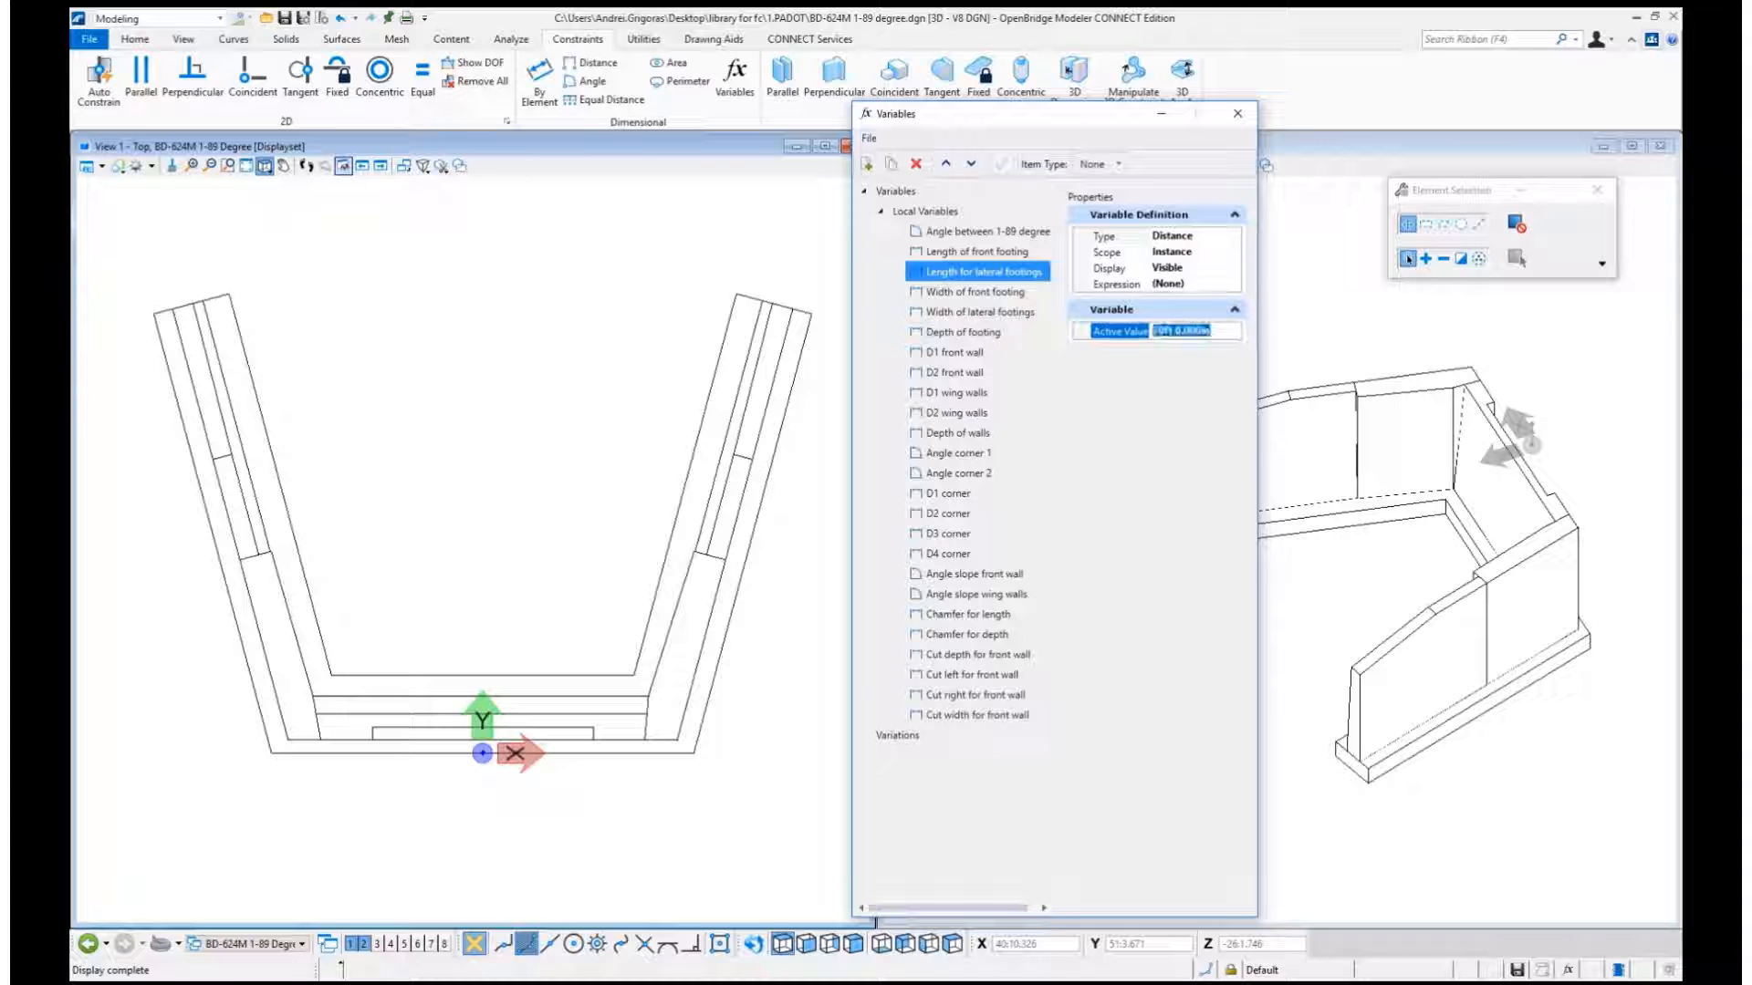
type("50")
key("Return")
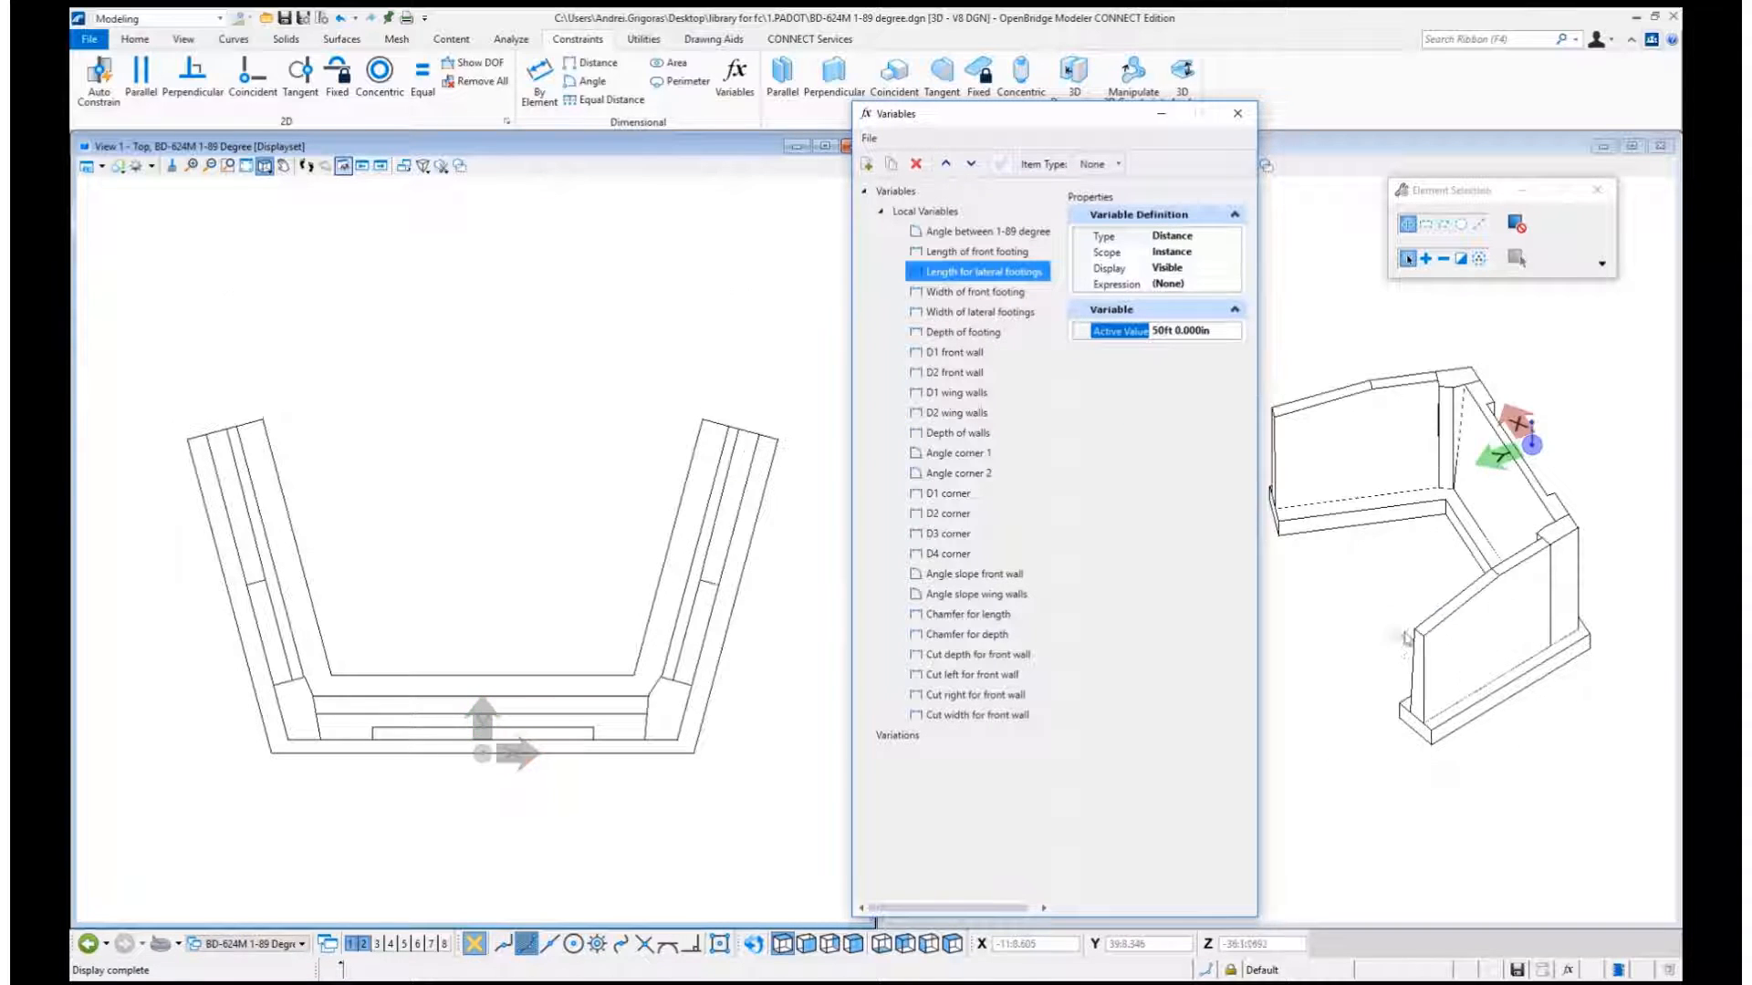
left_click(974, 292)
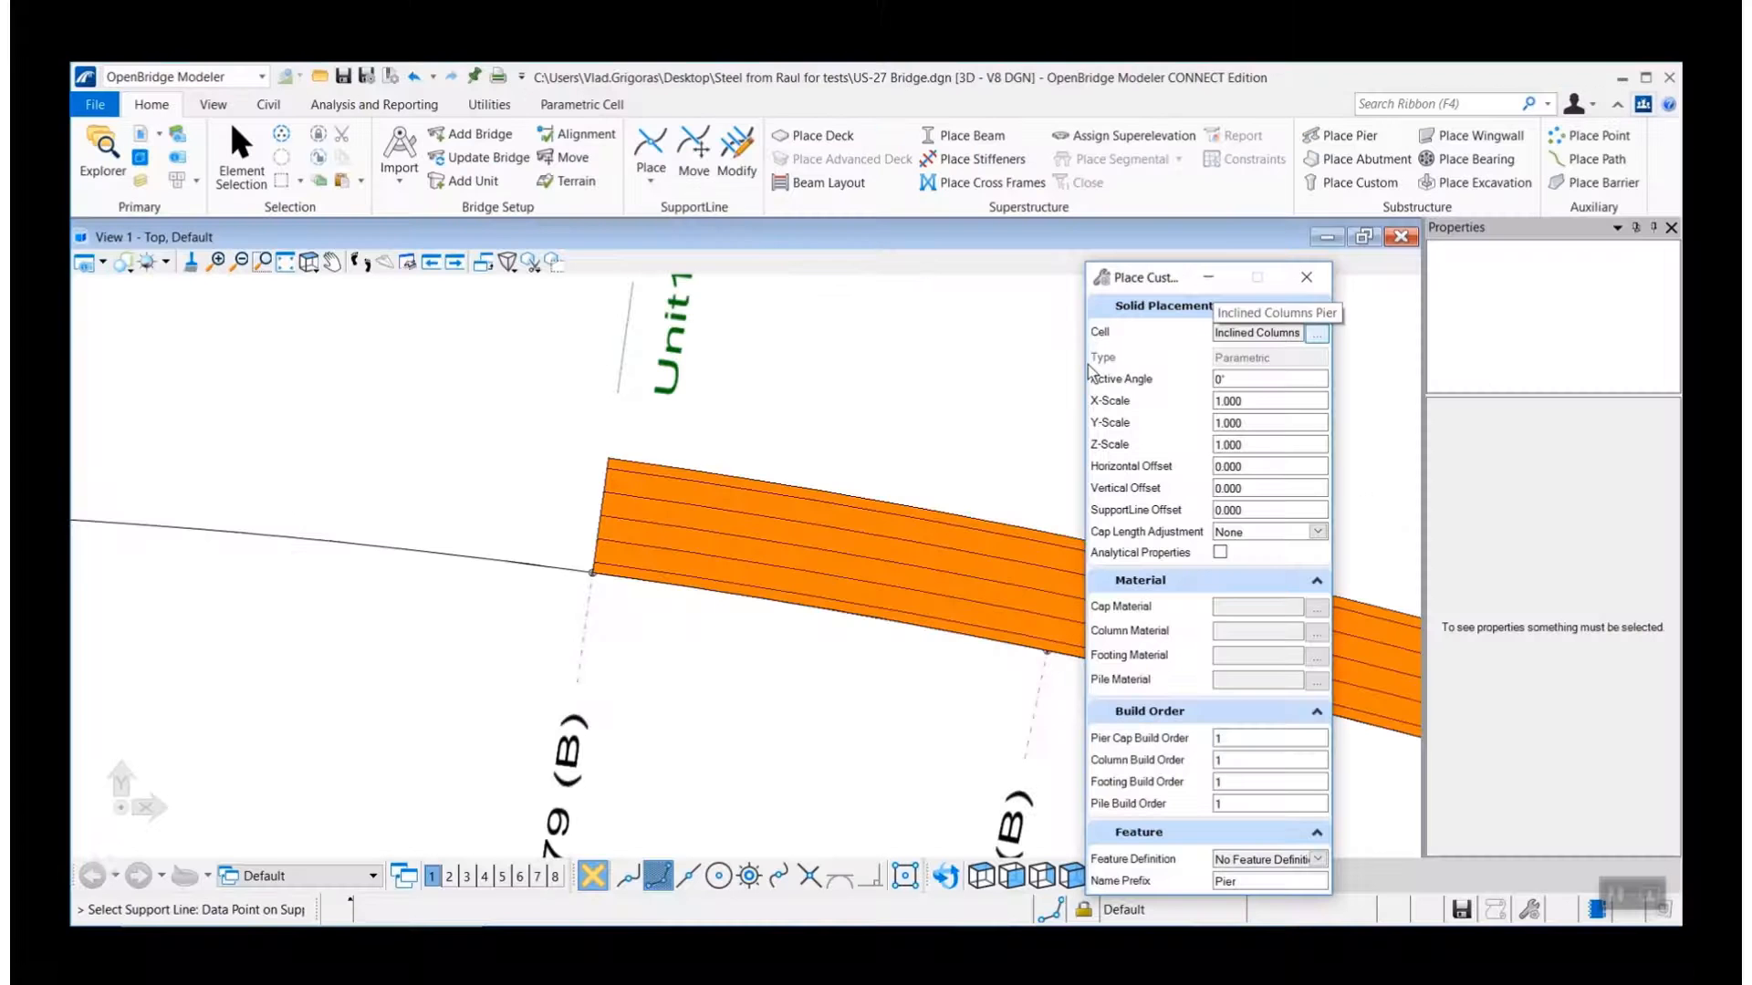
Choose the parametric cell BD-624M 1-89 degree for the custom substructure placement in the US-27 Bridge model.
left_click(1316, 334)
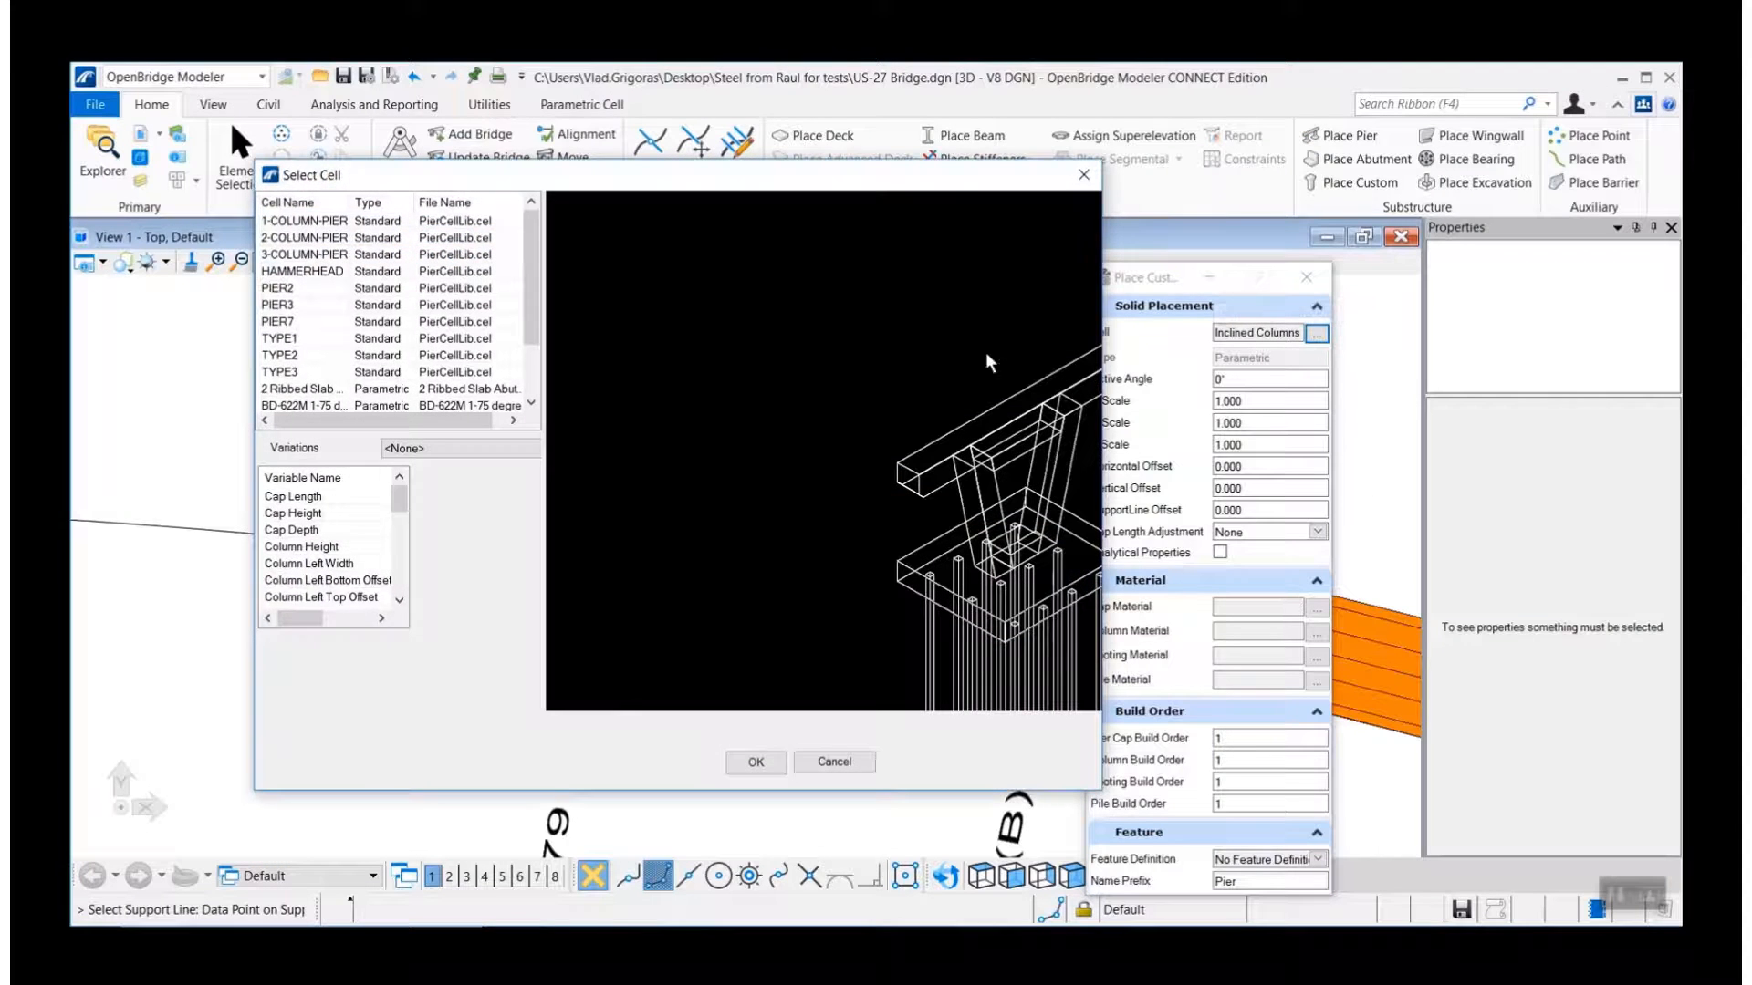
left_click(310, 388)
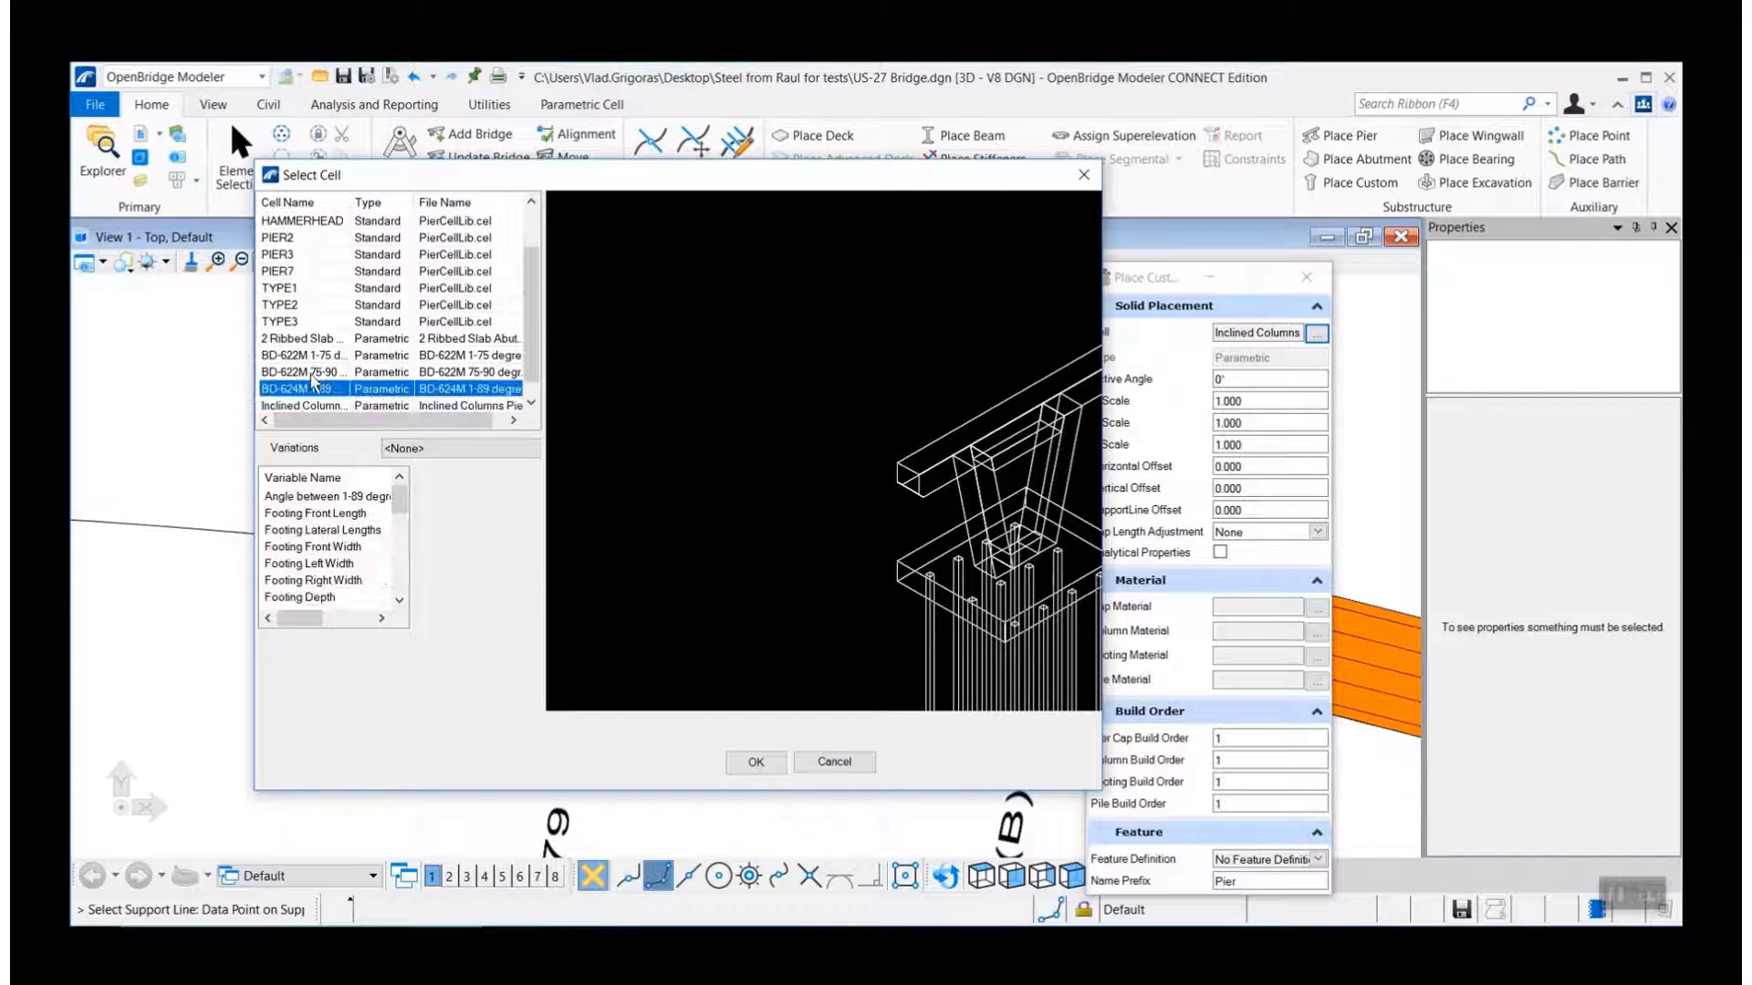
left_click(756, 762)
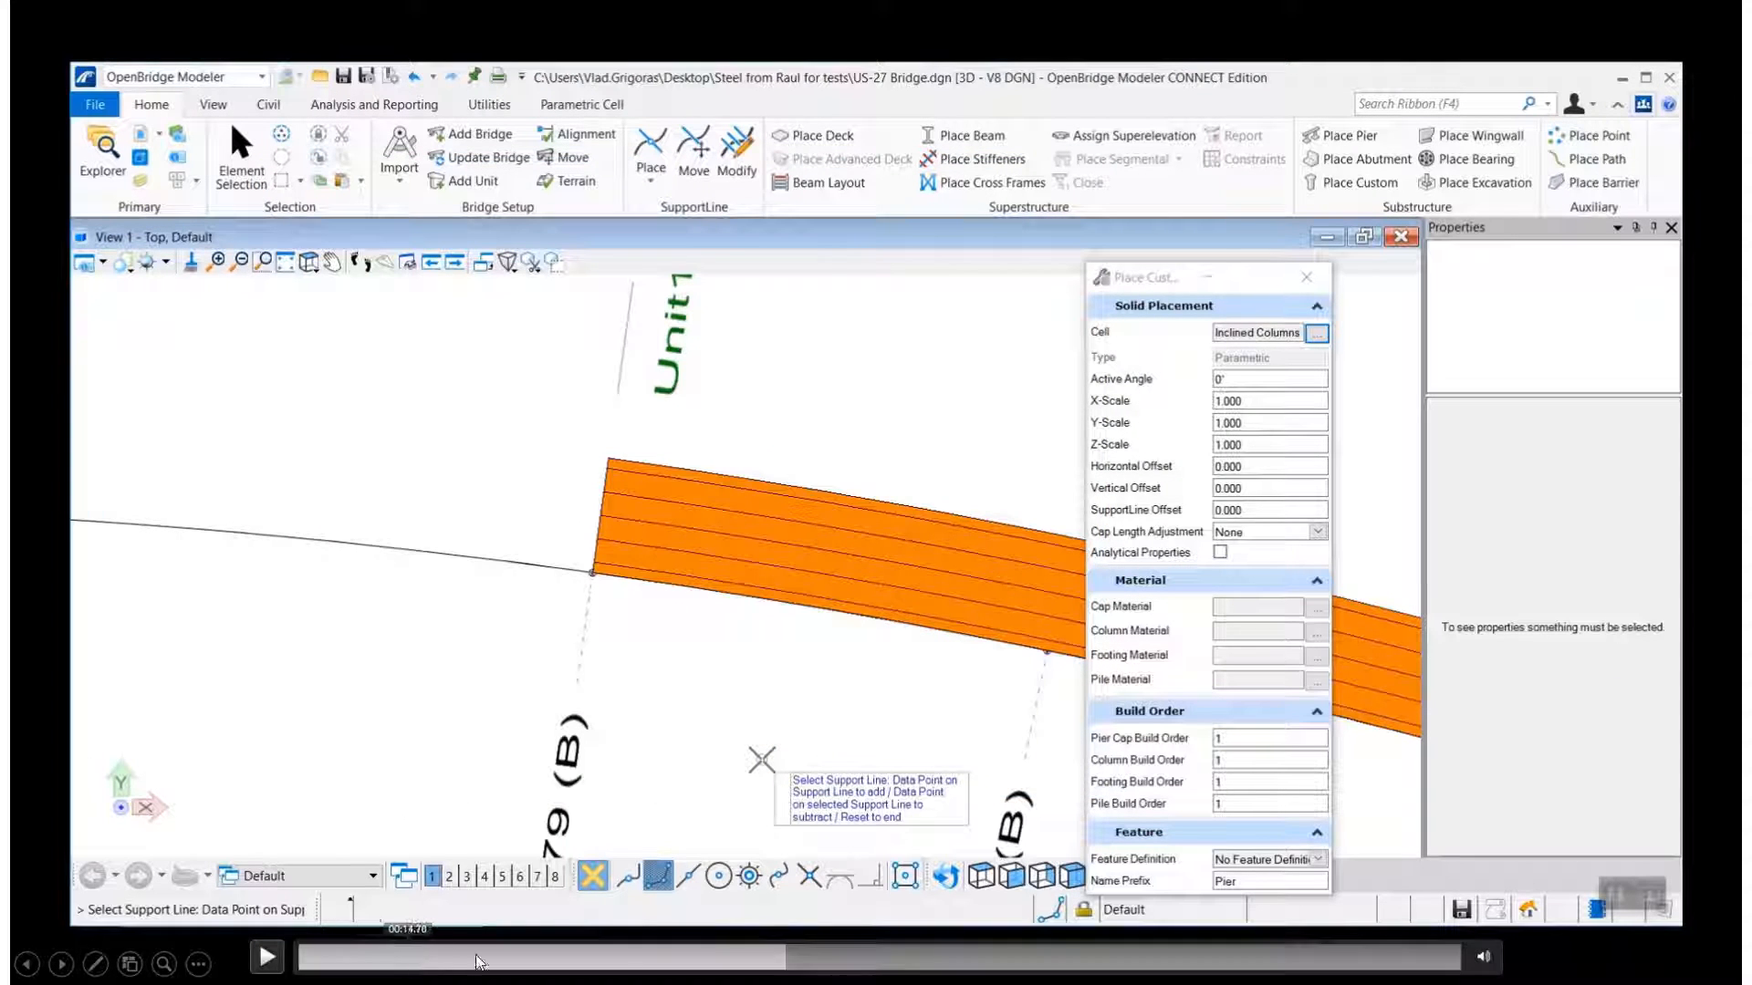
left_click(653, 956)
left_click_drag(653, 955, 748, 964)
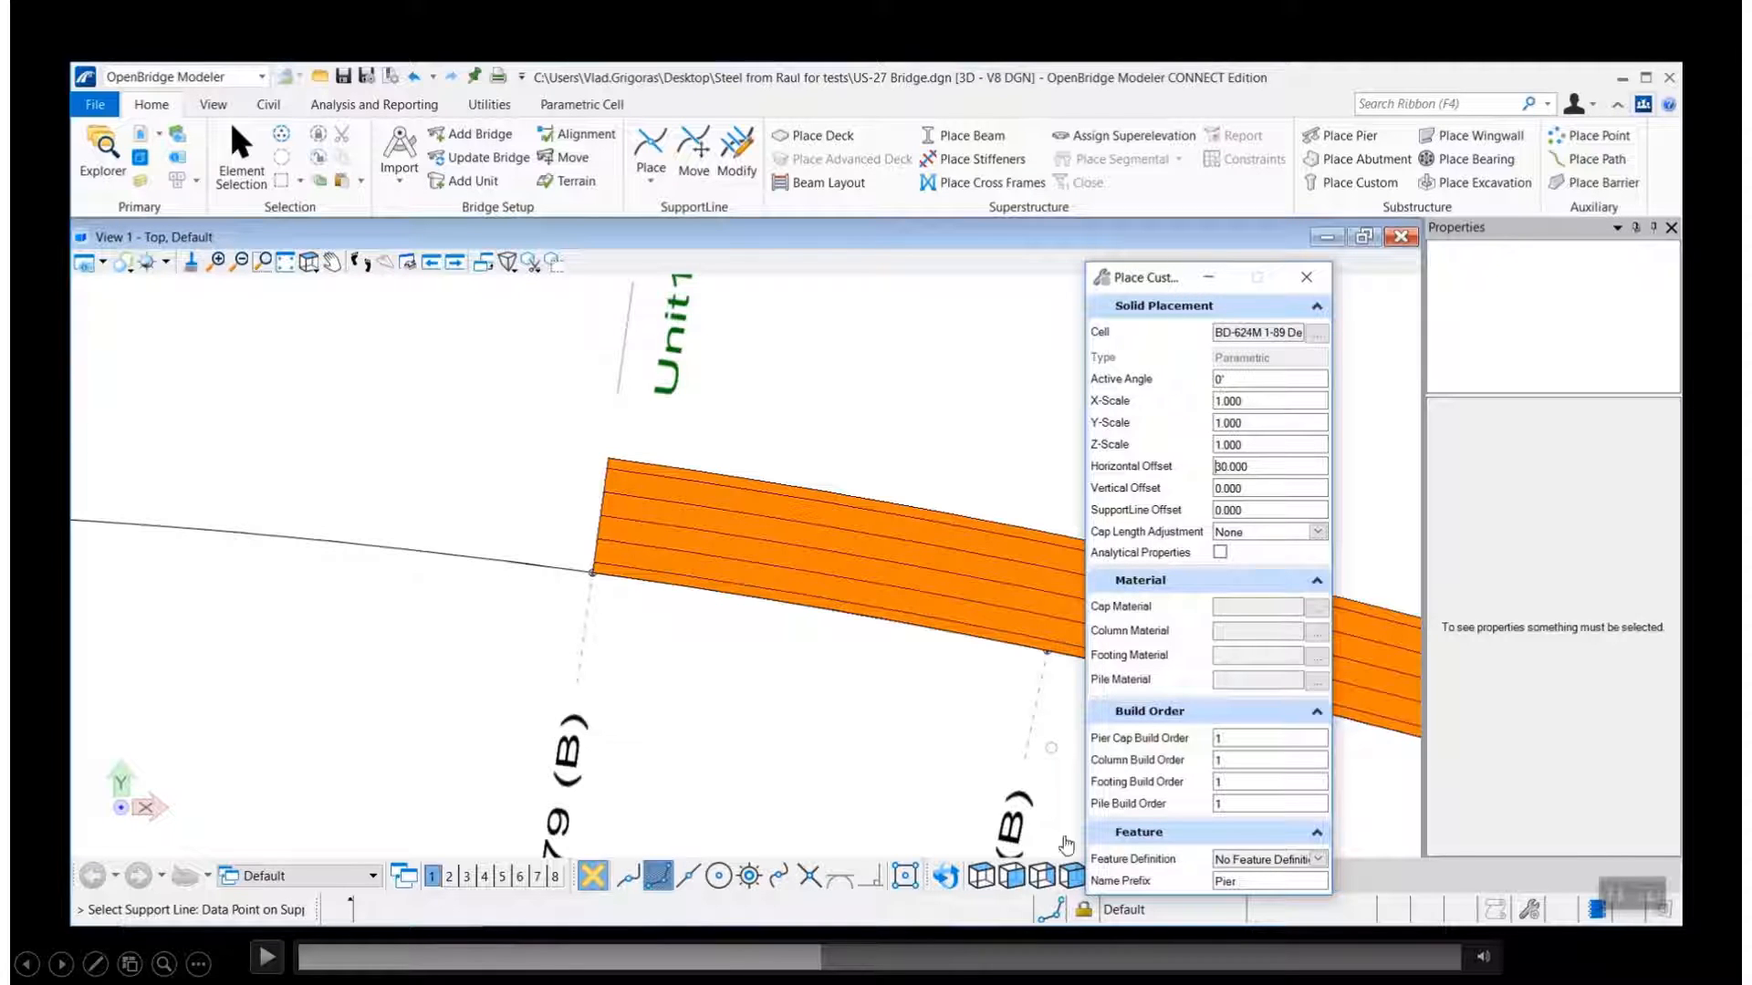
left_click(267, 958)
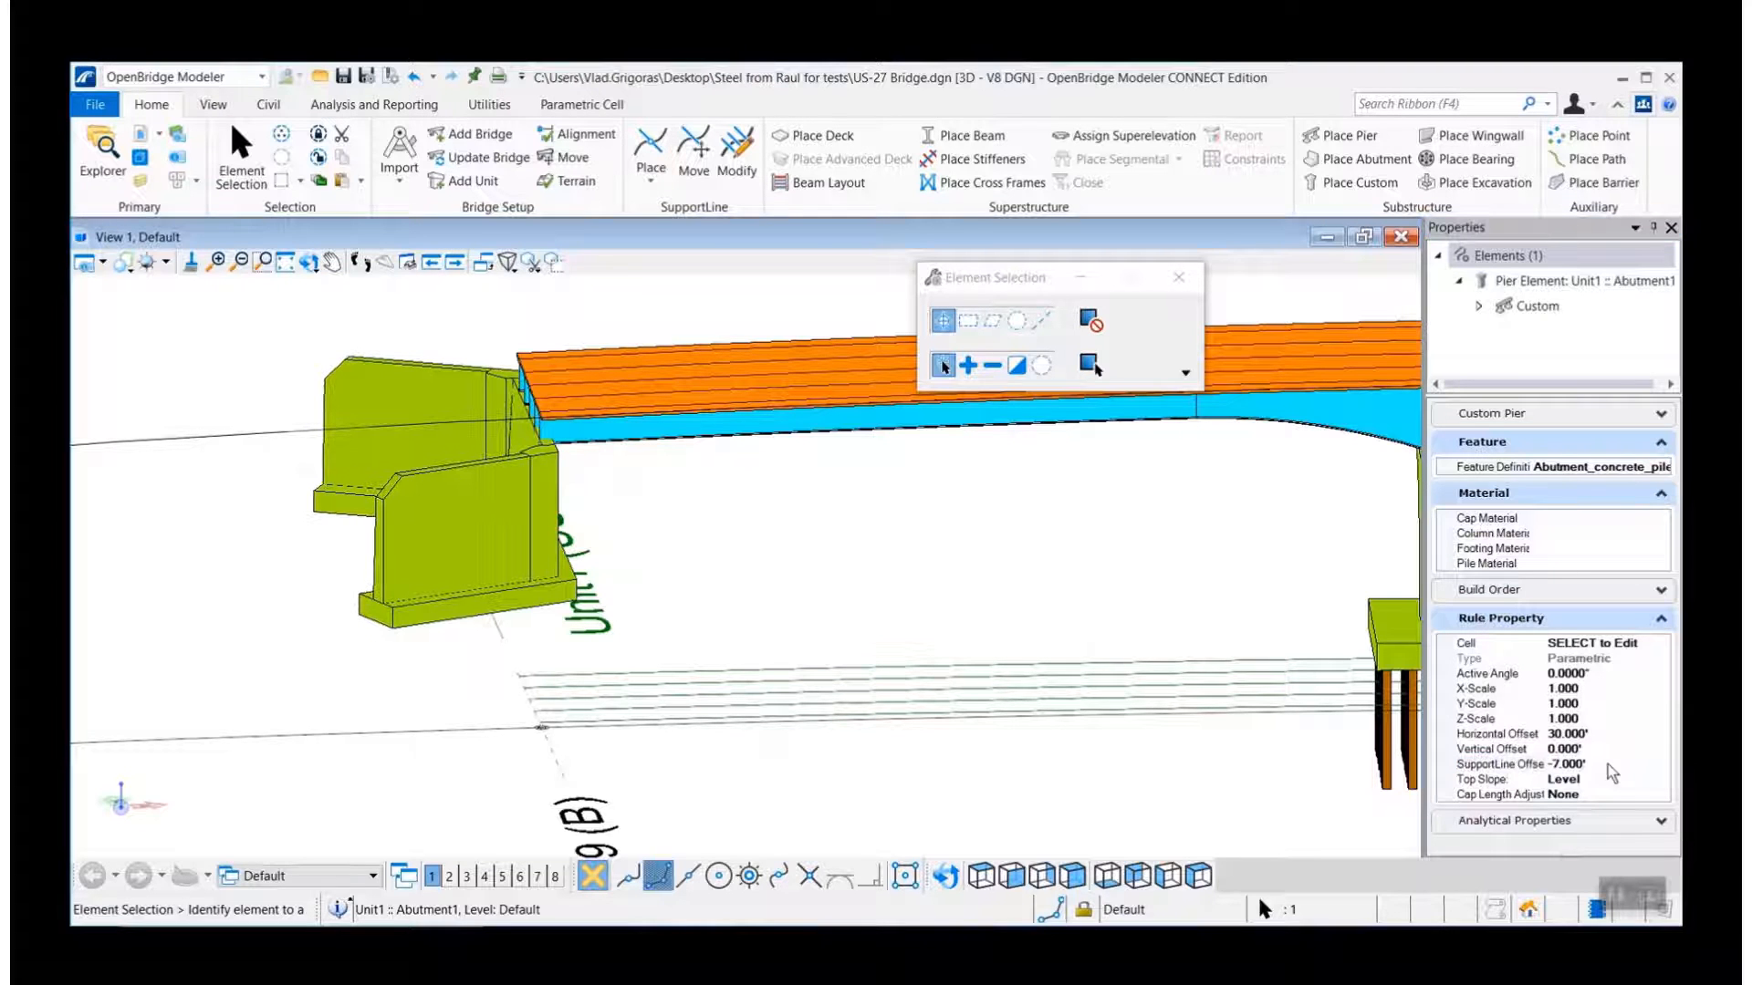
Examine the selected abutment's custom pier, rule and analytical properties.
left_click(1660, 413)
scroll(1612, 548, "down", 3)
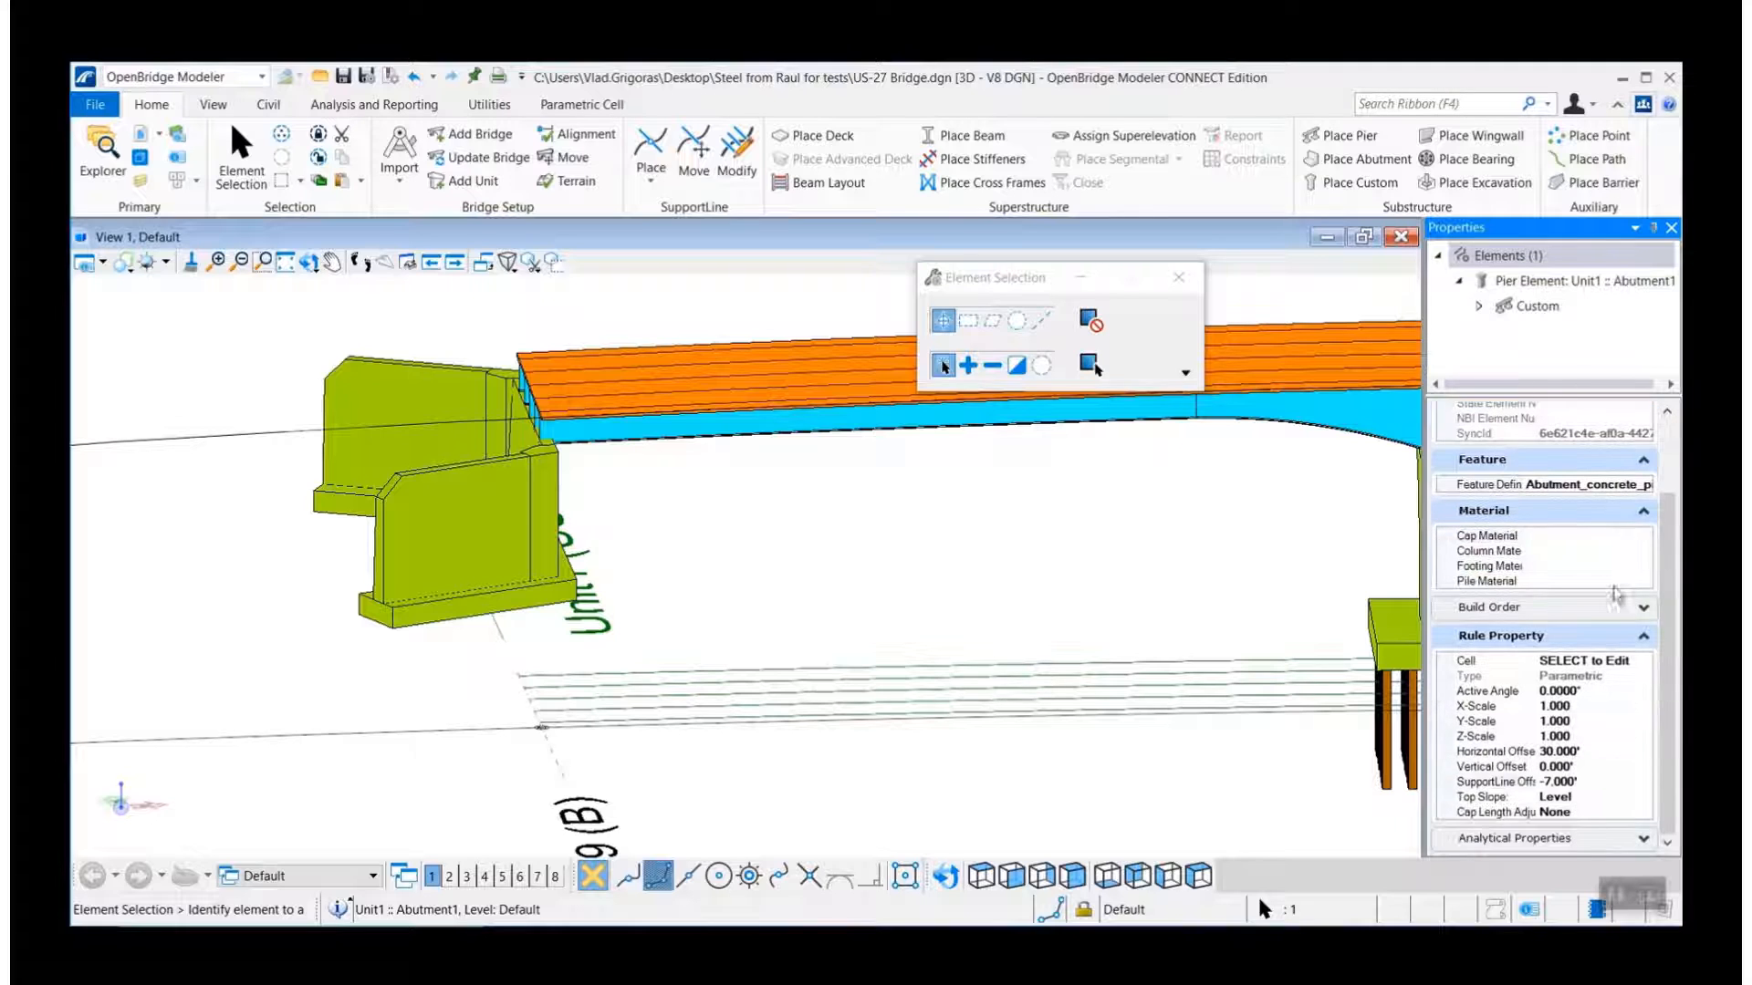
left_click(1645, 832)
scroll(1639, 784, "down", 1)
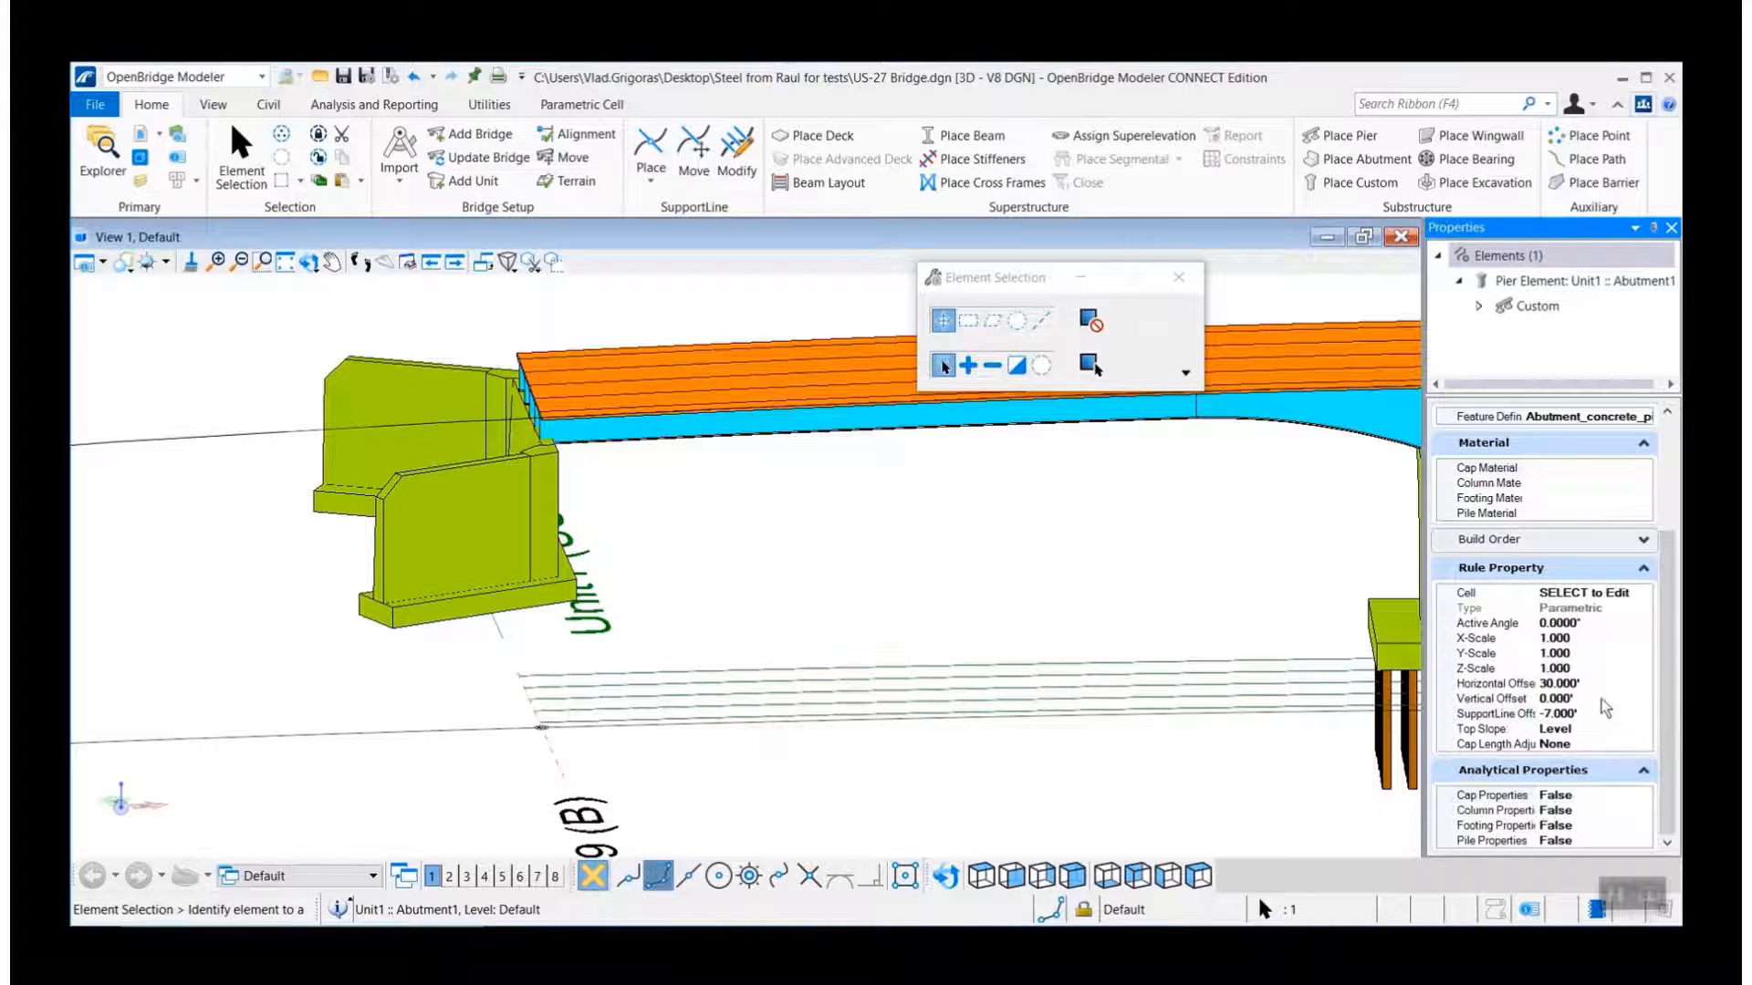
scroll(1588, 650, "up", 1)
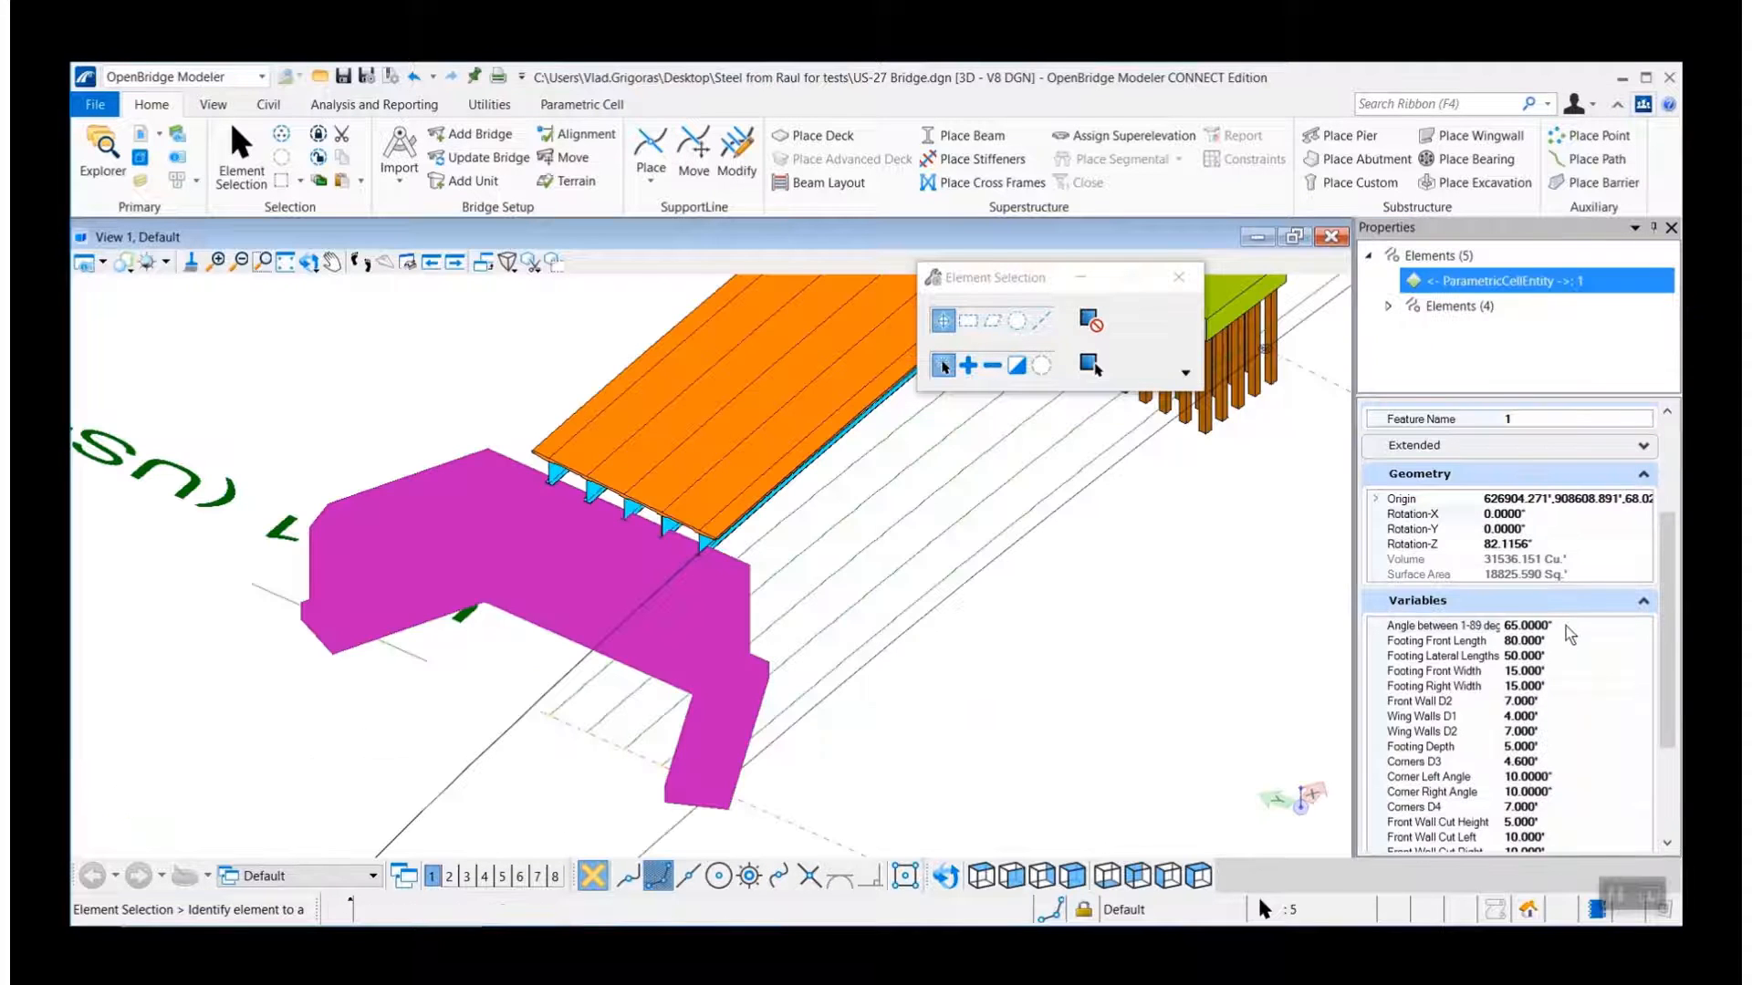
Try wing wall angles of 45° and 15° on the placed abutment's Angle between 1-89 degree variable.
left_click(1566, 628)
left_click(1565, 625)
type("45")
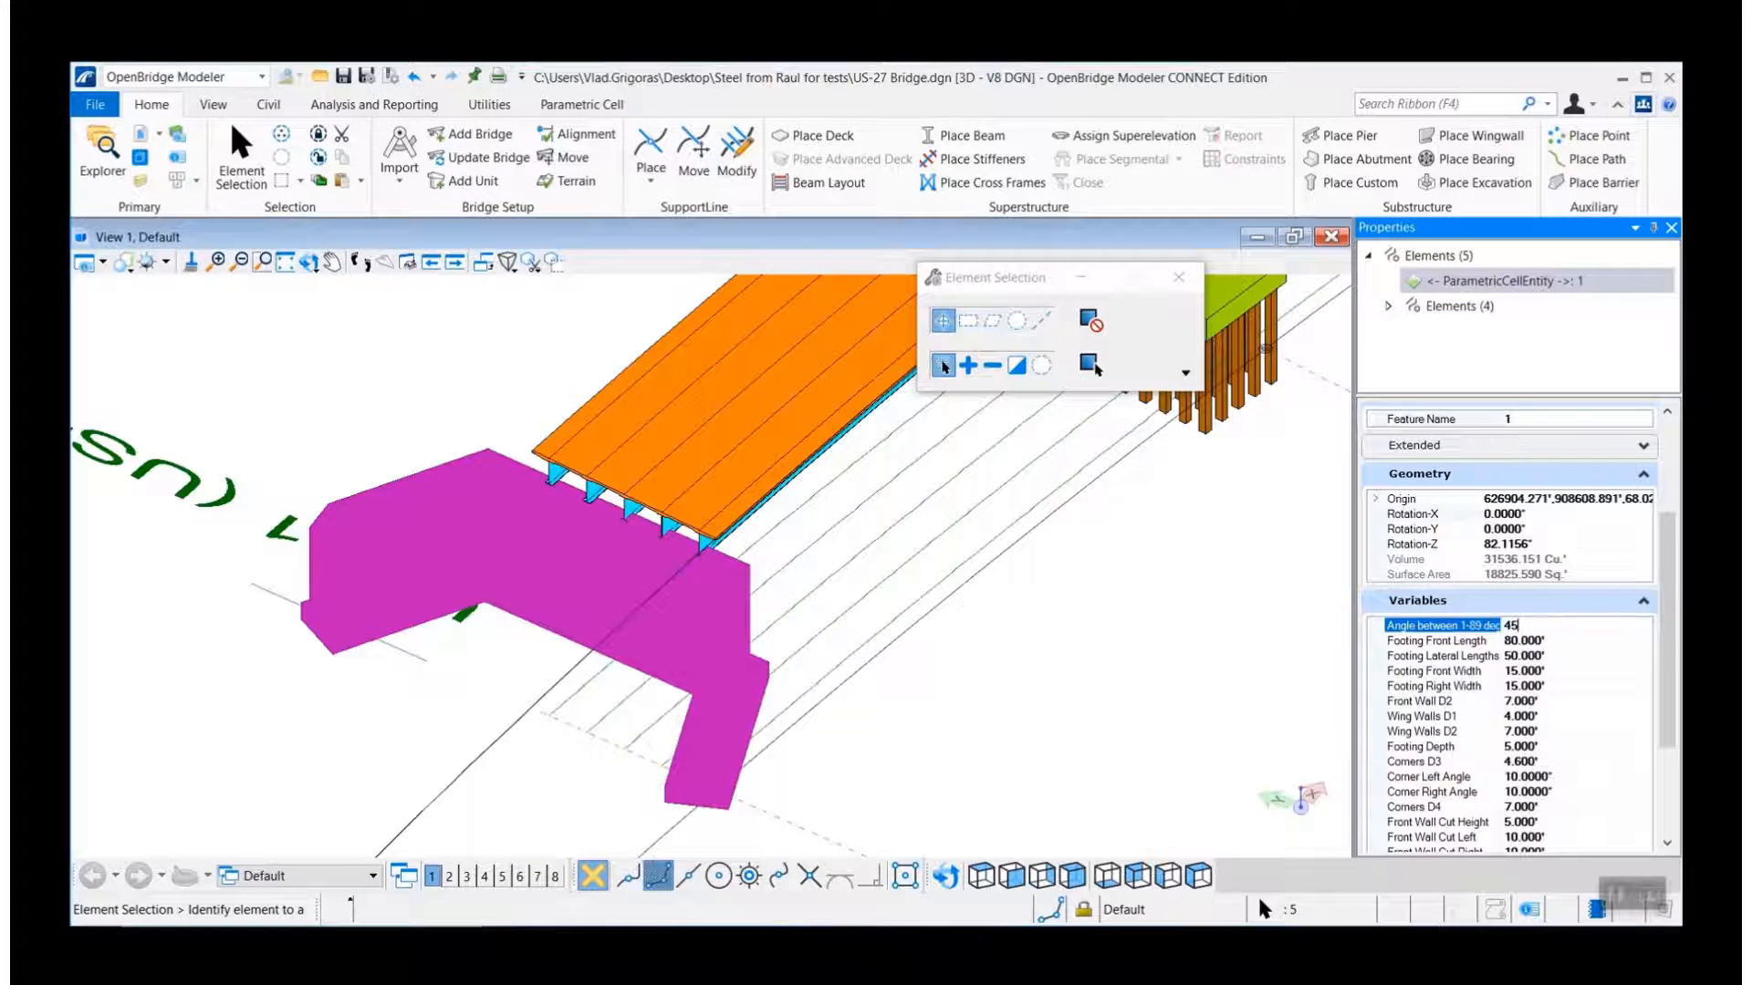
key("Return")
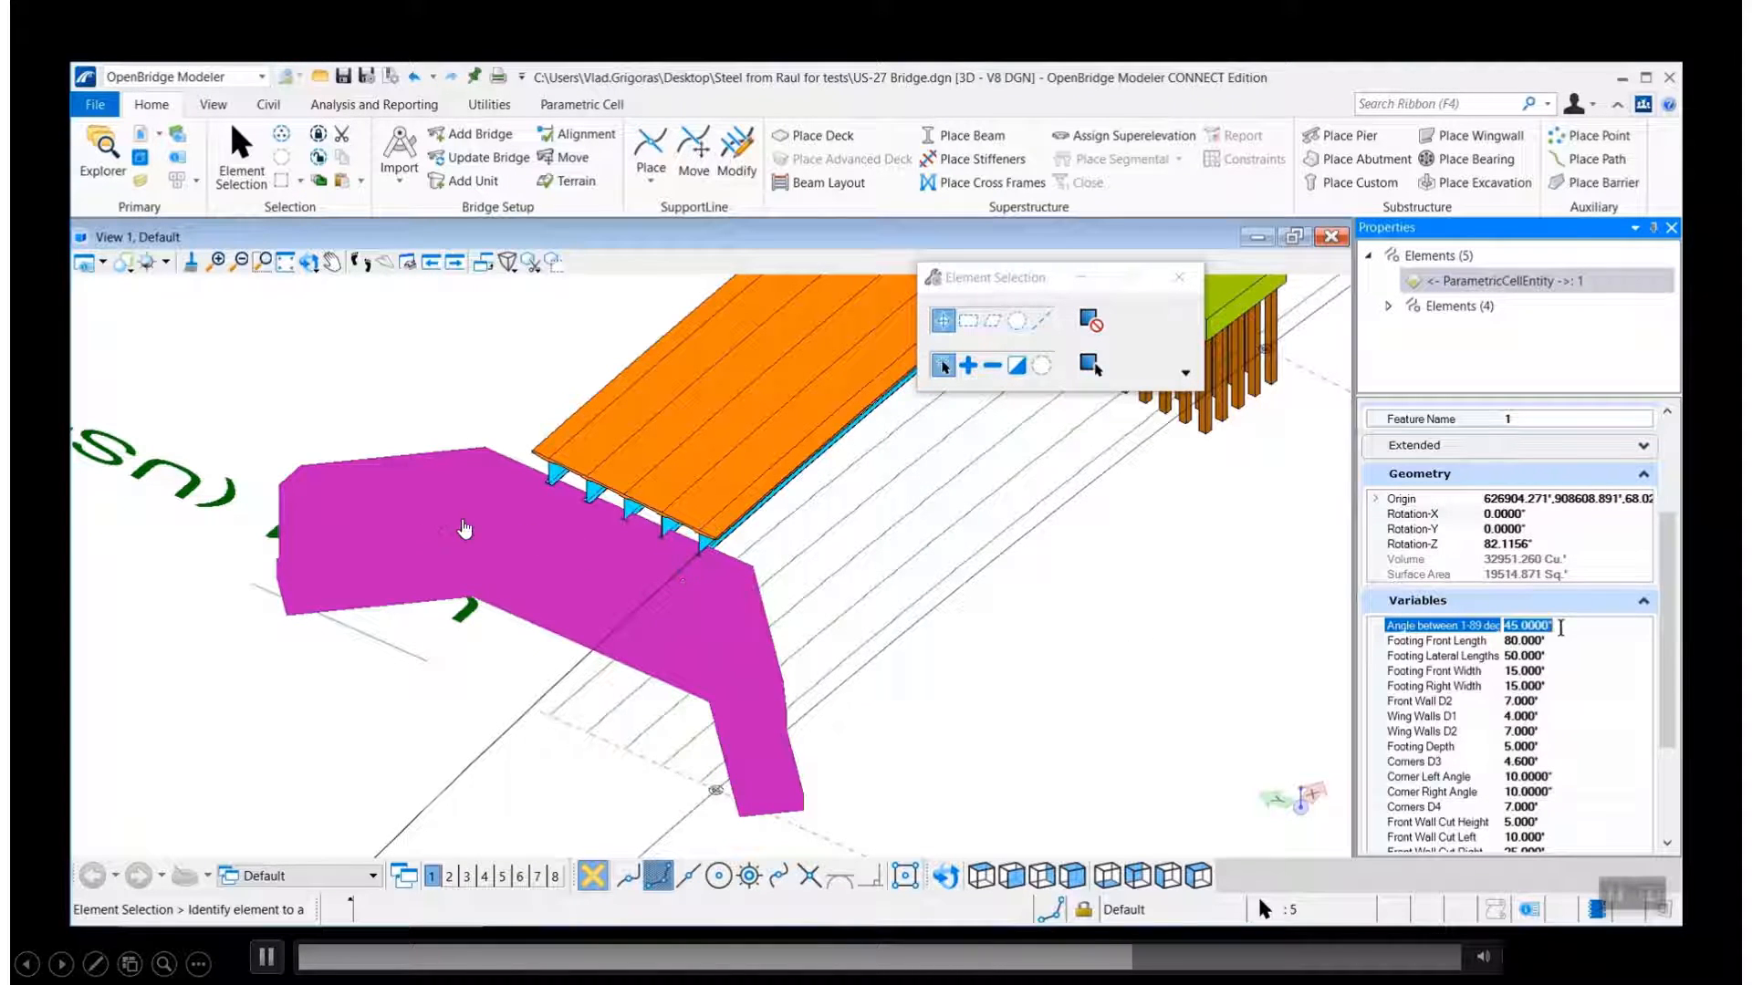
type("15")
key("Return")
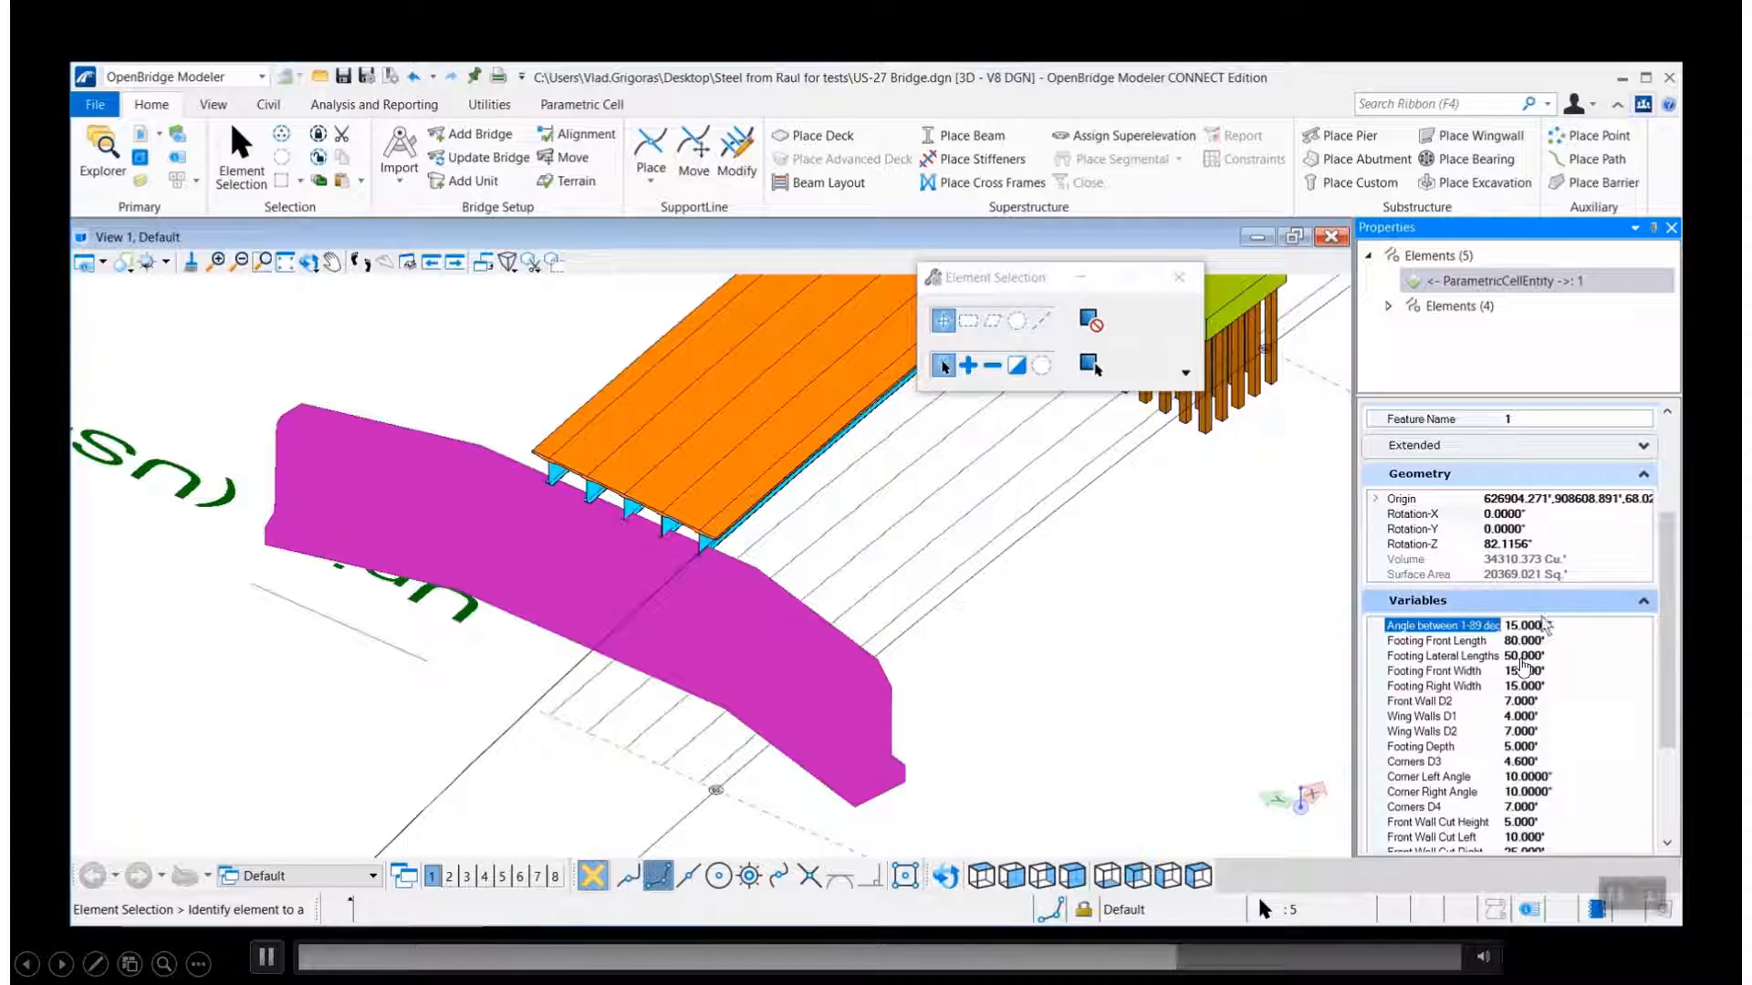
Set the placed abutment's Angle between 1-89 degree variable to 85°.
left_click(1542, 625)
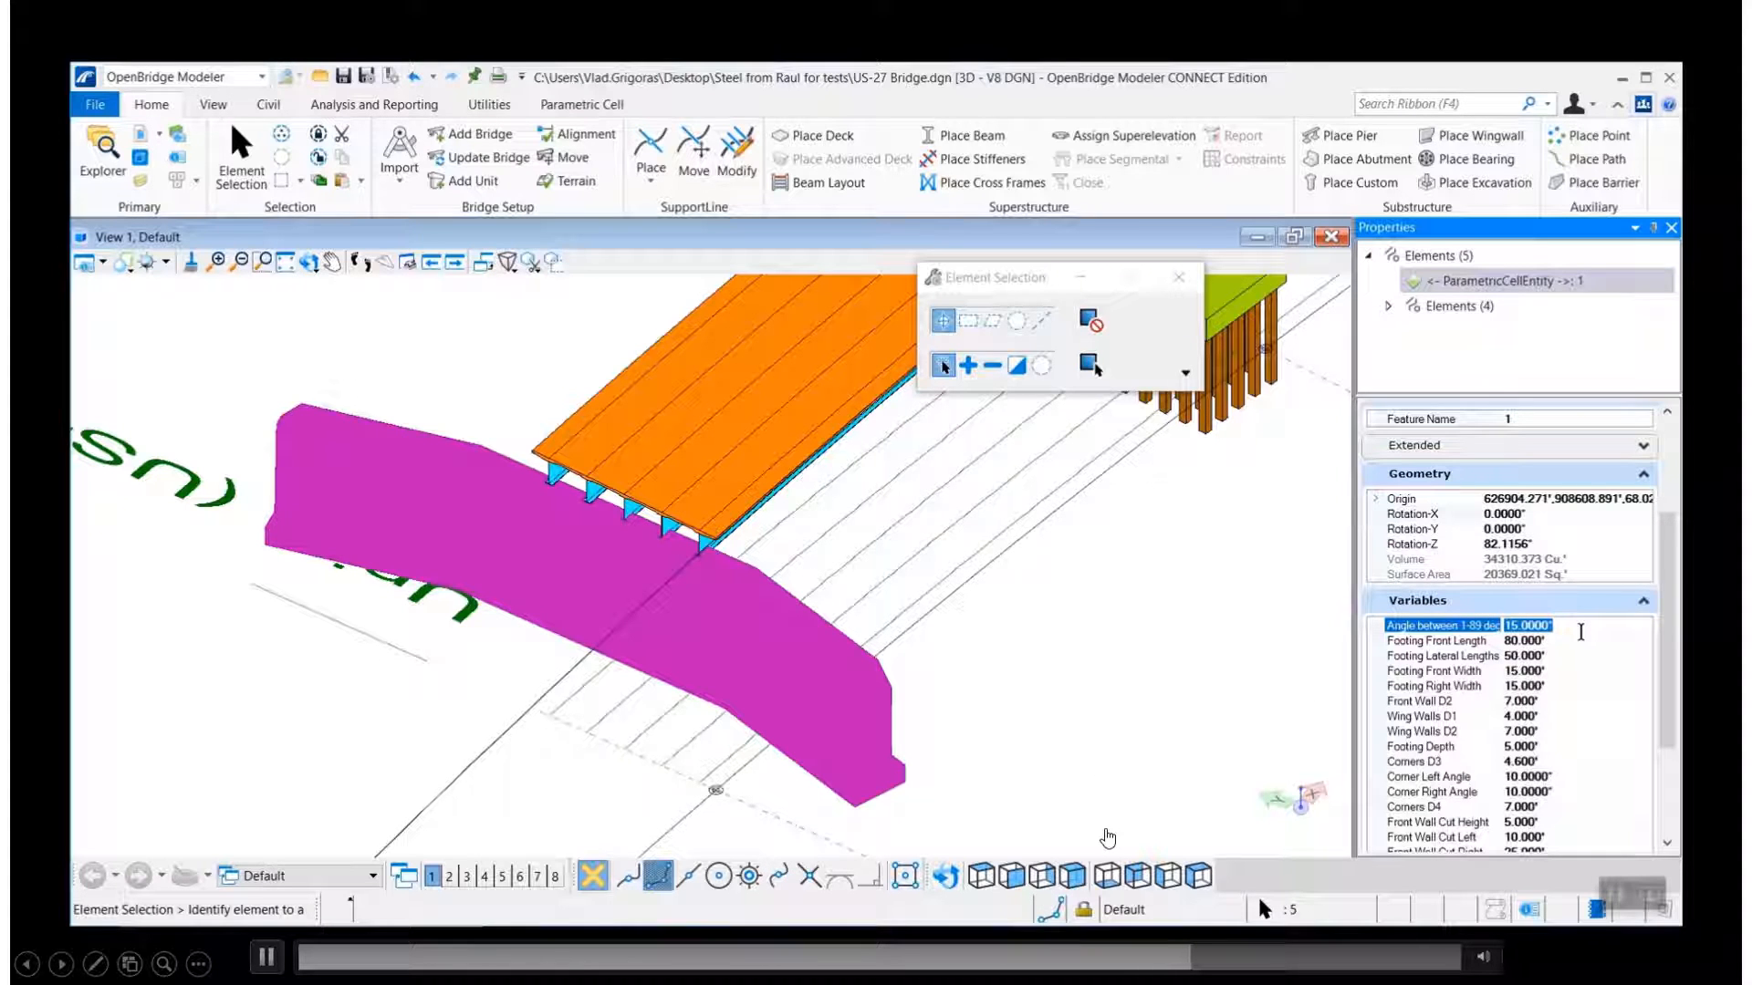
type("85")
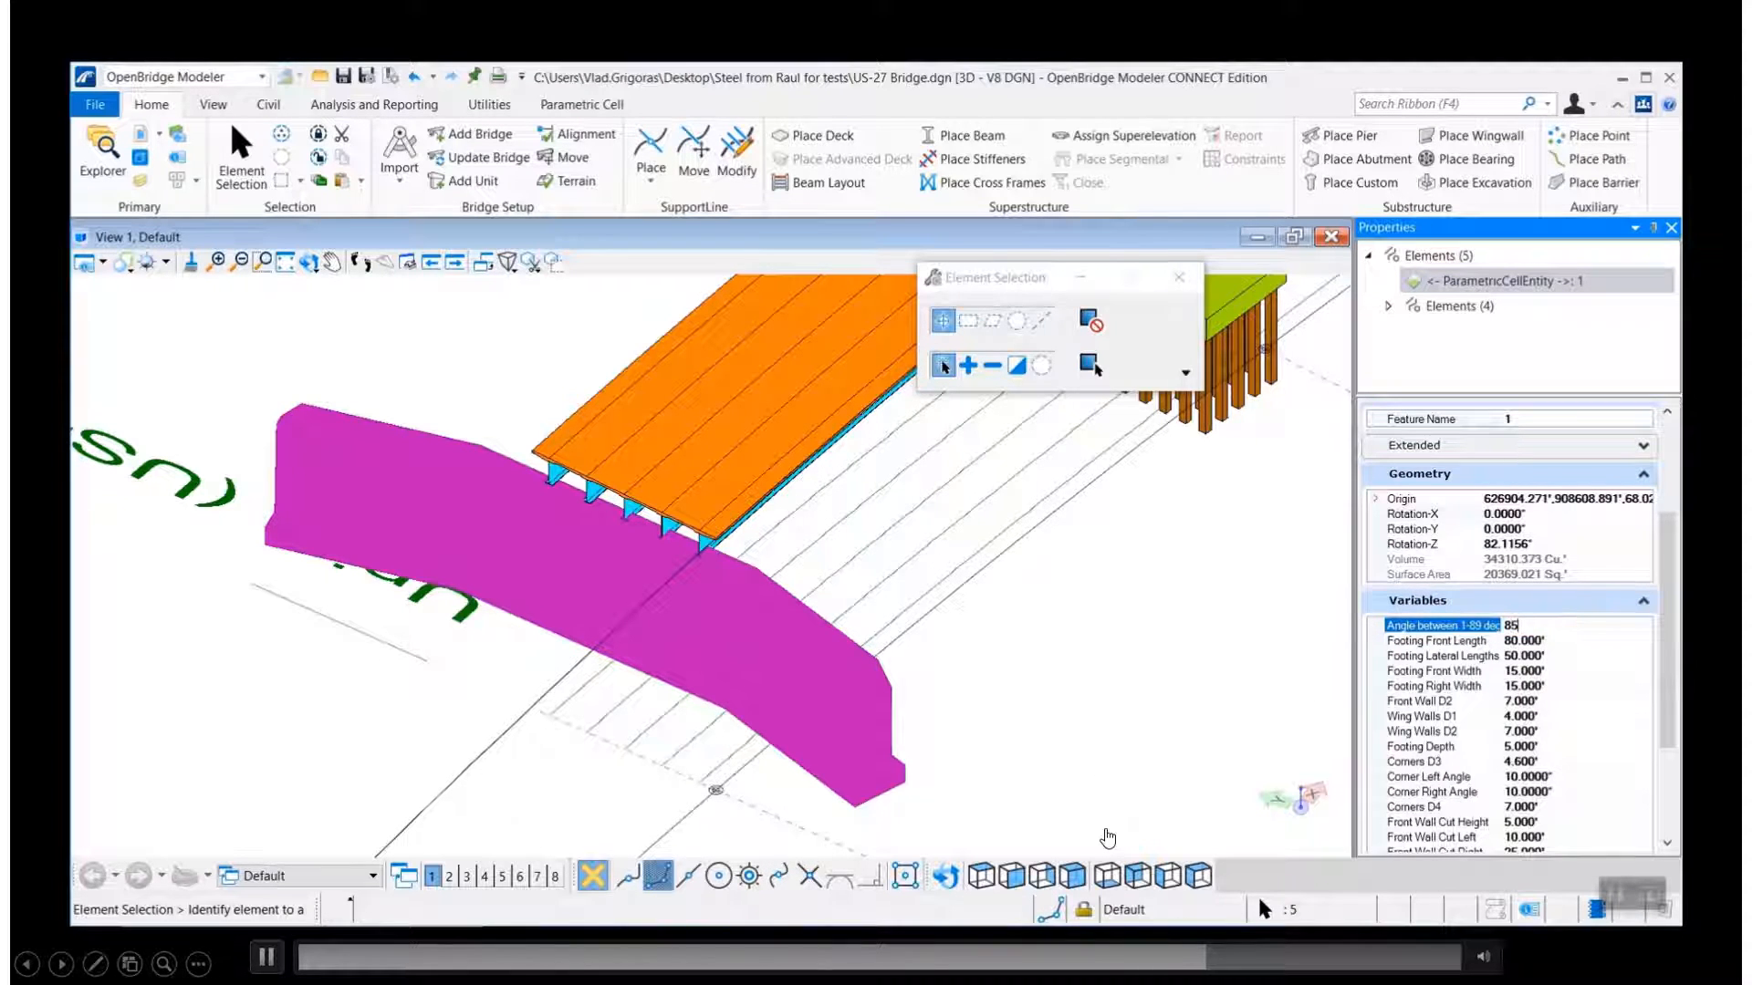
key("Return")
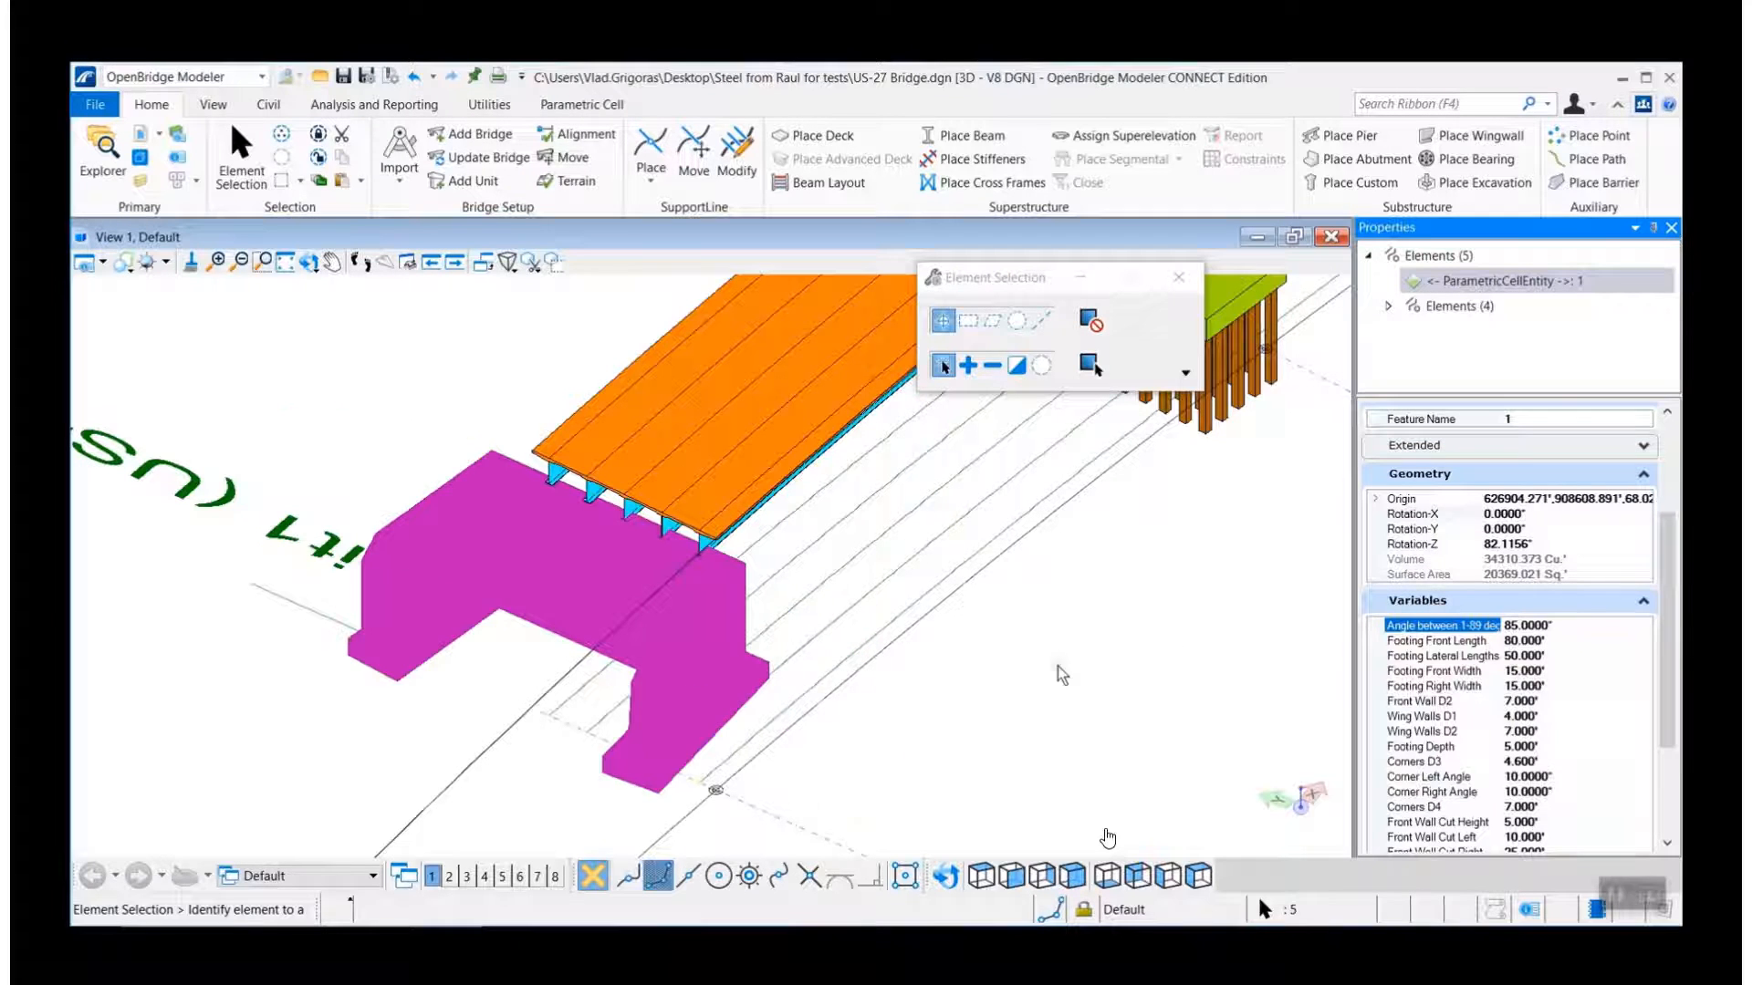
Set the Footing Front Length variable of the placed BD-624M abutment to 100.
left_click(1035, 695)
middle_click_drag(941, 711, 1078, 668)
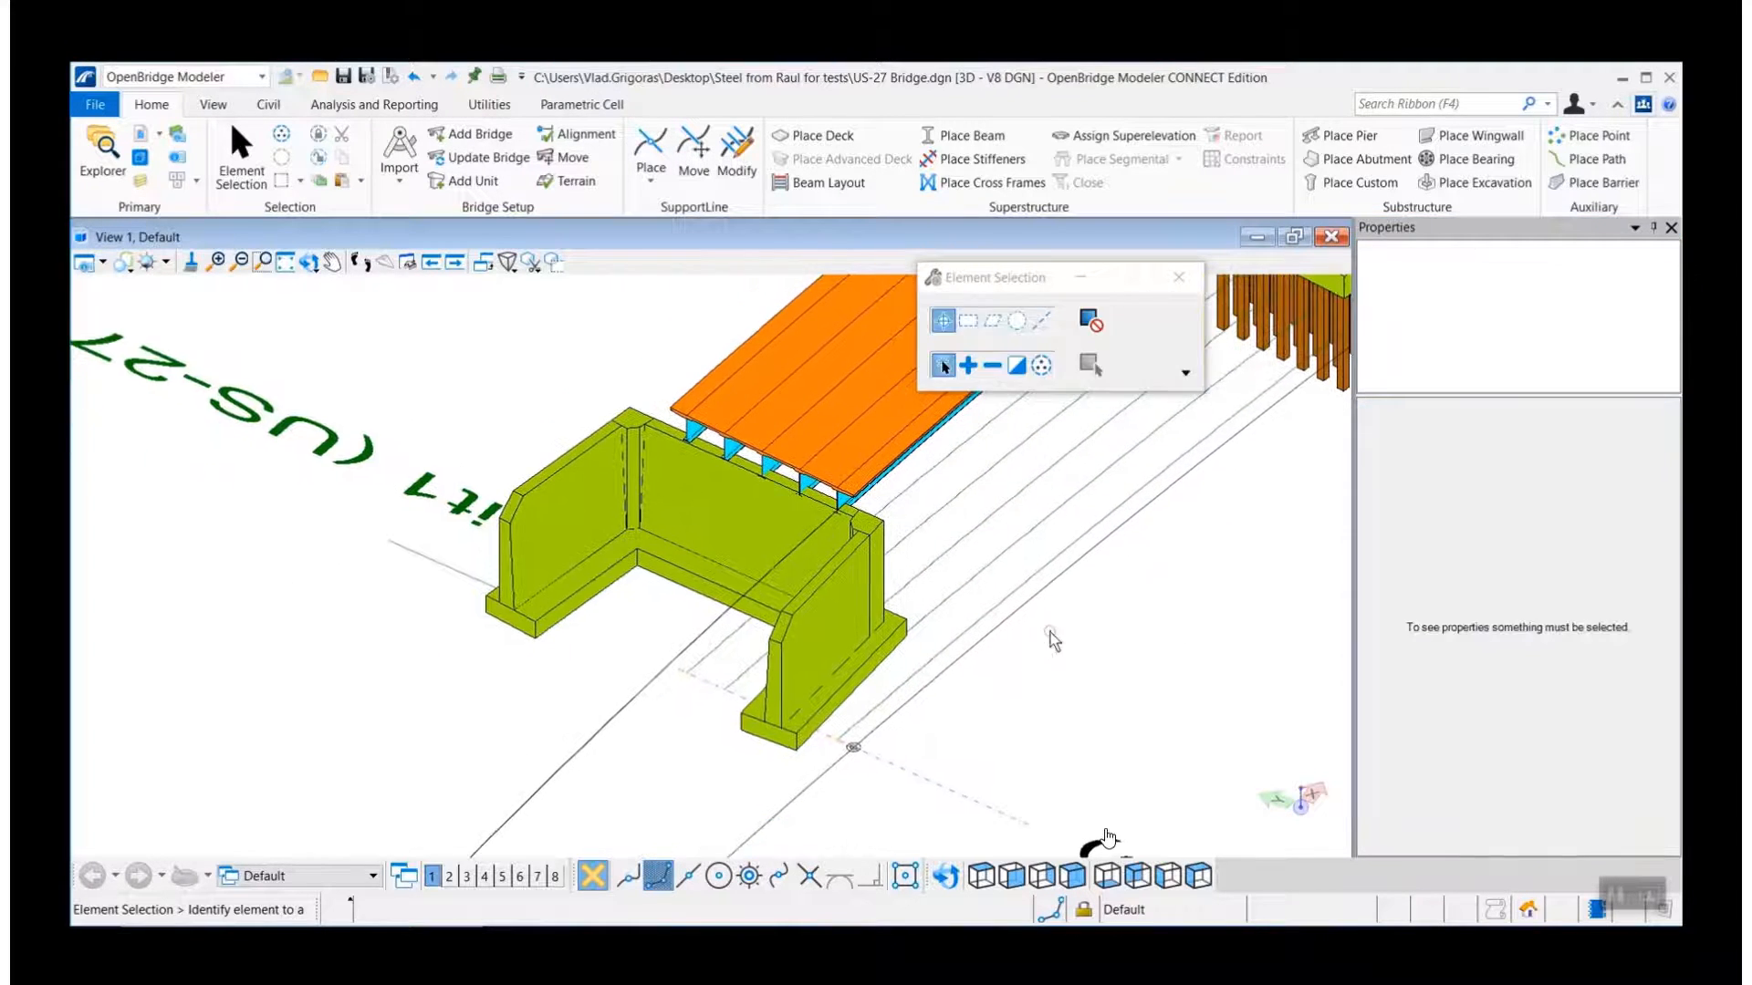
left_click(520, 615)
left_click(1629, 279)
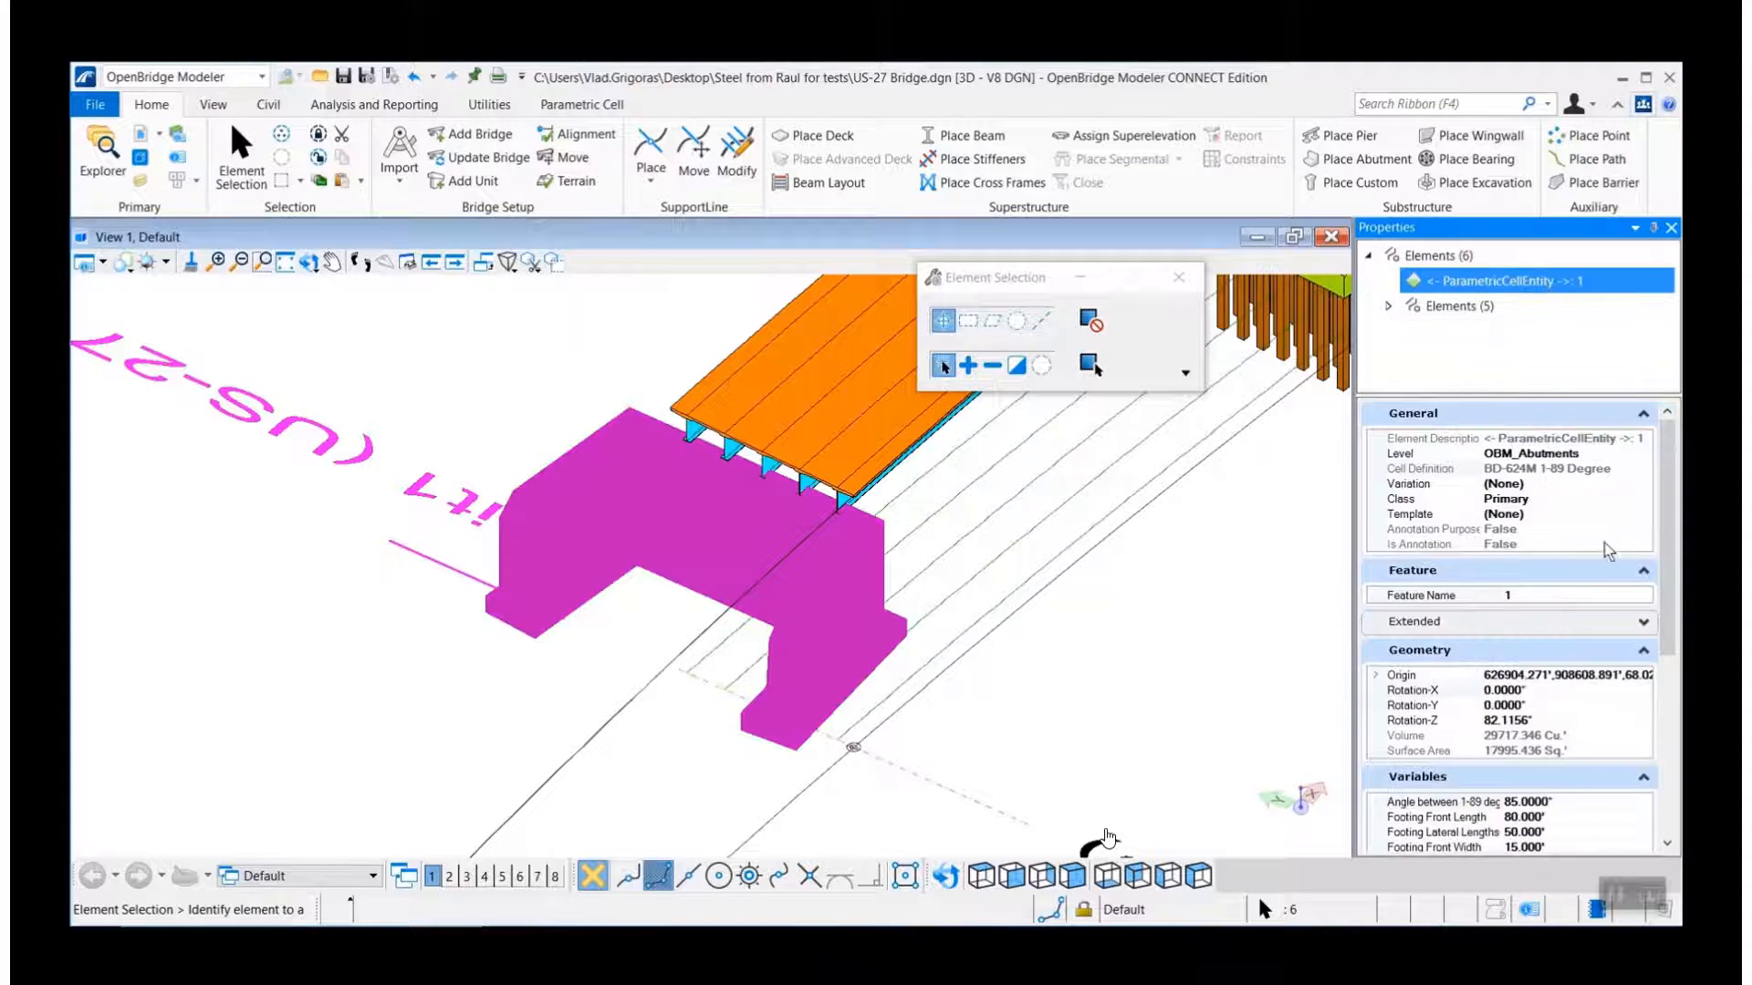
scroll(1592, 655, "down", 2)
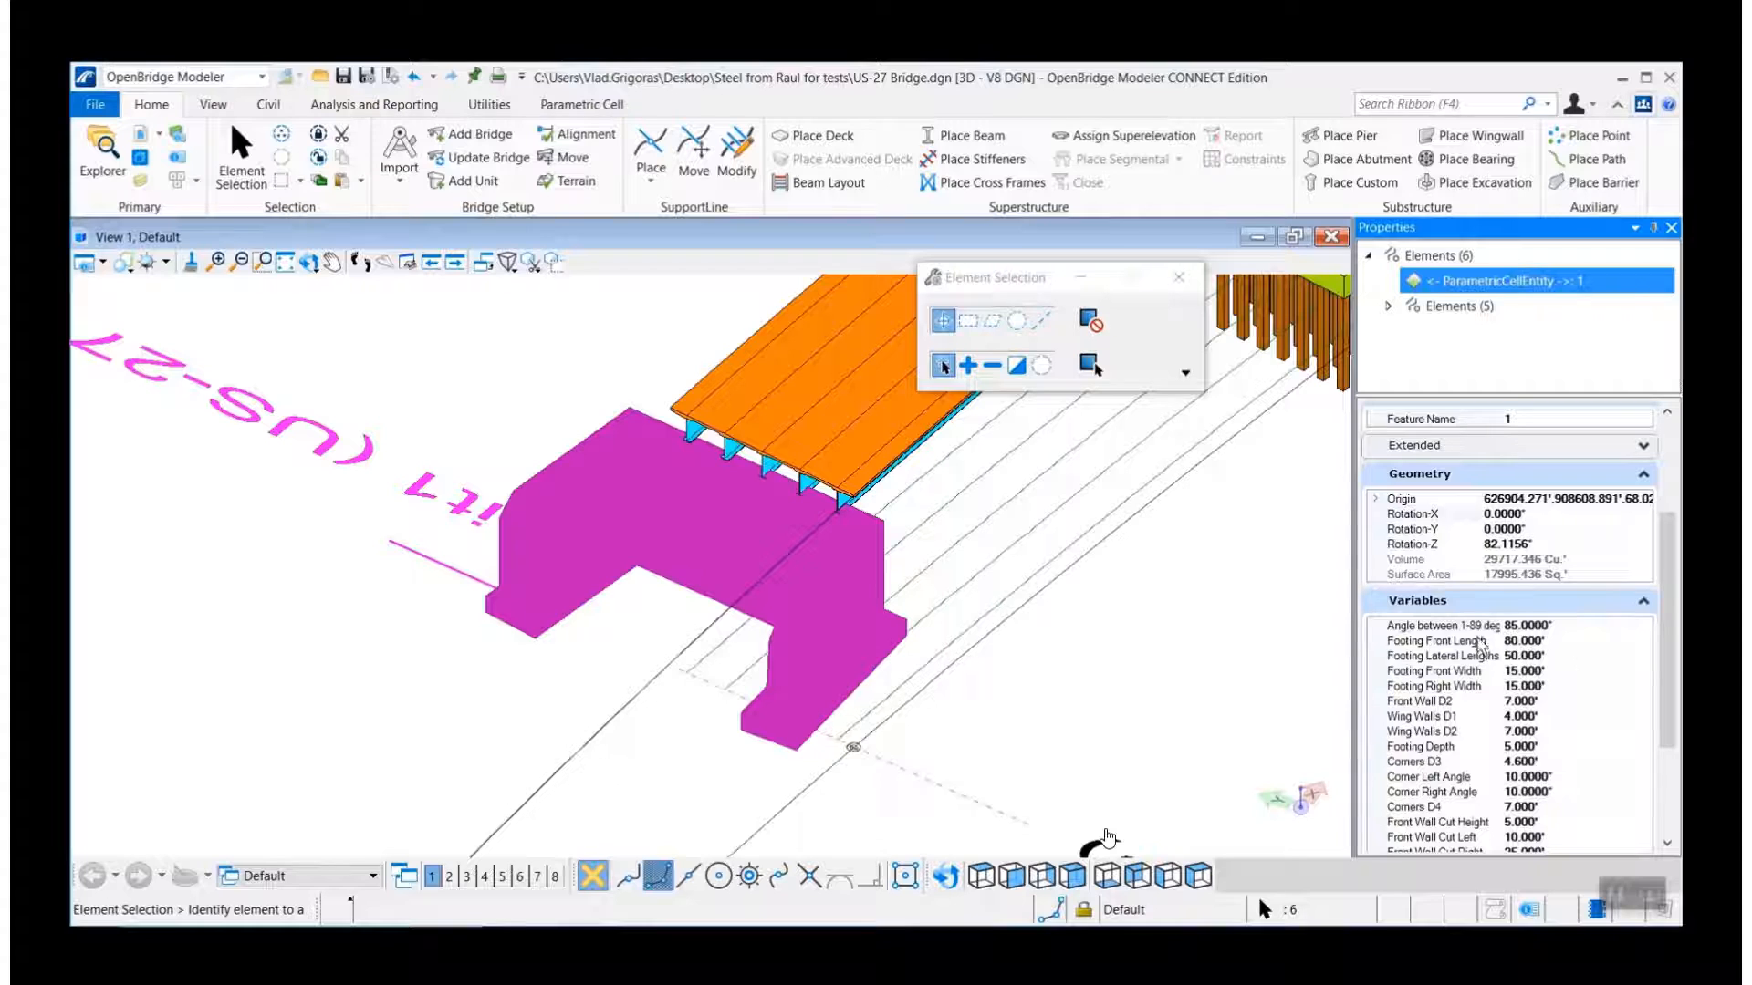
left_click(1551, 640)
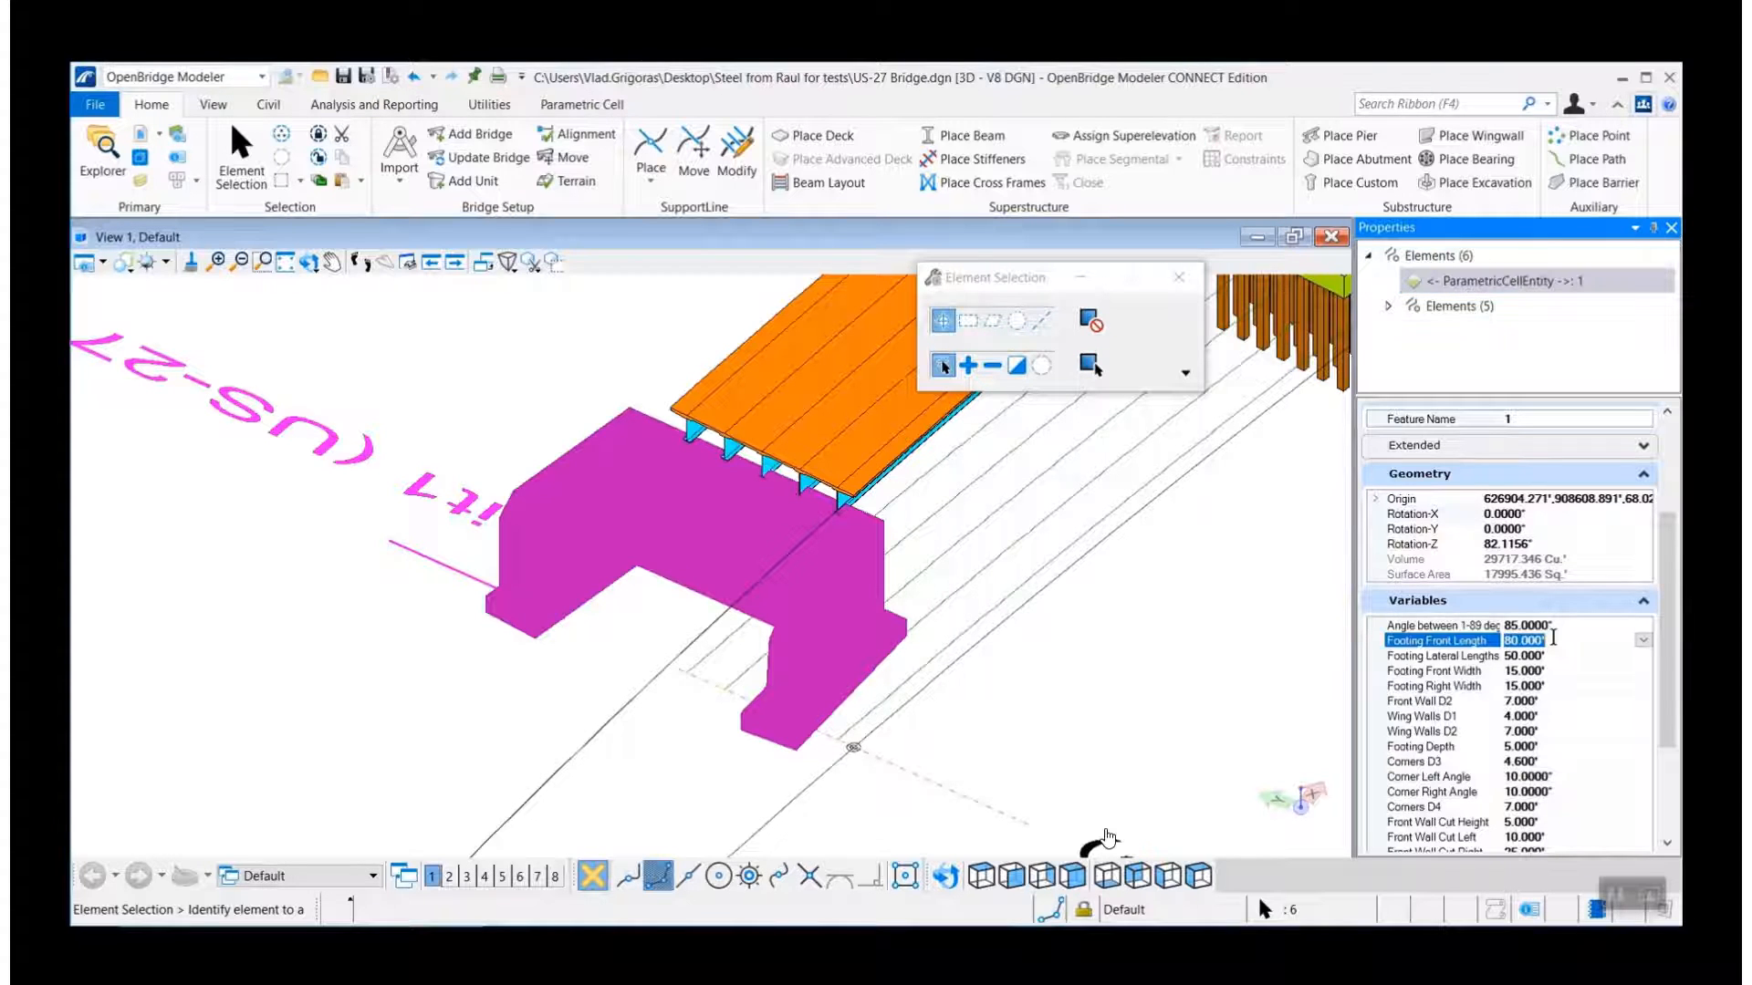
type("100")
key("Return")
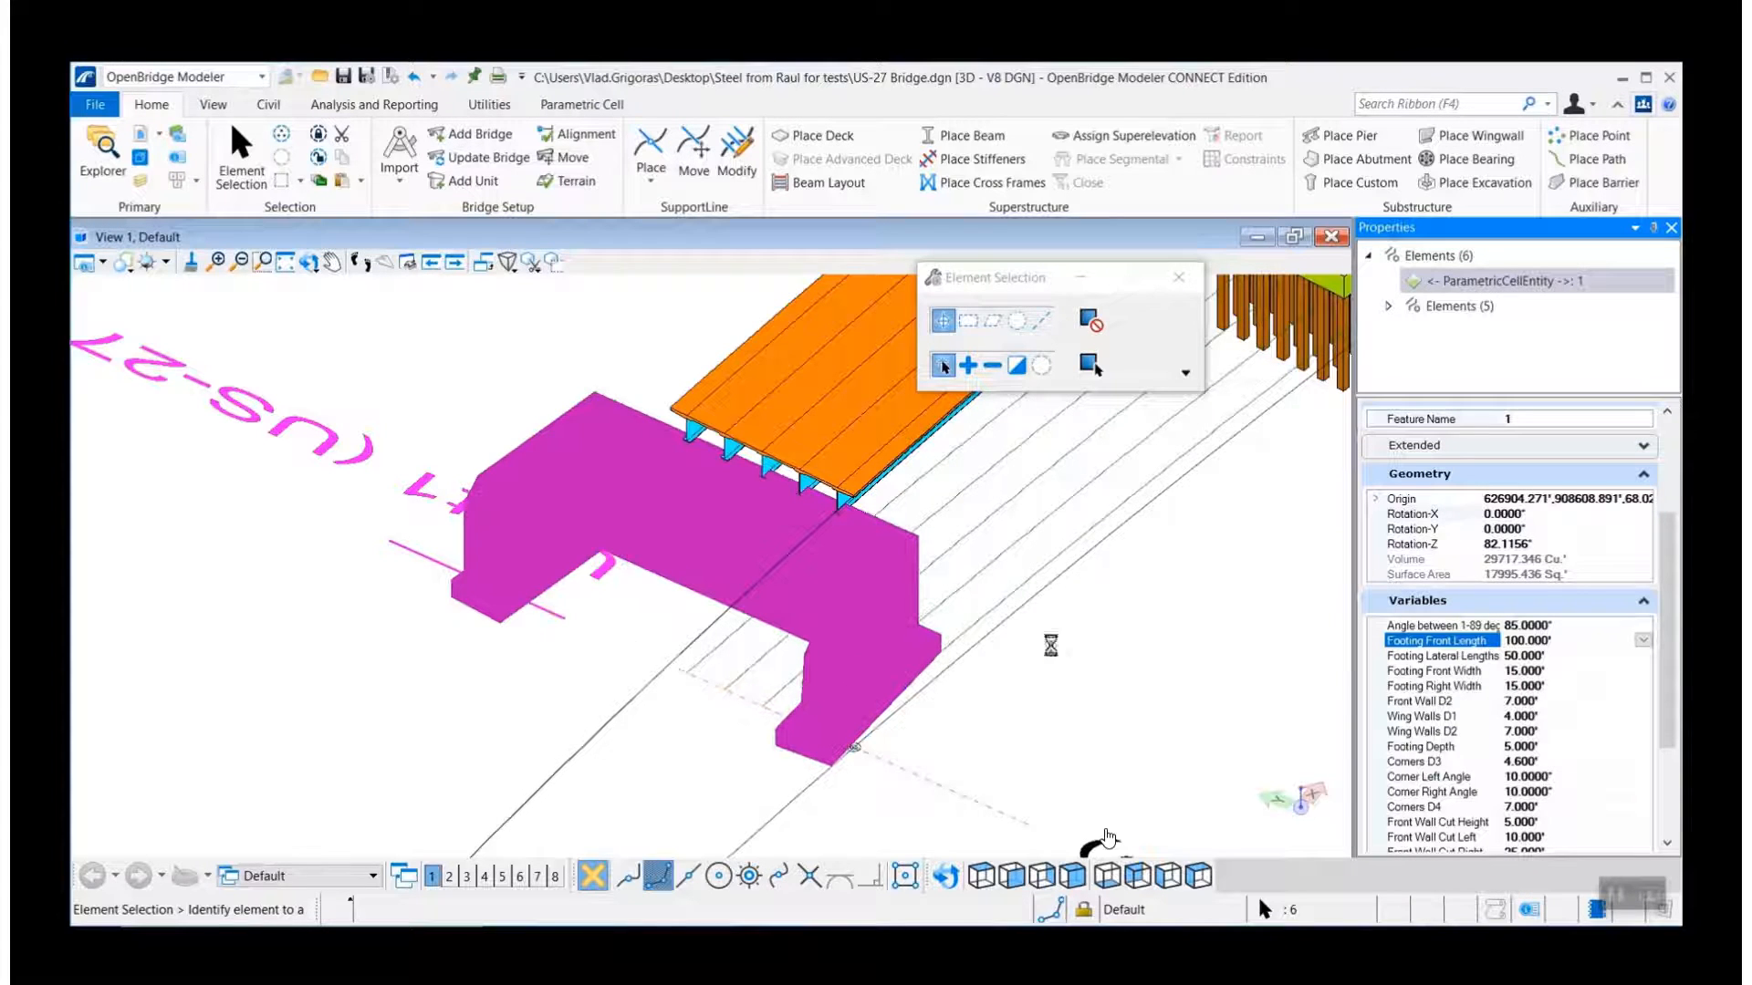
left_click(1546, 671)
type("2")
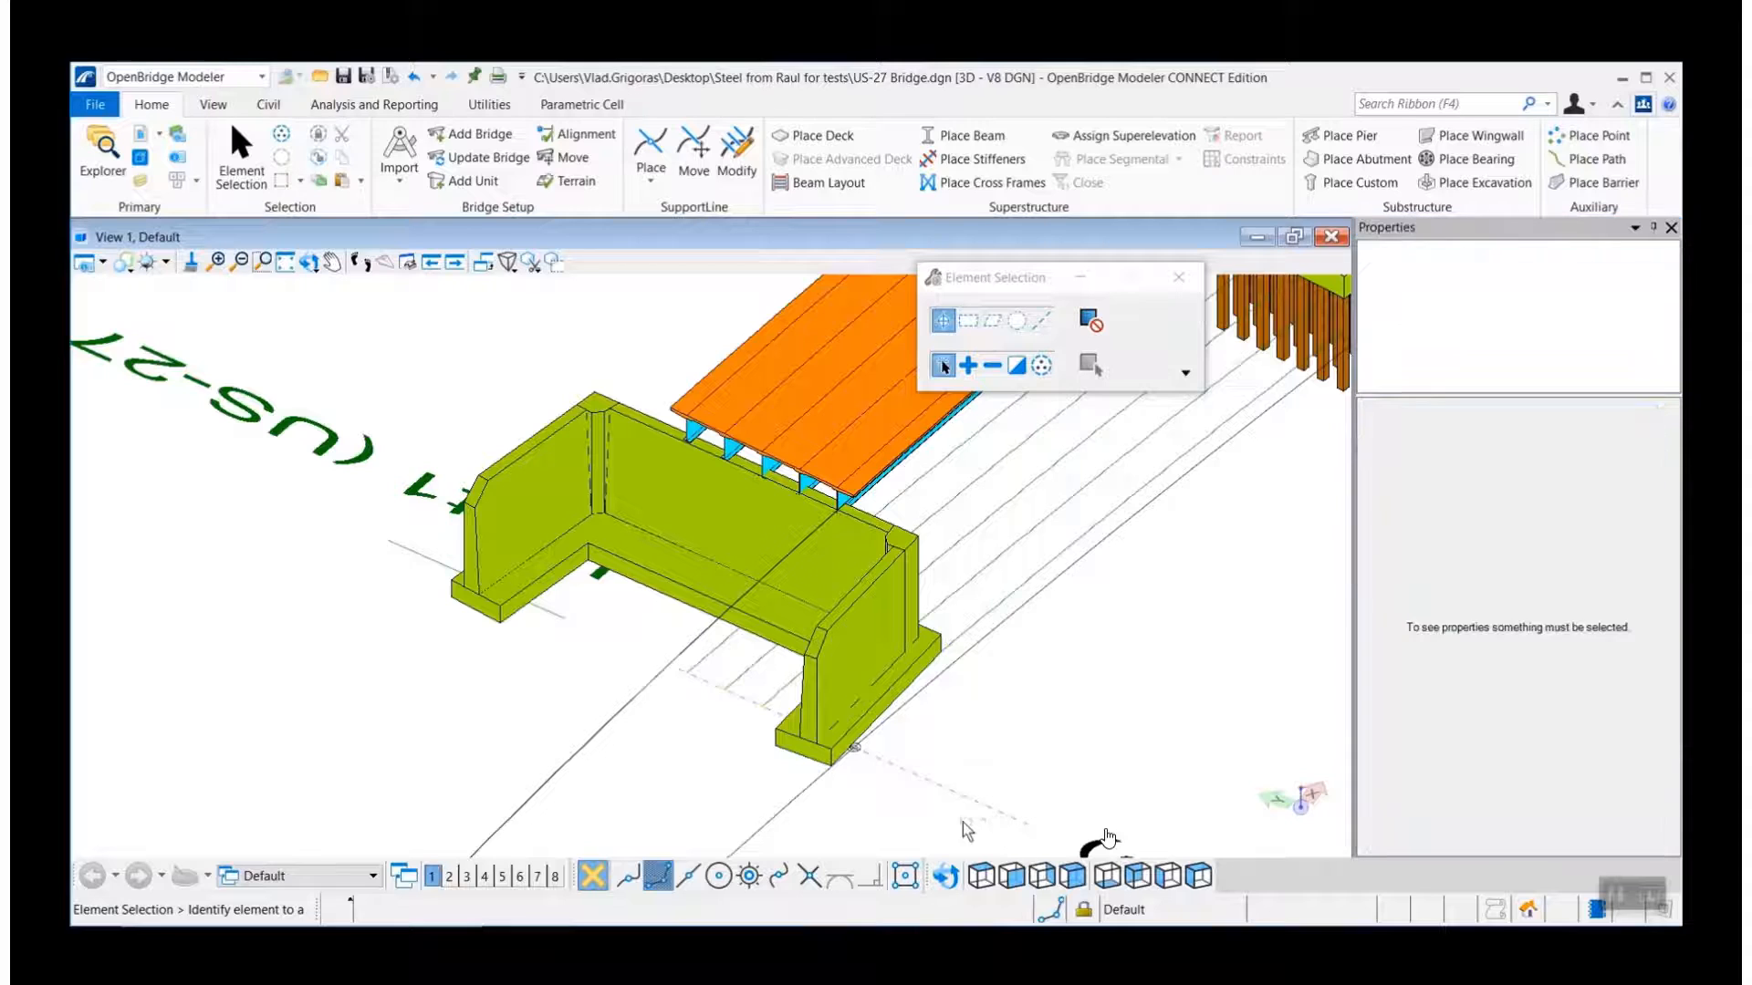
left_click(946, 876)
left_click_drag(1000, 792, 408, 636)
left_click_drag(704, 644, 1334, 818)
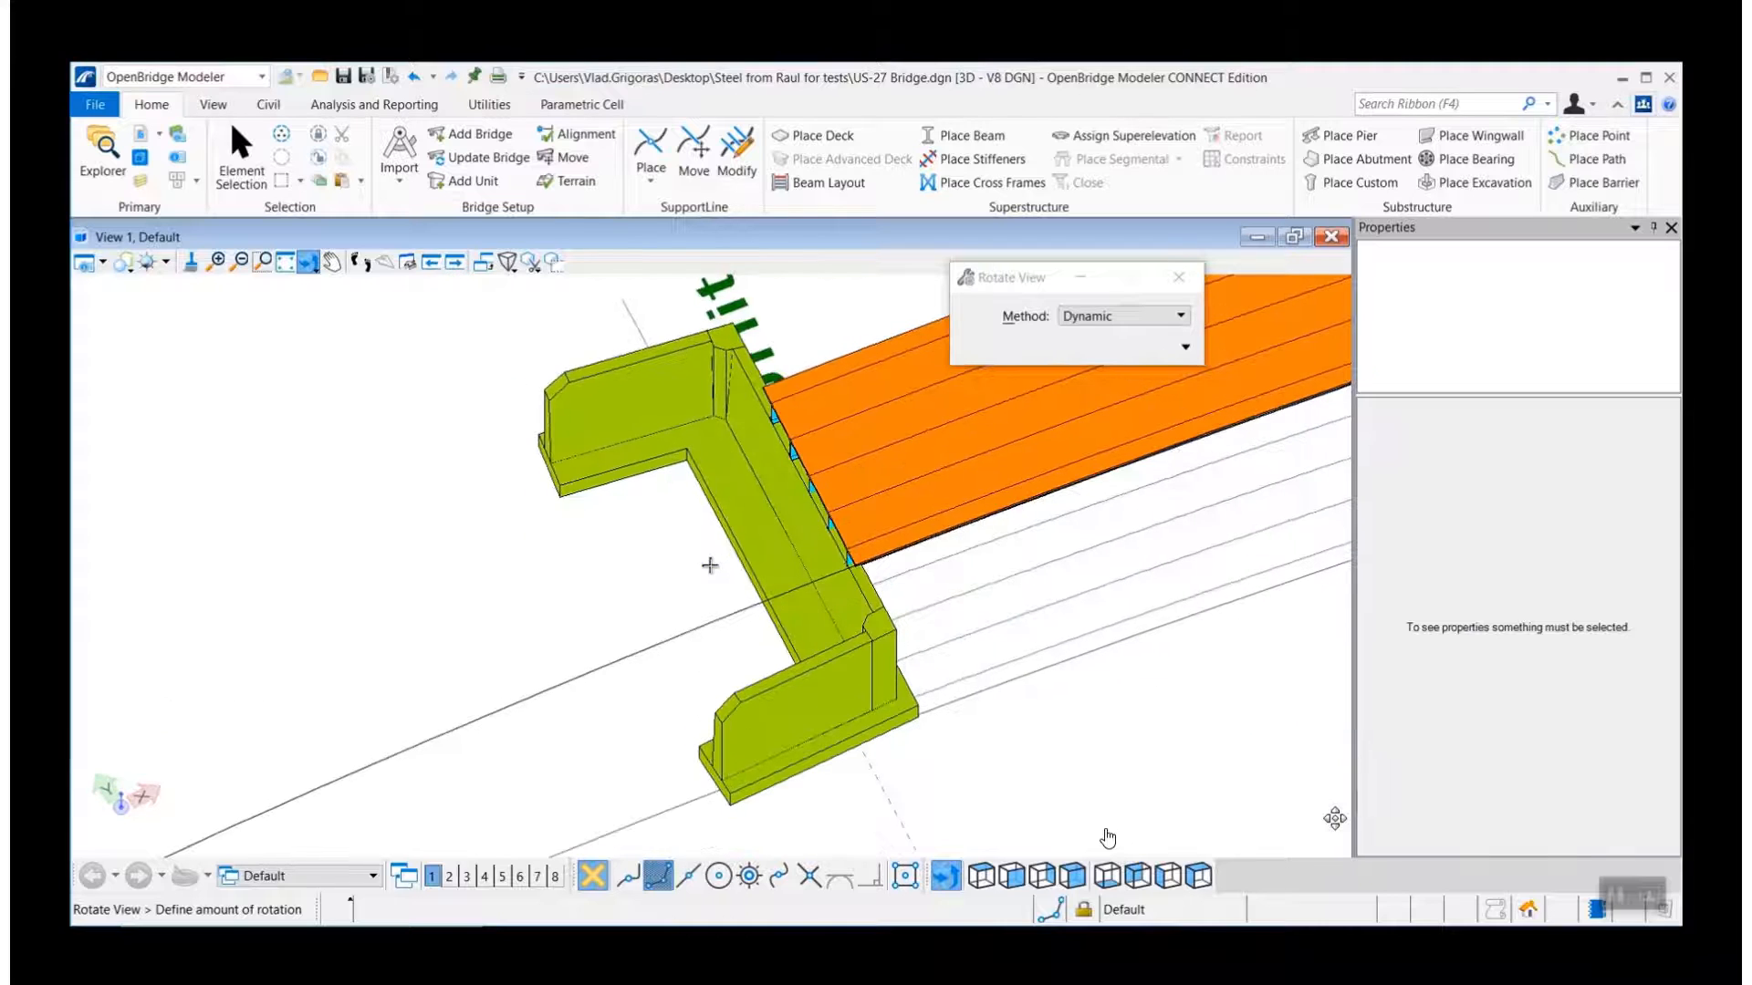
left_click(1327, 814)
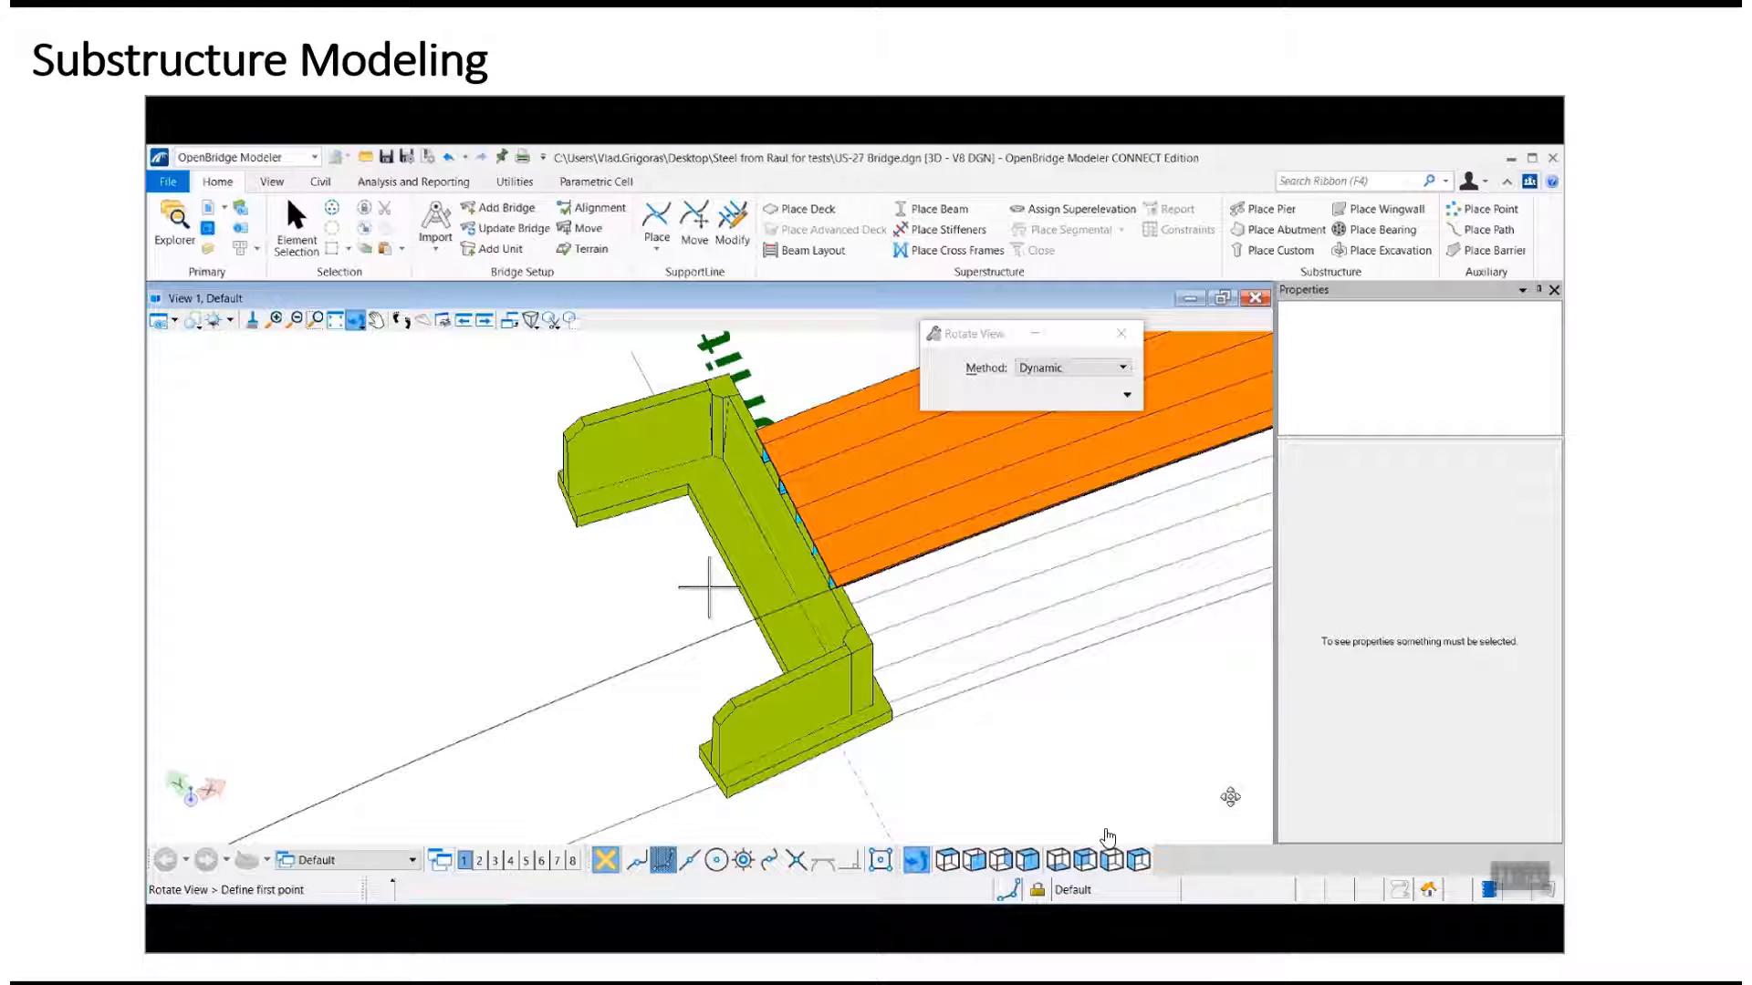
left_click(1615, 834)
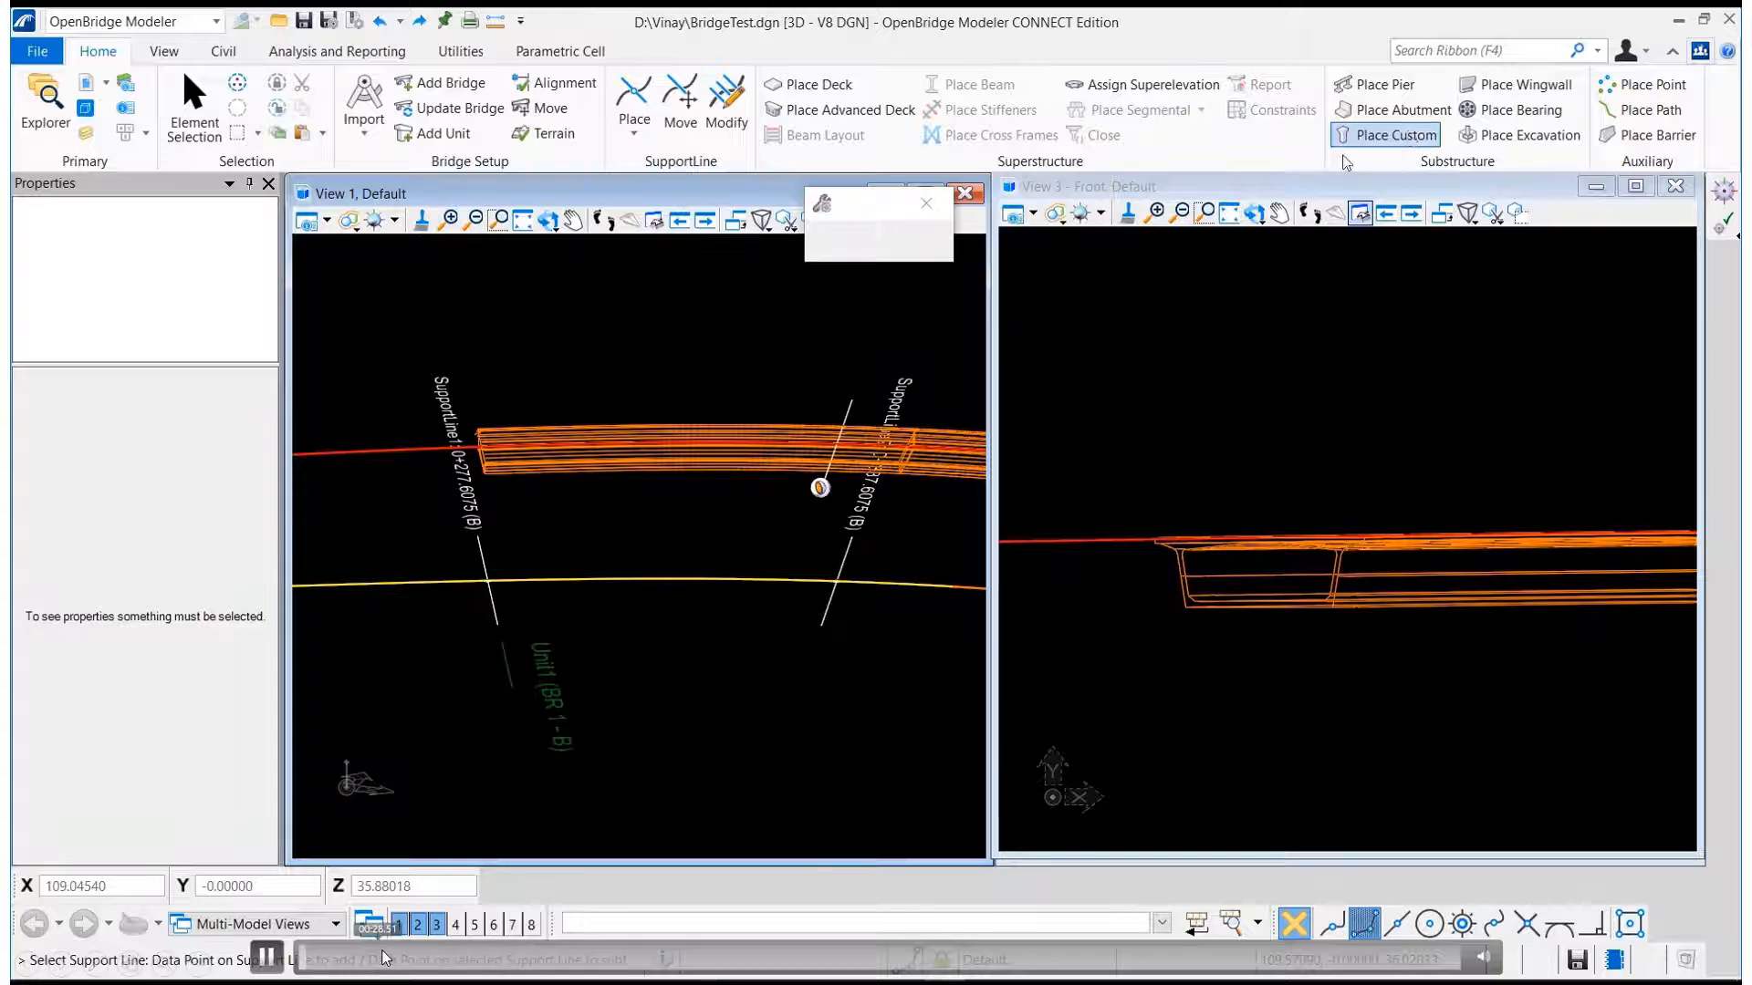
left_click_drag(538, 962, 602, 965)
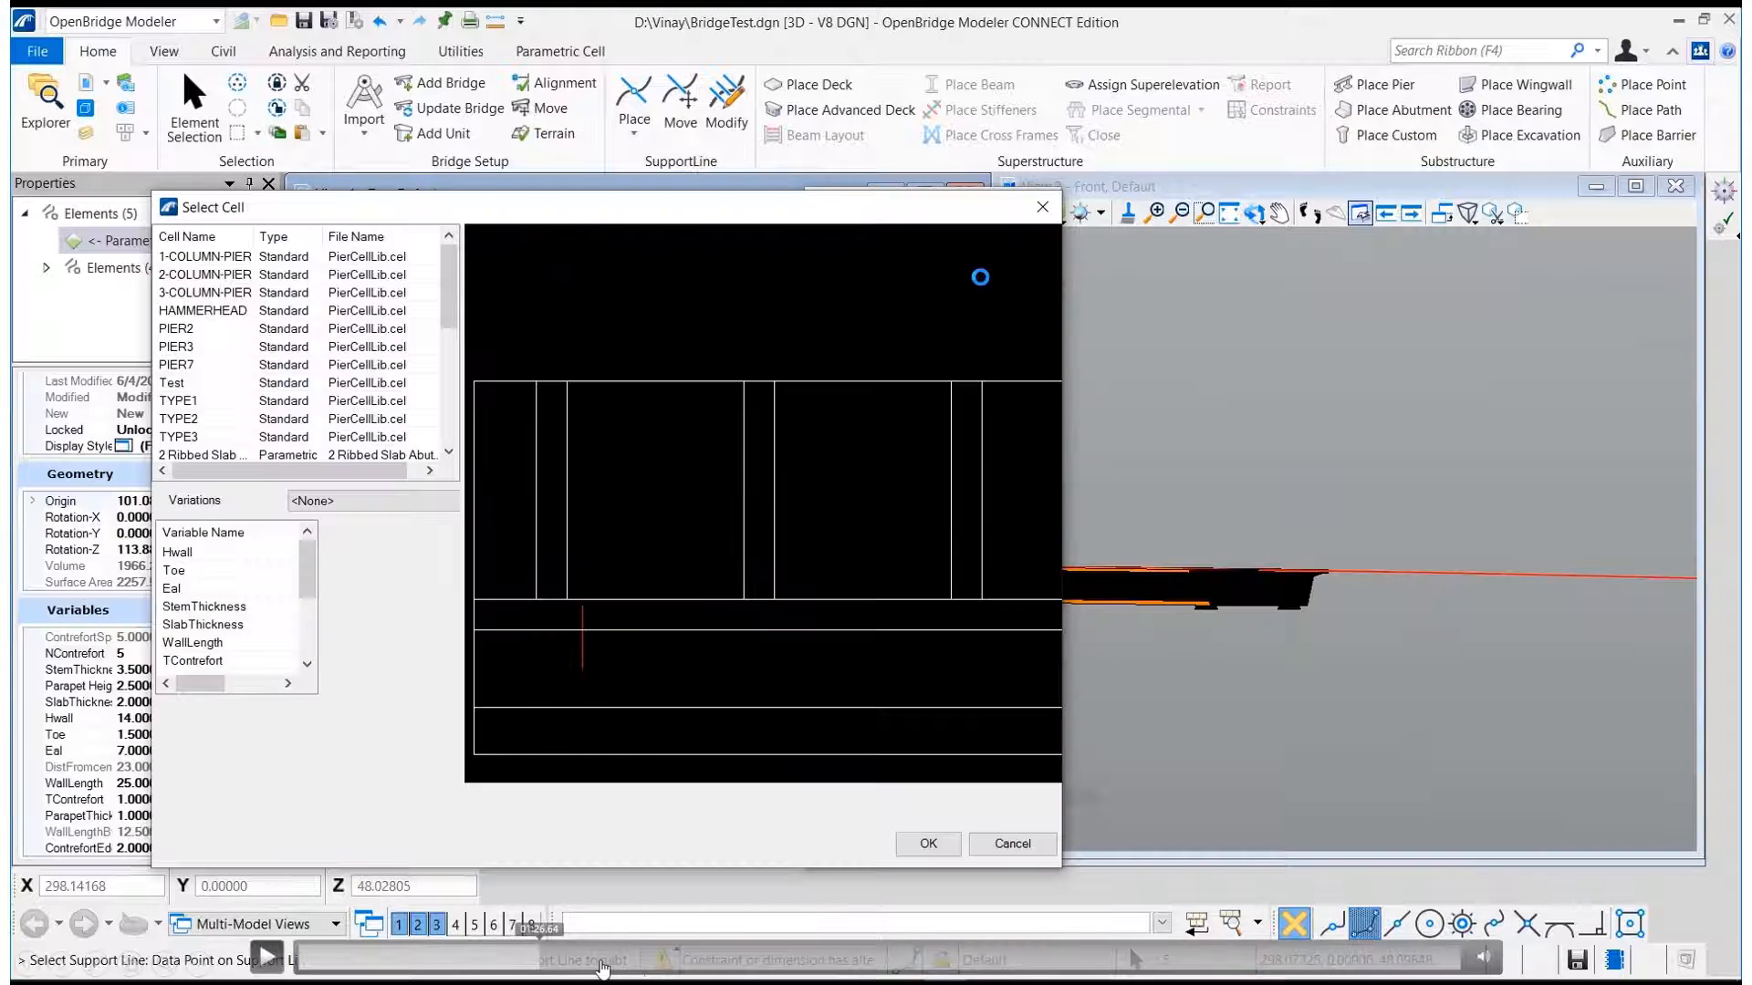
left_click(655, 963)
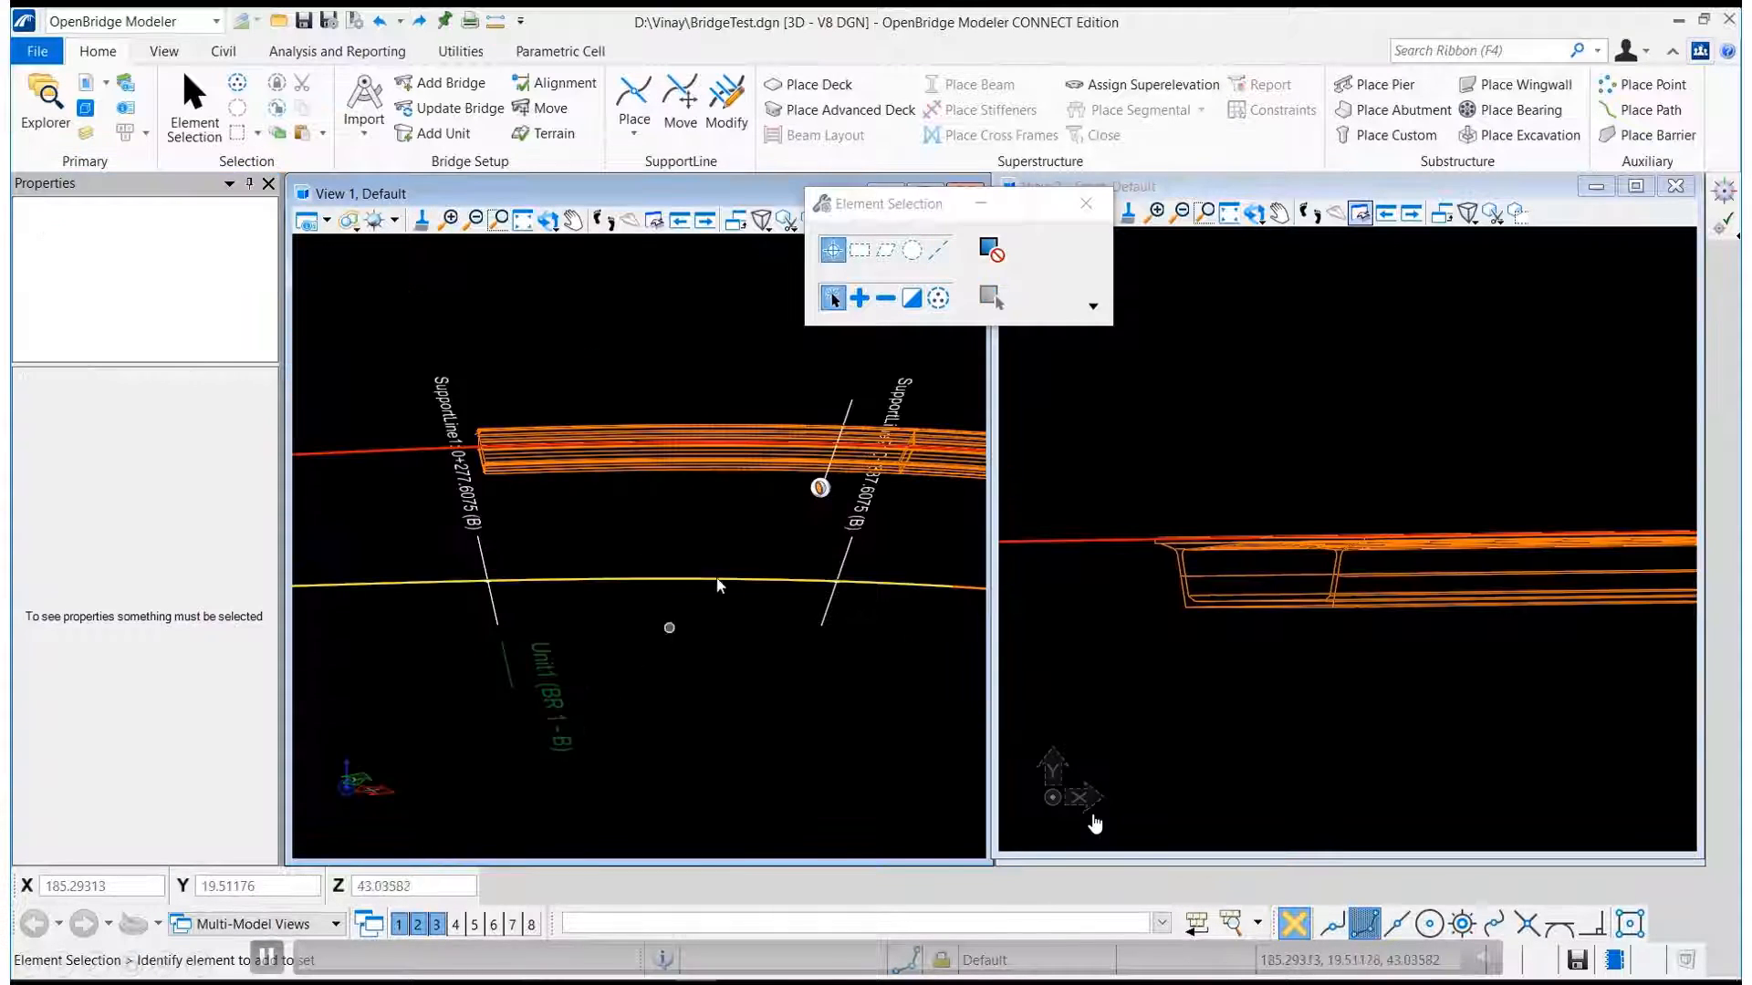
key("Right")
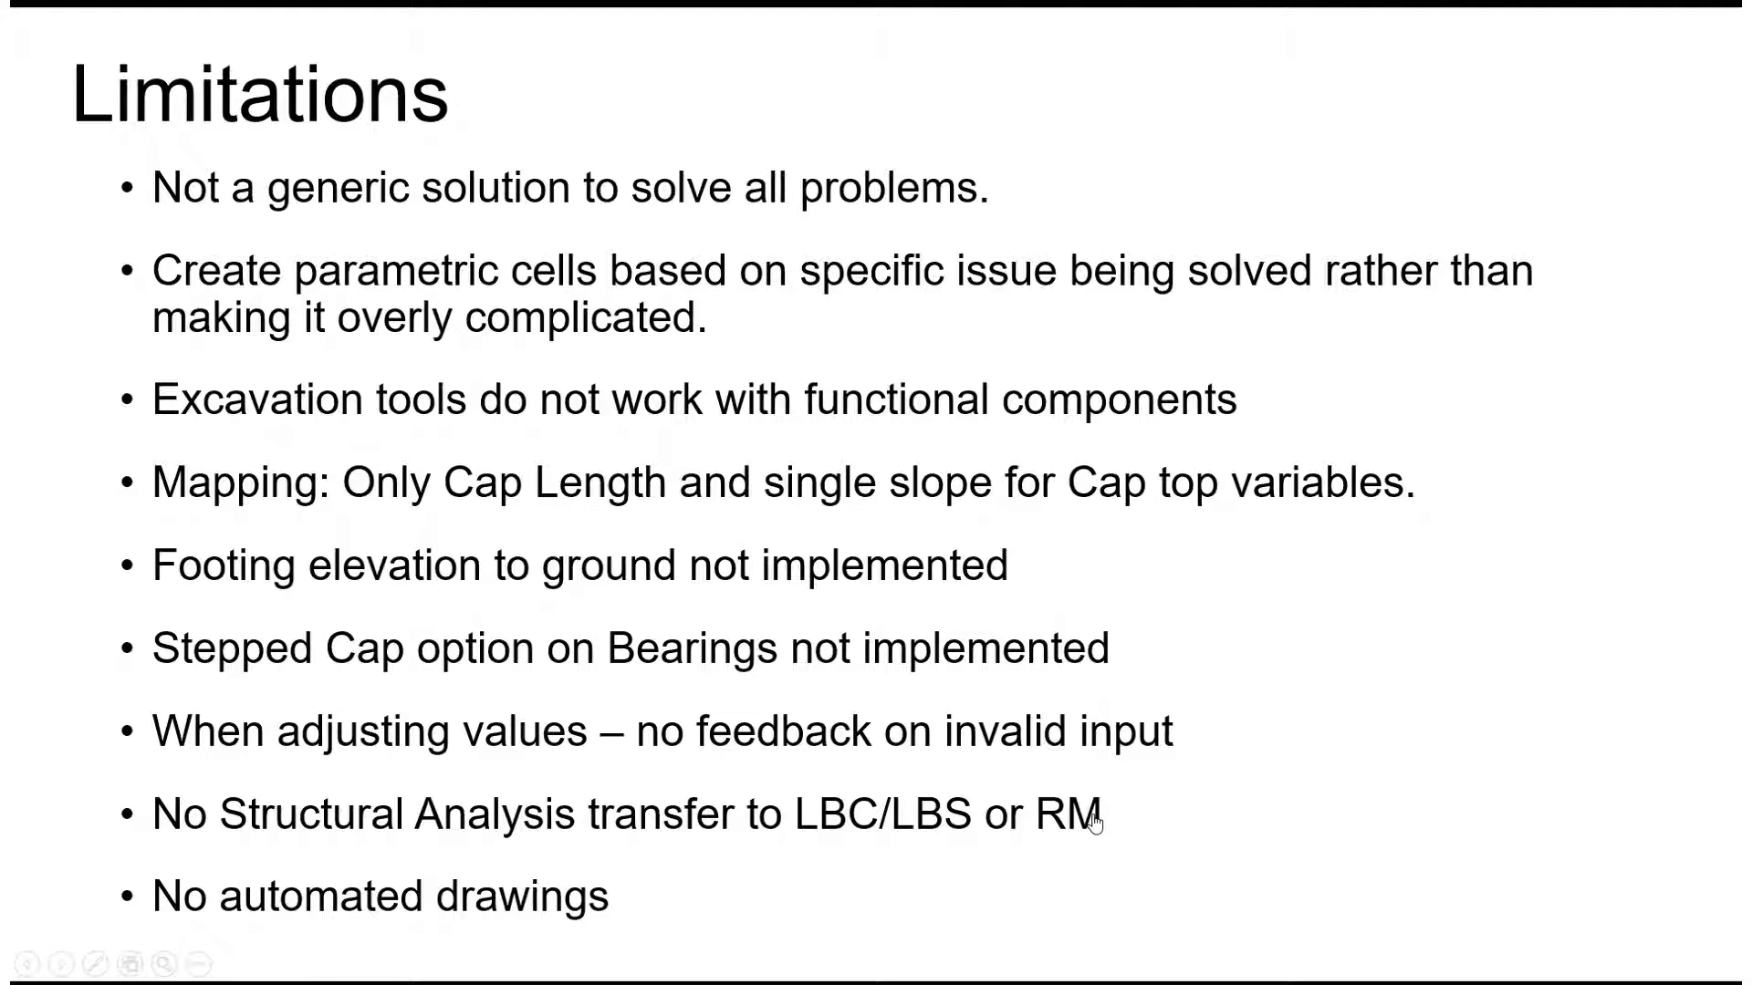
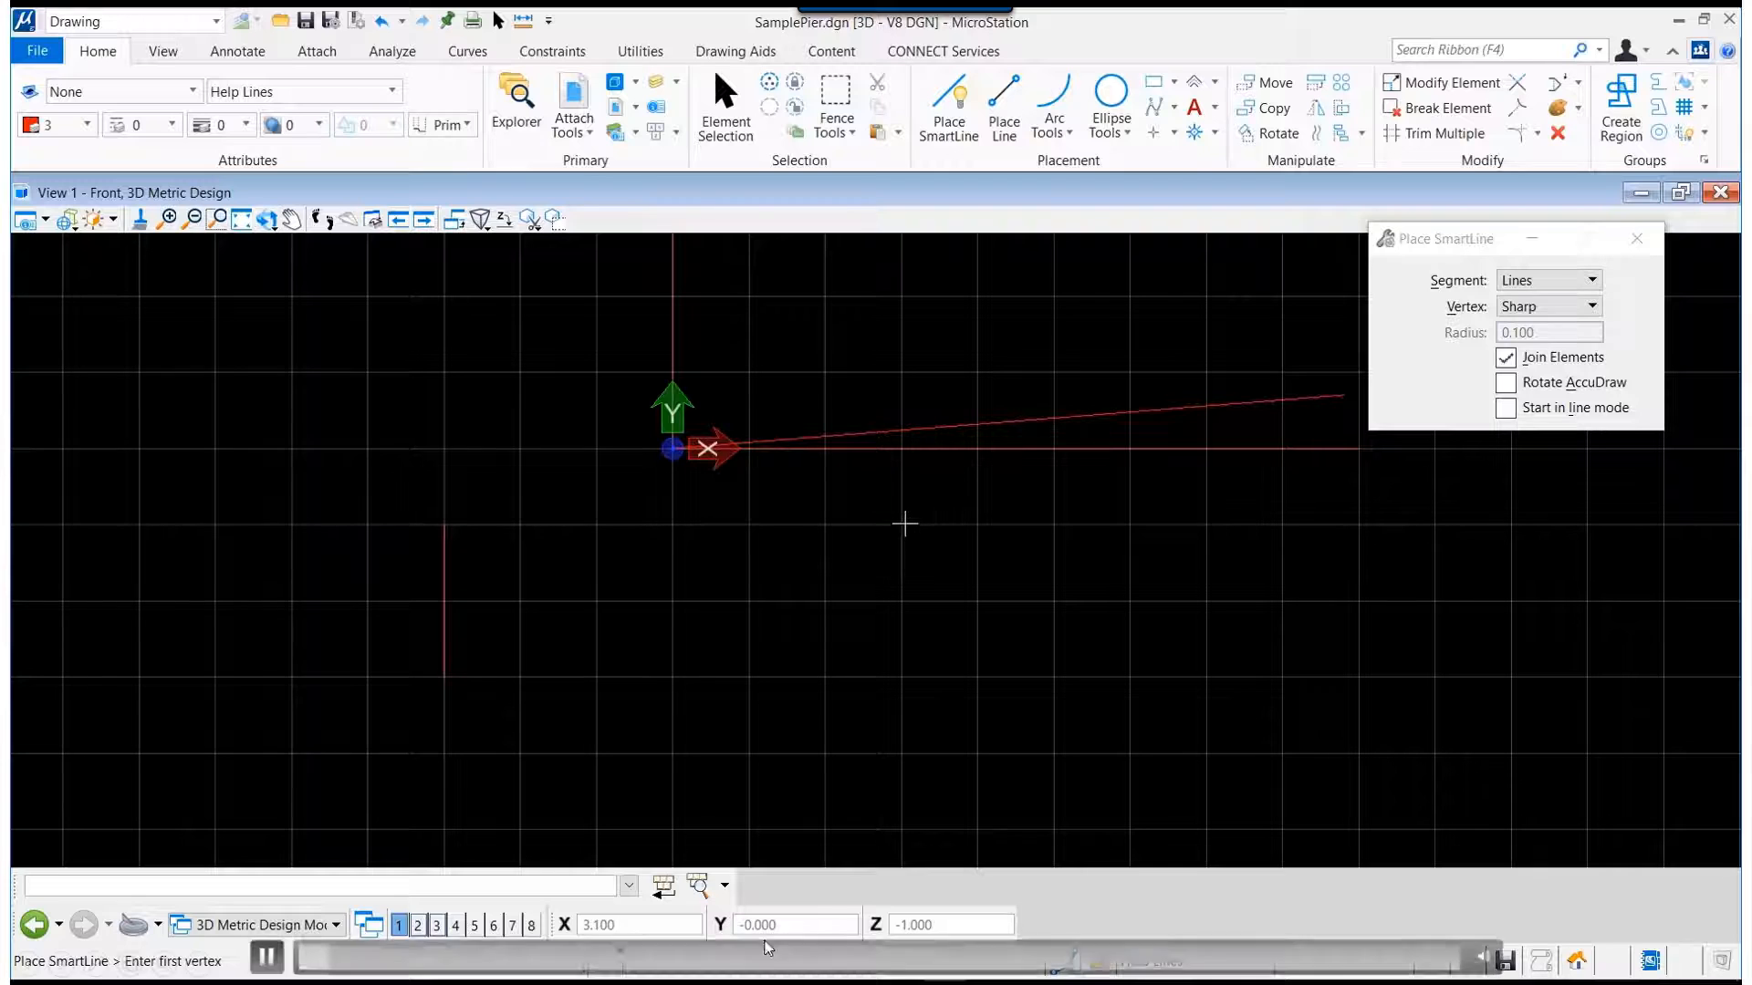
left_click(338, 962)
left_click_drag(338, 964, 390, 964)
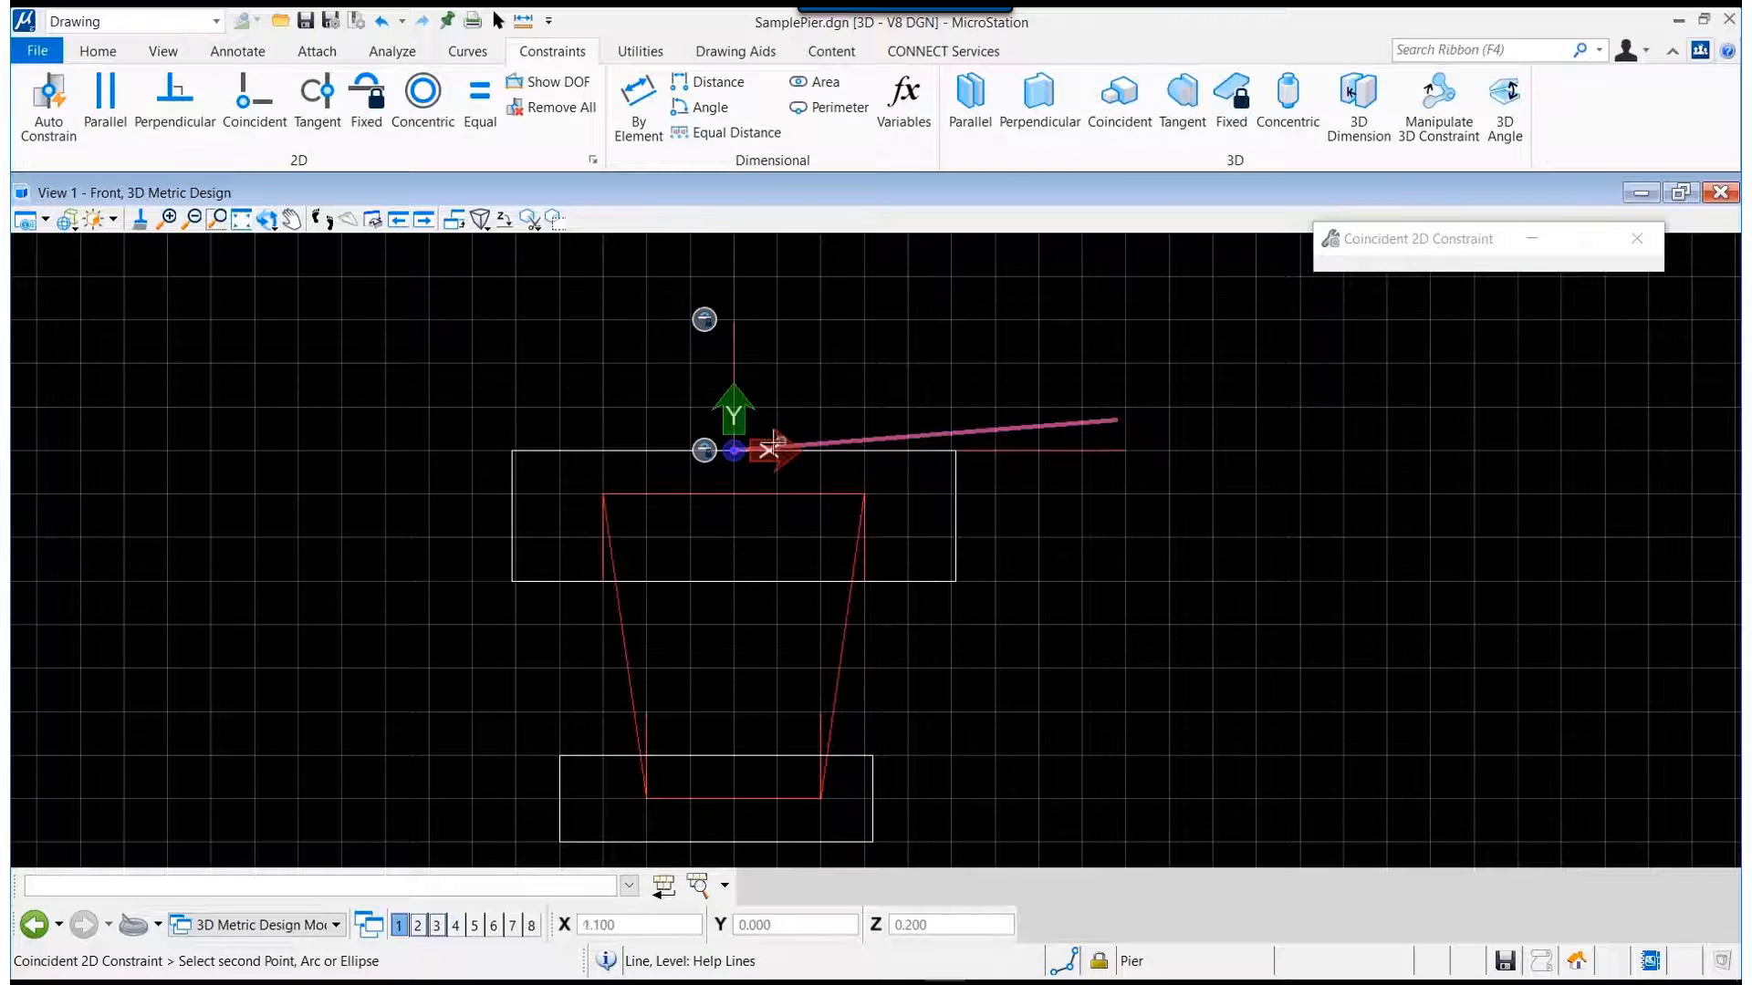
In MicroStation's SamplePier.dgn, make the help lines meeting at the origin coincident with the vertical help line's lower end.
left_click(733, 450)
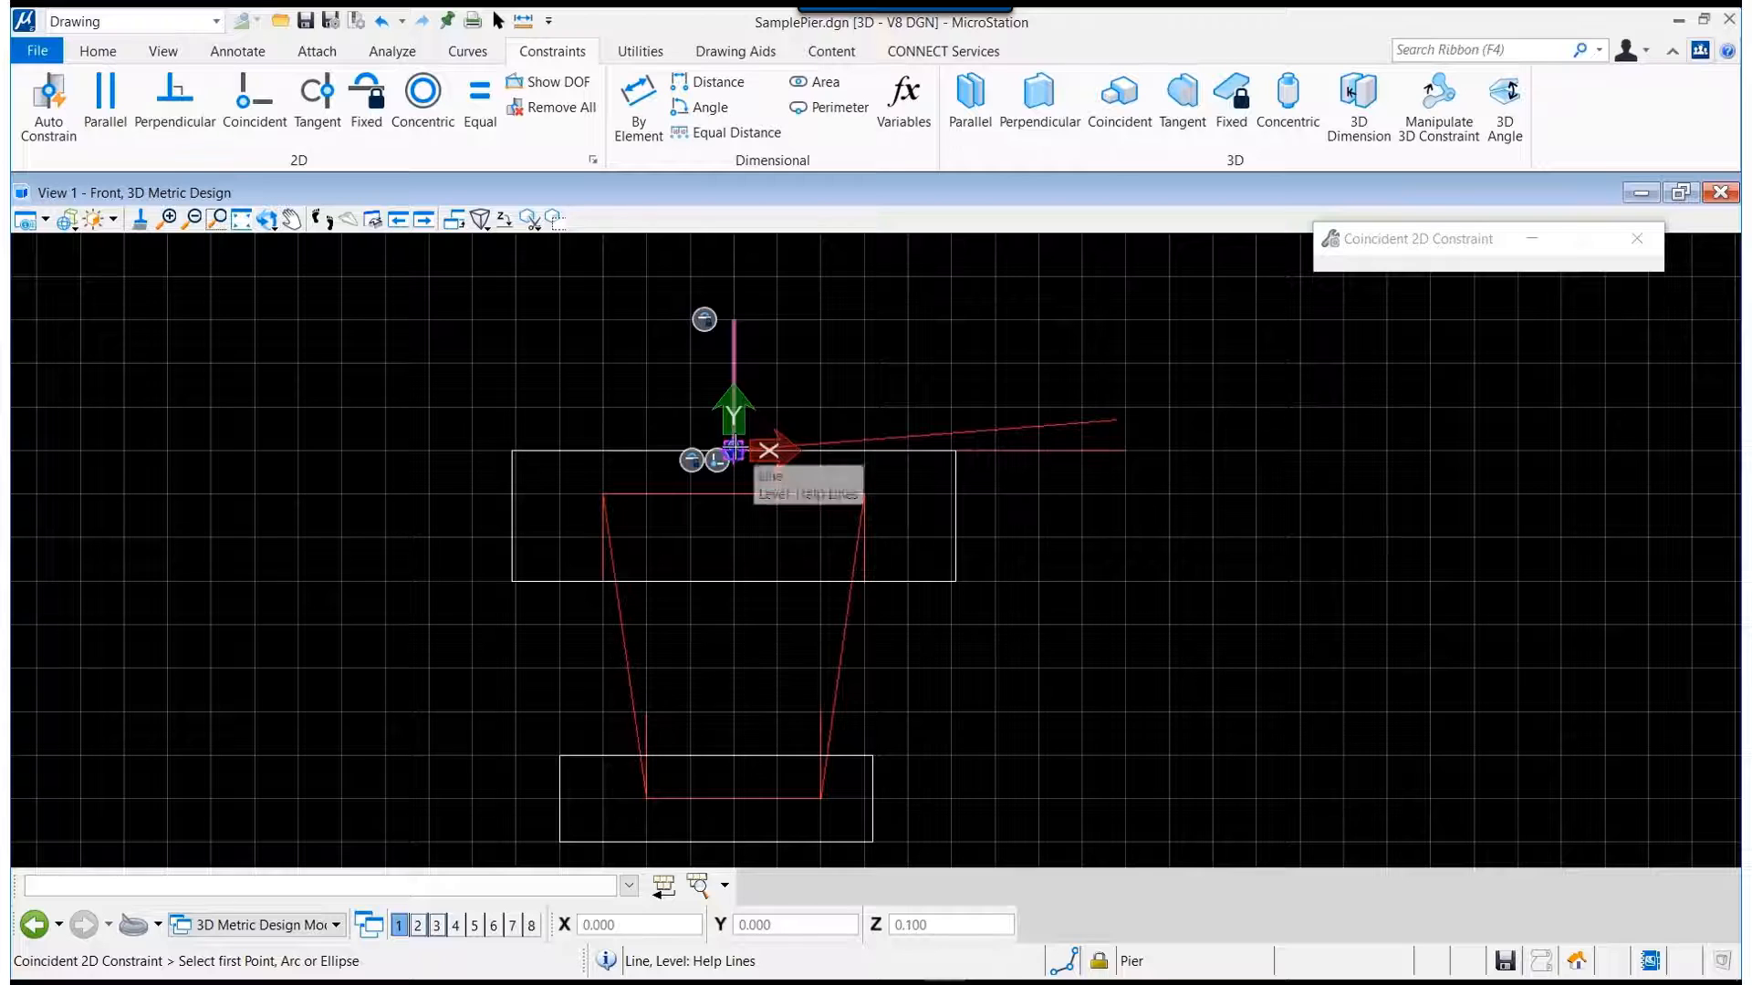
left_click(768, 451)
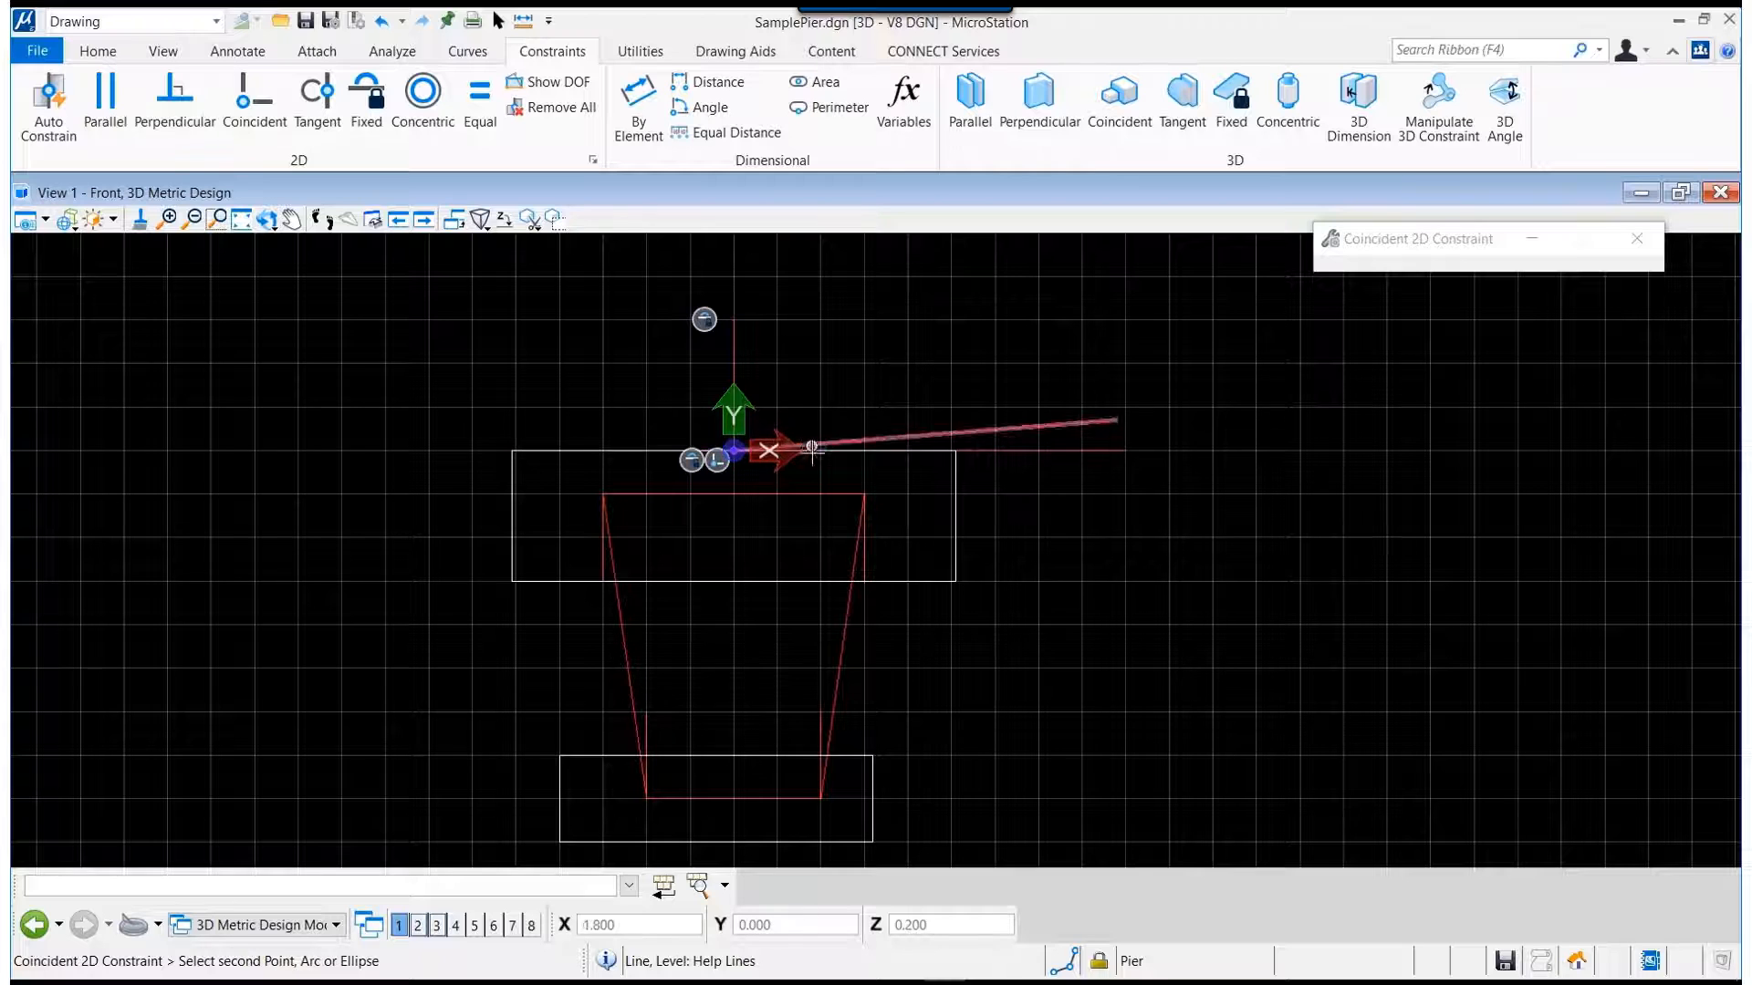
left_click(734, 450)
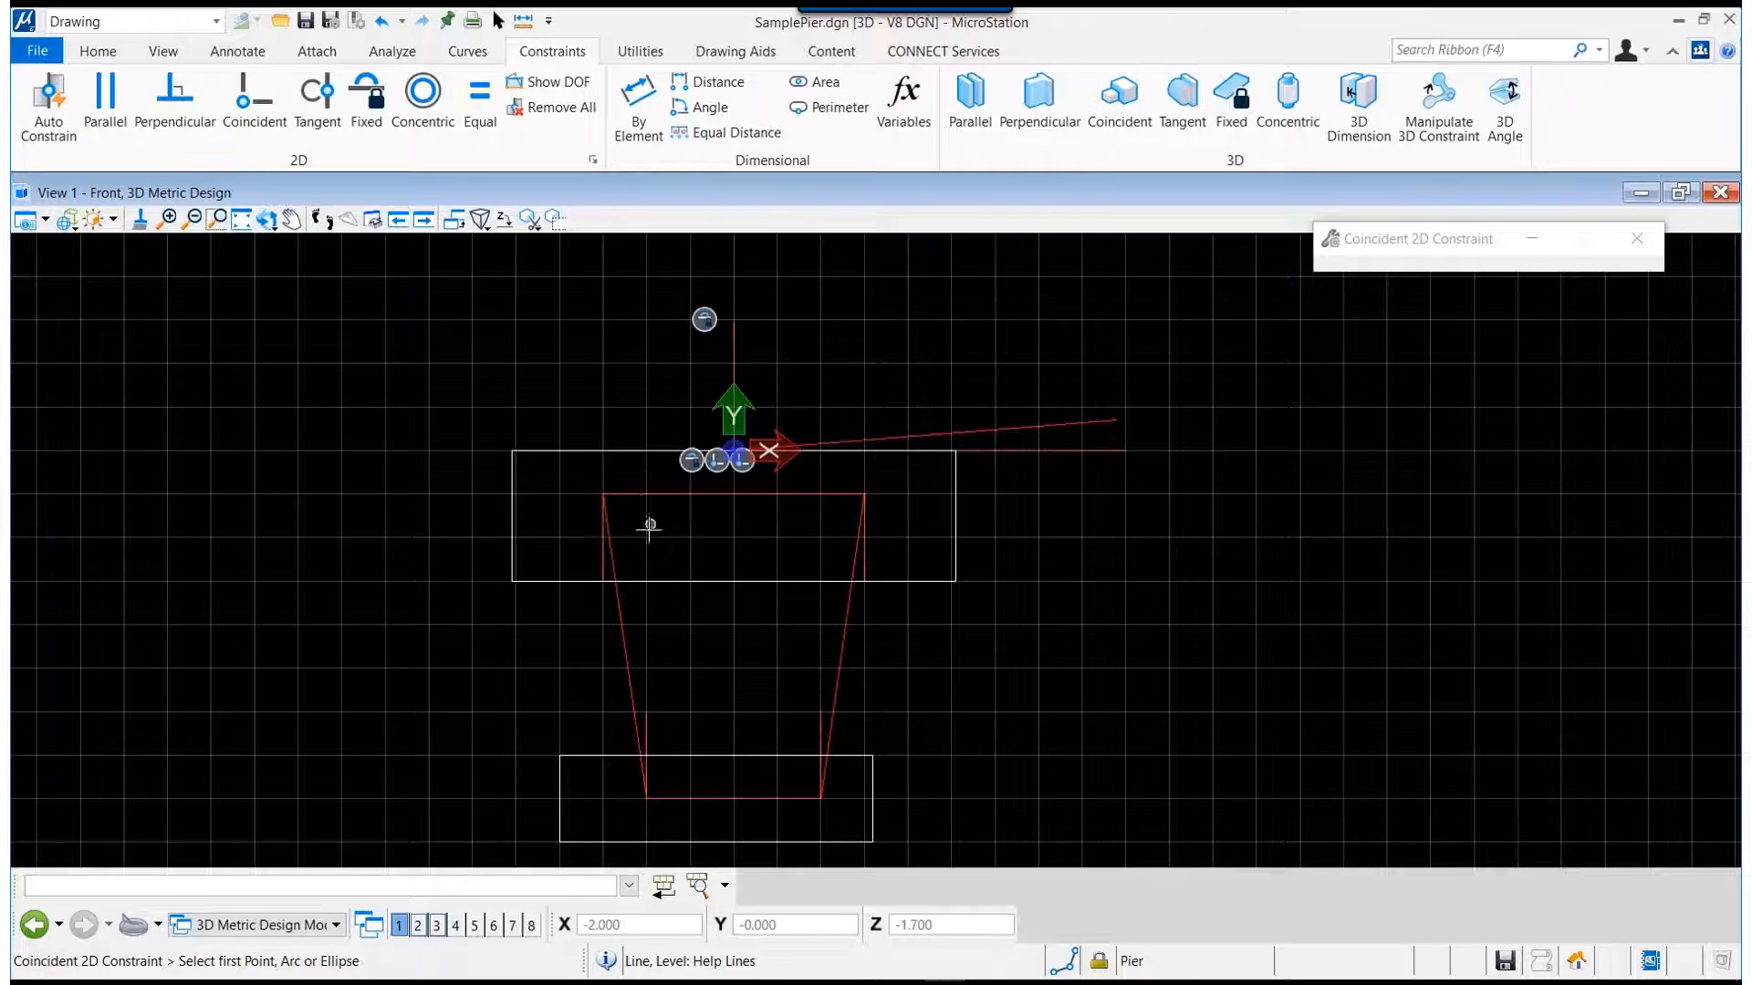
Apply coincident 2D constraints where the column guide lines meet at both upper corners, and start on the column's lower corner.
left_click(604, 493)
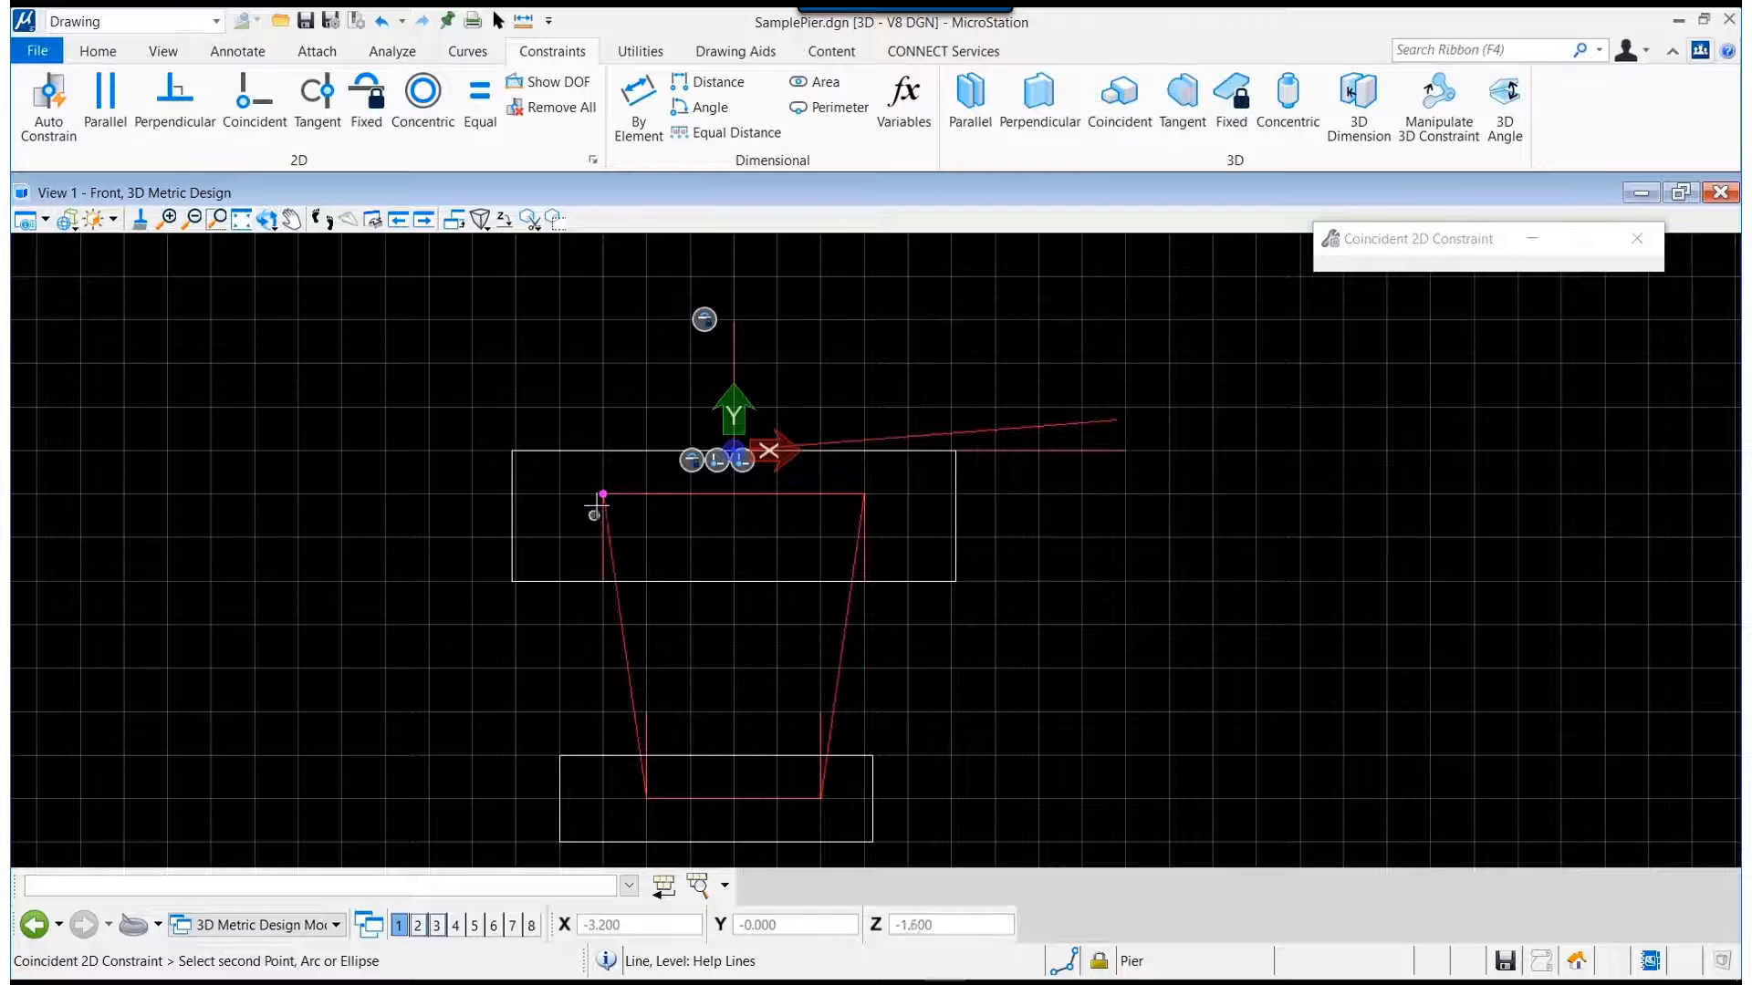
left_click(603, 497)
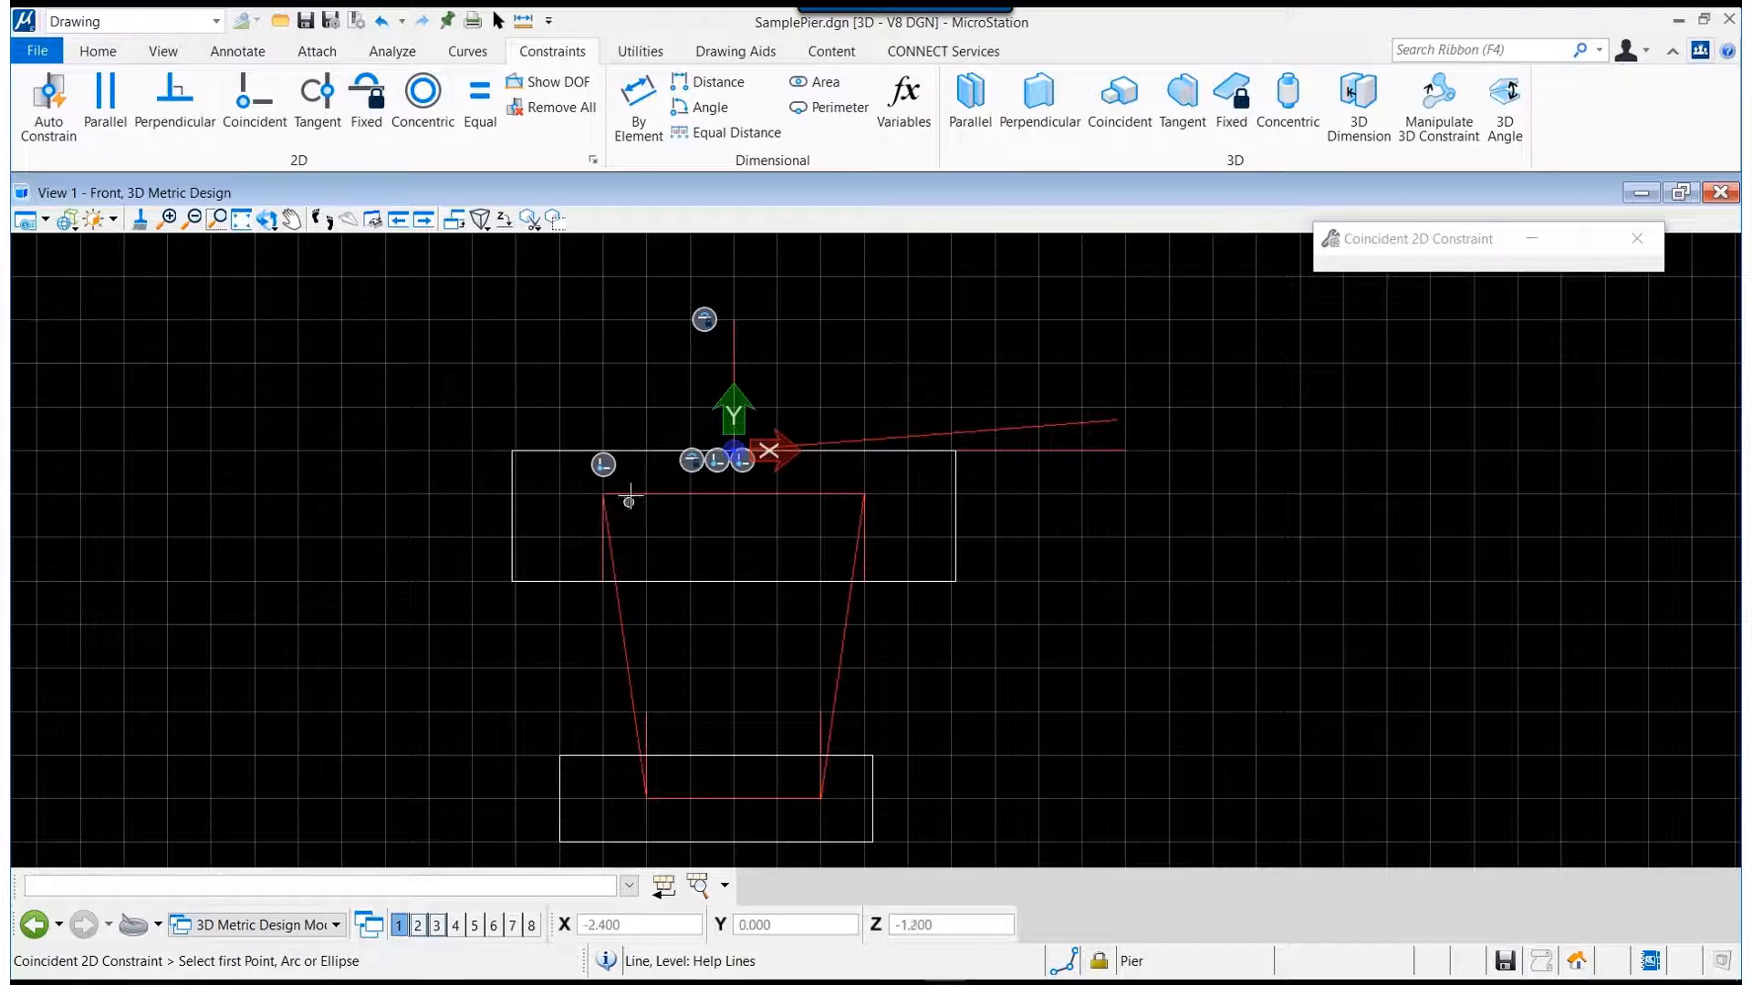
left_click(604, 497)
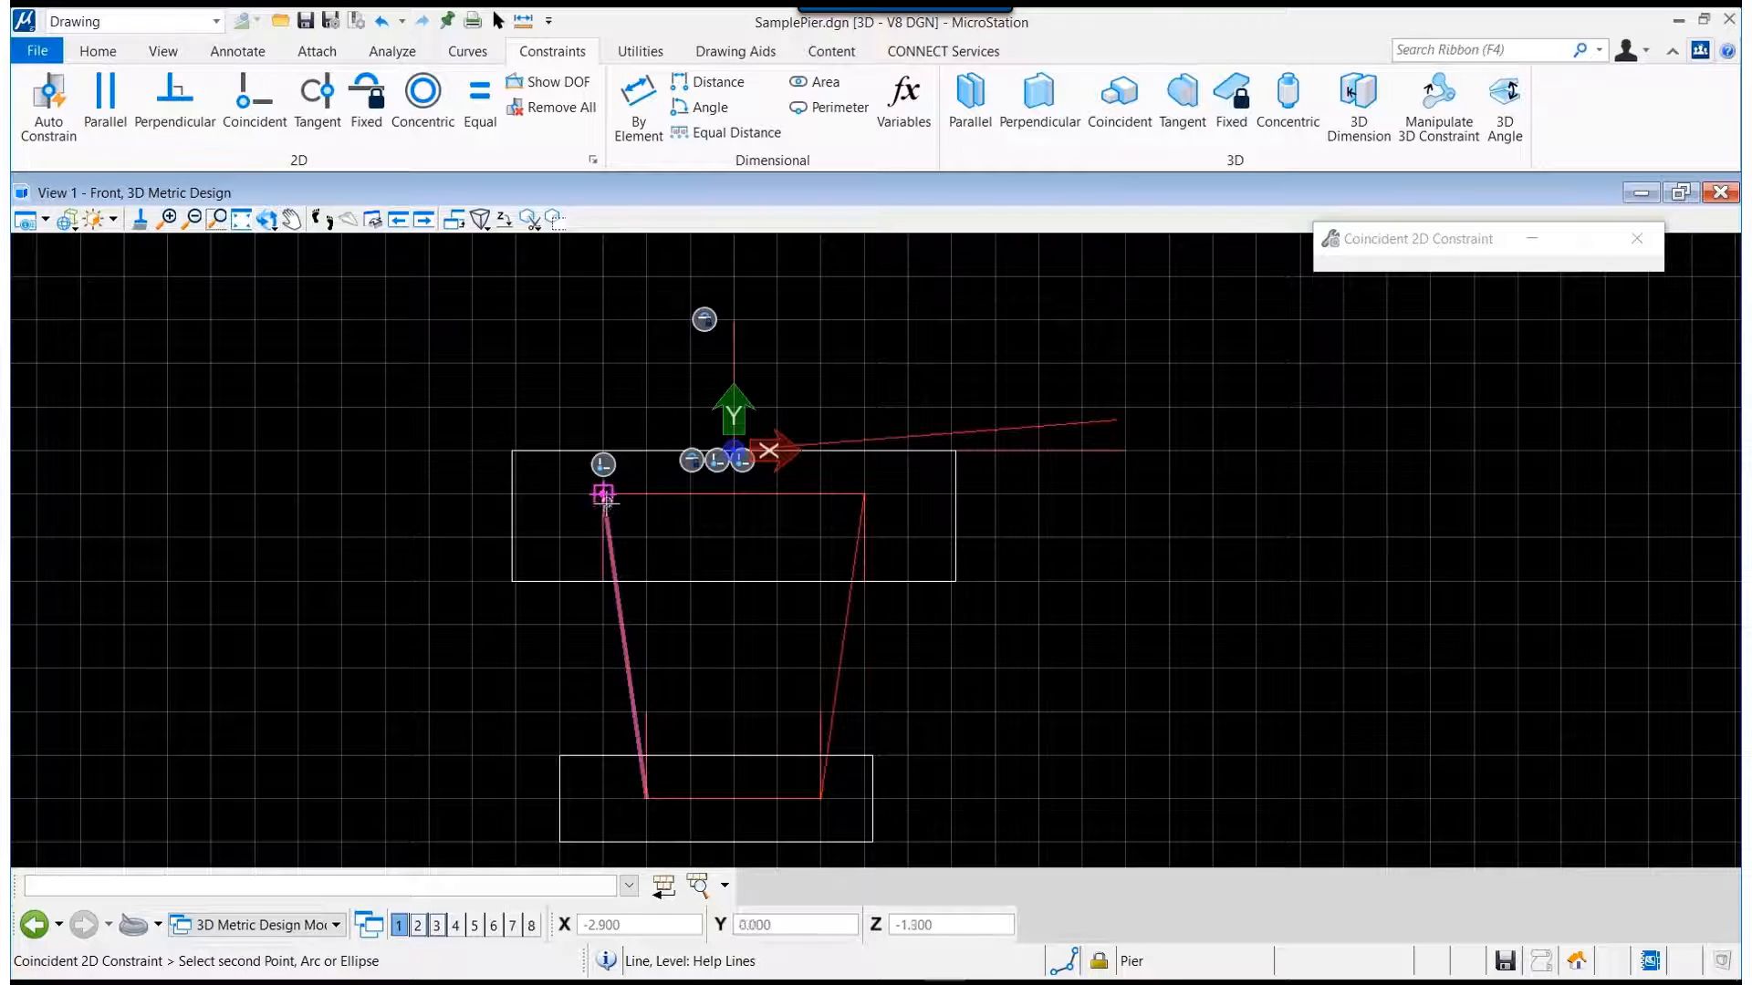
left_click(604, 497)
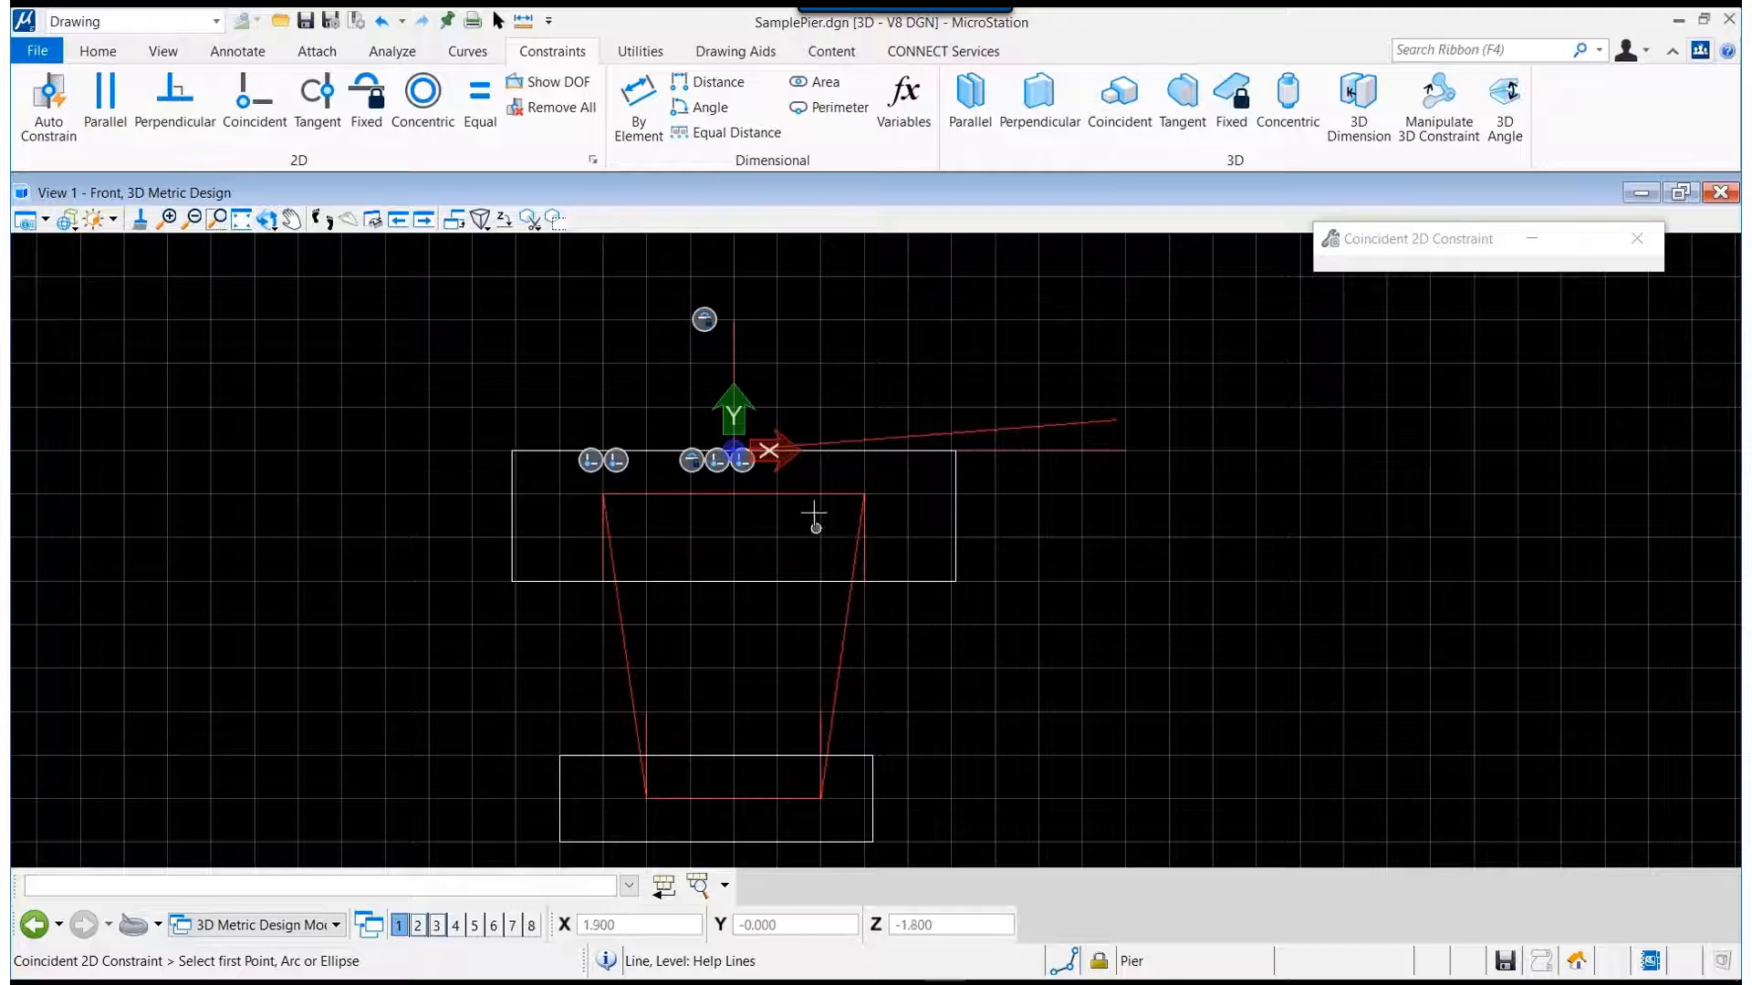
left_click(863, 496)
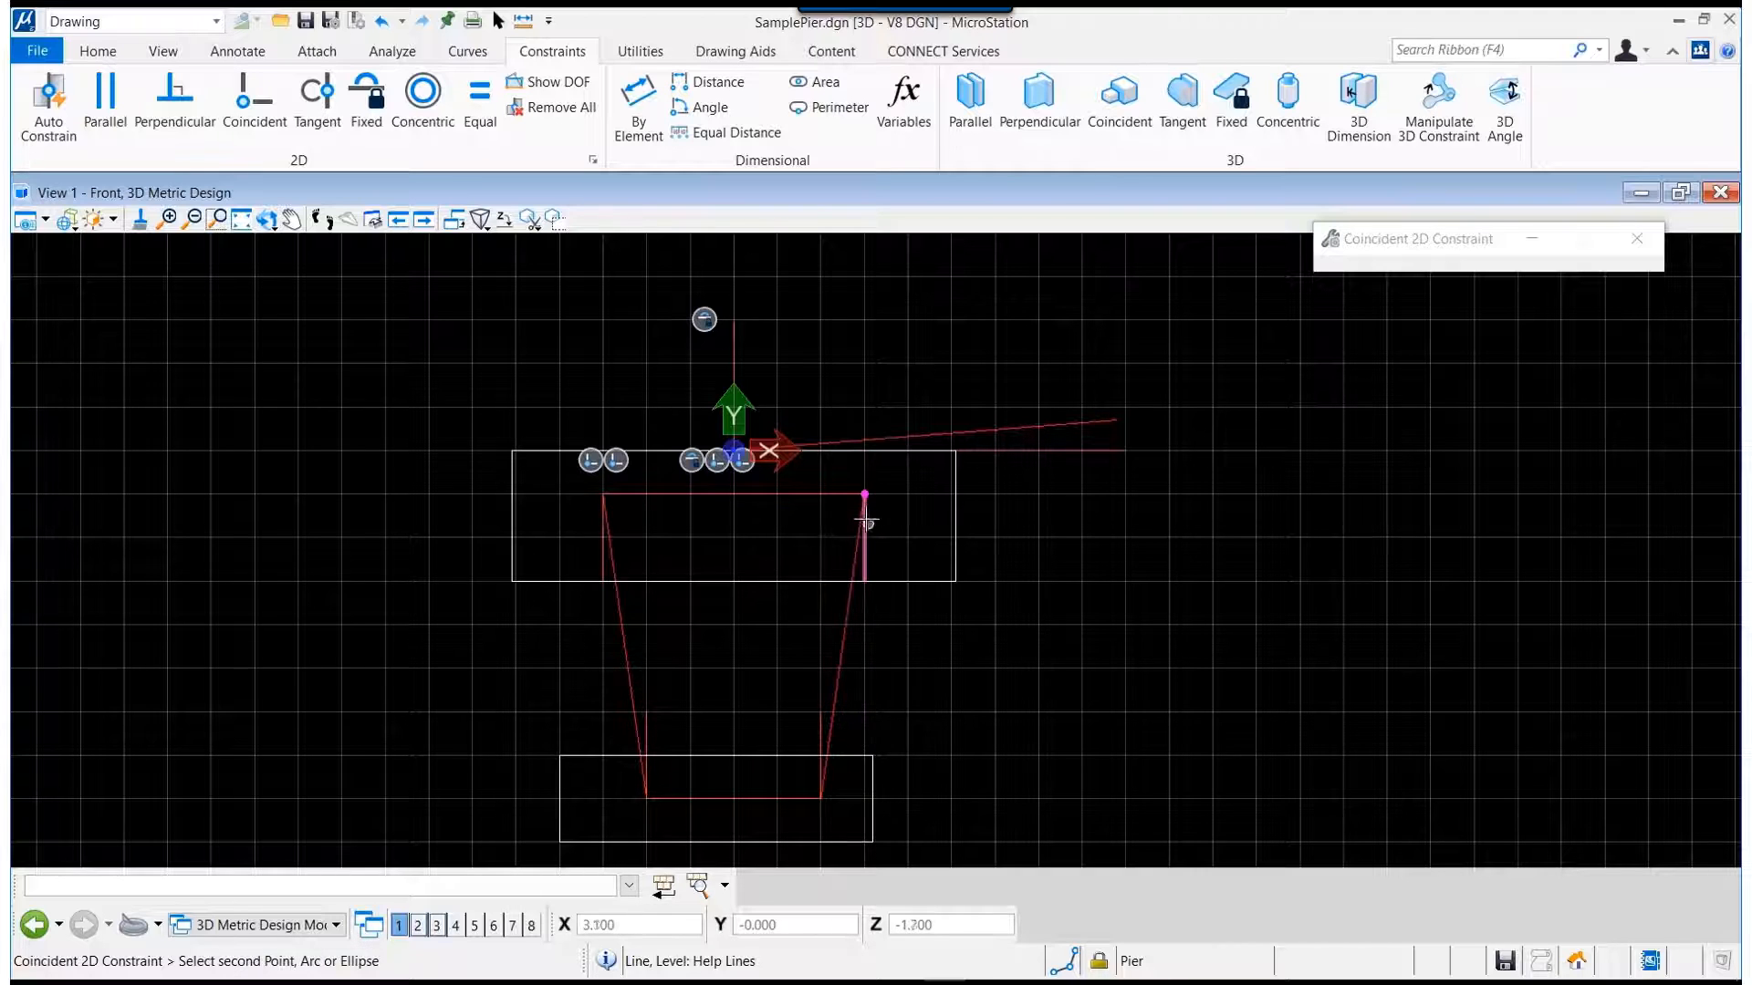
left_click(863, 496)
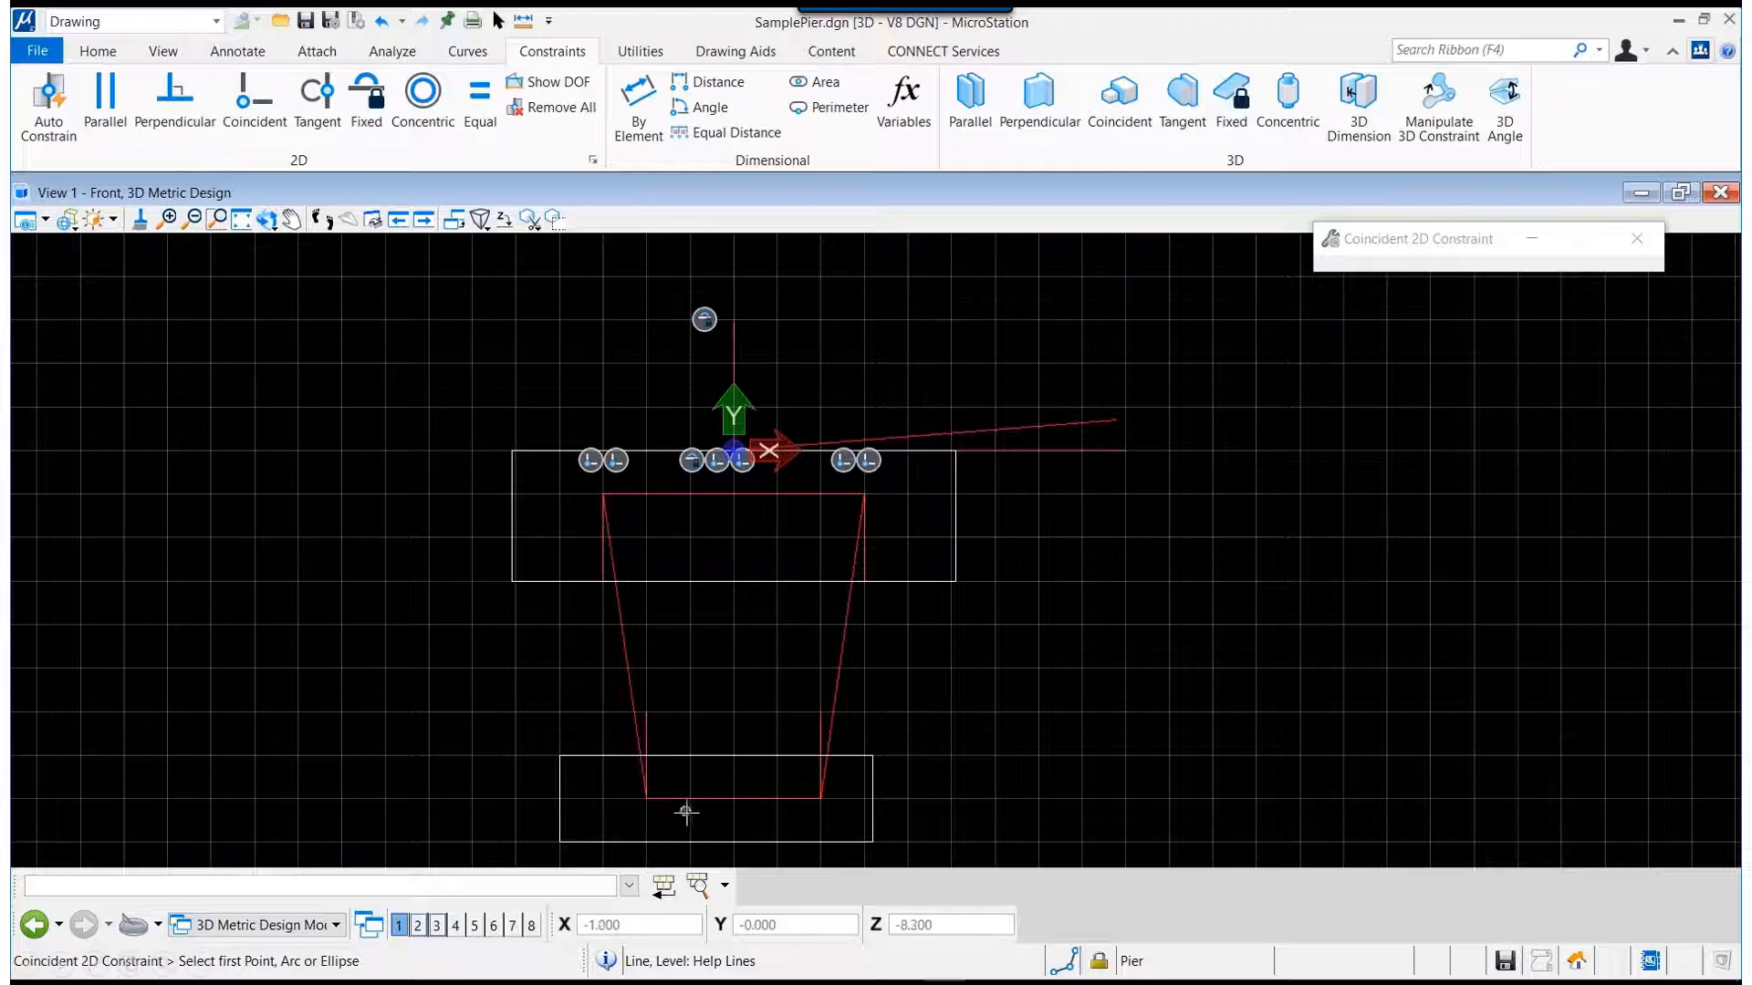
left_click(647, 799)
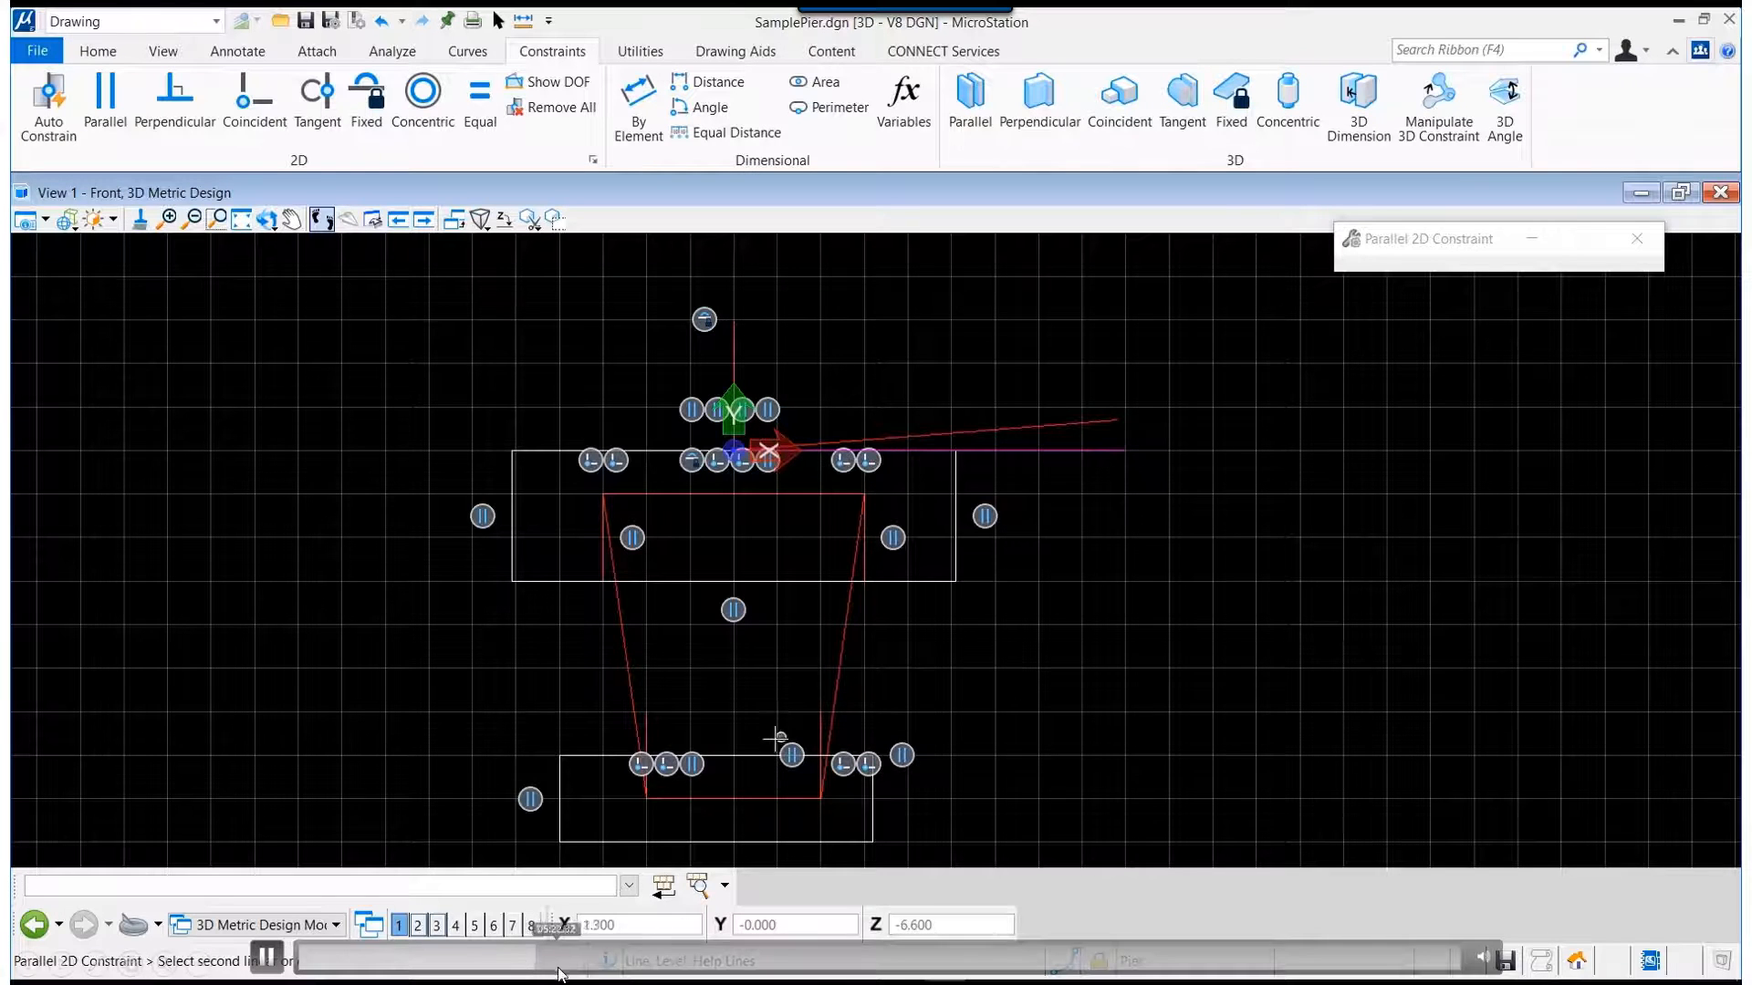
Add an angle constraint between the vertical and sloped help lines, driven by the SupAngle variable.
left_click(551, 956)
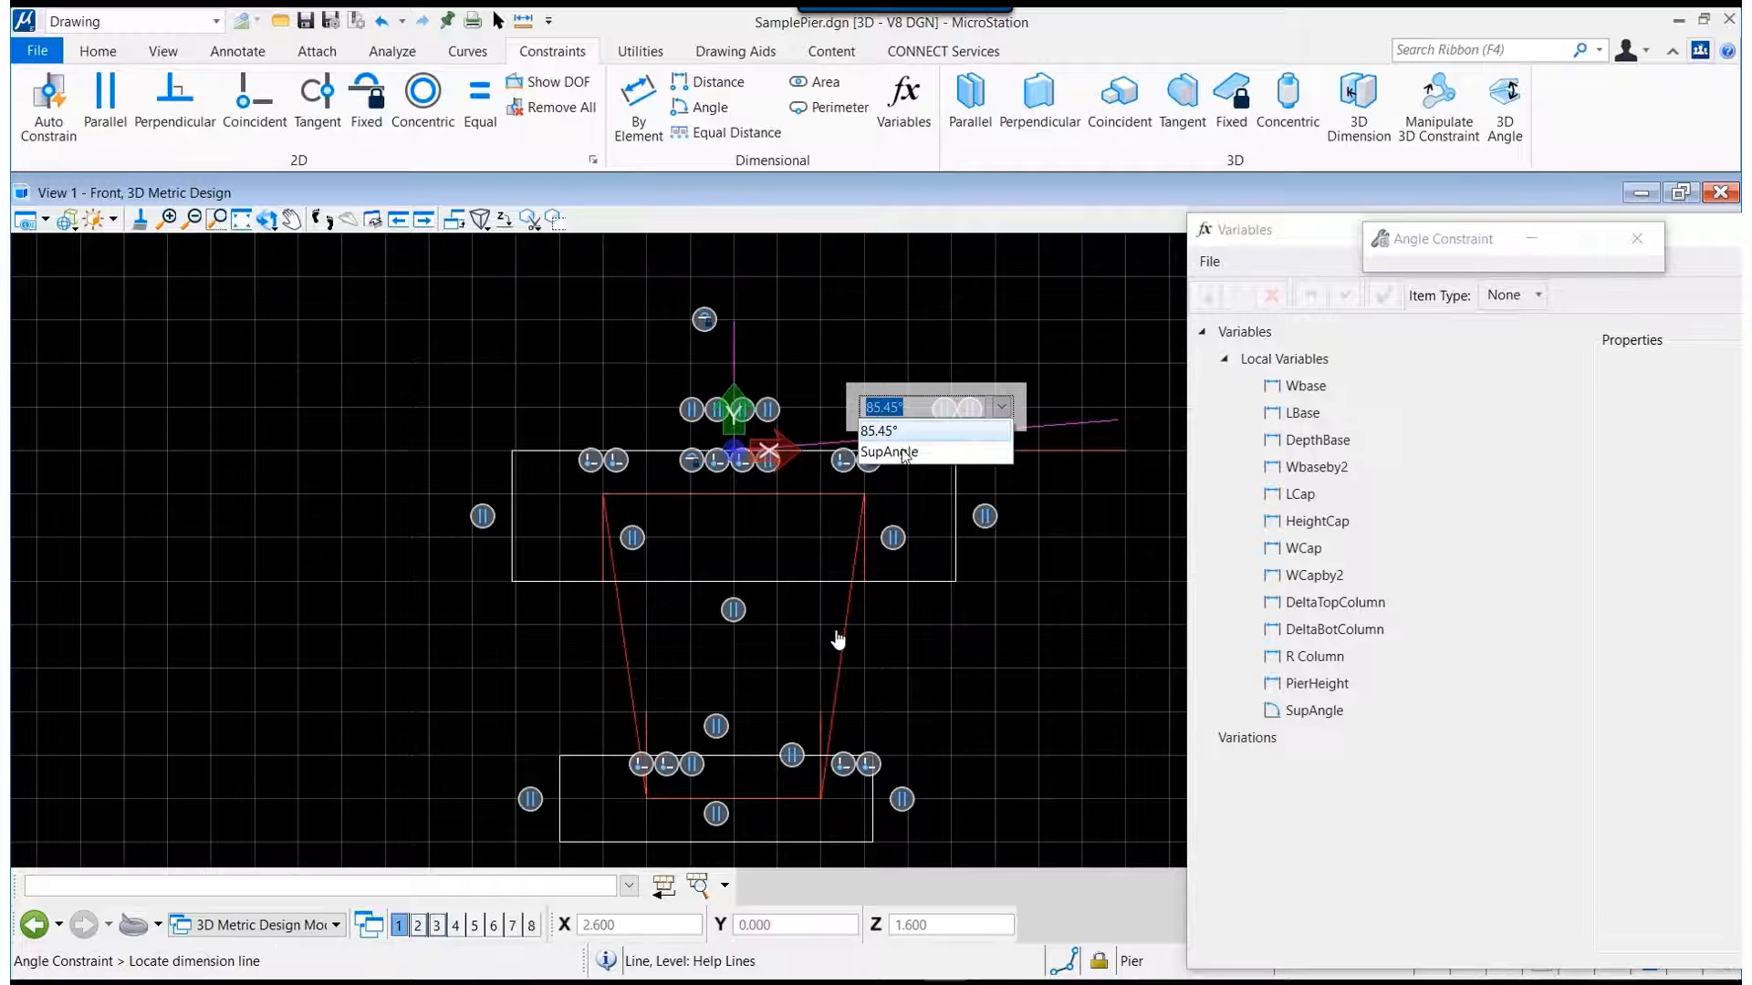
key("Return")
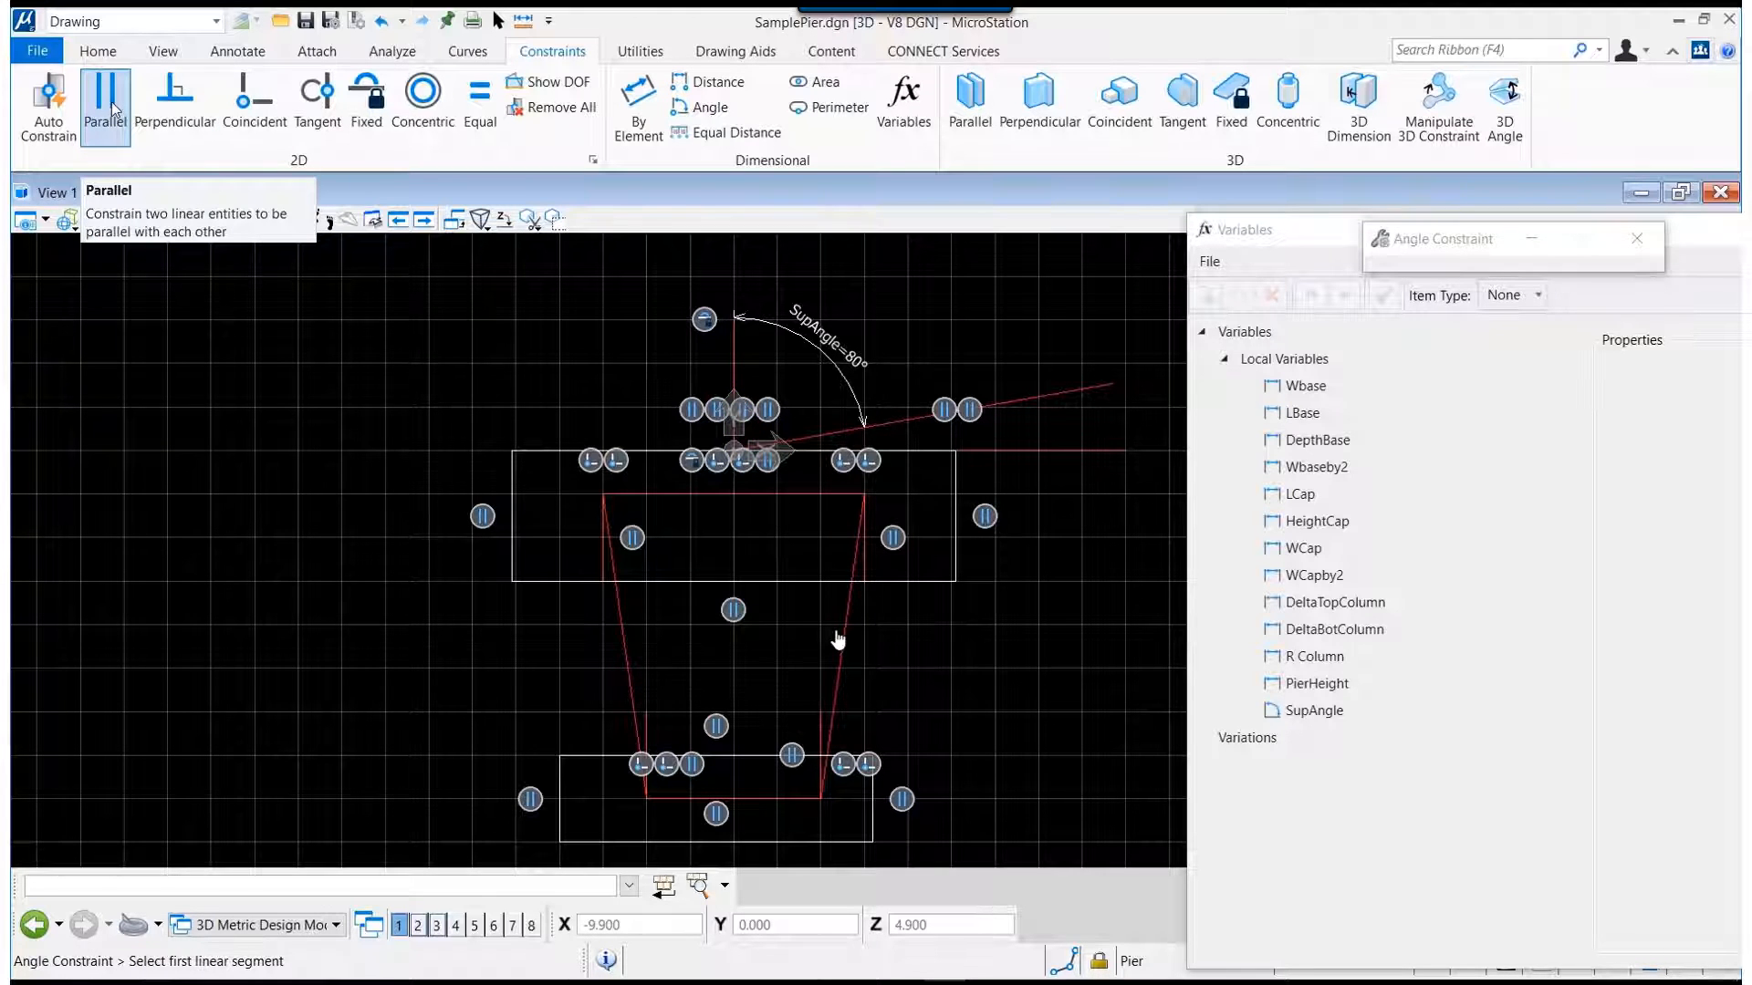
Make the pier cap's upper edge coincident with the help lines' common point at the origin.
left_click(246, 111)
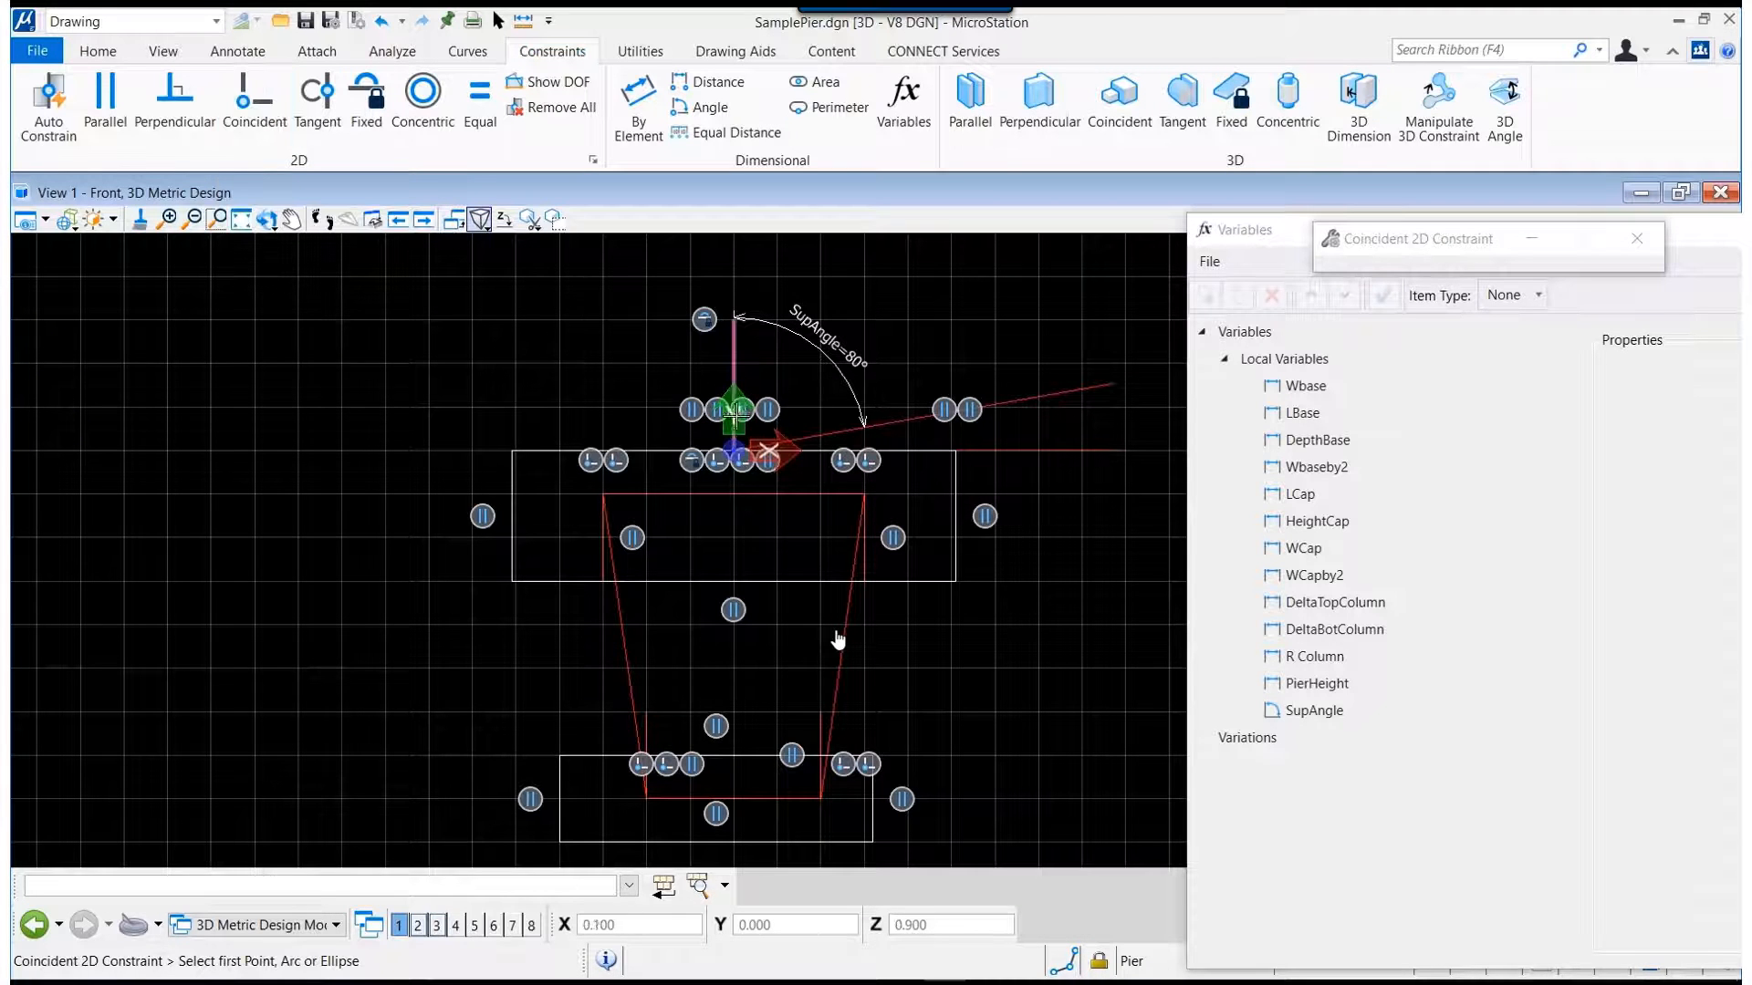
left_click(733, 451)
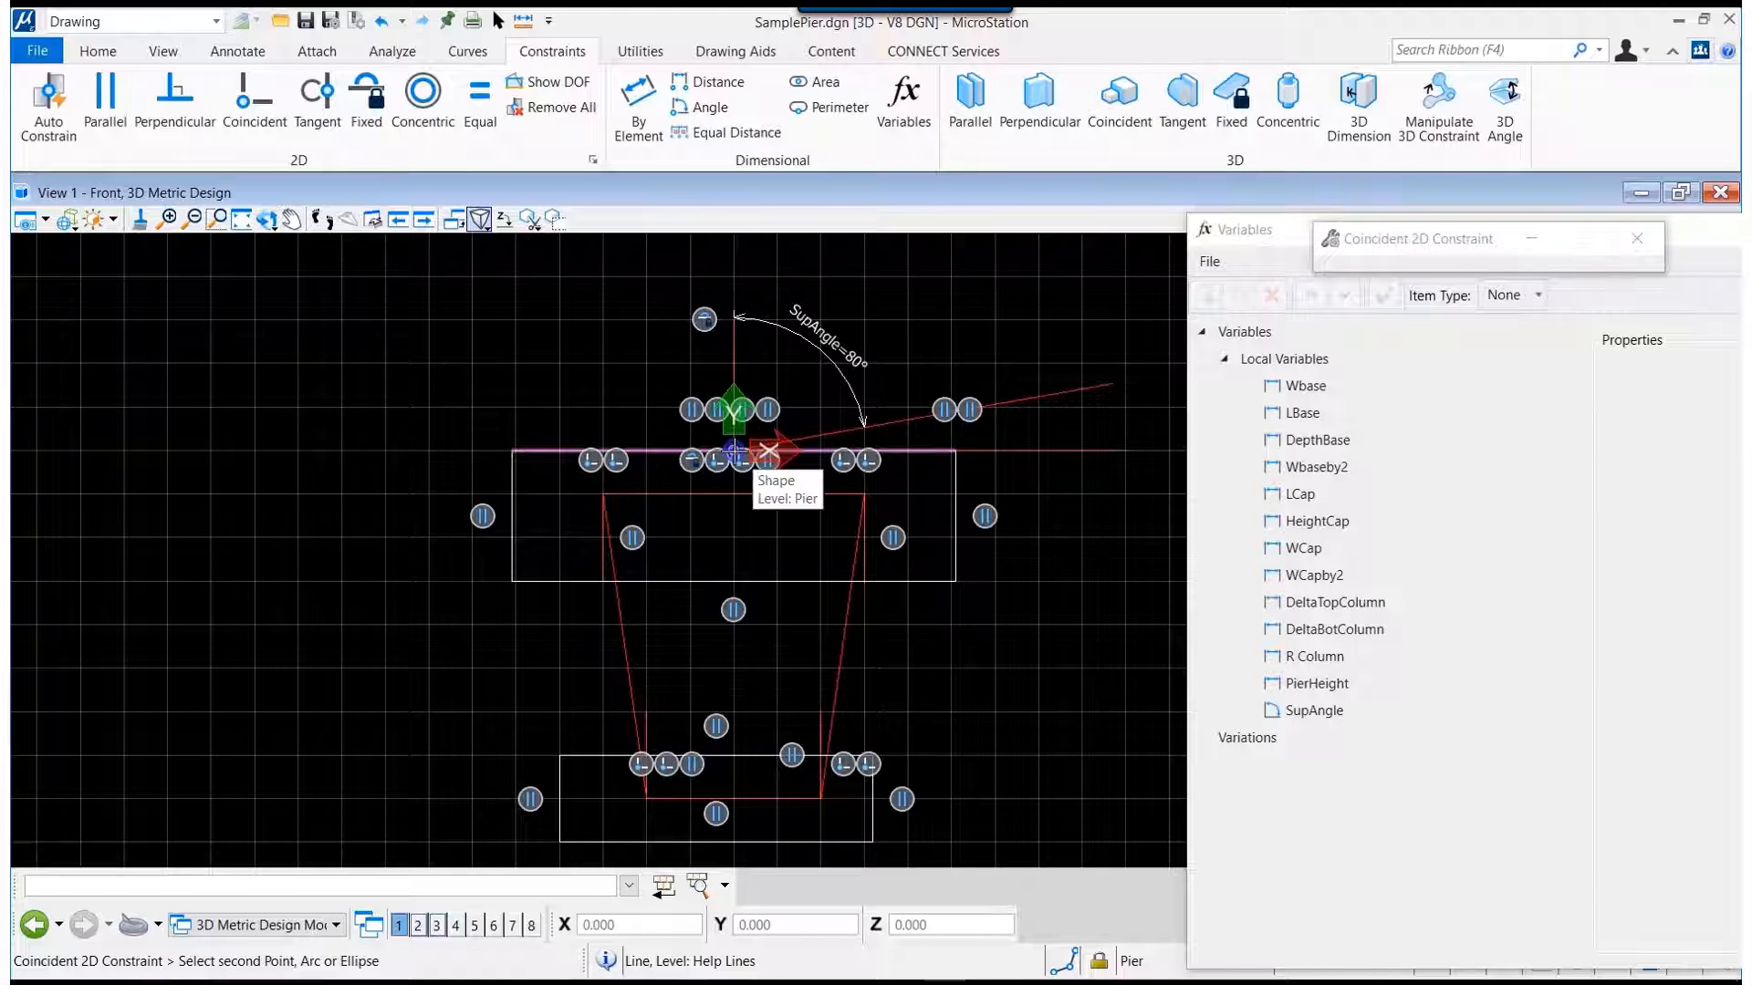
left_click(764, 456)
left_click(768, 452)
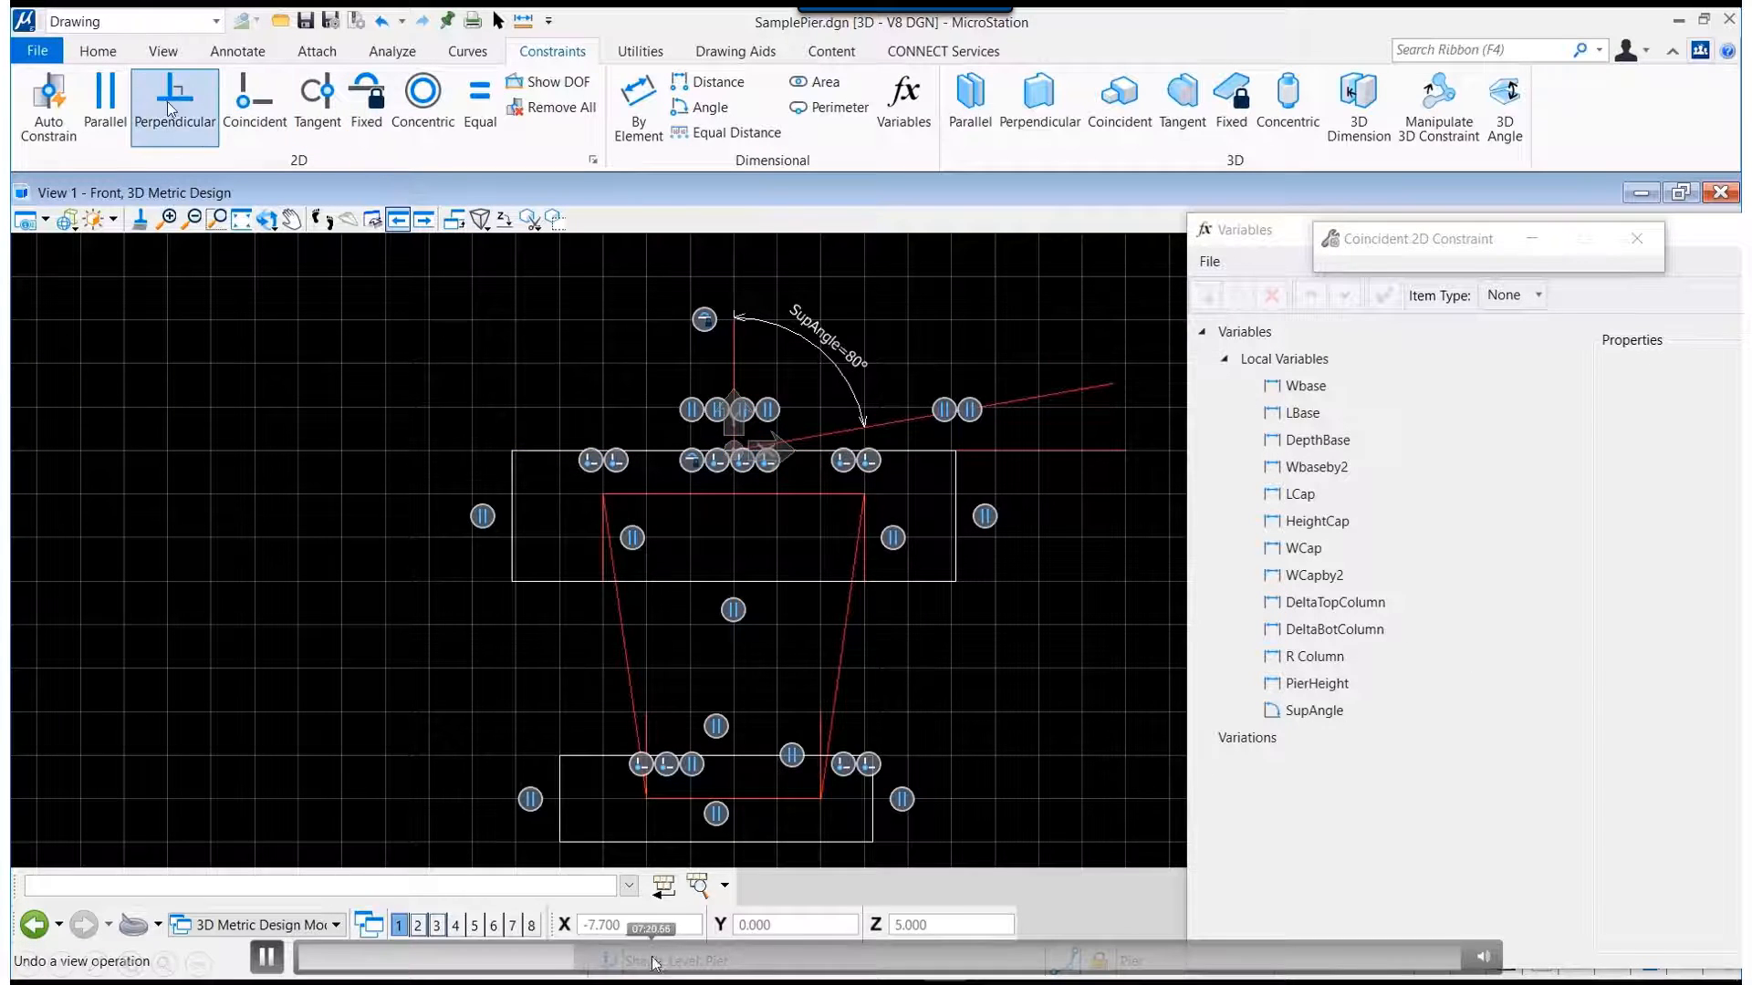
Constrain the pier cap's upper edge parallel to the sloped help line.
left_click(105, 103)
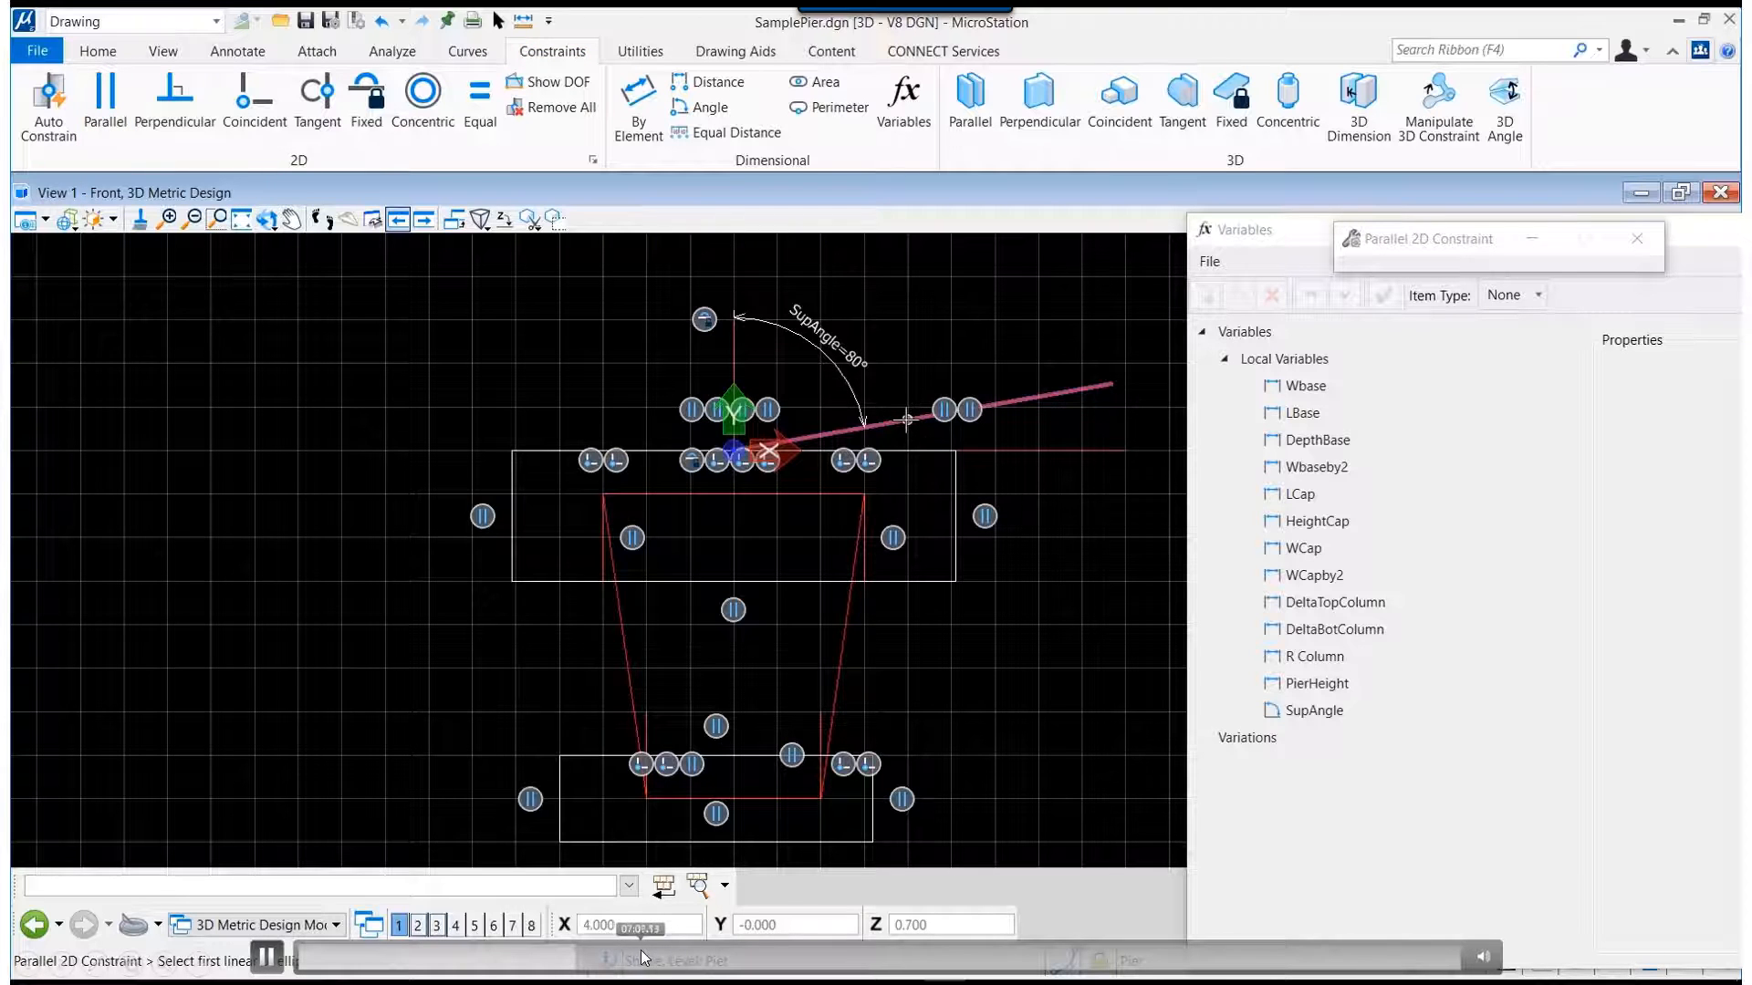
left_click(912, 419)
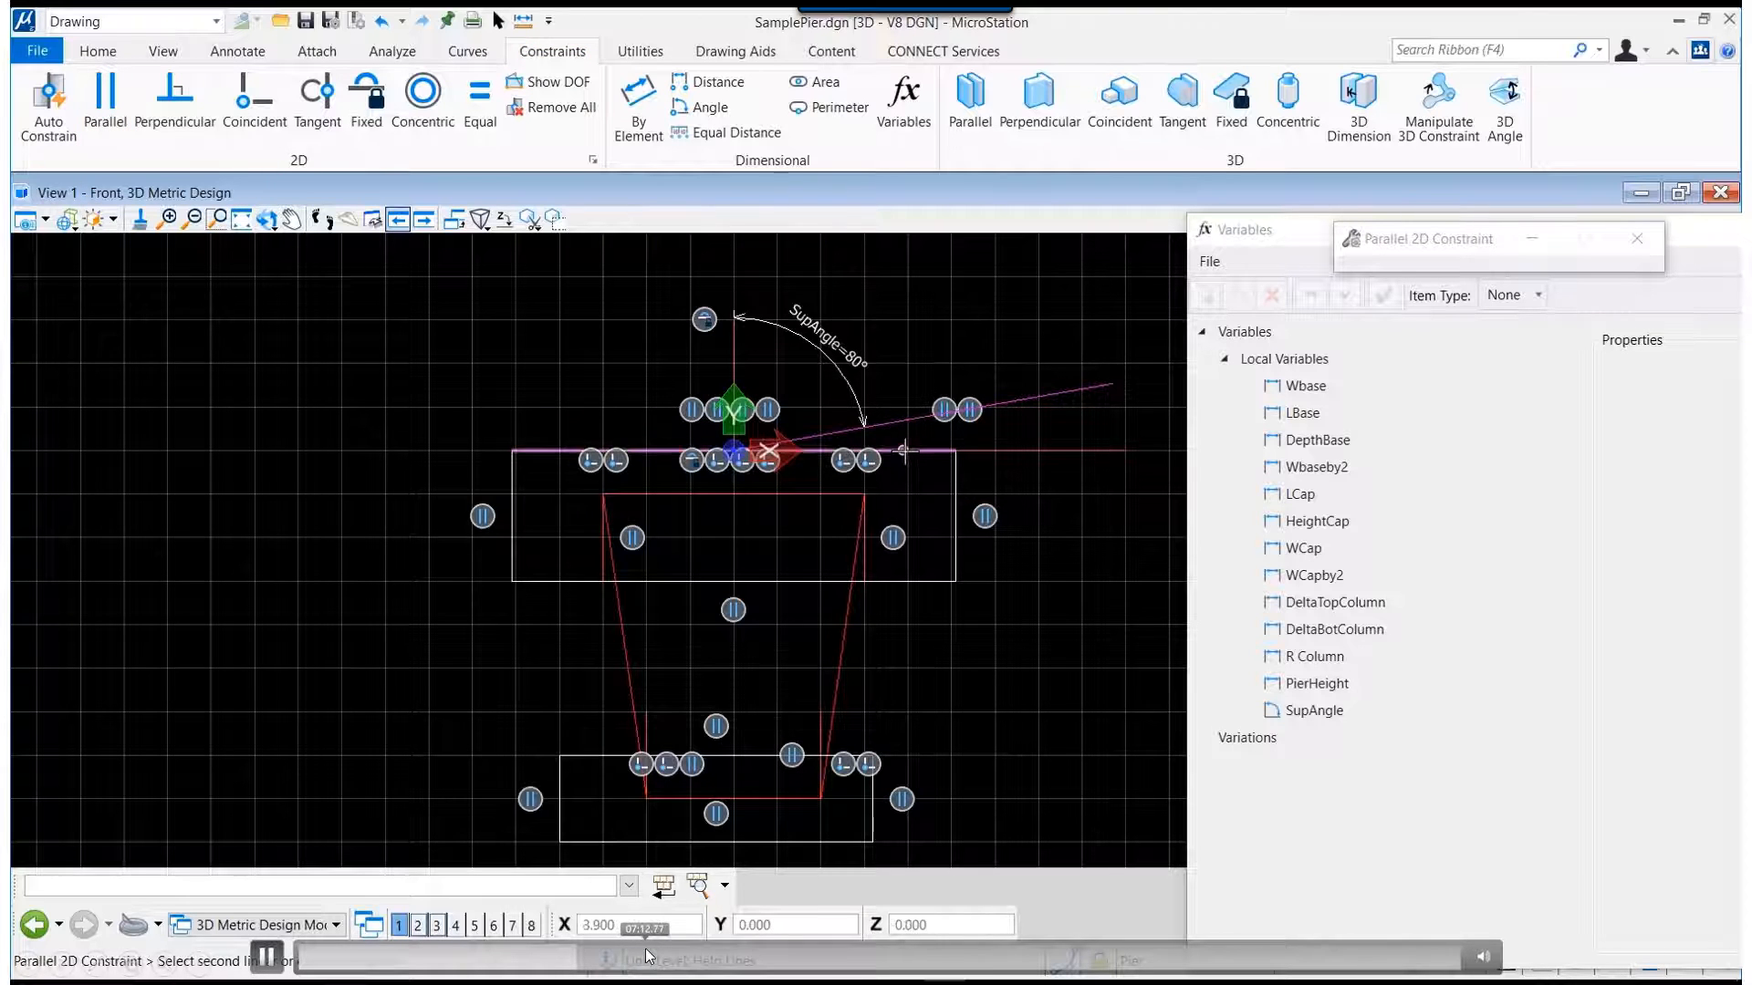
left_click(910, 471)
left_click(910, 474)
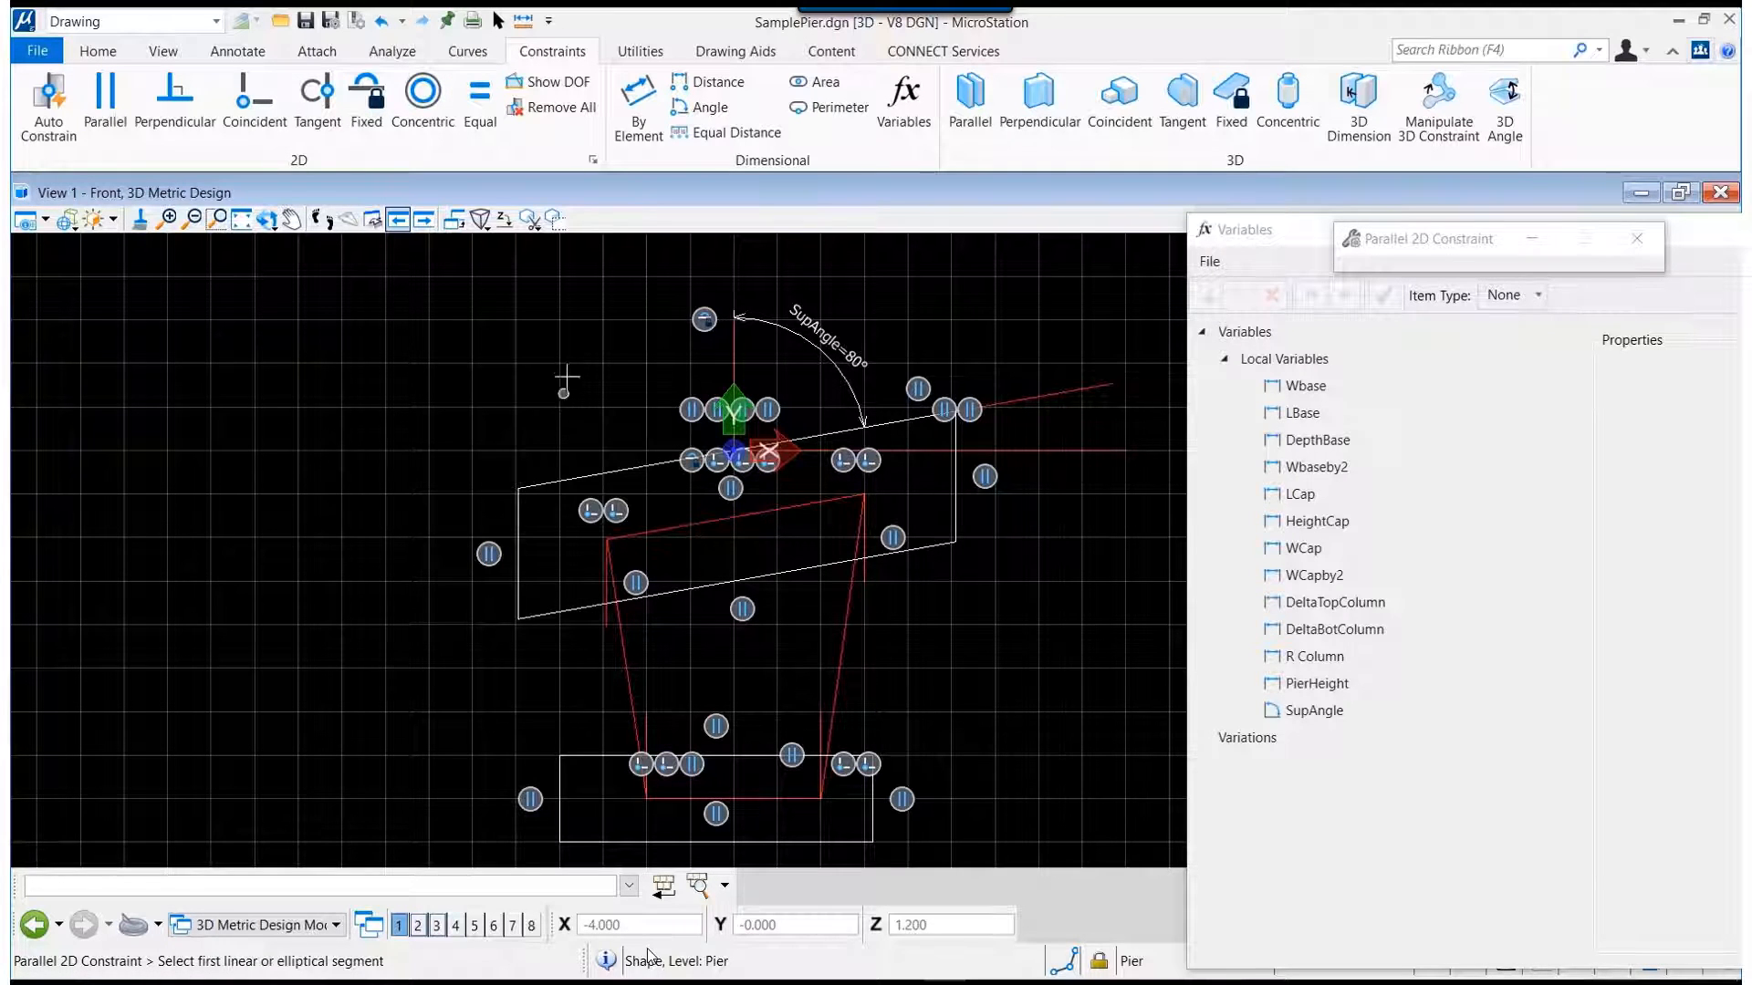
Apply an Equal 2D constraint between the vertical help line and the pier cap's left side.
left_click(488, 105)
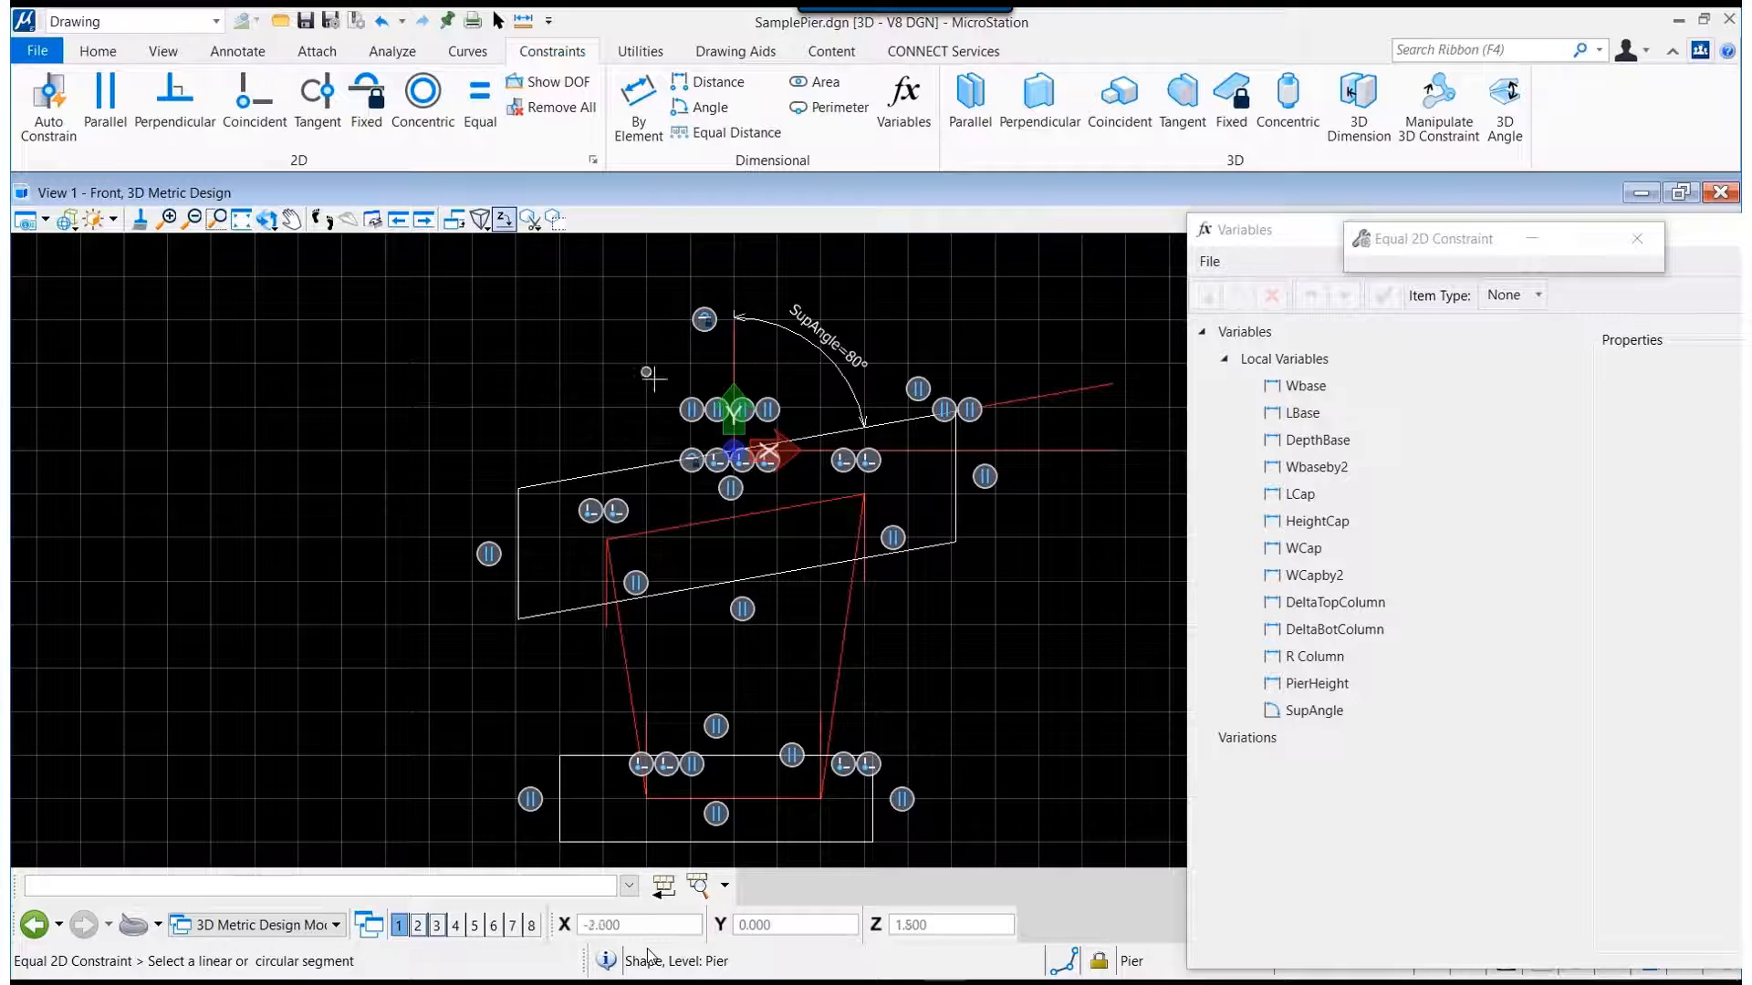
left_click(732, 359)
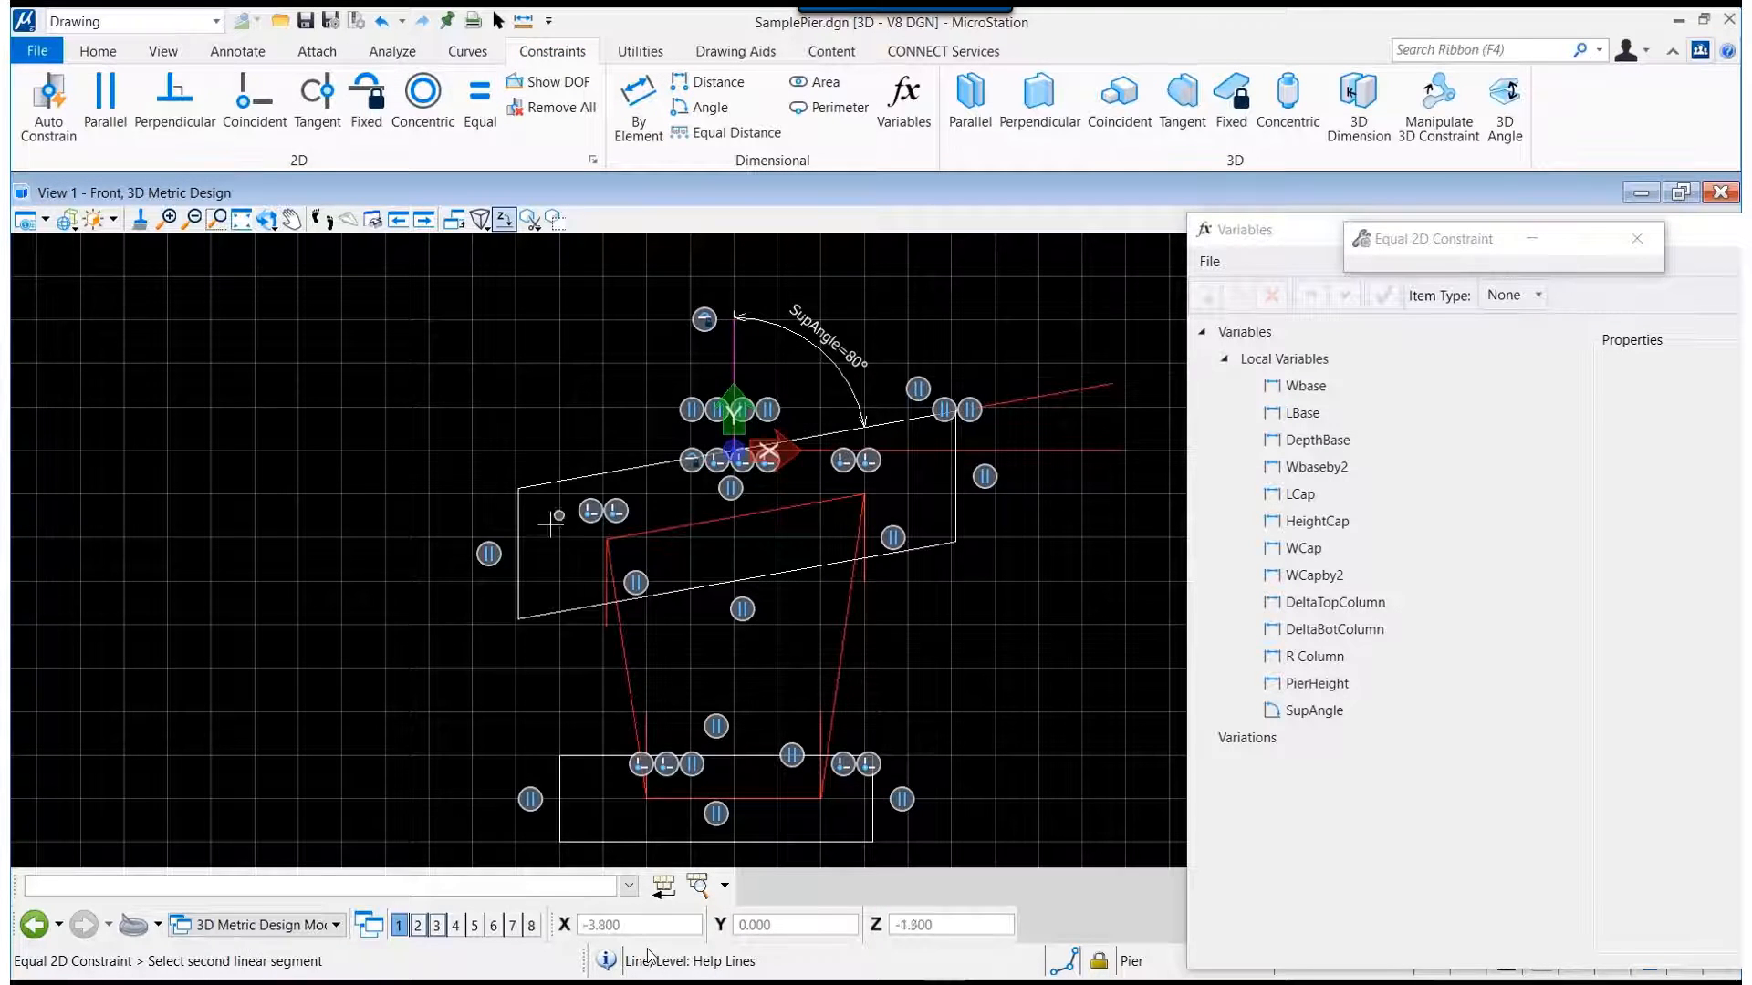
left_click(523, 545)
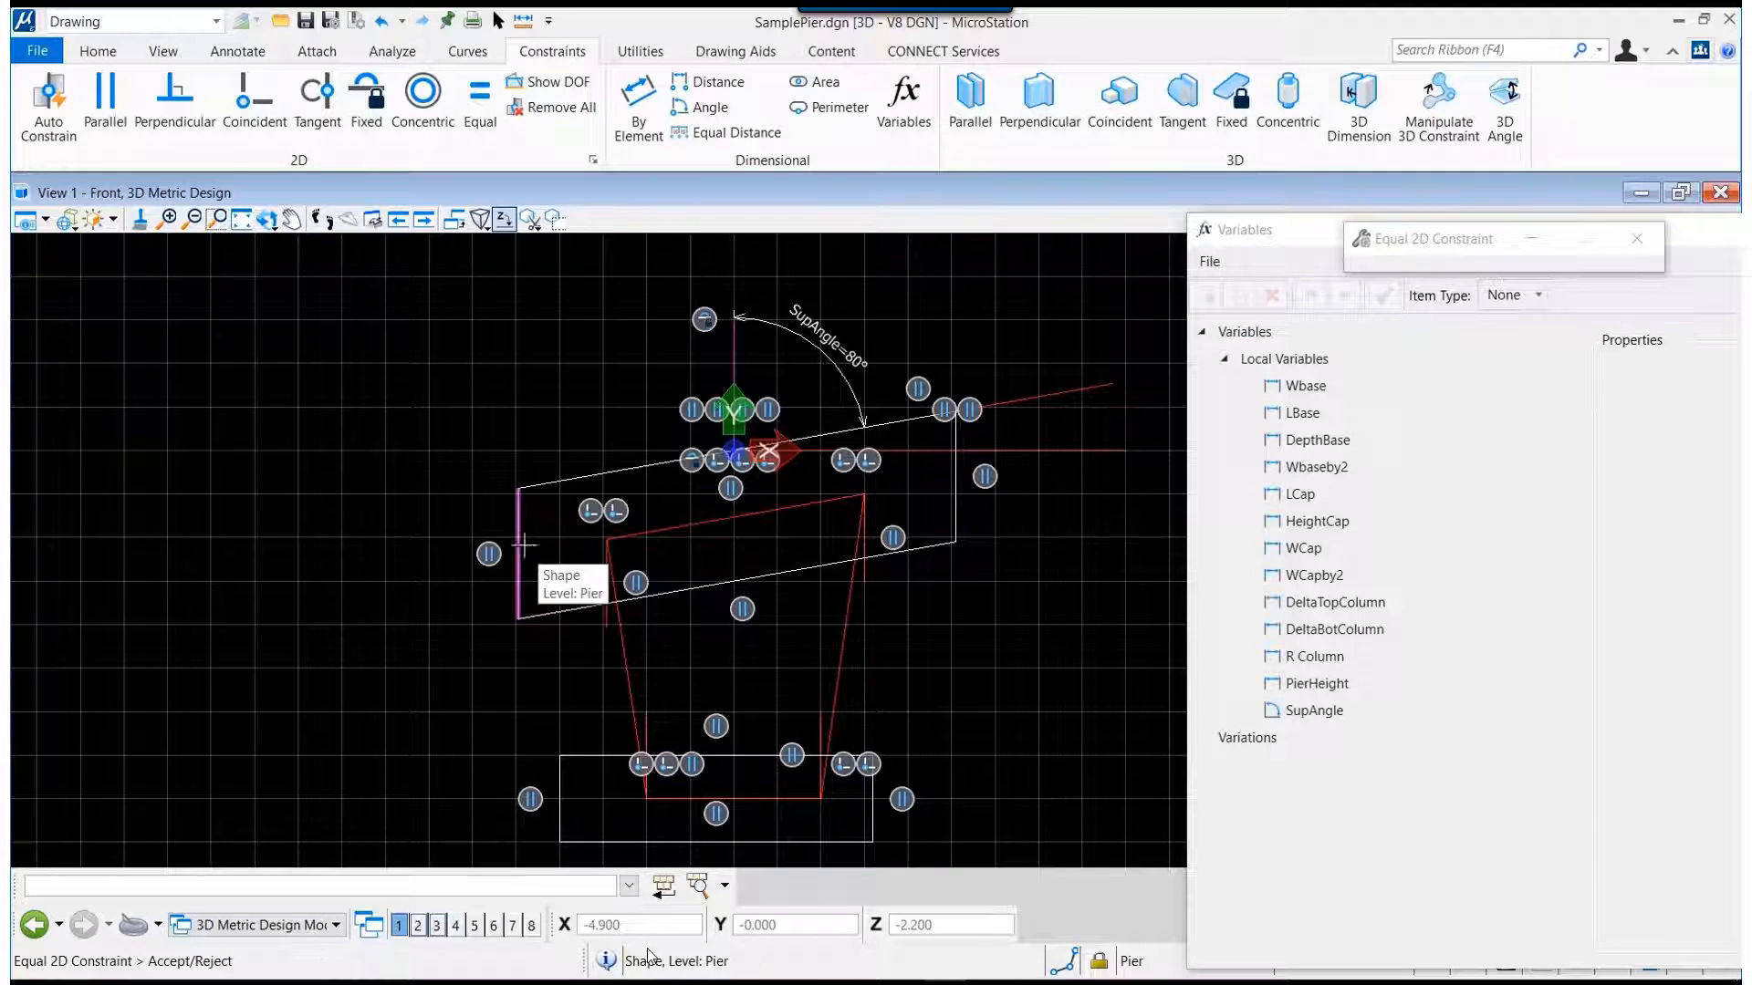
left_click(846, 526)
left_click(954, 481)
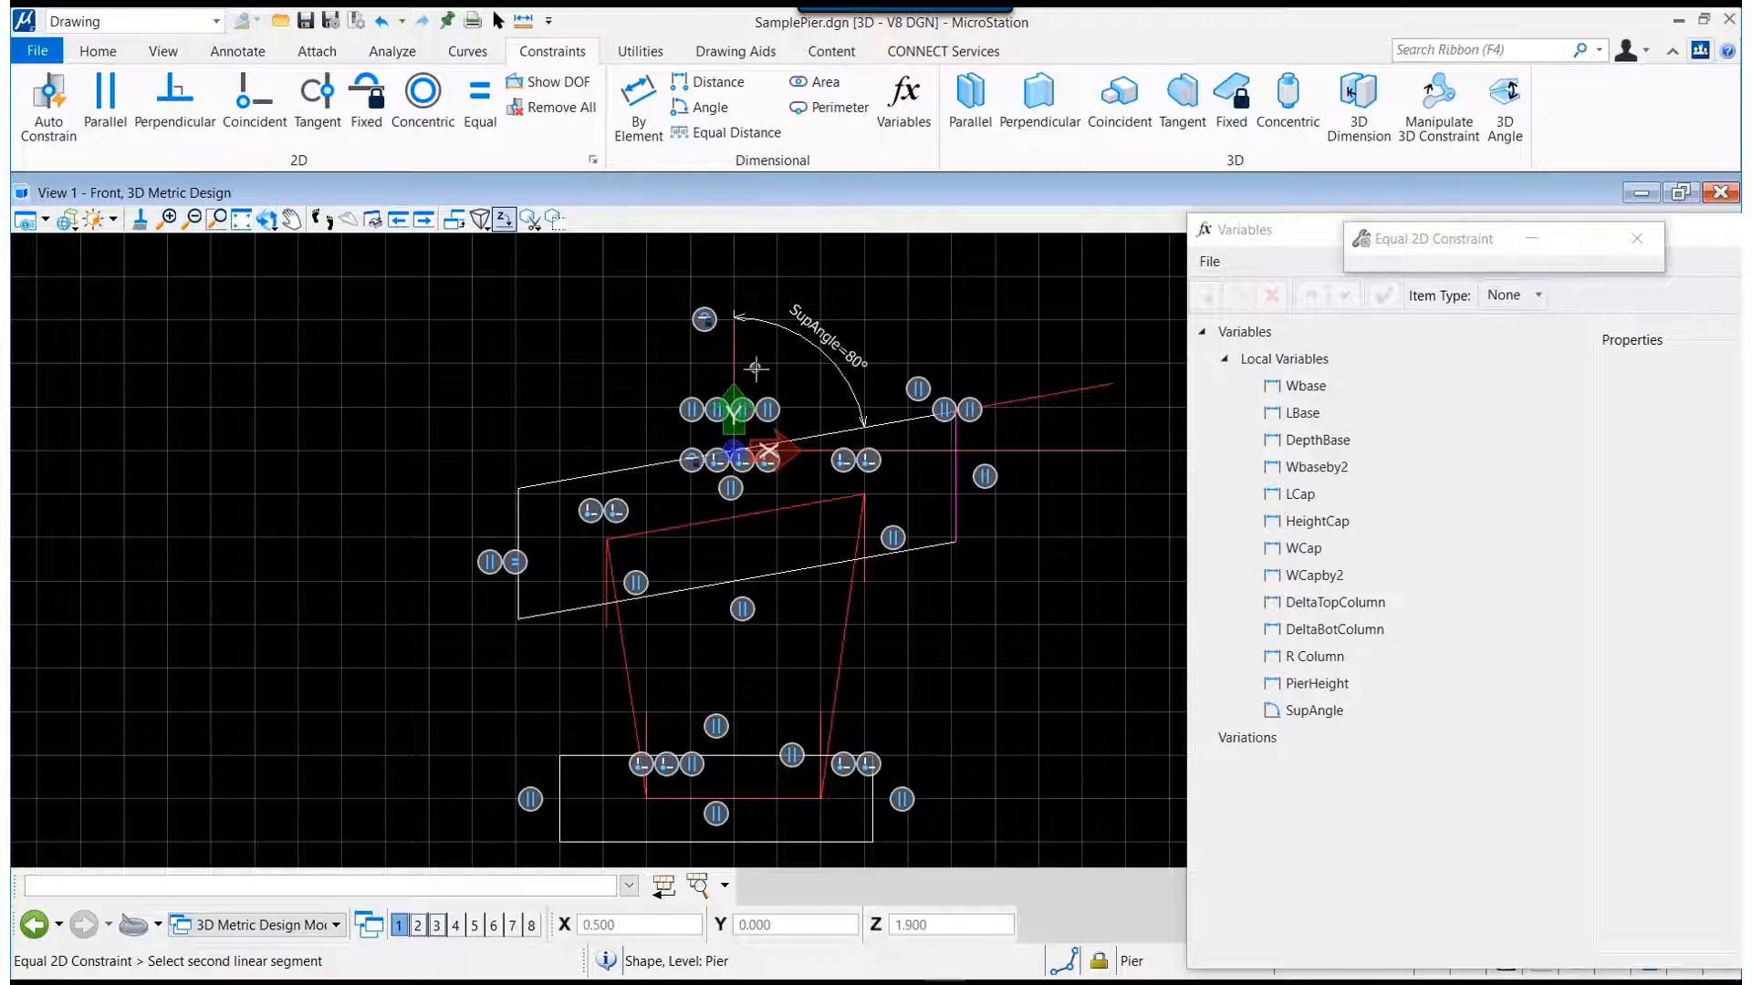
right_click(646, 359)
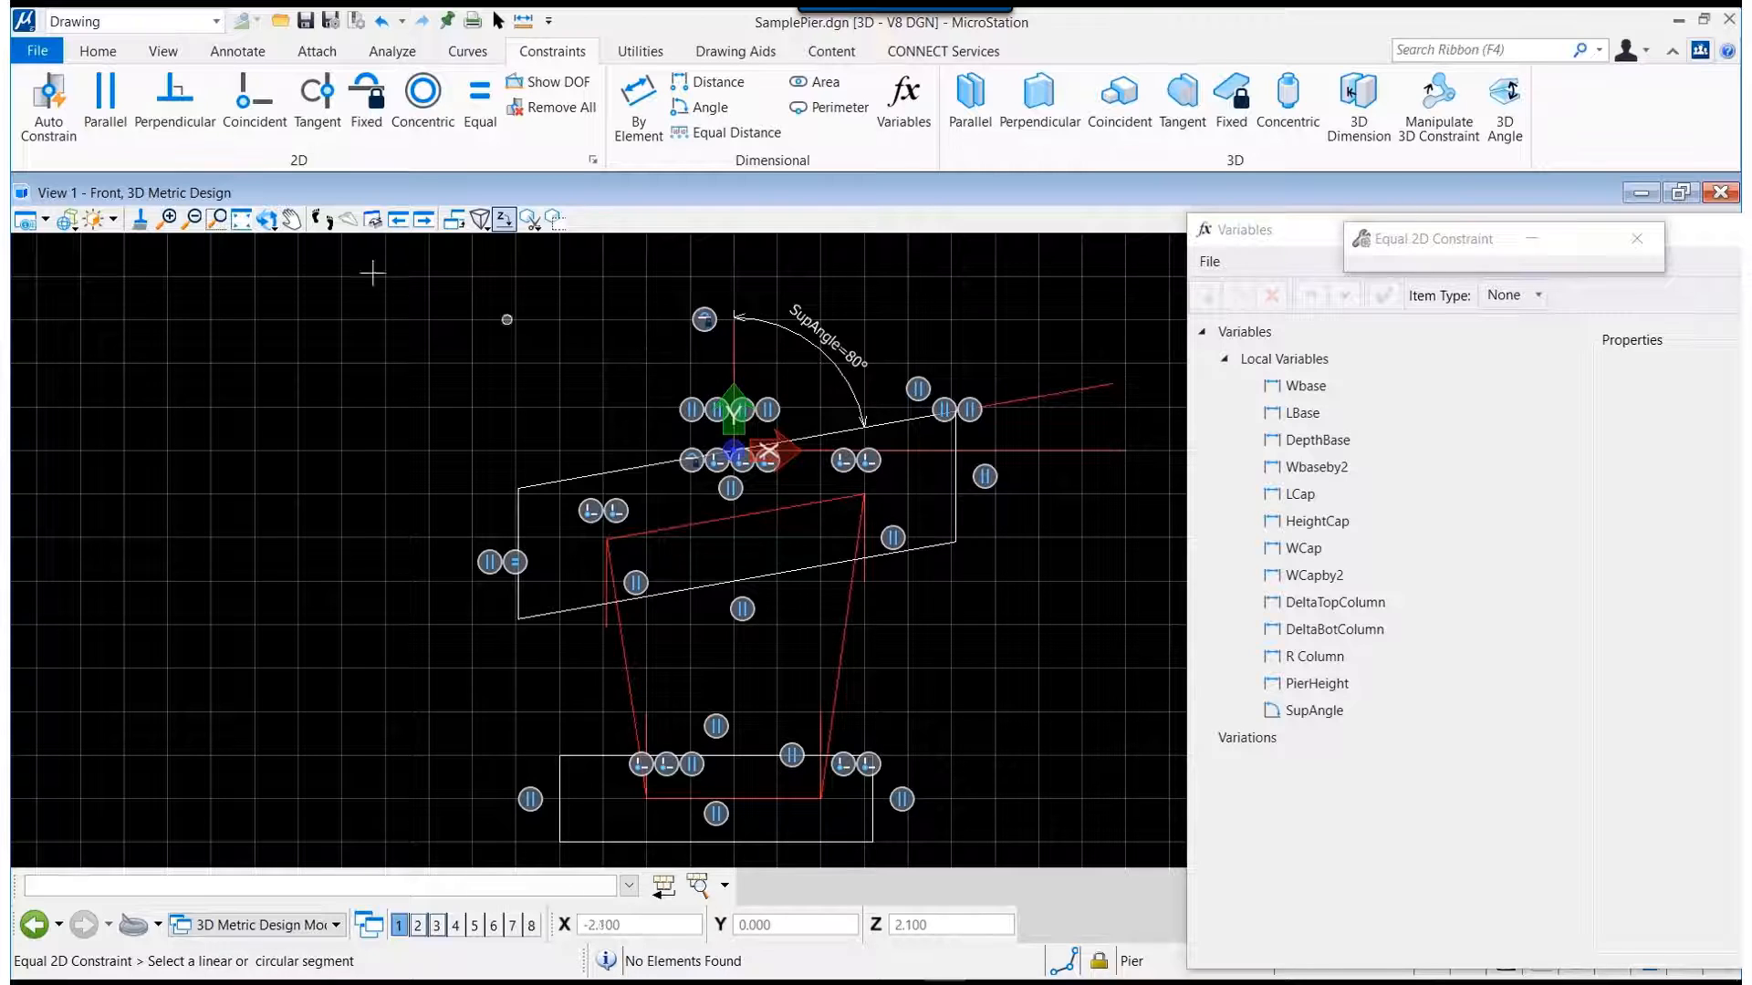
Center the pier cap's two vertical sides about the vertical help line with an Equal Distance constraint, placing its dimension line above the cap.
left_click(713, 134)
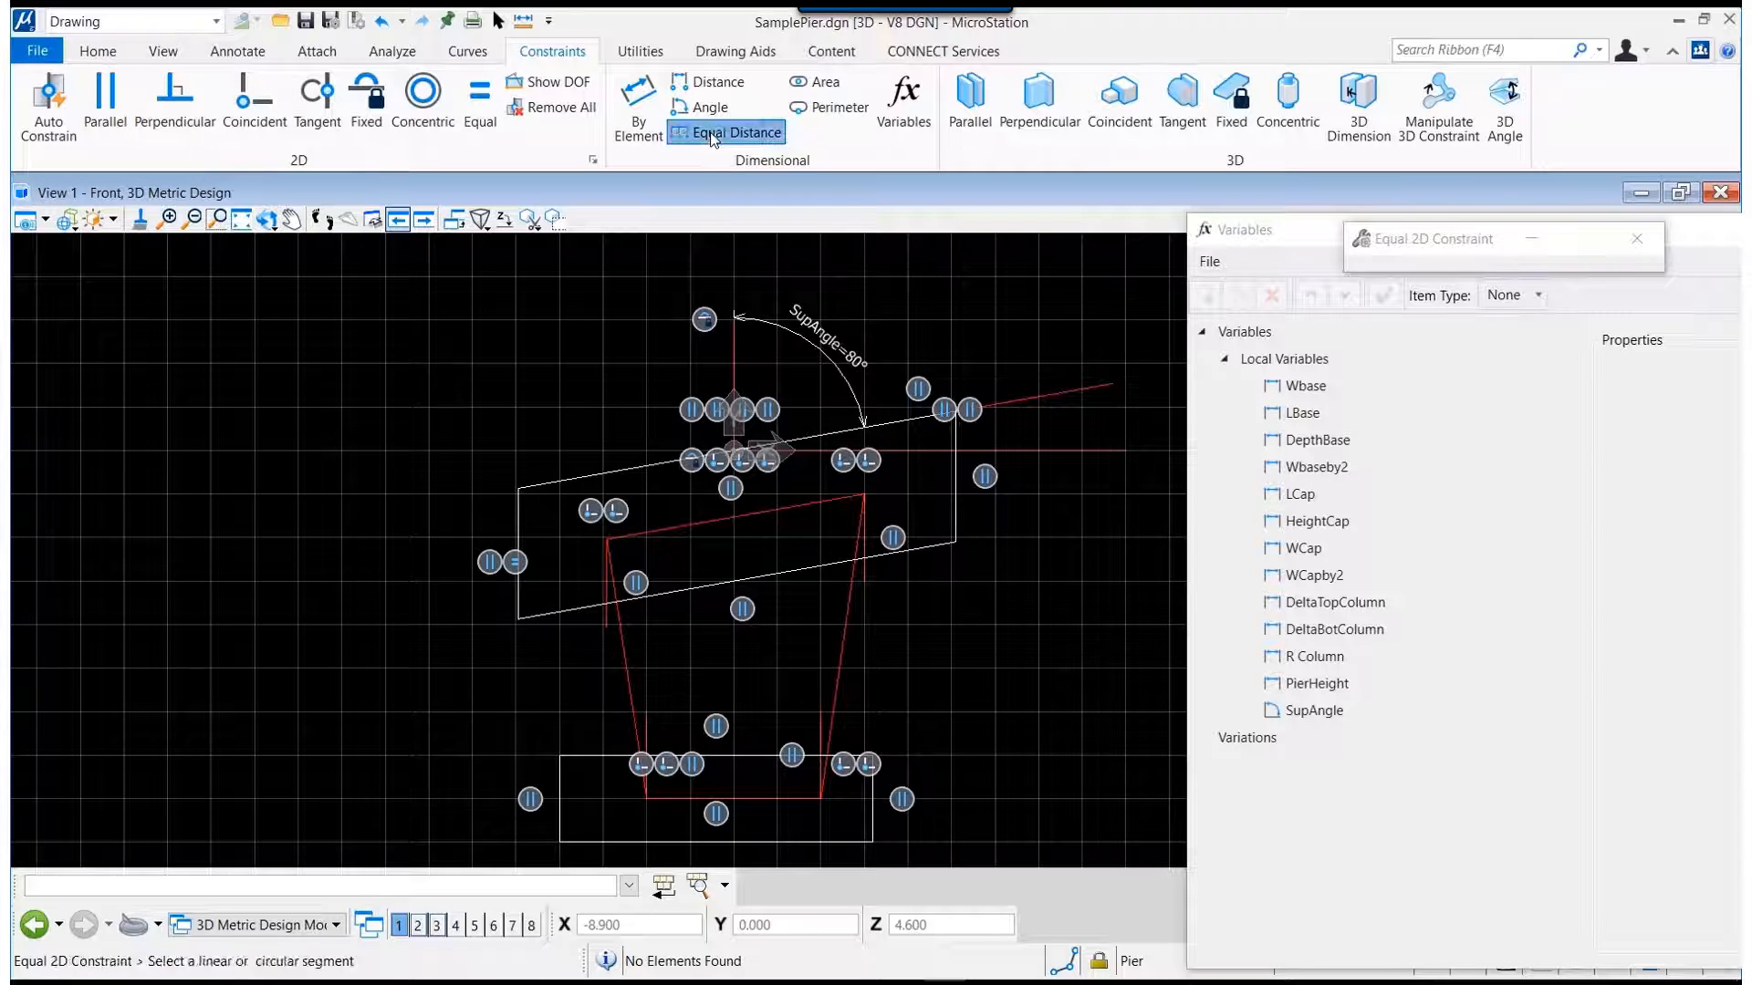
left_click(733, 361)
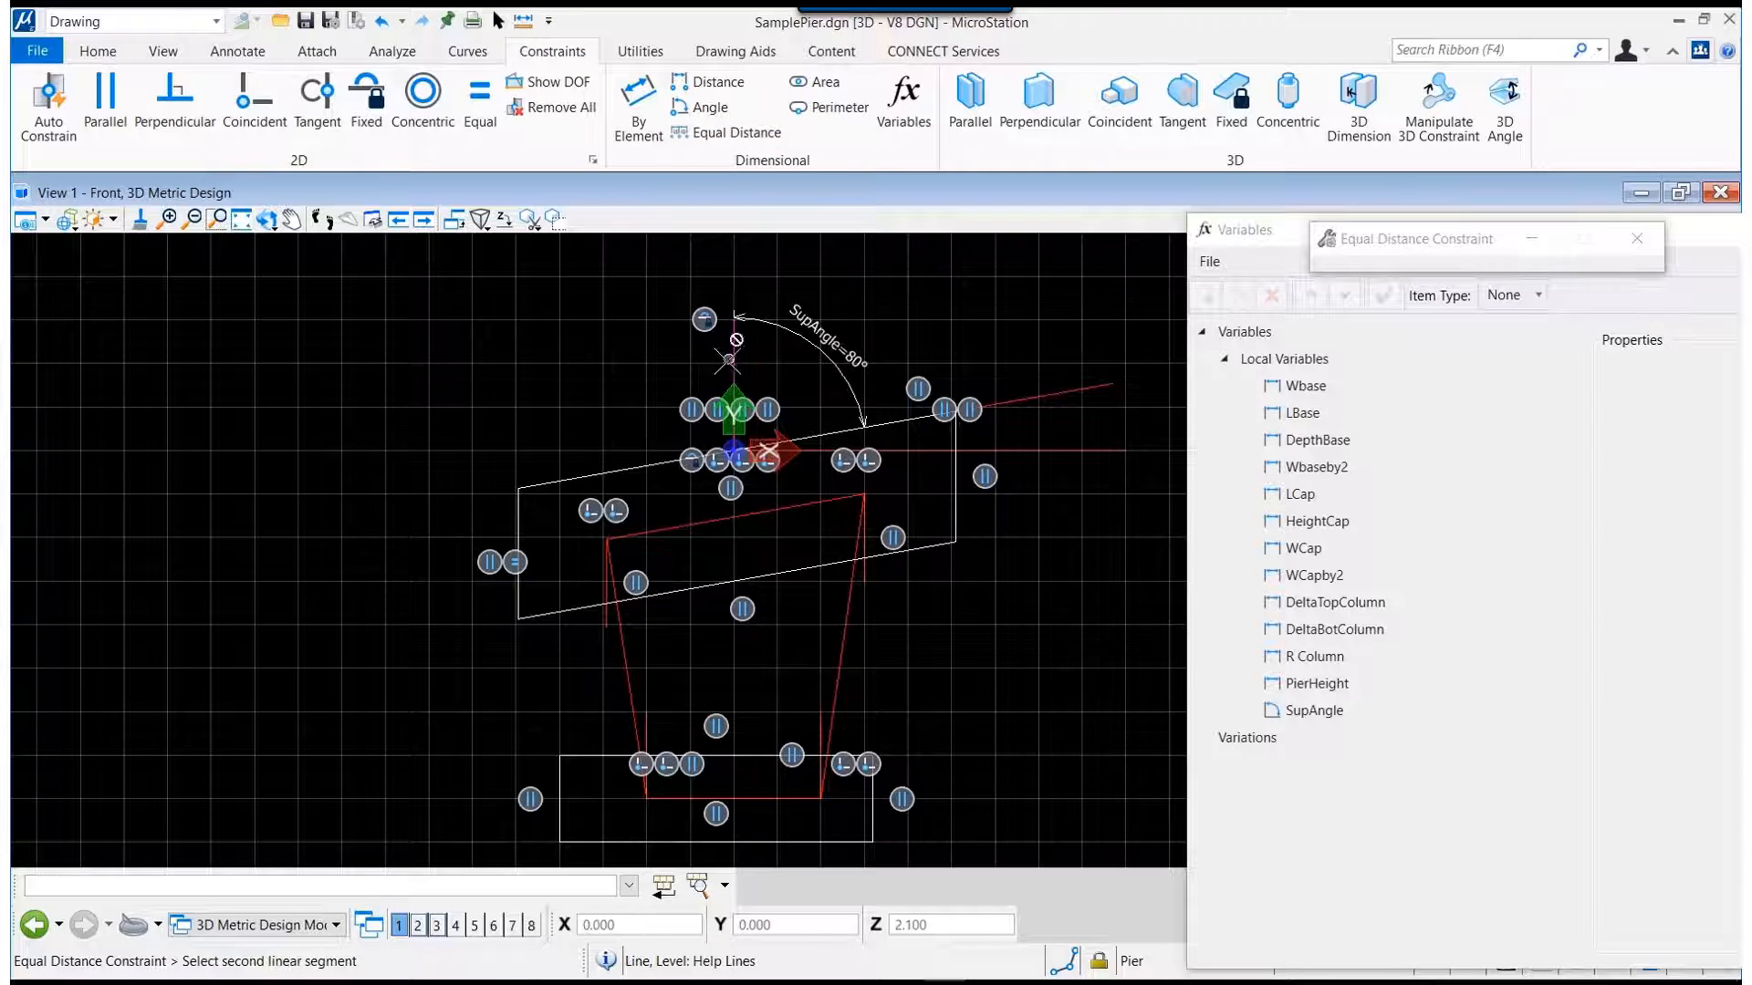
left_click(520, 526)
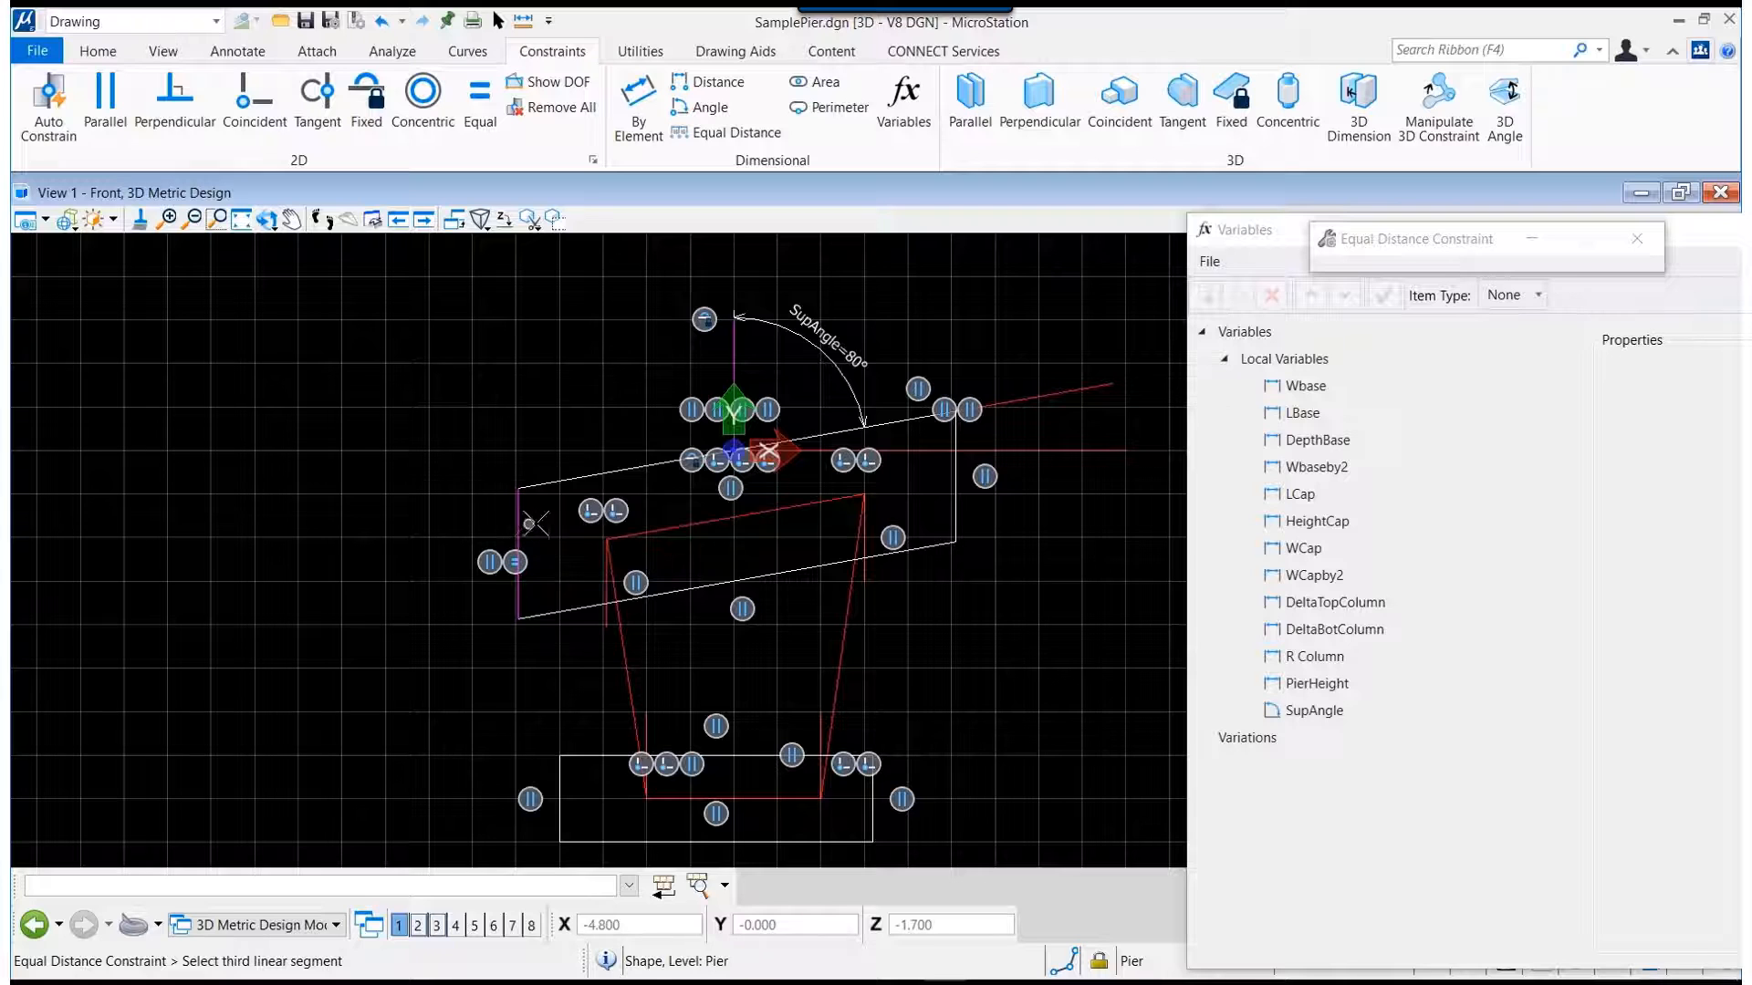
left_click(954, 494)
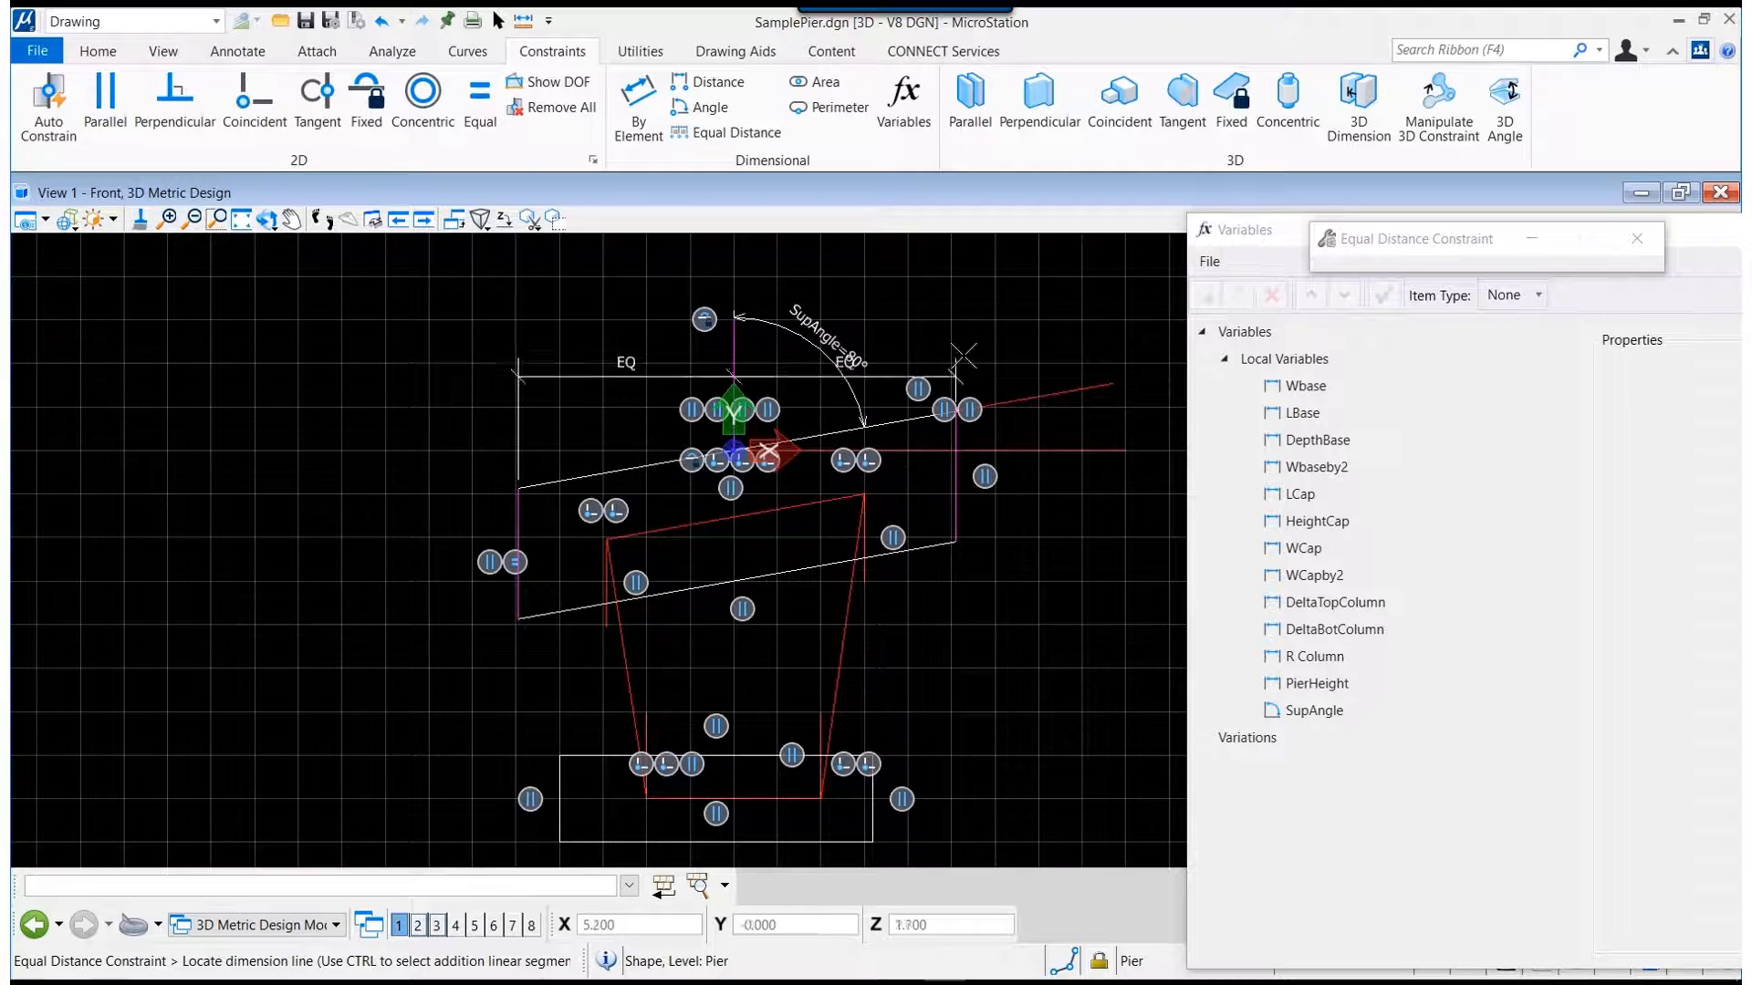
left_click(960, 283)
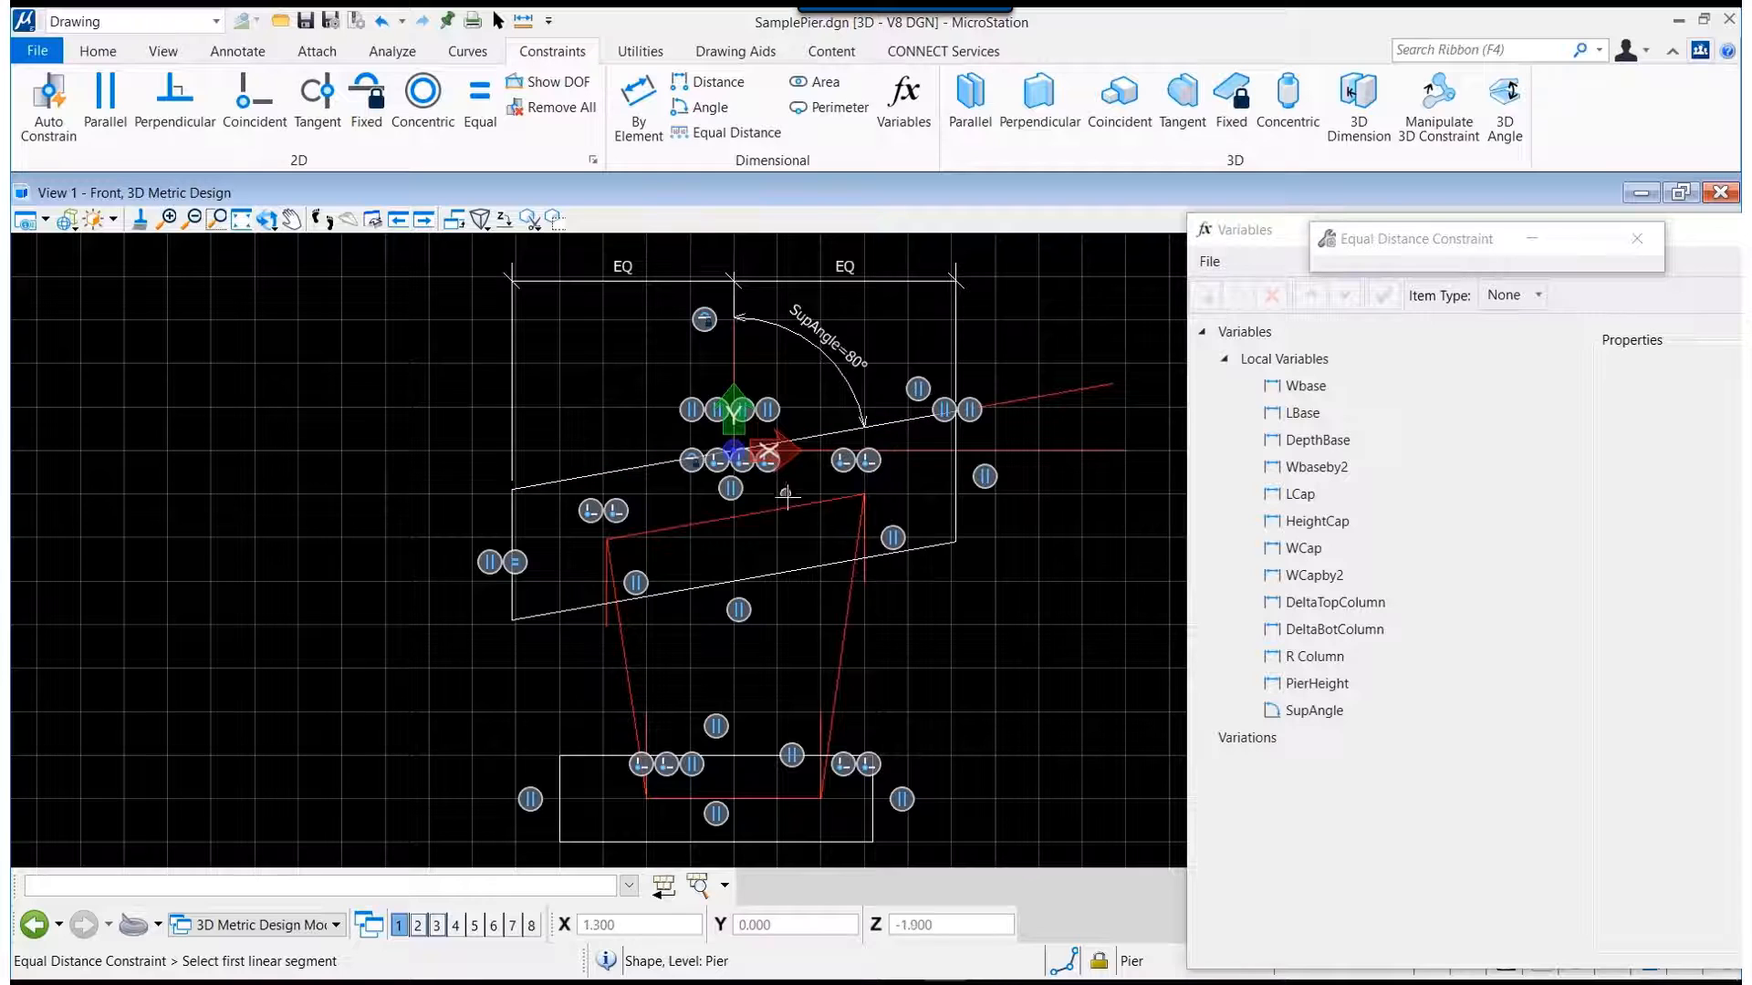
Center the base's two vertical sides about the vertical help line with an Equal Distance constraint dimensioned below the base.
left_click(733, 350)
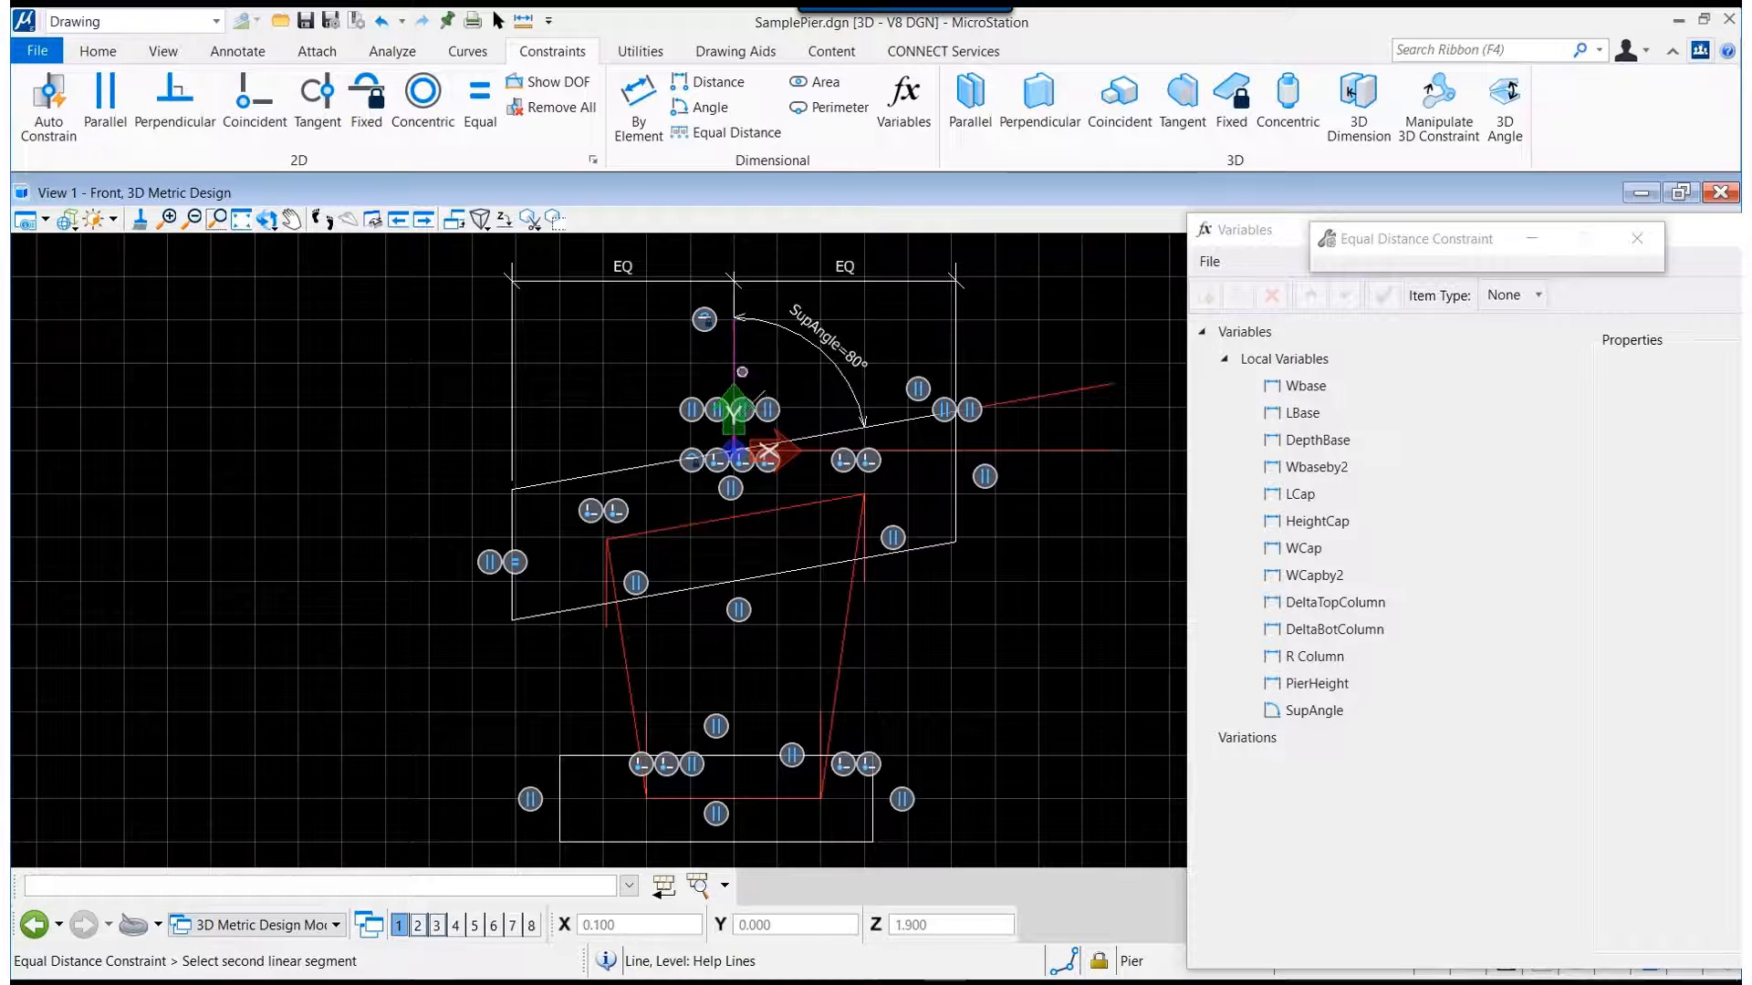
left_click(555, 793)
left_click(871, 795)
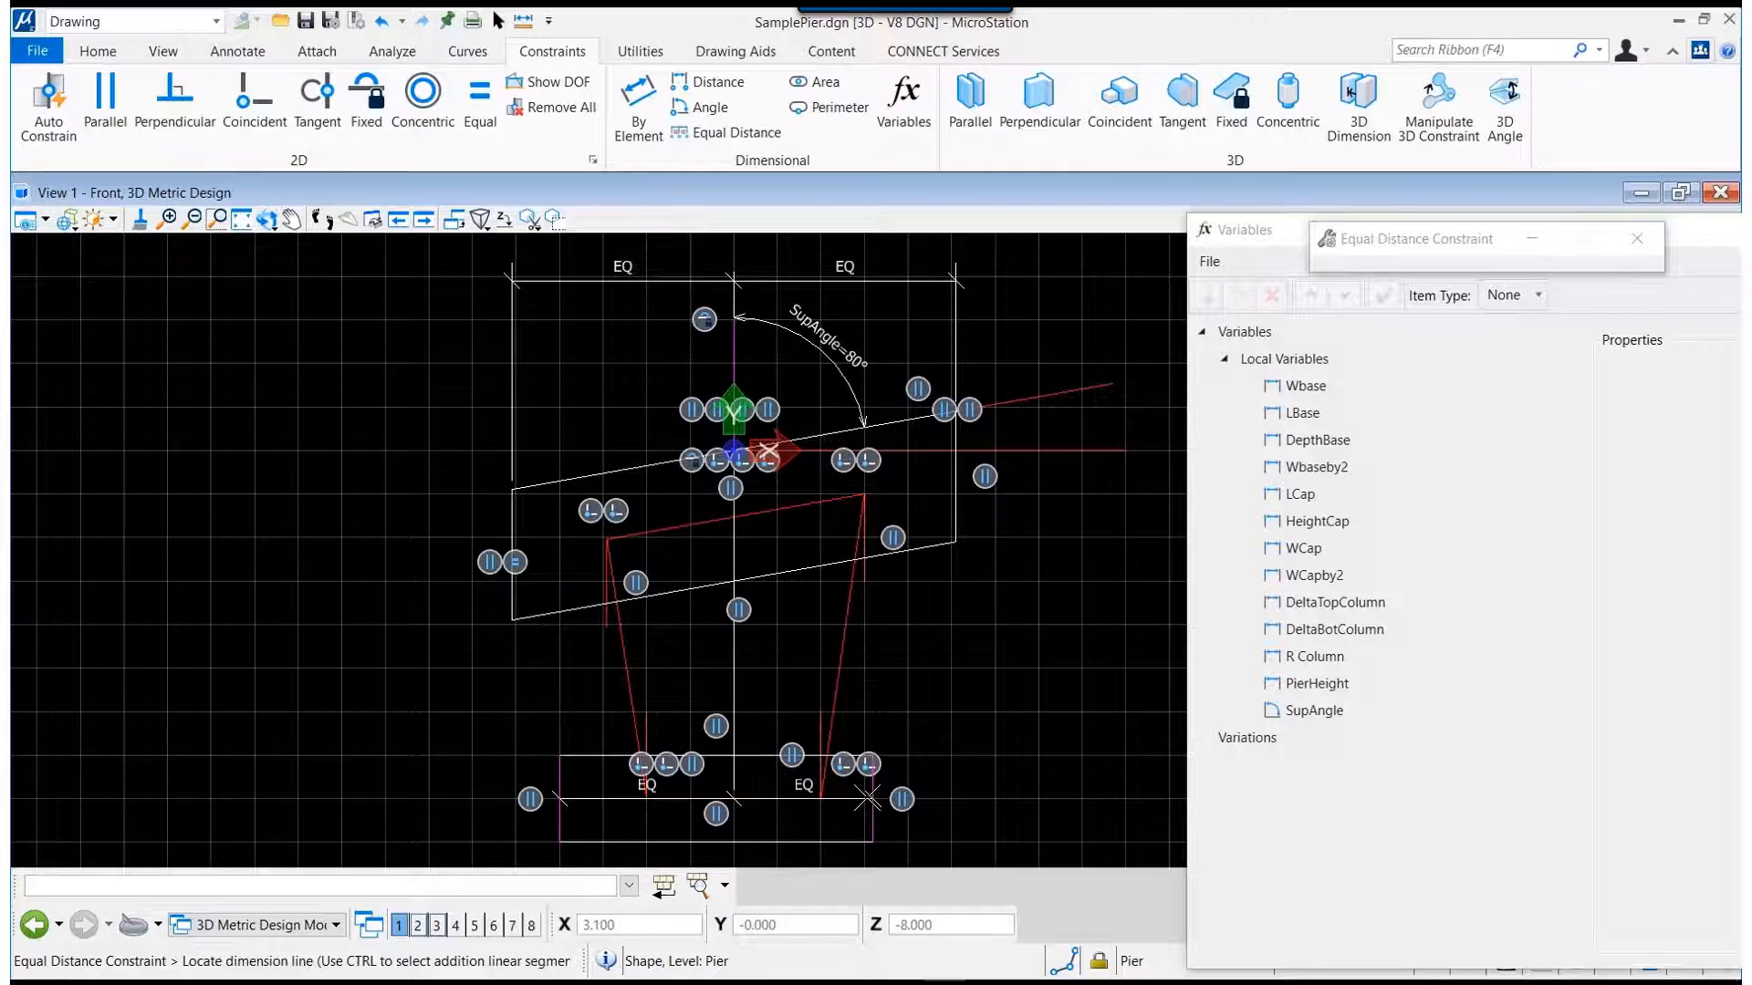
left_click(892, 861)
Add an Equal Distance constraint centering the two upper column guide lines about the vertical help line, with its dimension line inside the cap.
scroll(857, 579, "down", 2)
scroll(876, 646, "up", 2)
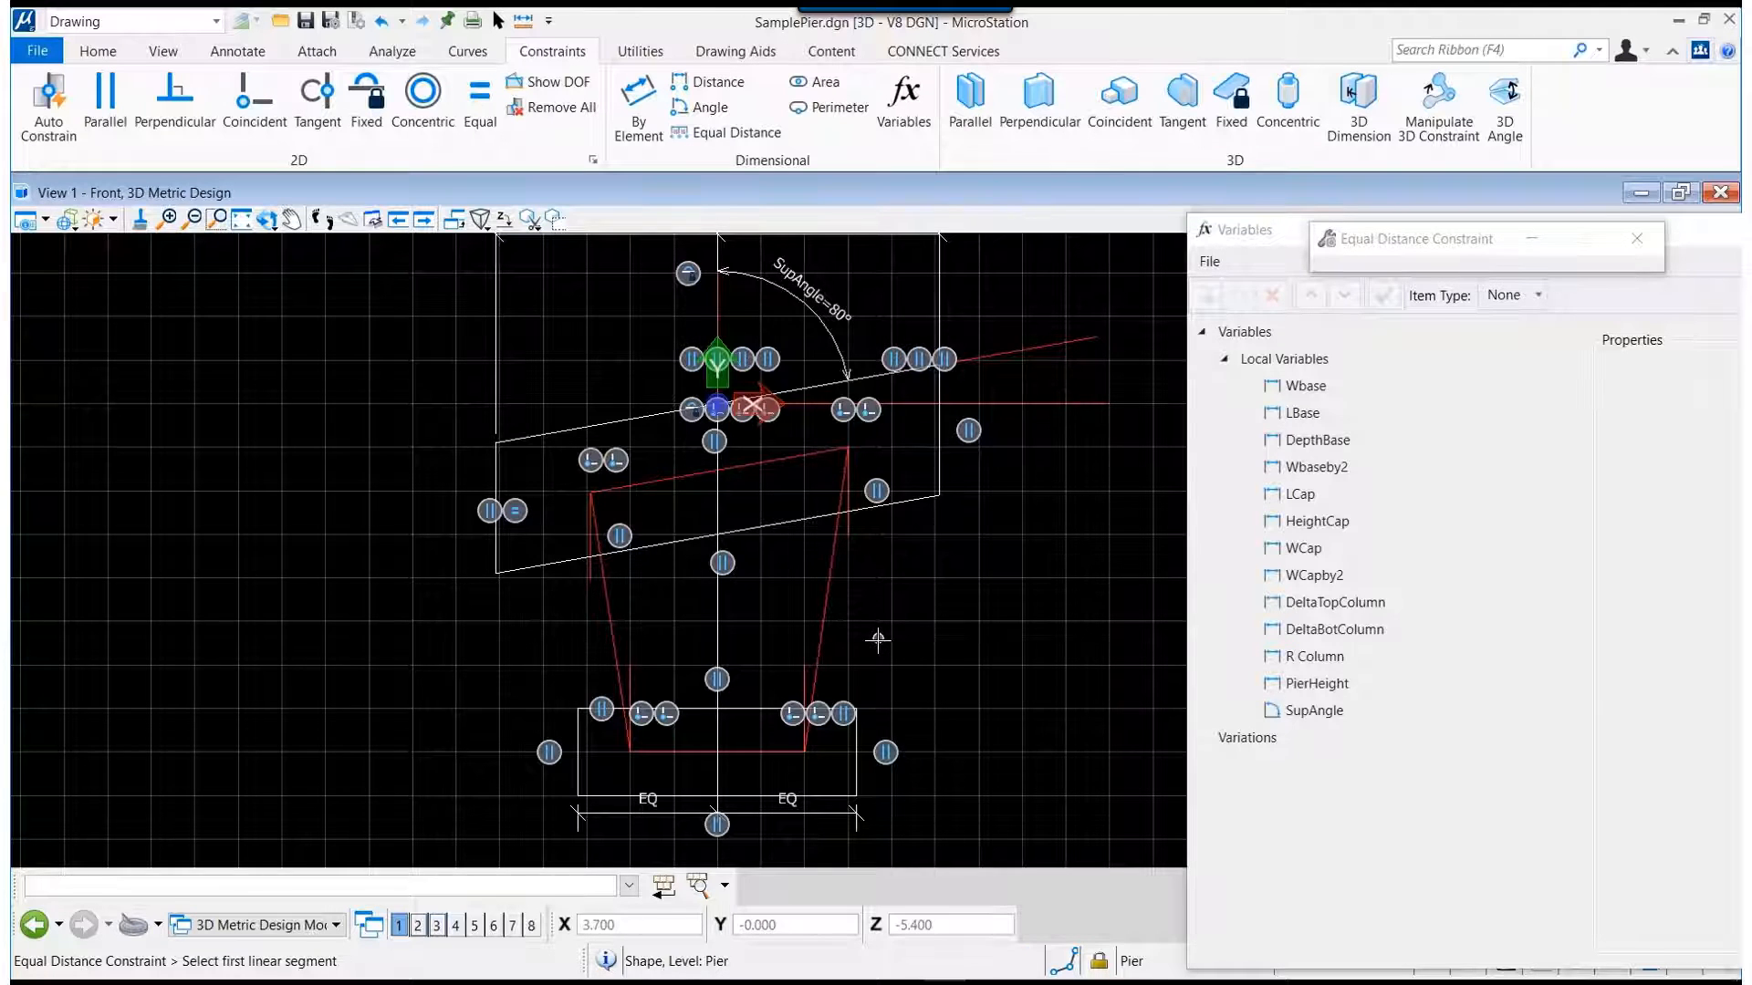
scroll(967, 547, "down", 2)
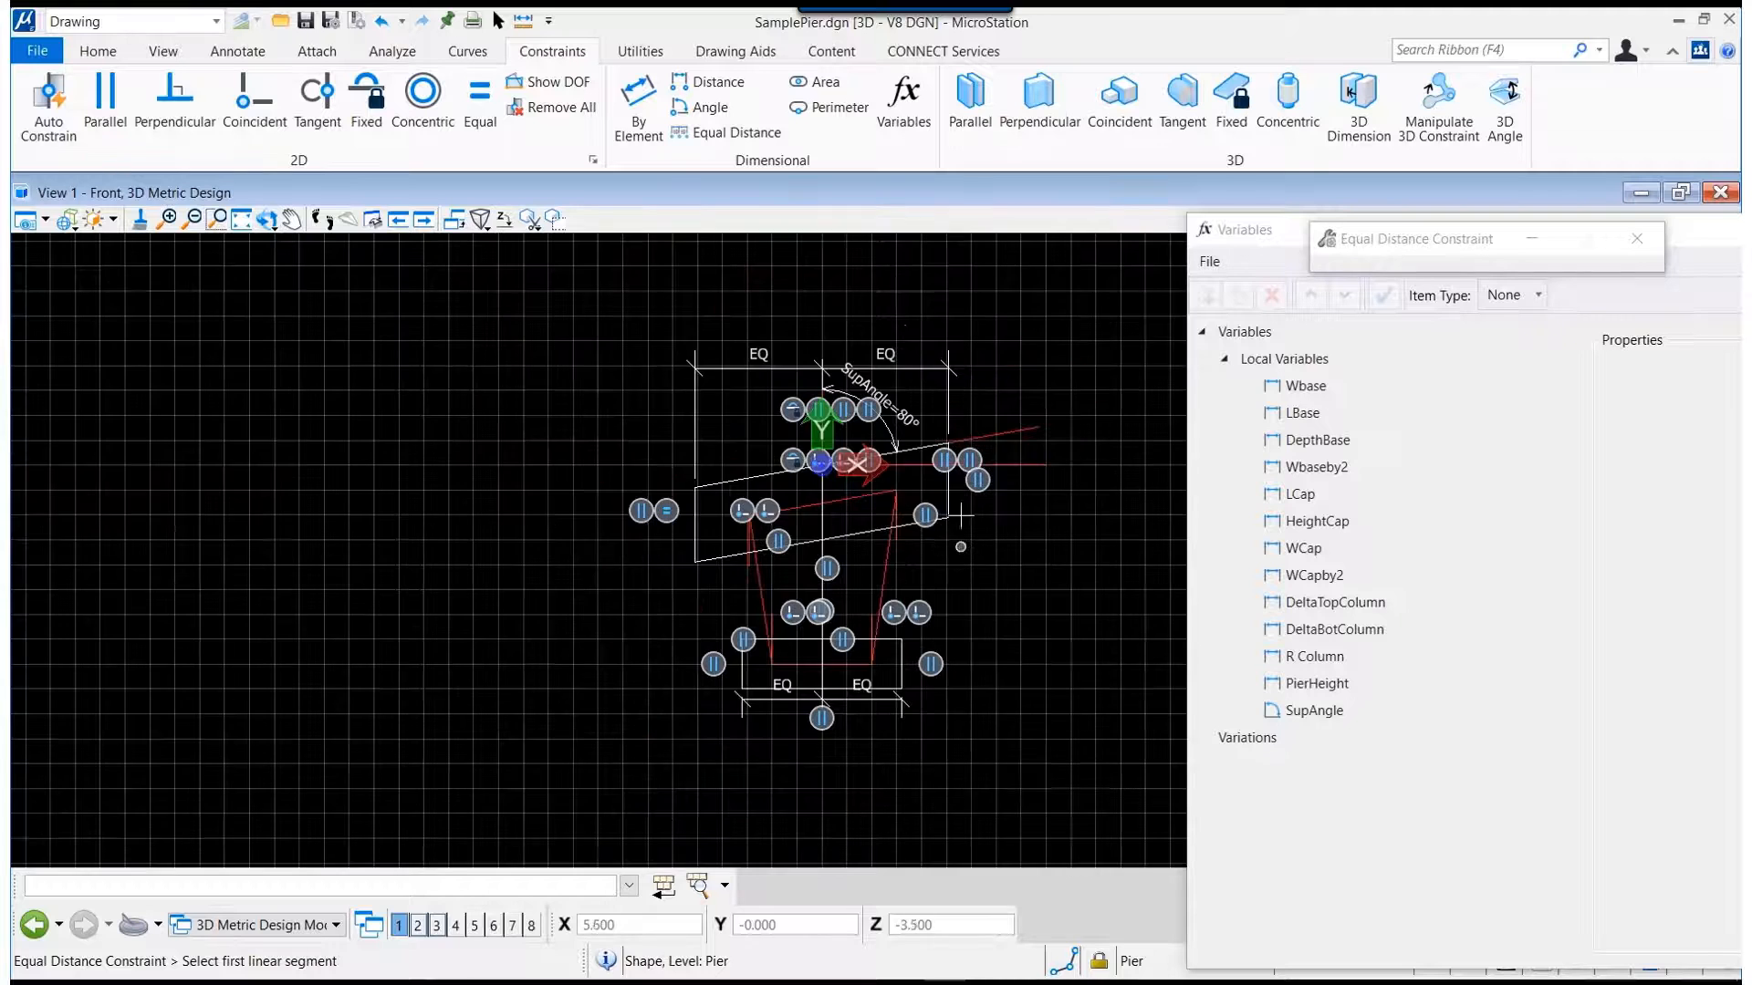
scroll(917, 326, "up", 4)
scroll(974, 655, "up", 2)
scroll(922, 627, "down", 2)
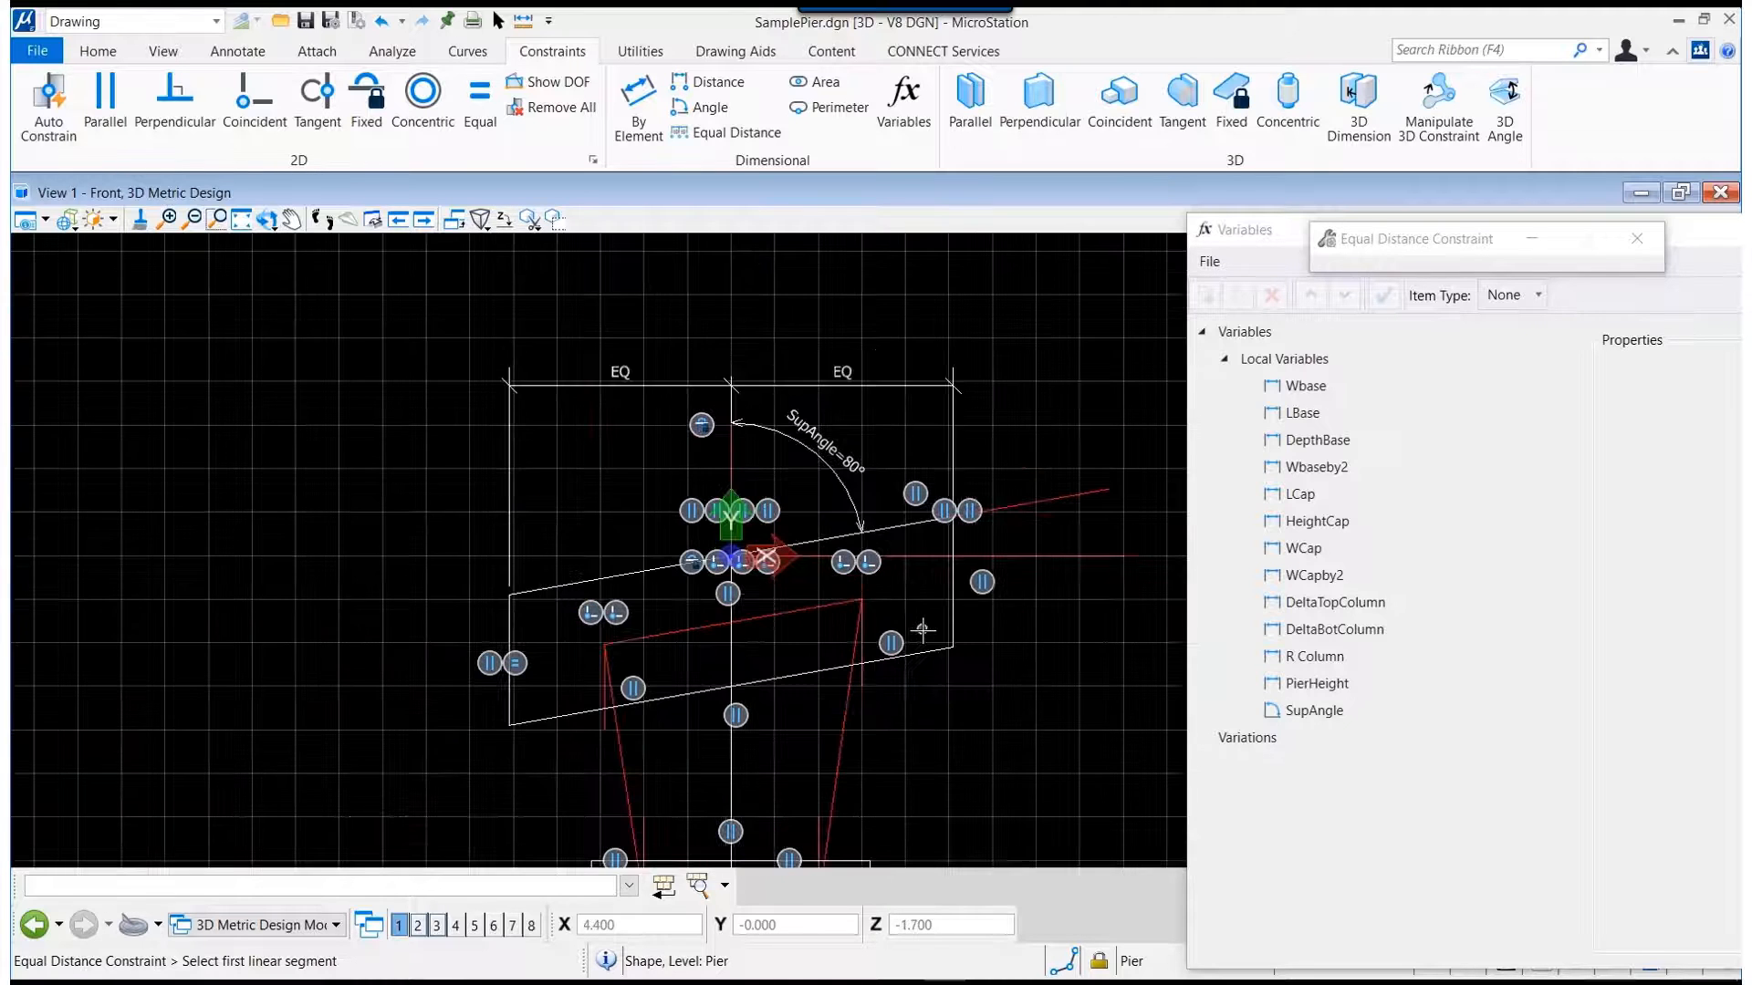
left_click(707, 135)
left_click(729, 465)
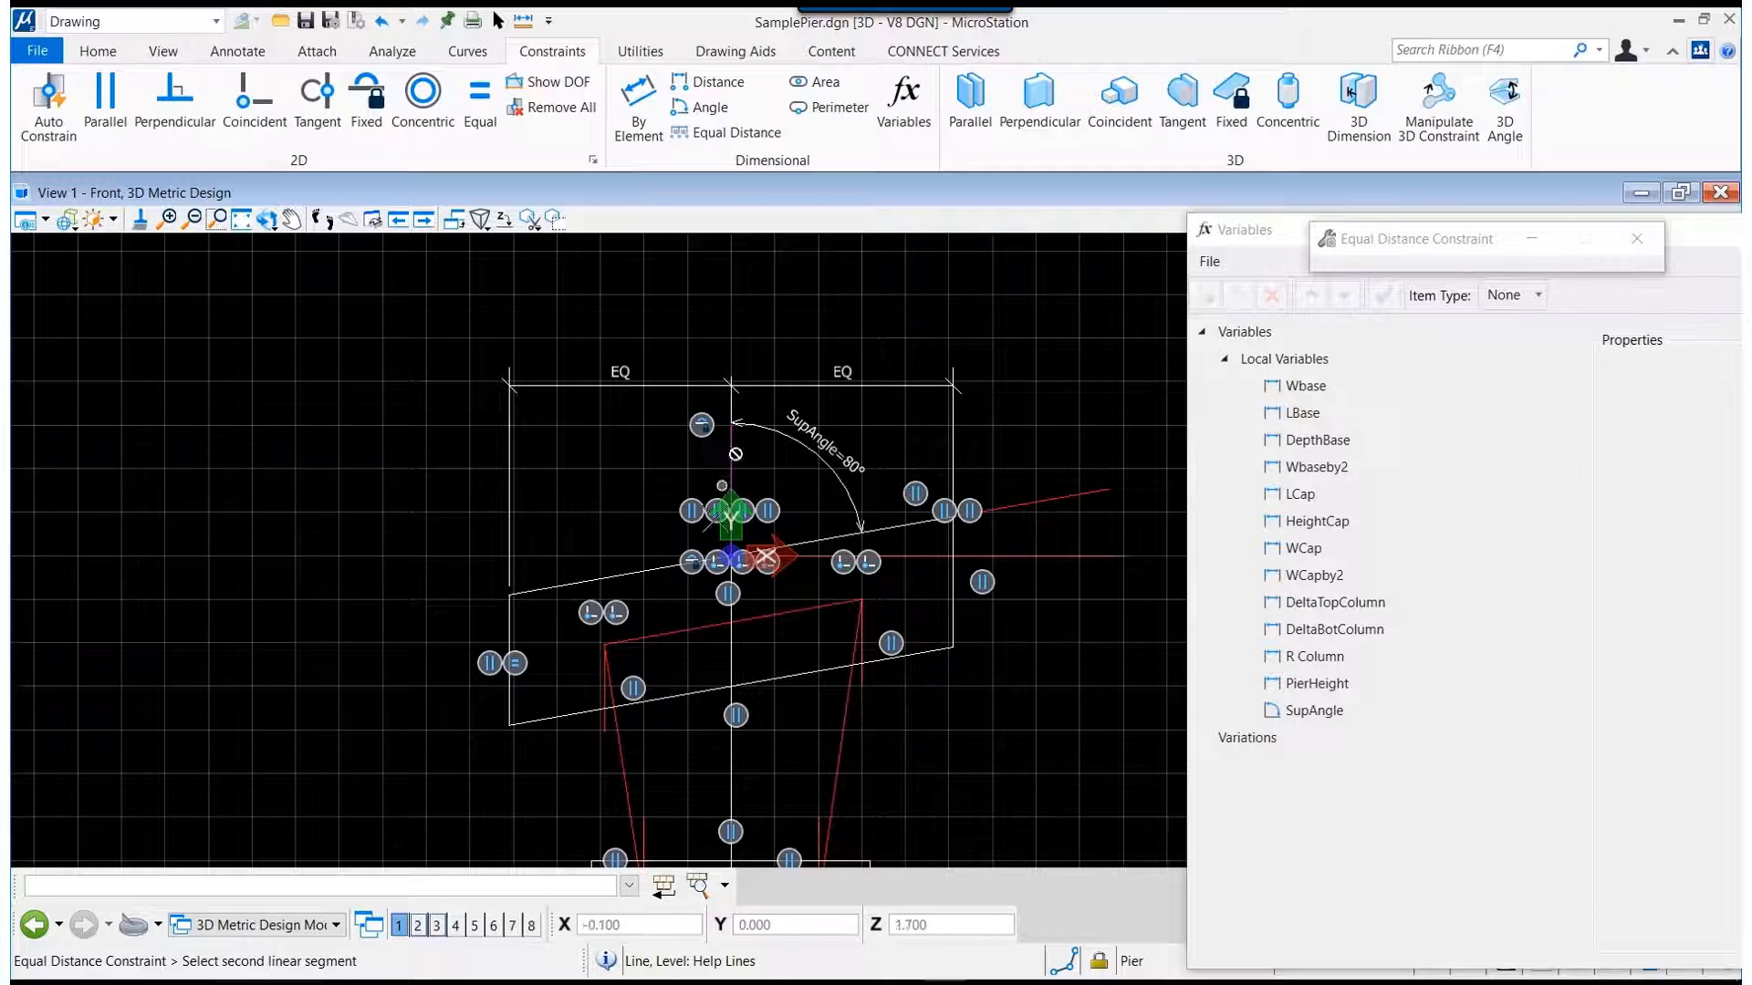
left_click(600, 698)
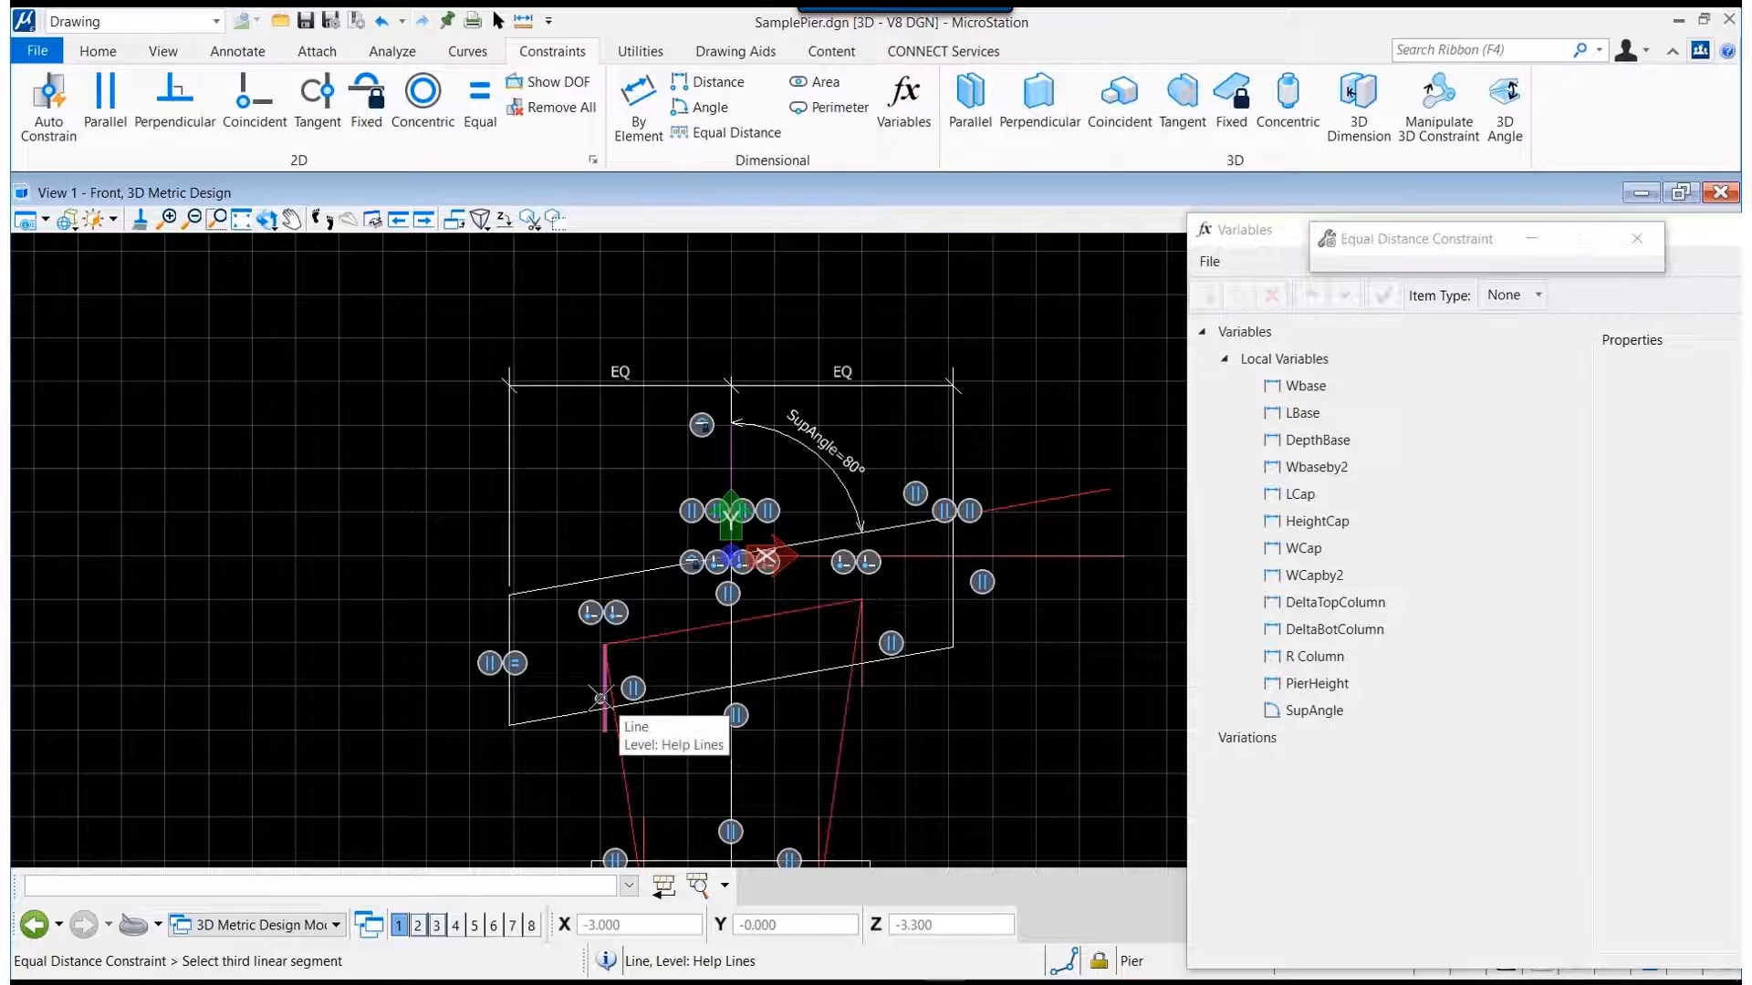
left_click(865, 653)
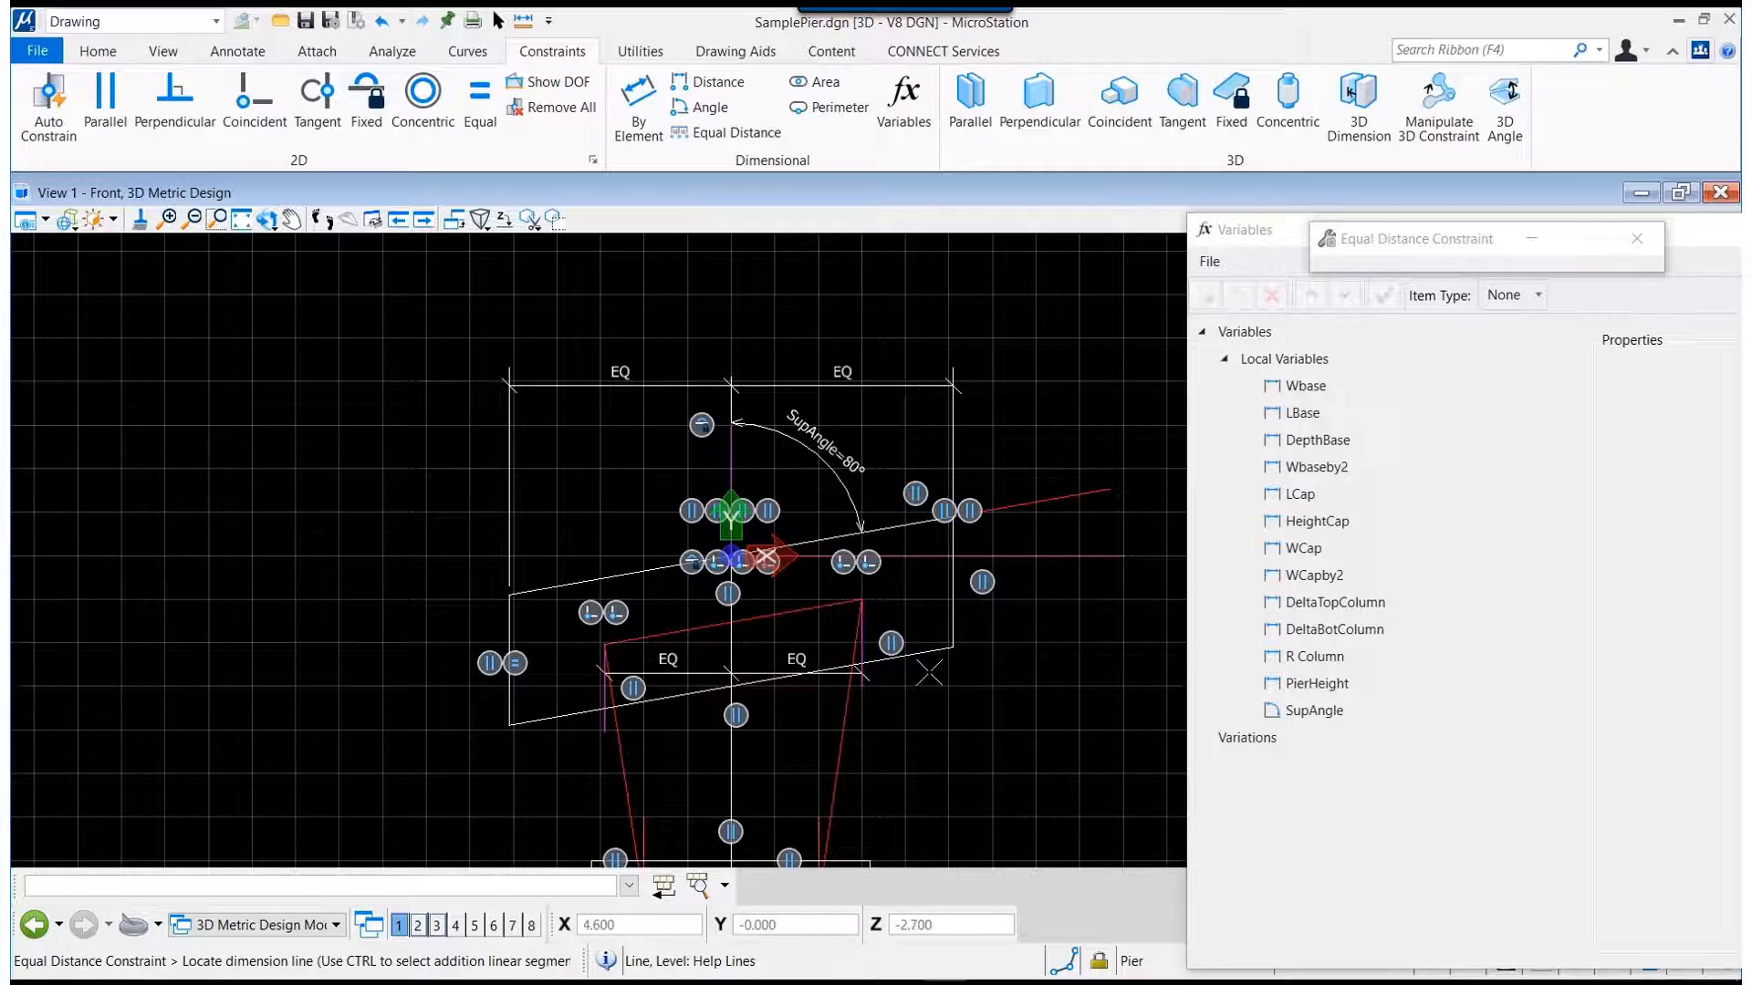
left_click(837, 656)
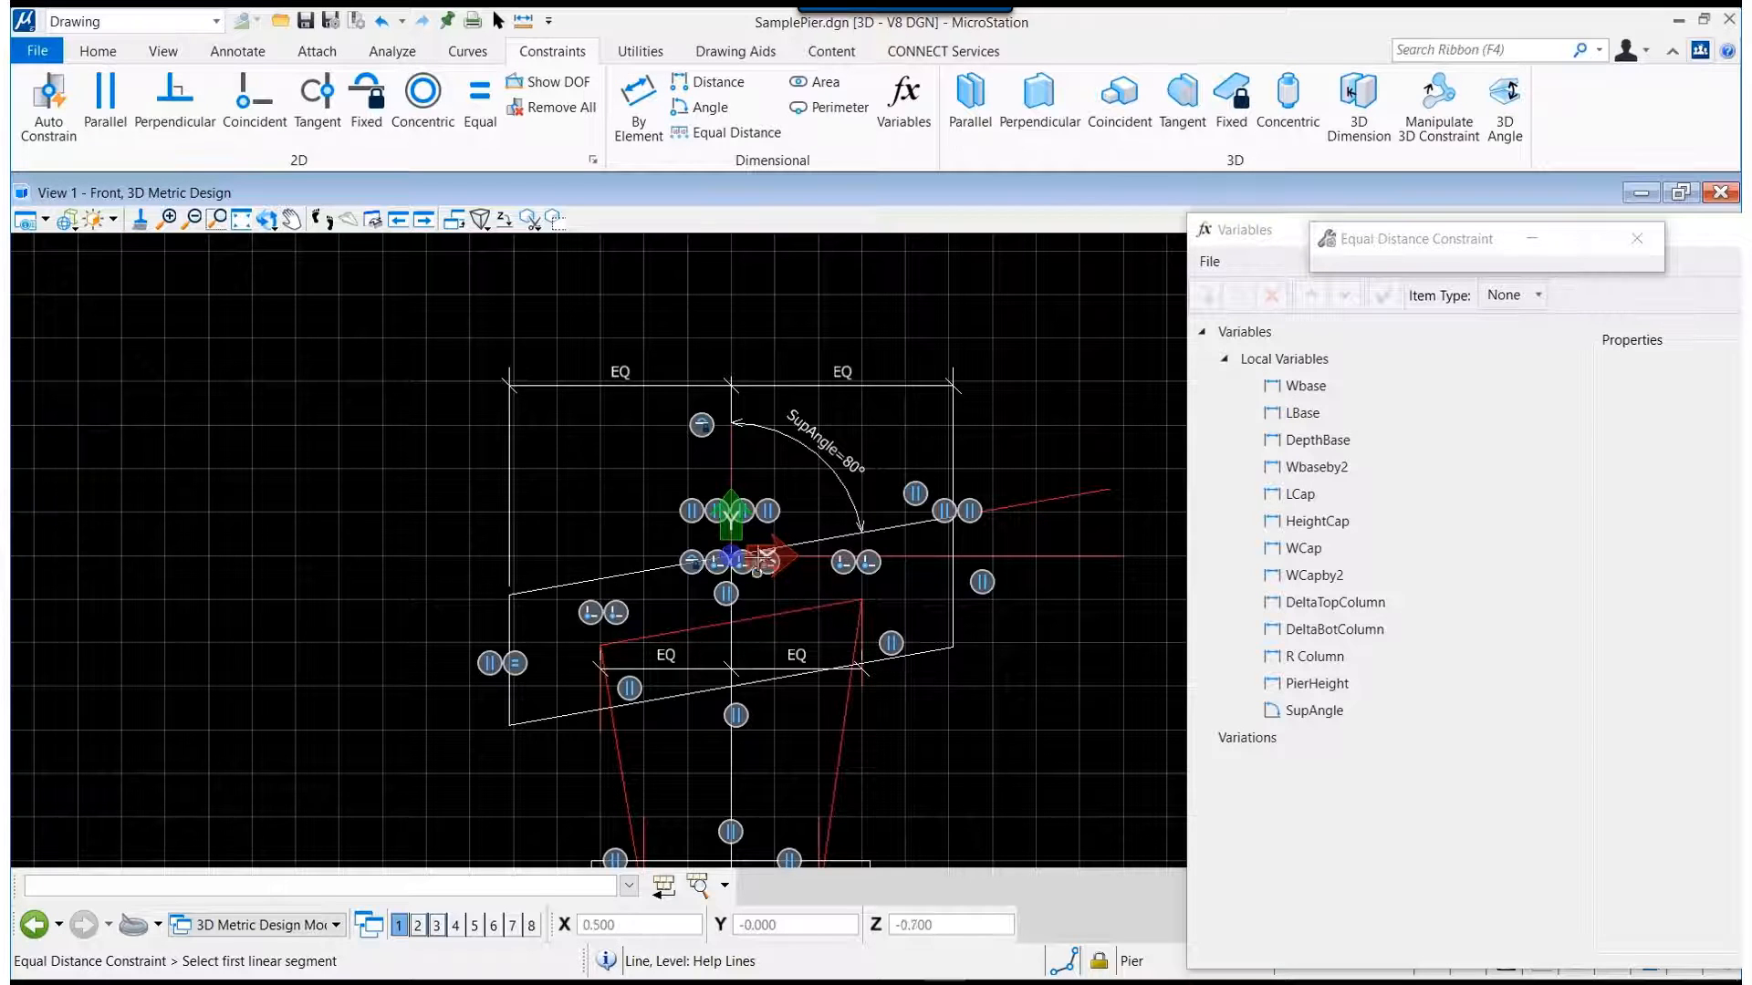
Add an Equal Distance constraint centering the two lower column guide lines about the vertical help line, dimensioned just above the base.
left_click(731, 470)
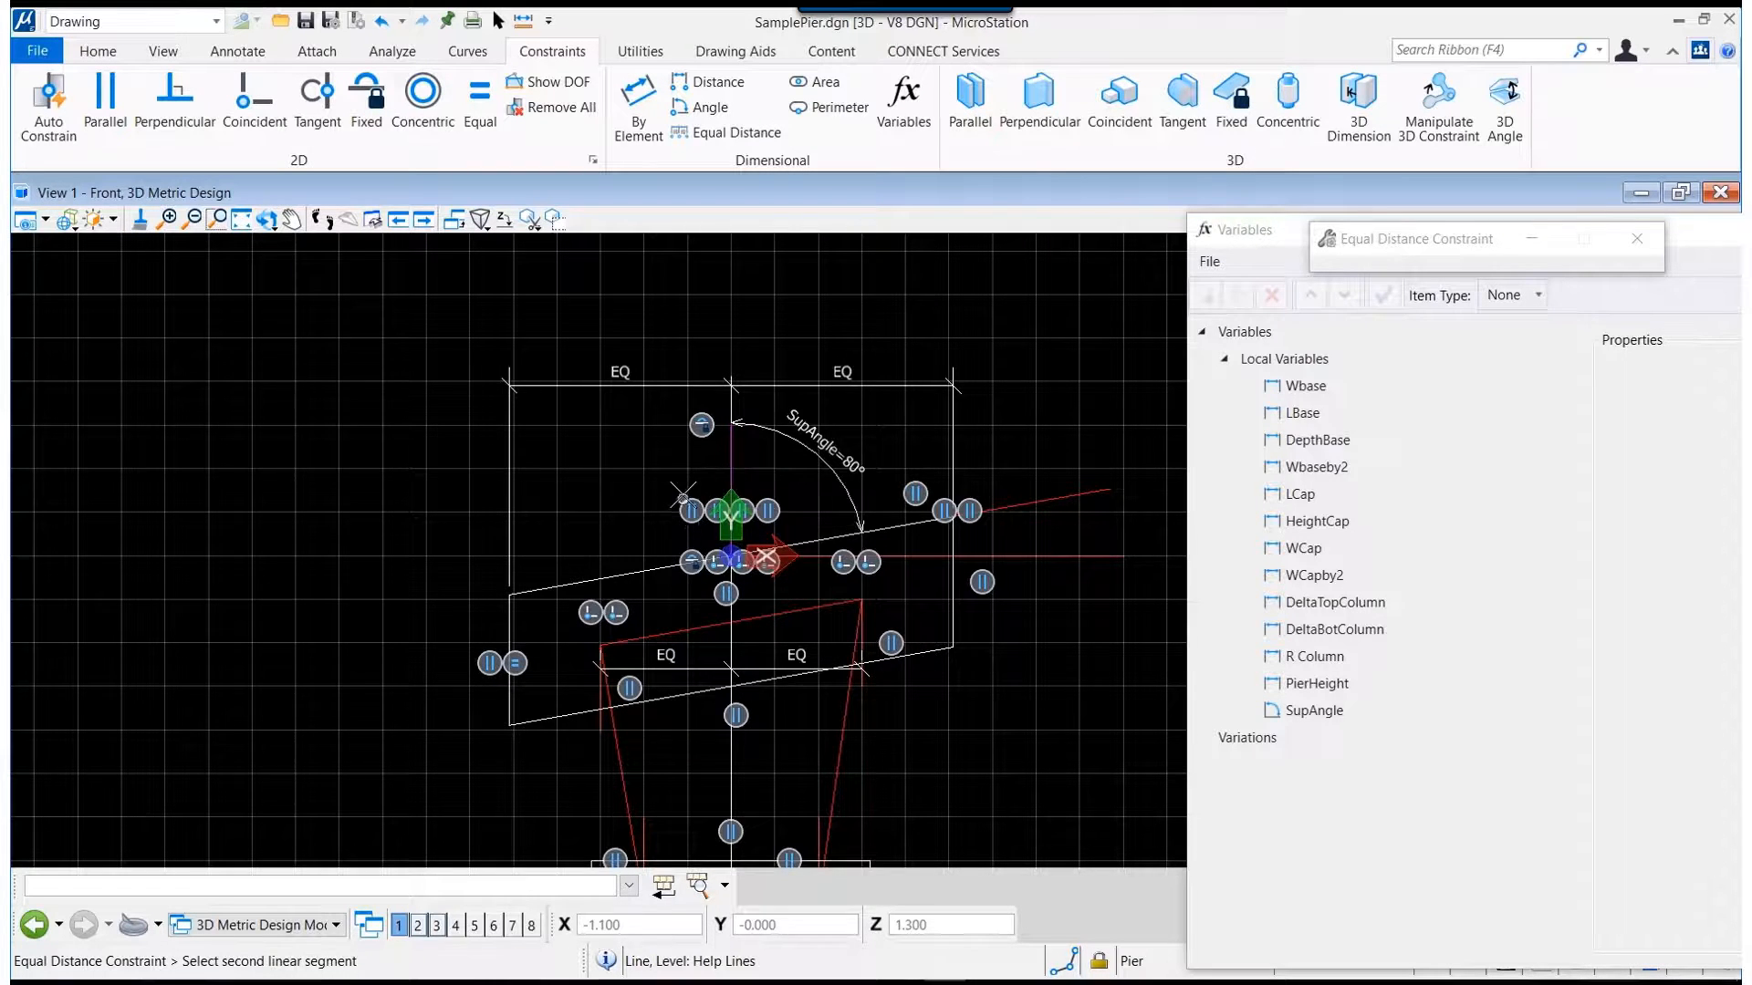
scroll(682, 497, "down", 4)
scroll(693, 586, "up", 4)
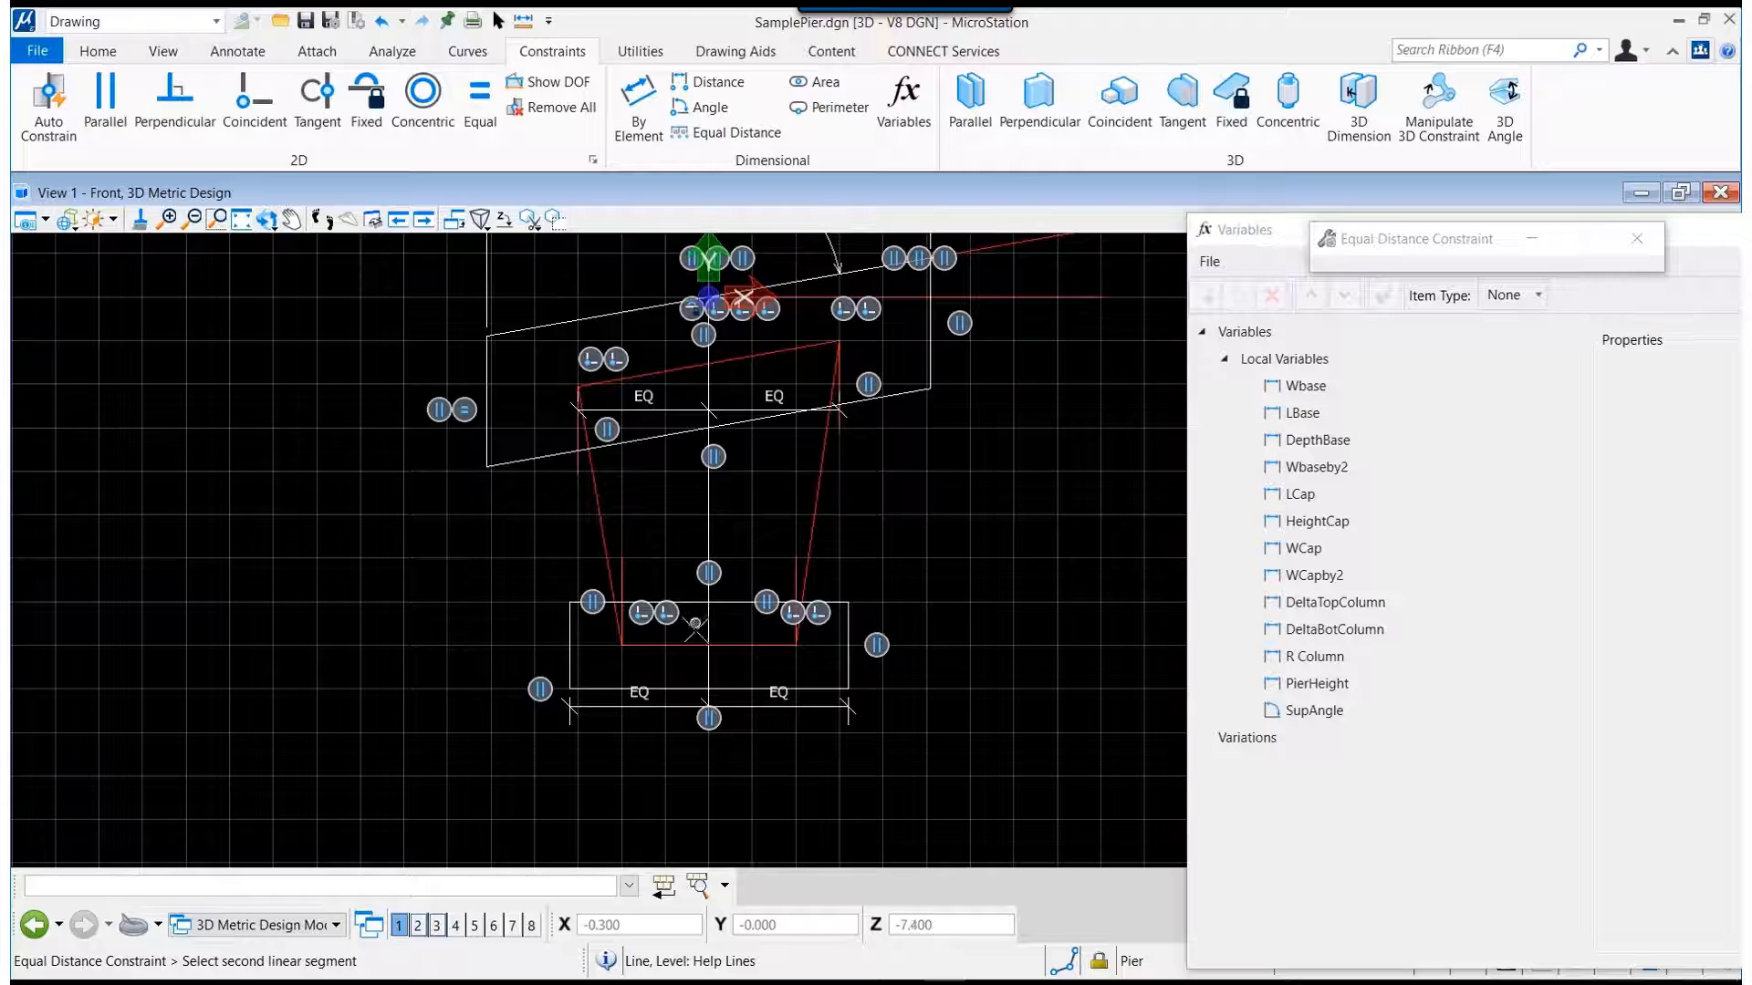
left_click(630, 572)
left_click(796, 572)
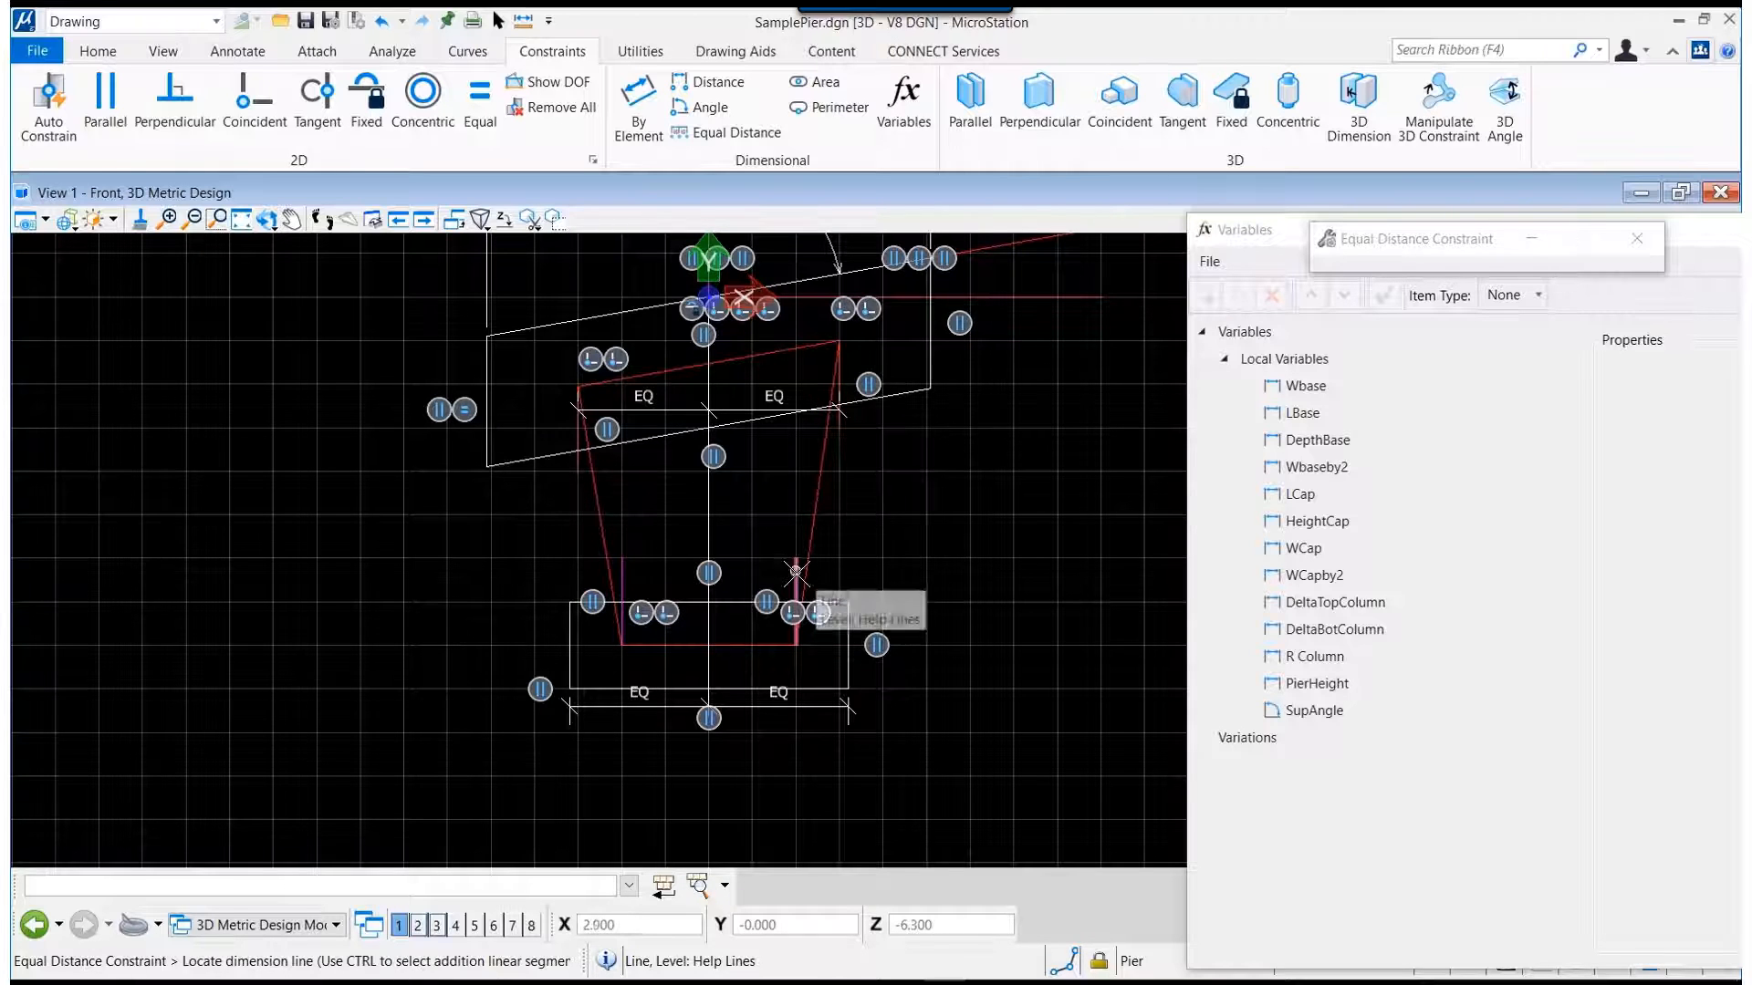
left_click(813, 575)
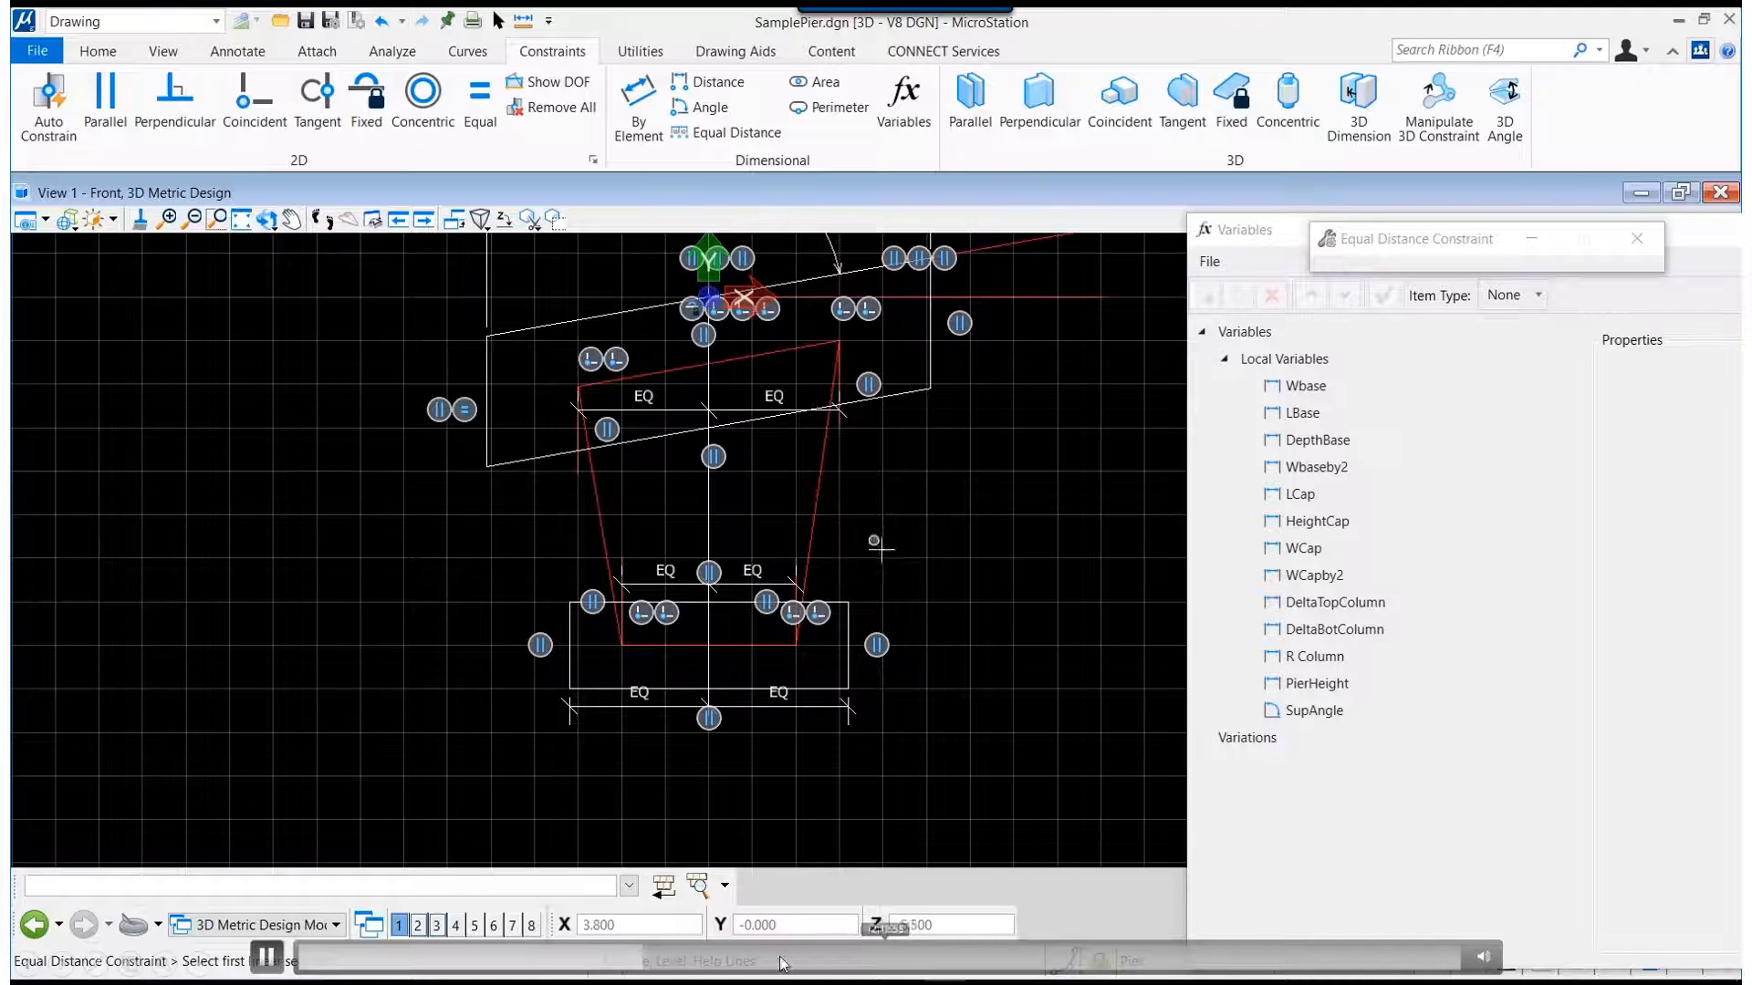
scroll(915, 597, "down", 1)
scroll(923, 496, "up", 2)
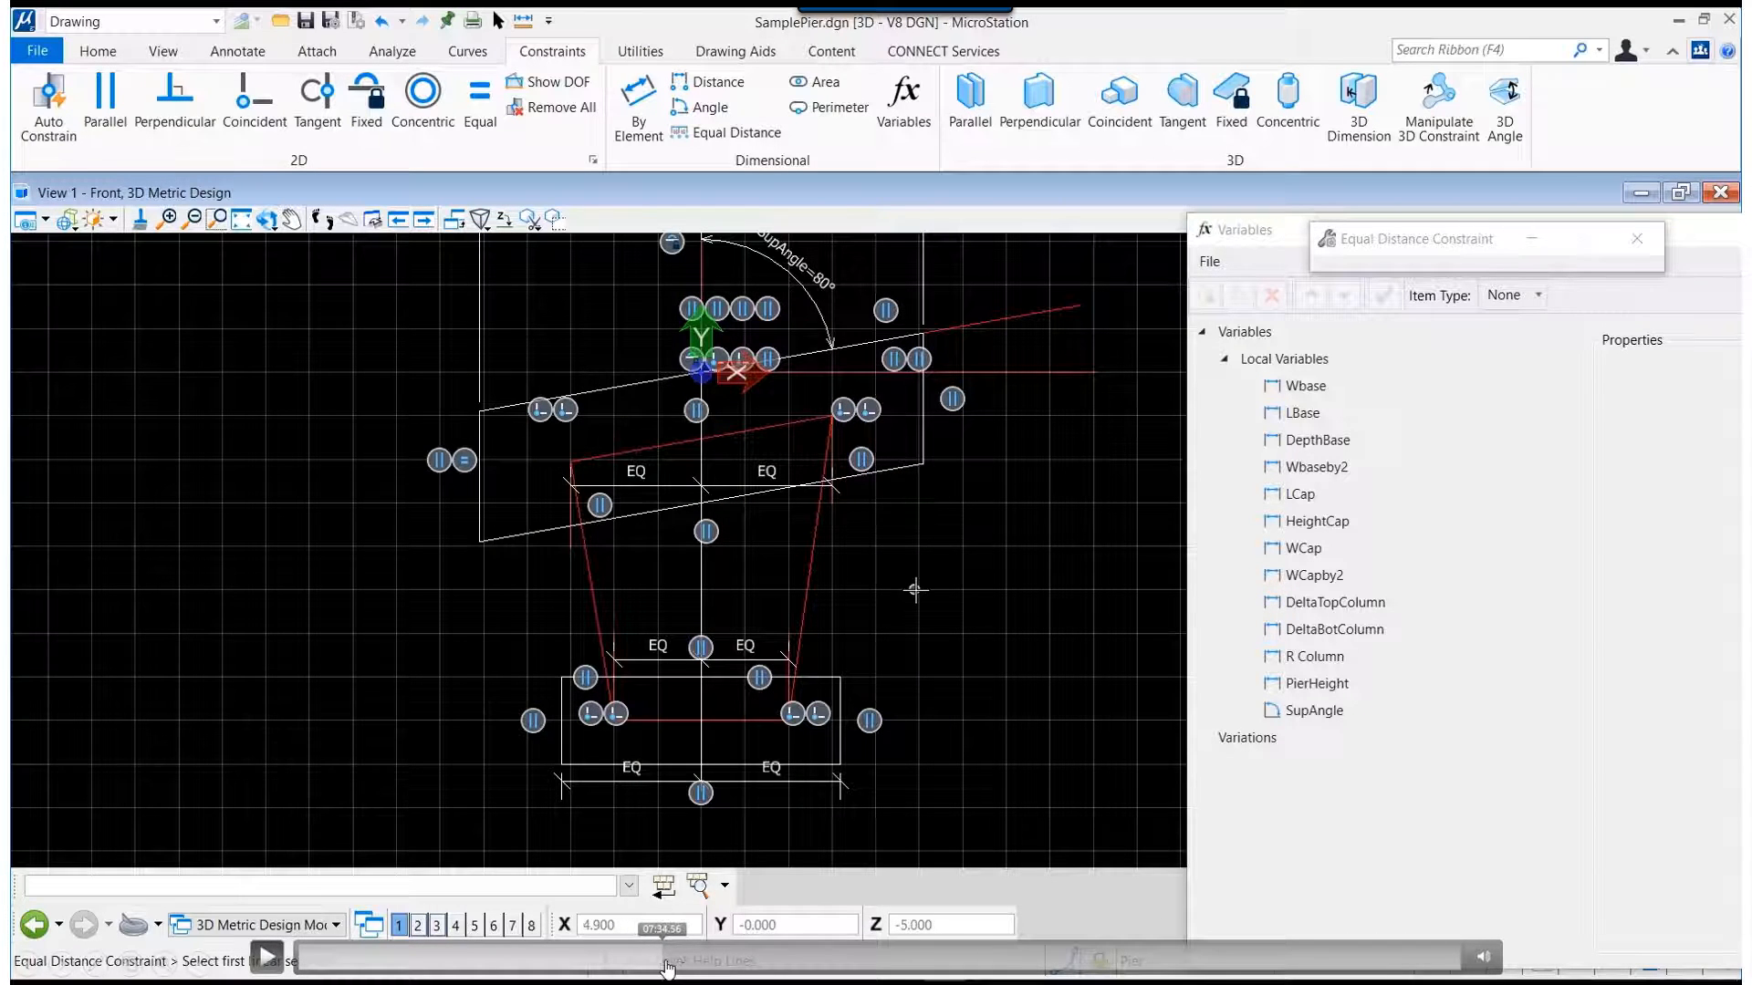
left_click(698, 971)
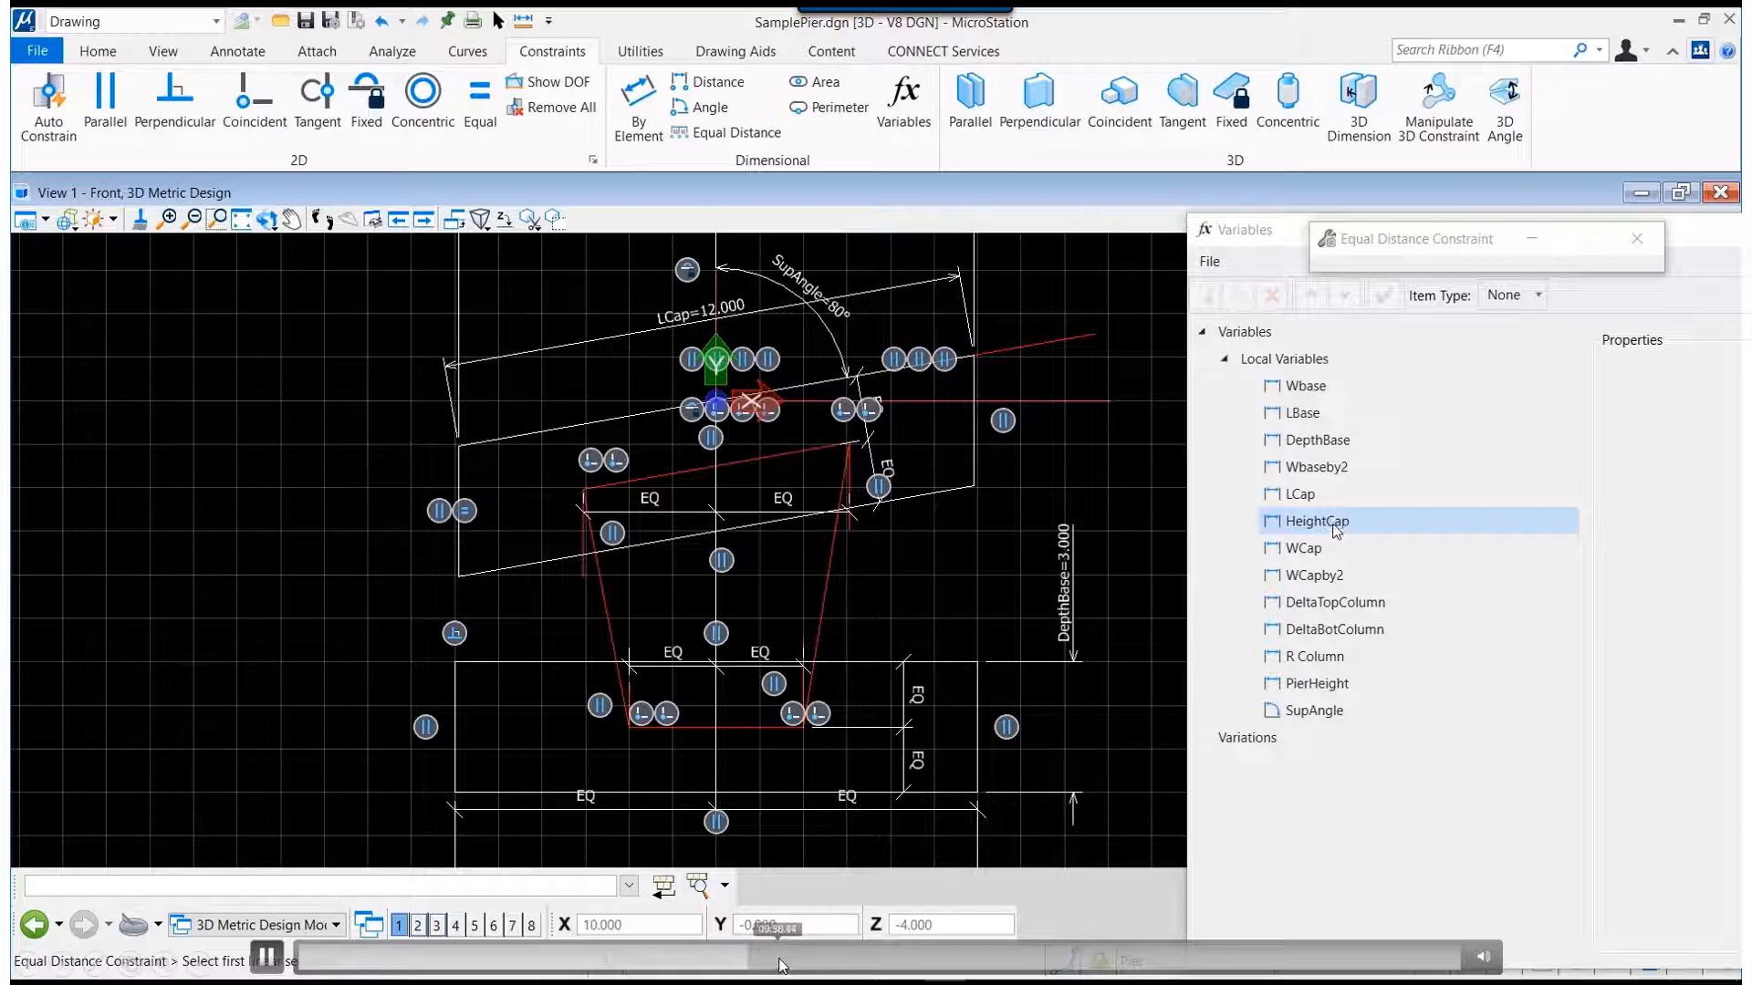
left_click(811, 967)
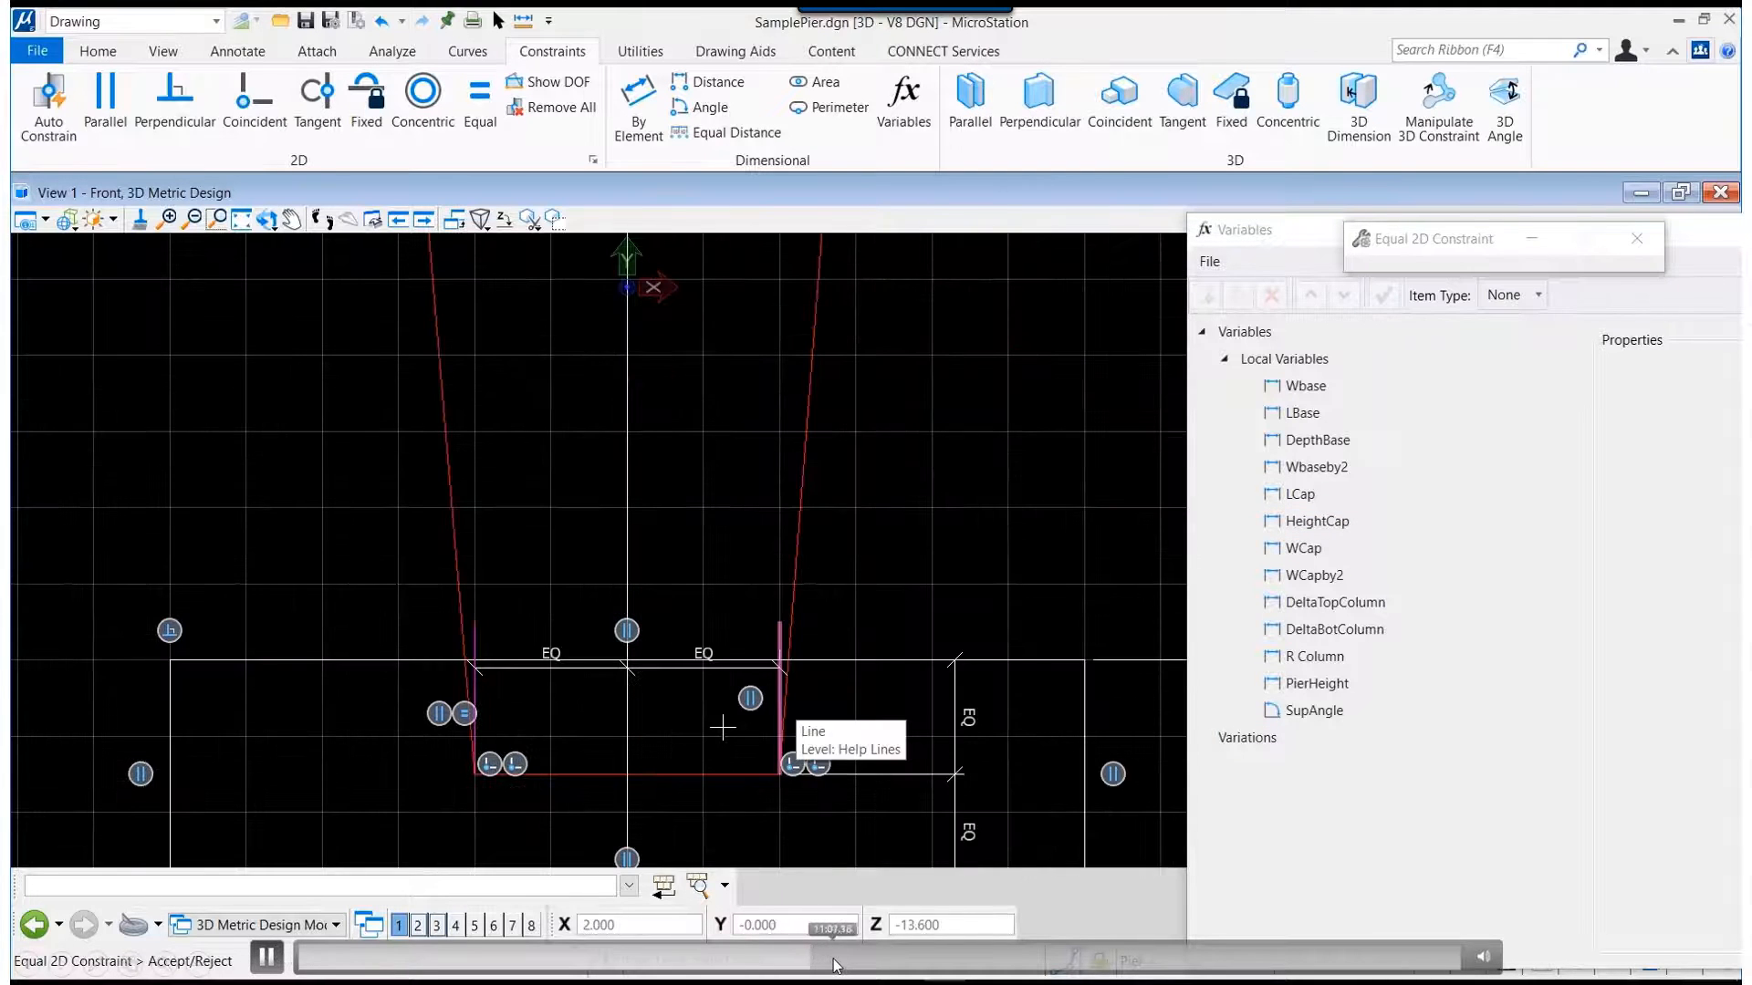
left_click(841, 965)
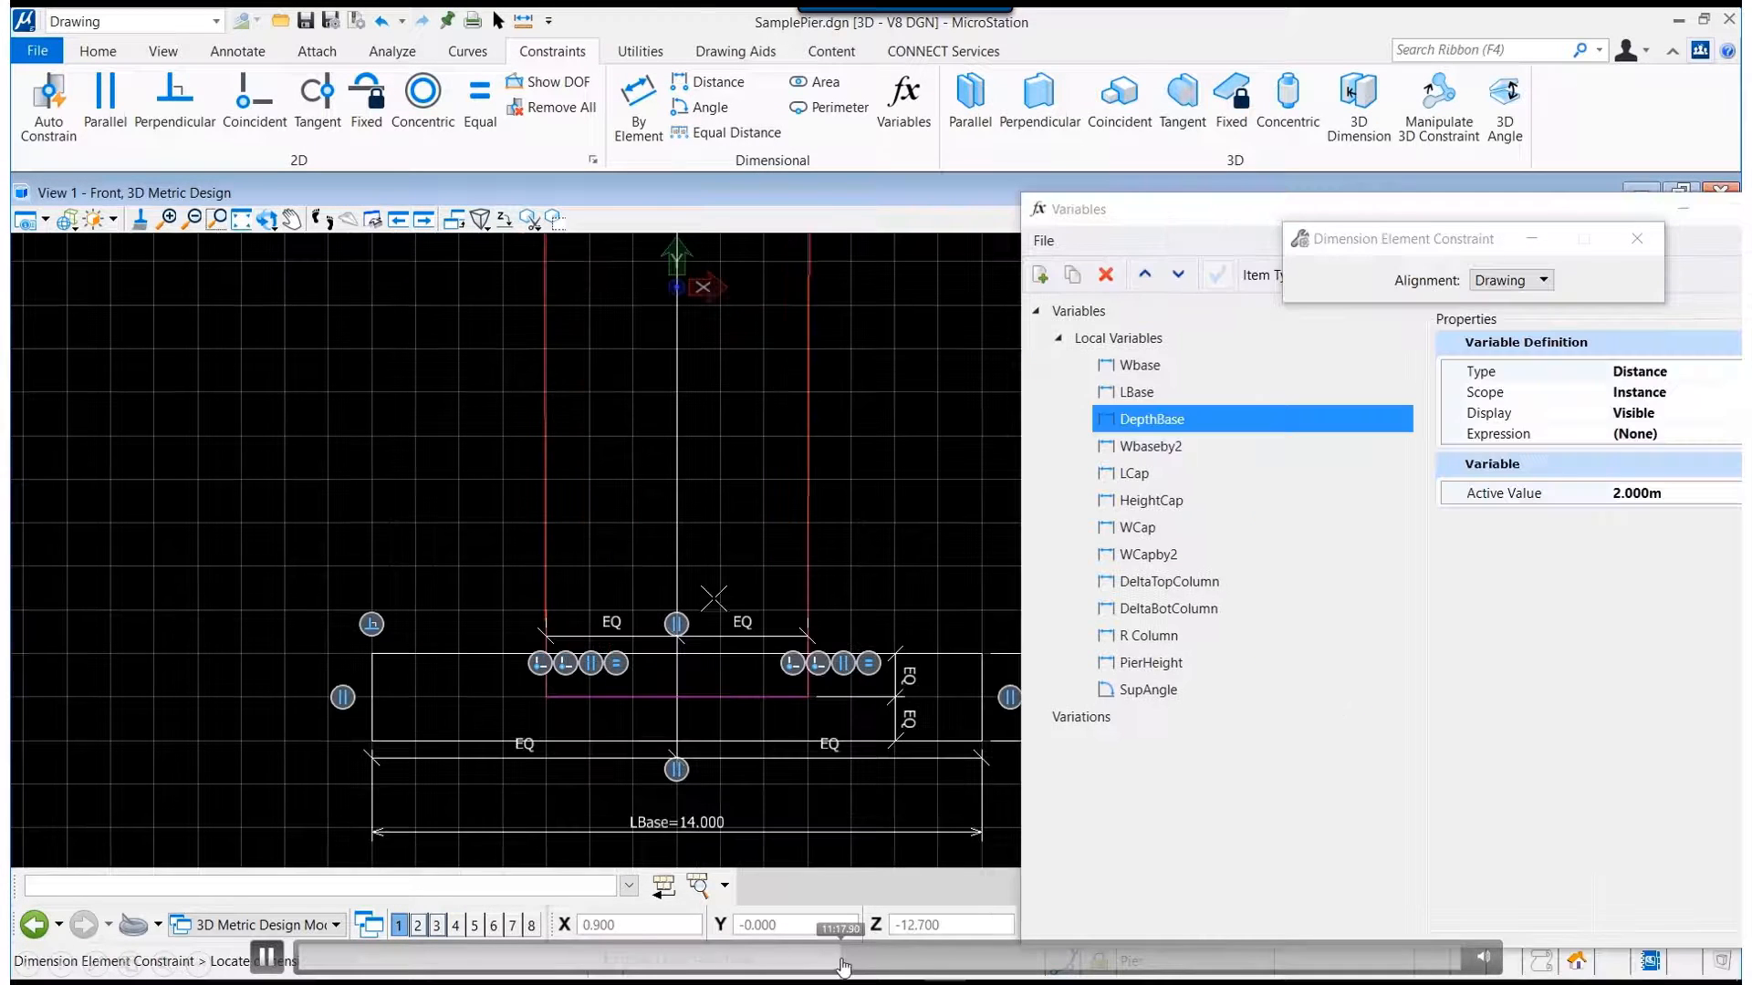
left_click(878, 965)
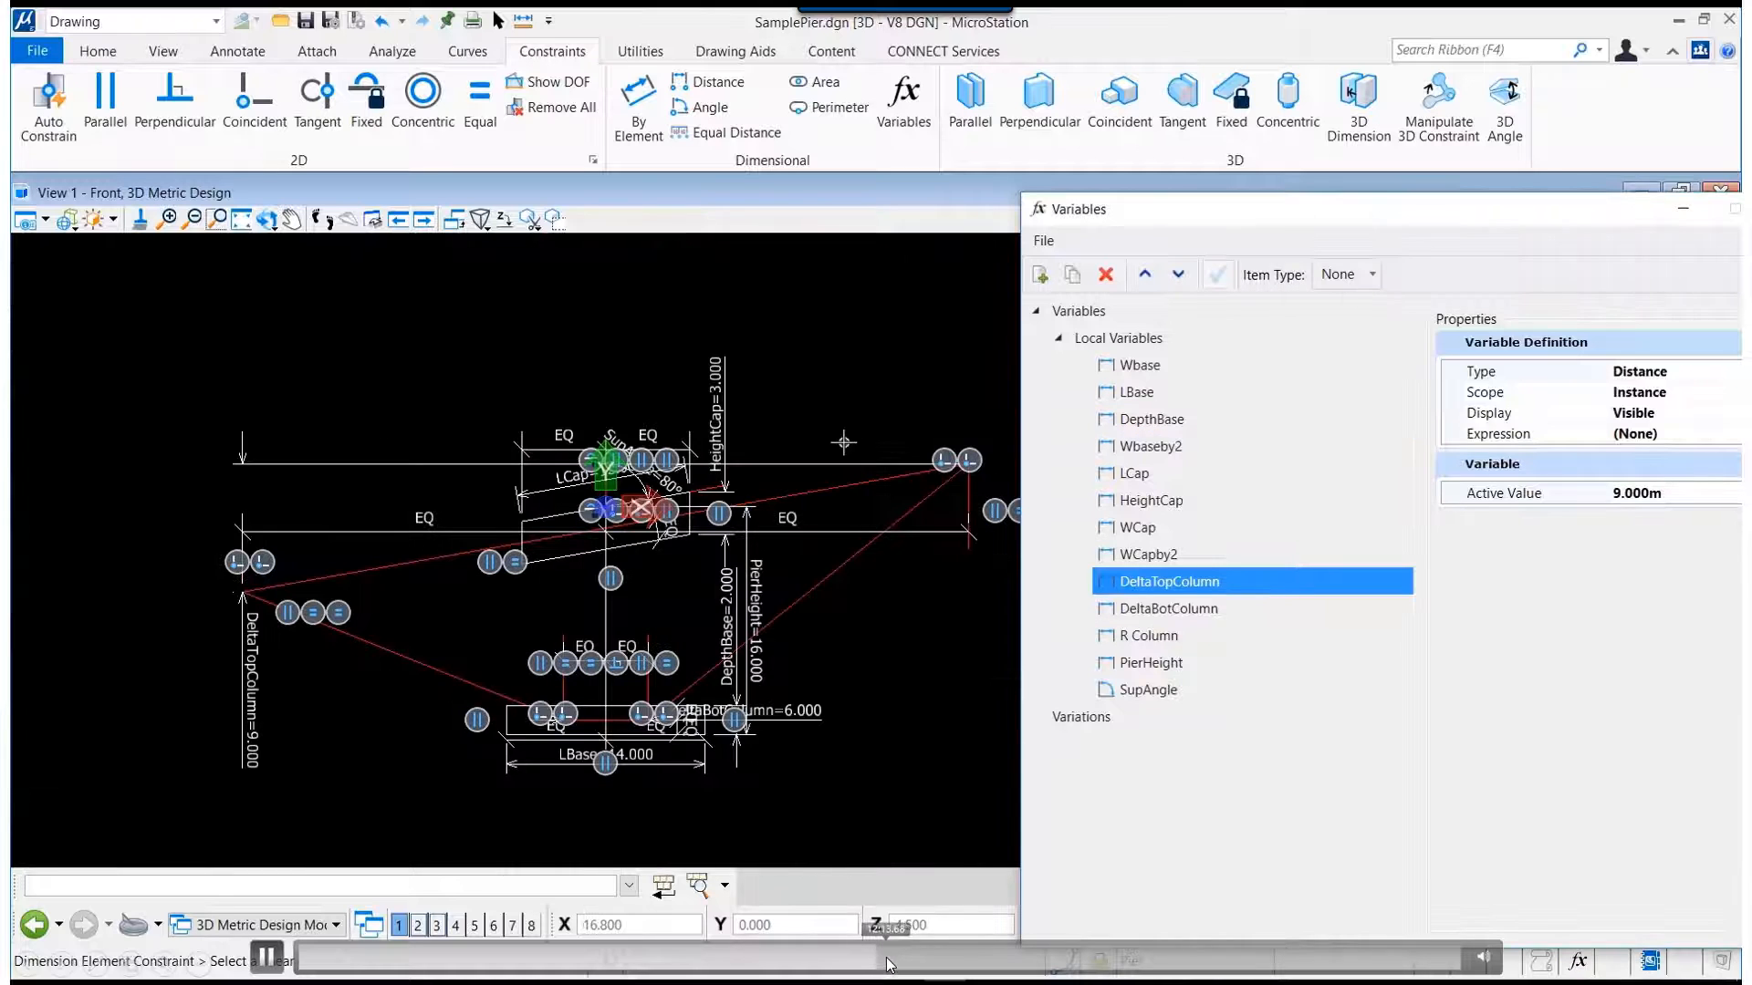
left_click(911, 965)
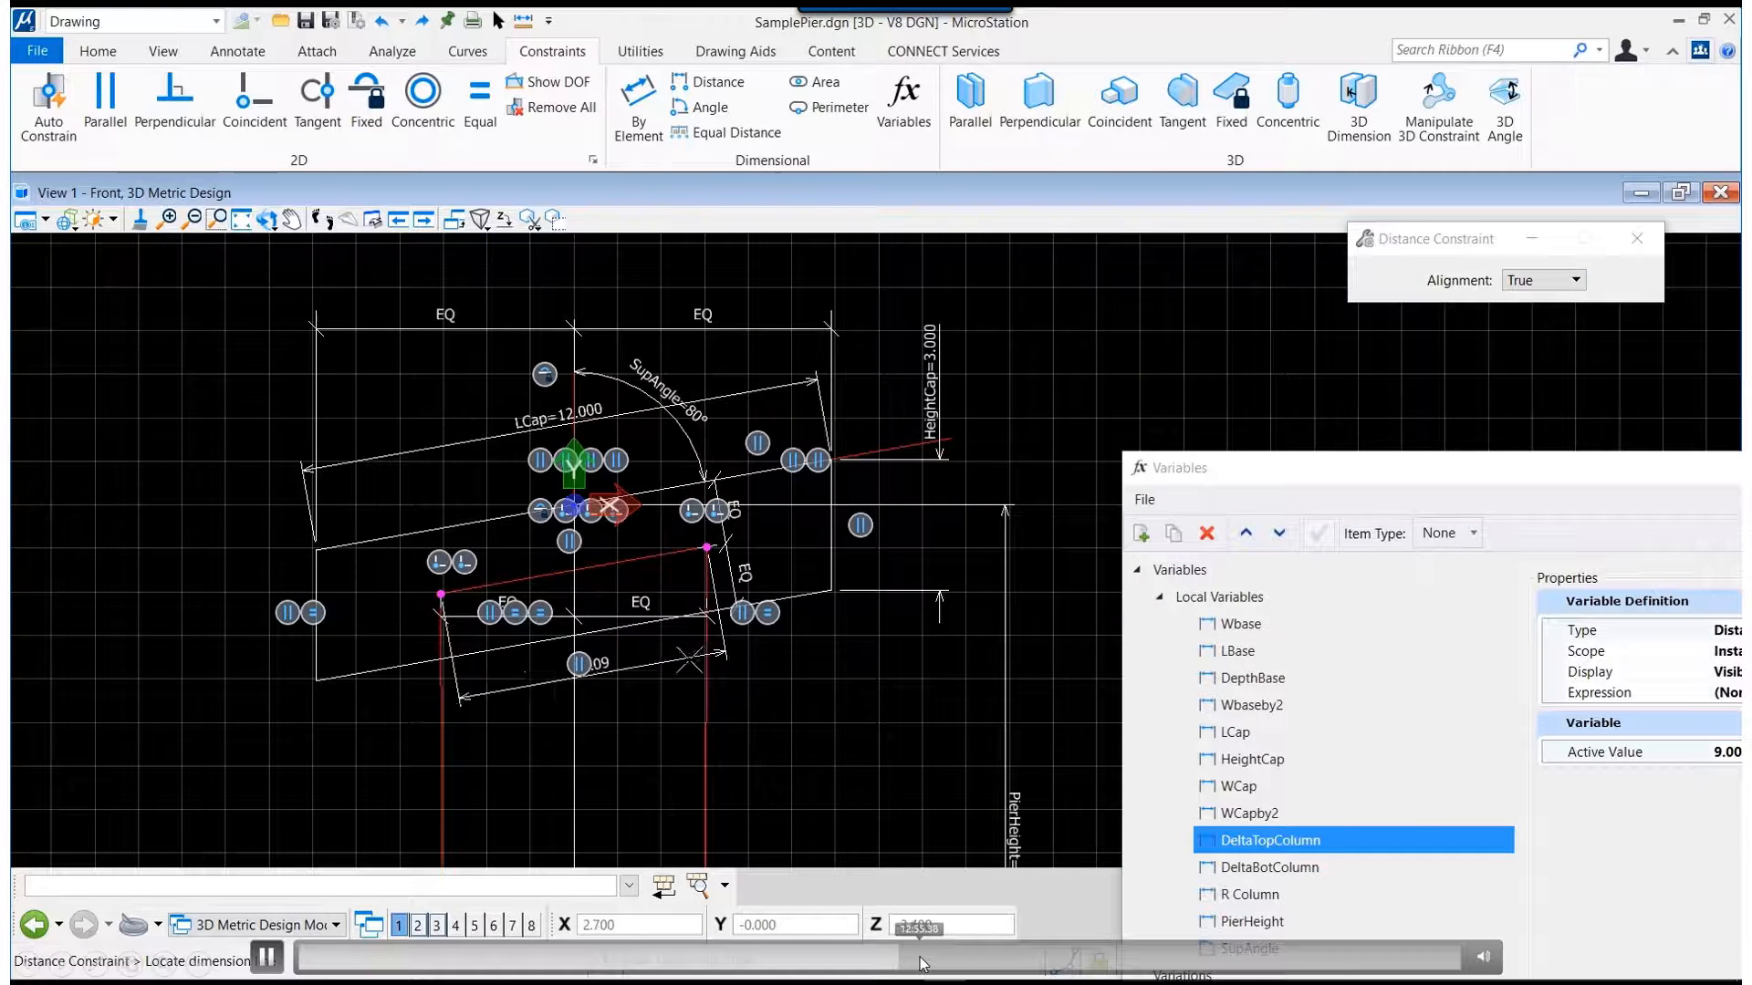
left_click(923, 965)
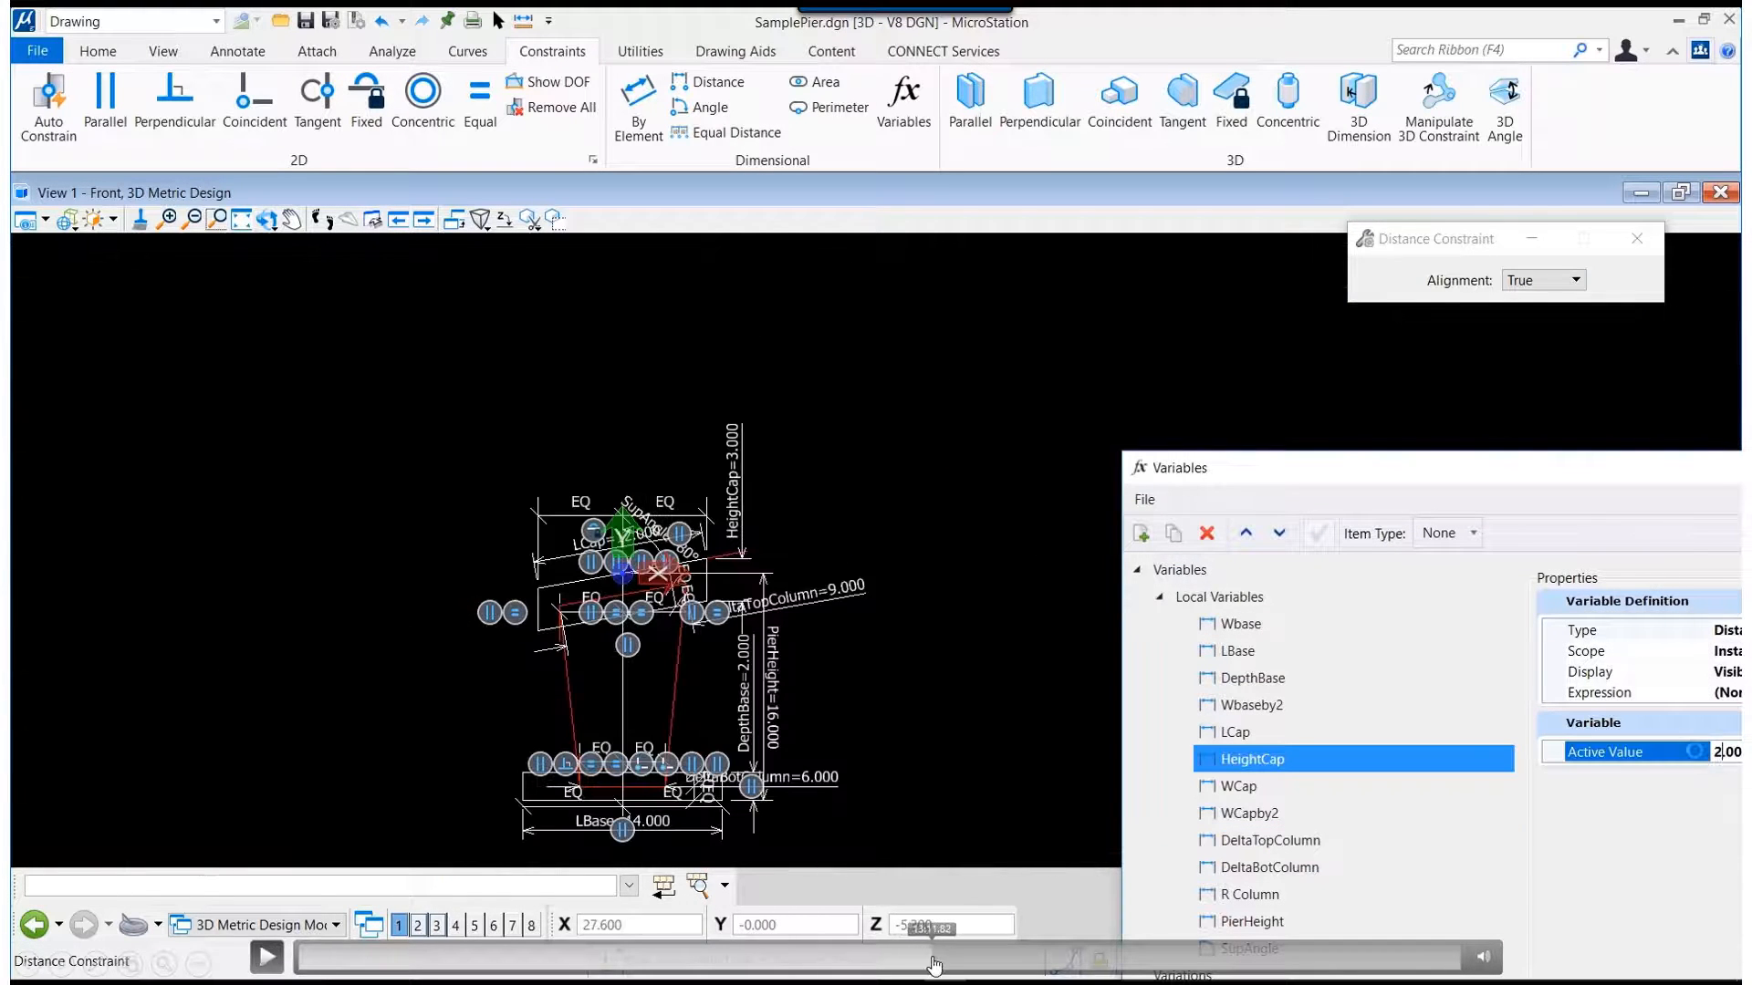
left_click(944, 965)
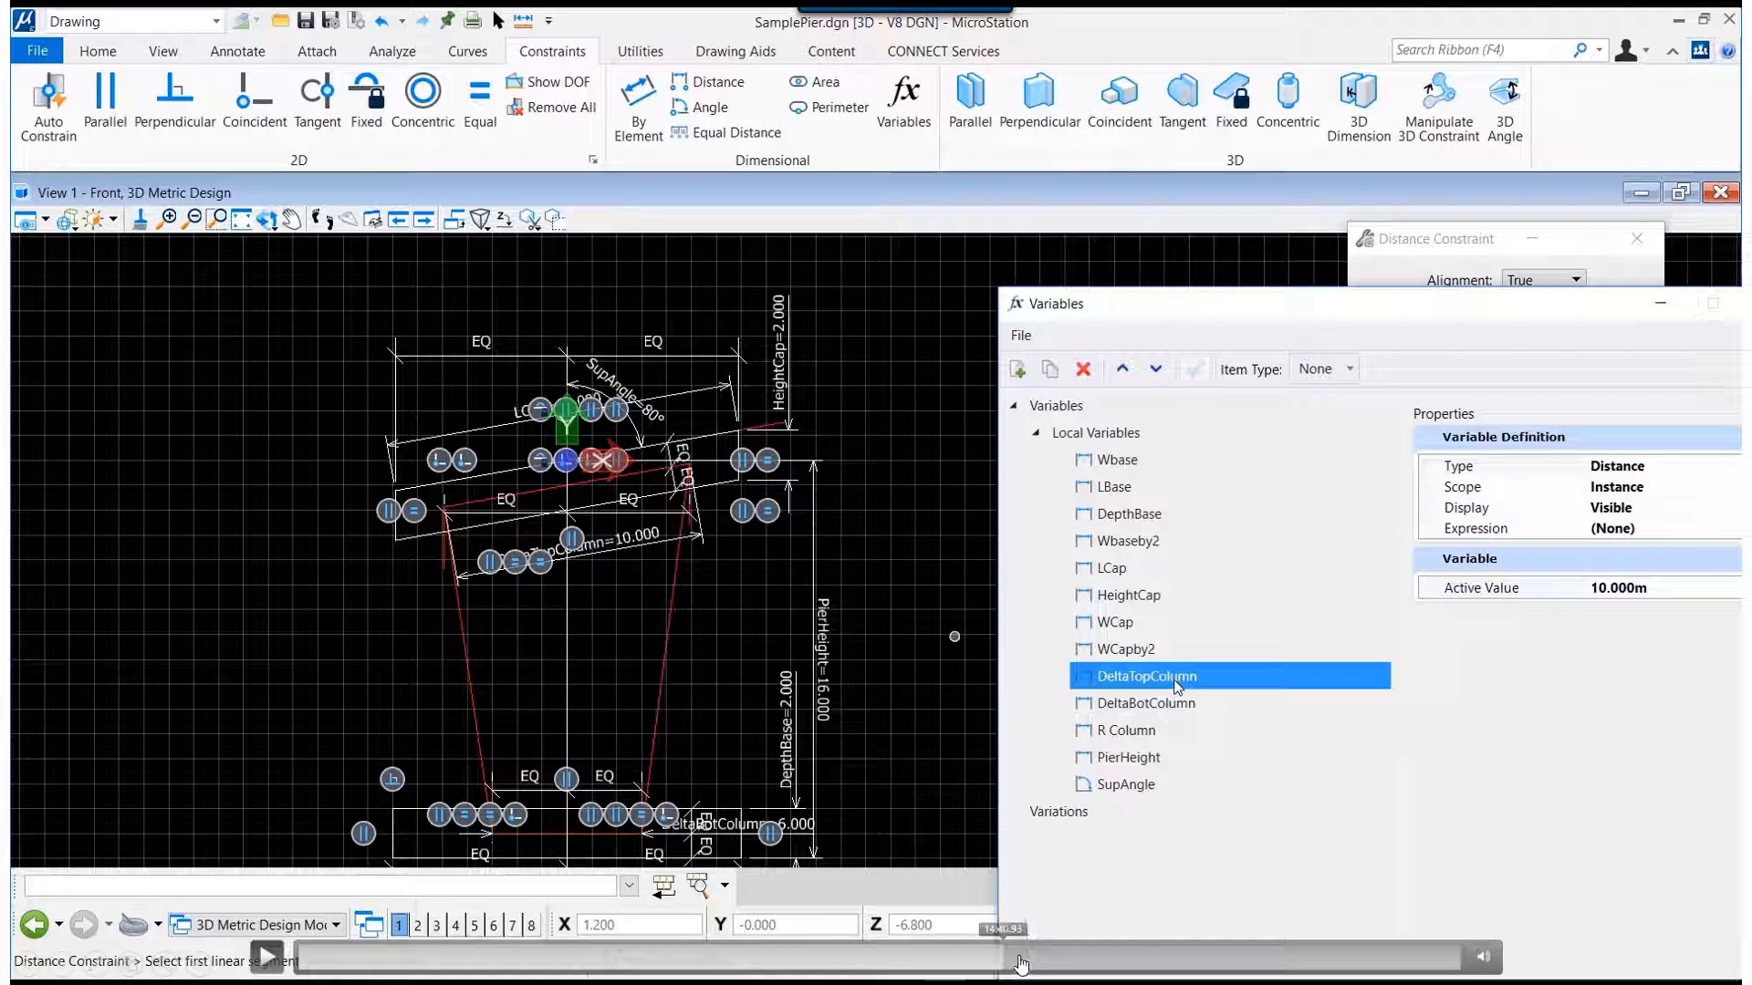
left_click(266, 956)
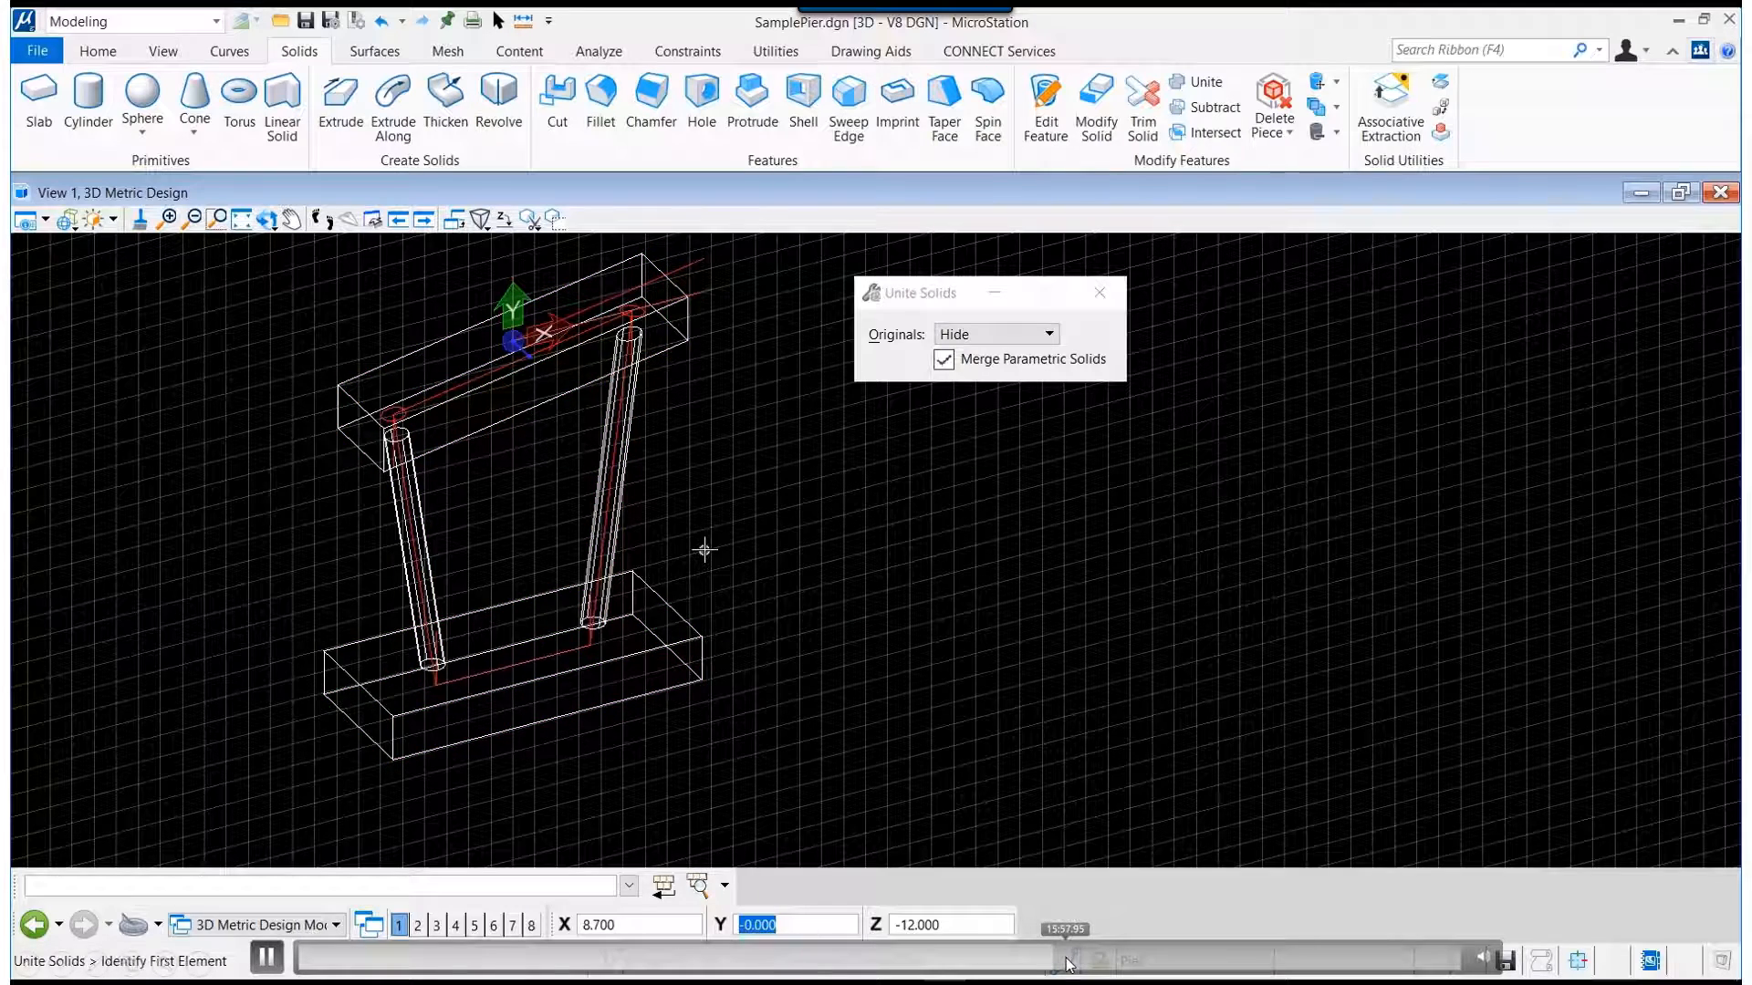
left_click(1065, 958)
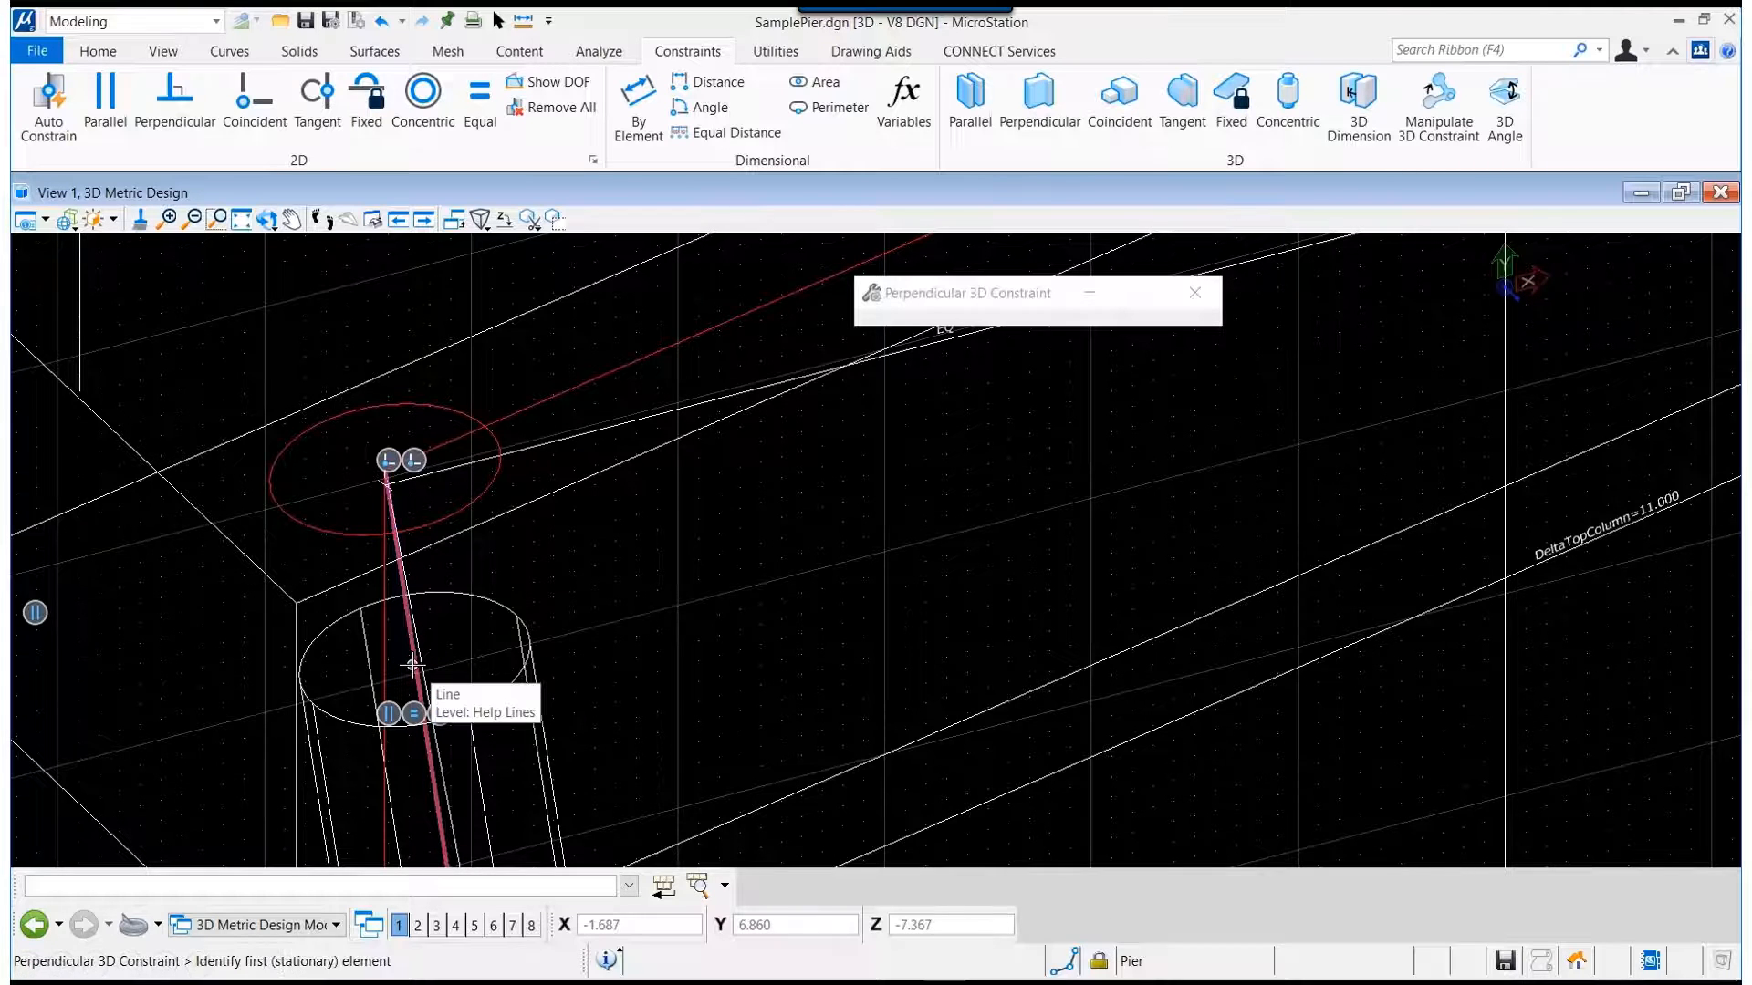
Select the inclined column help line as the stationary element of a Perpendicular 3D constraint.
left_click(412, 664)
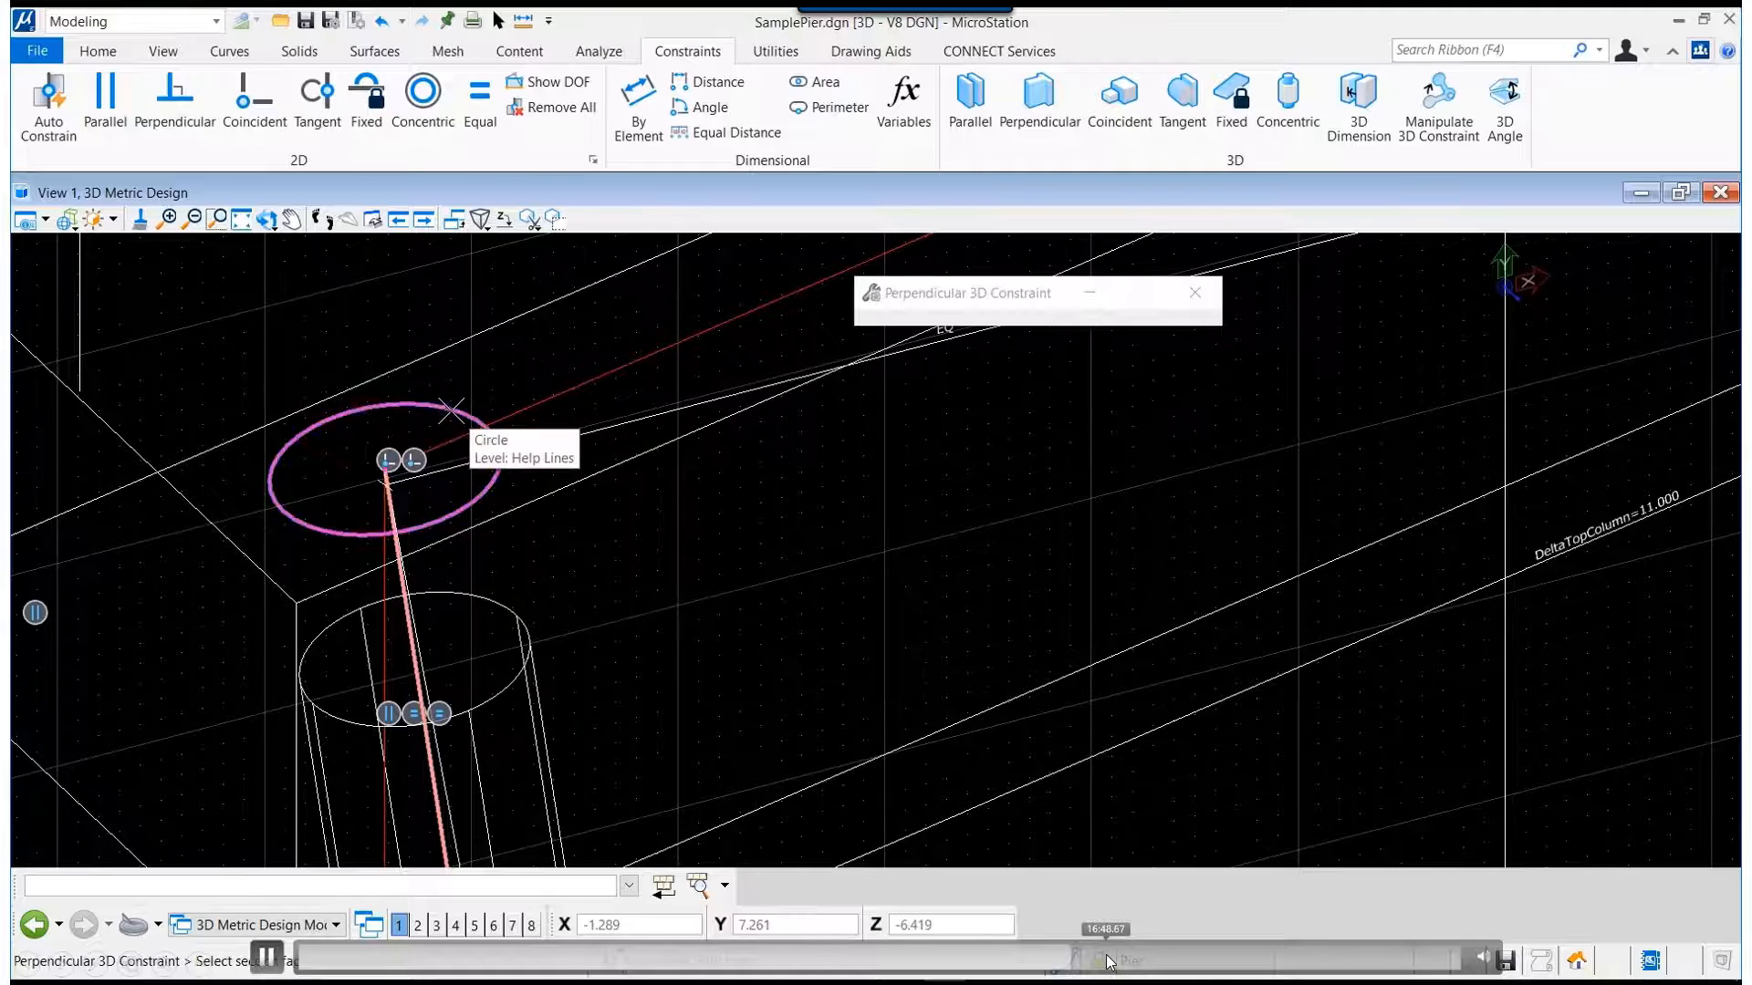
left_click(1148, 958)
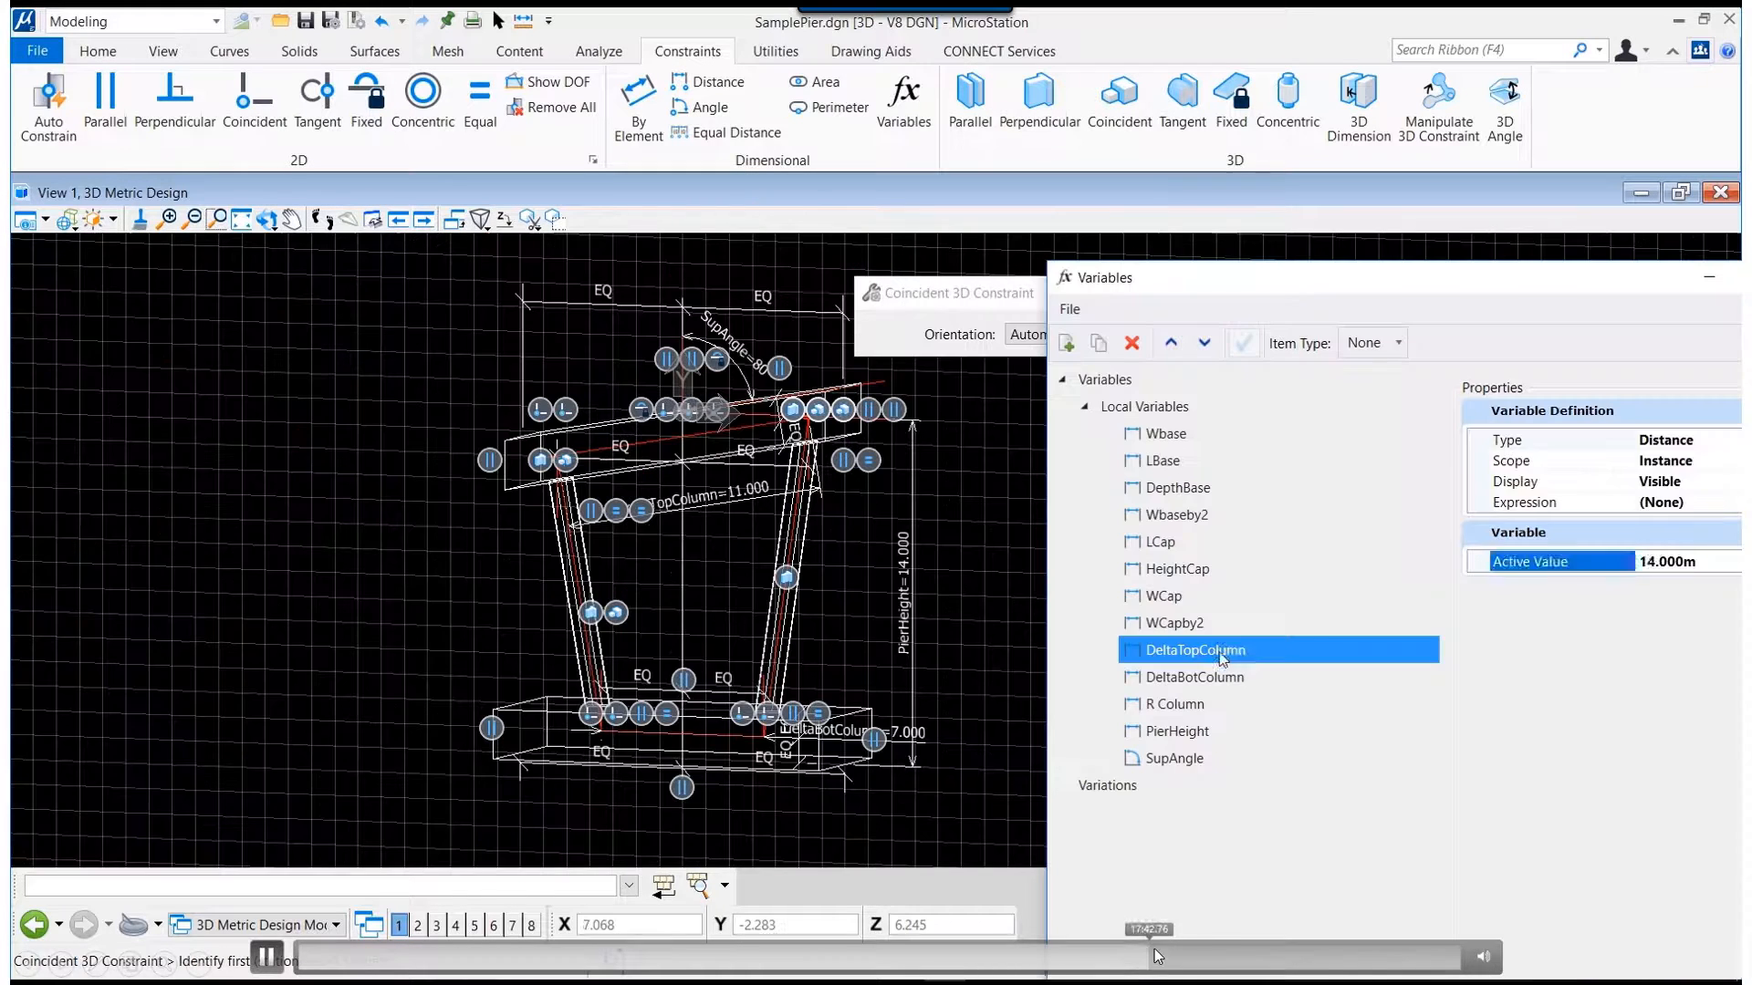
left_click(1213, 963)
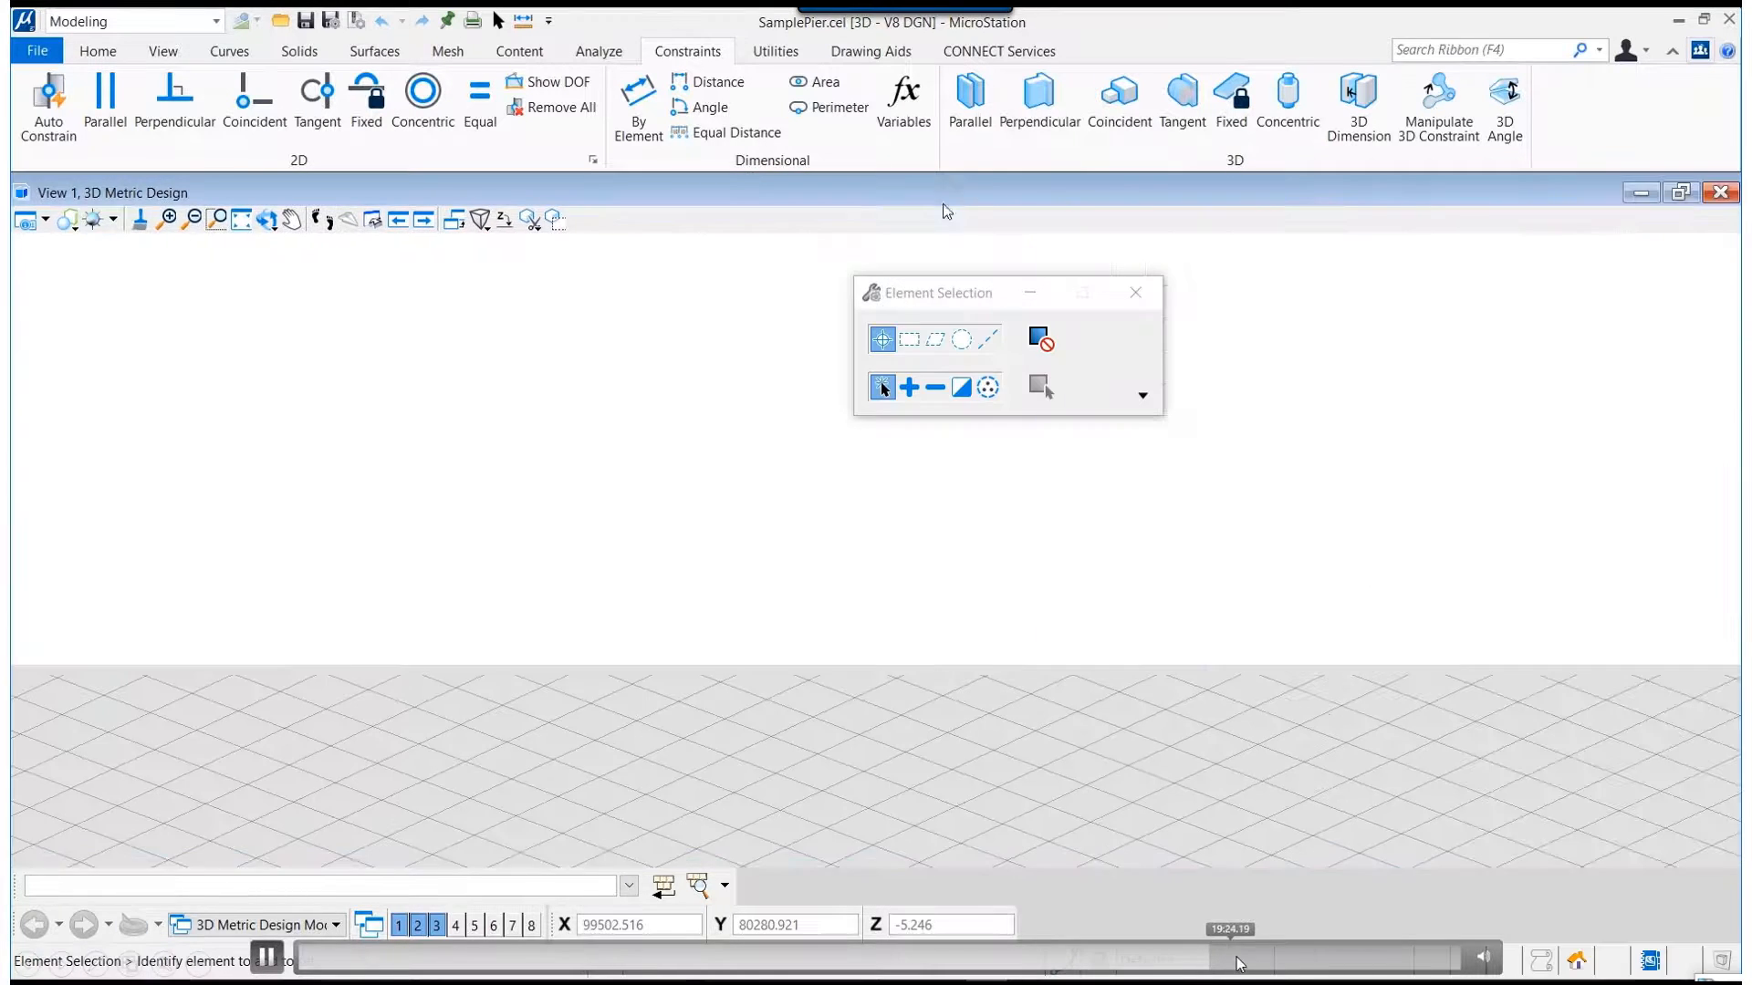
left_click(1266, 963)
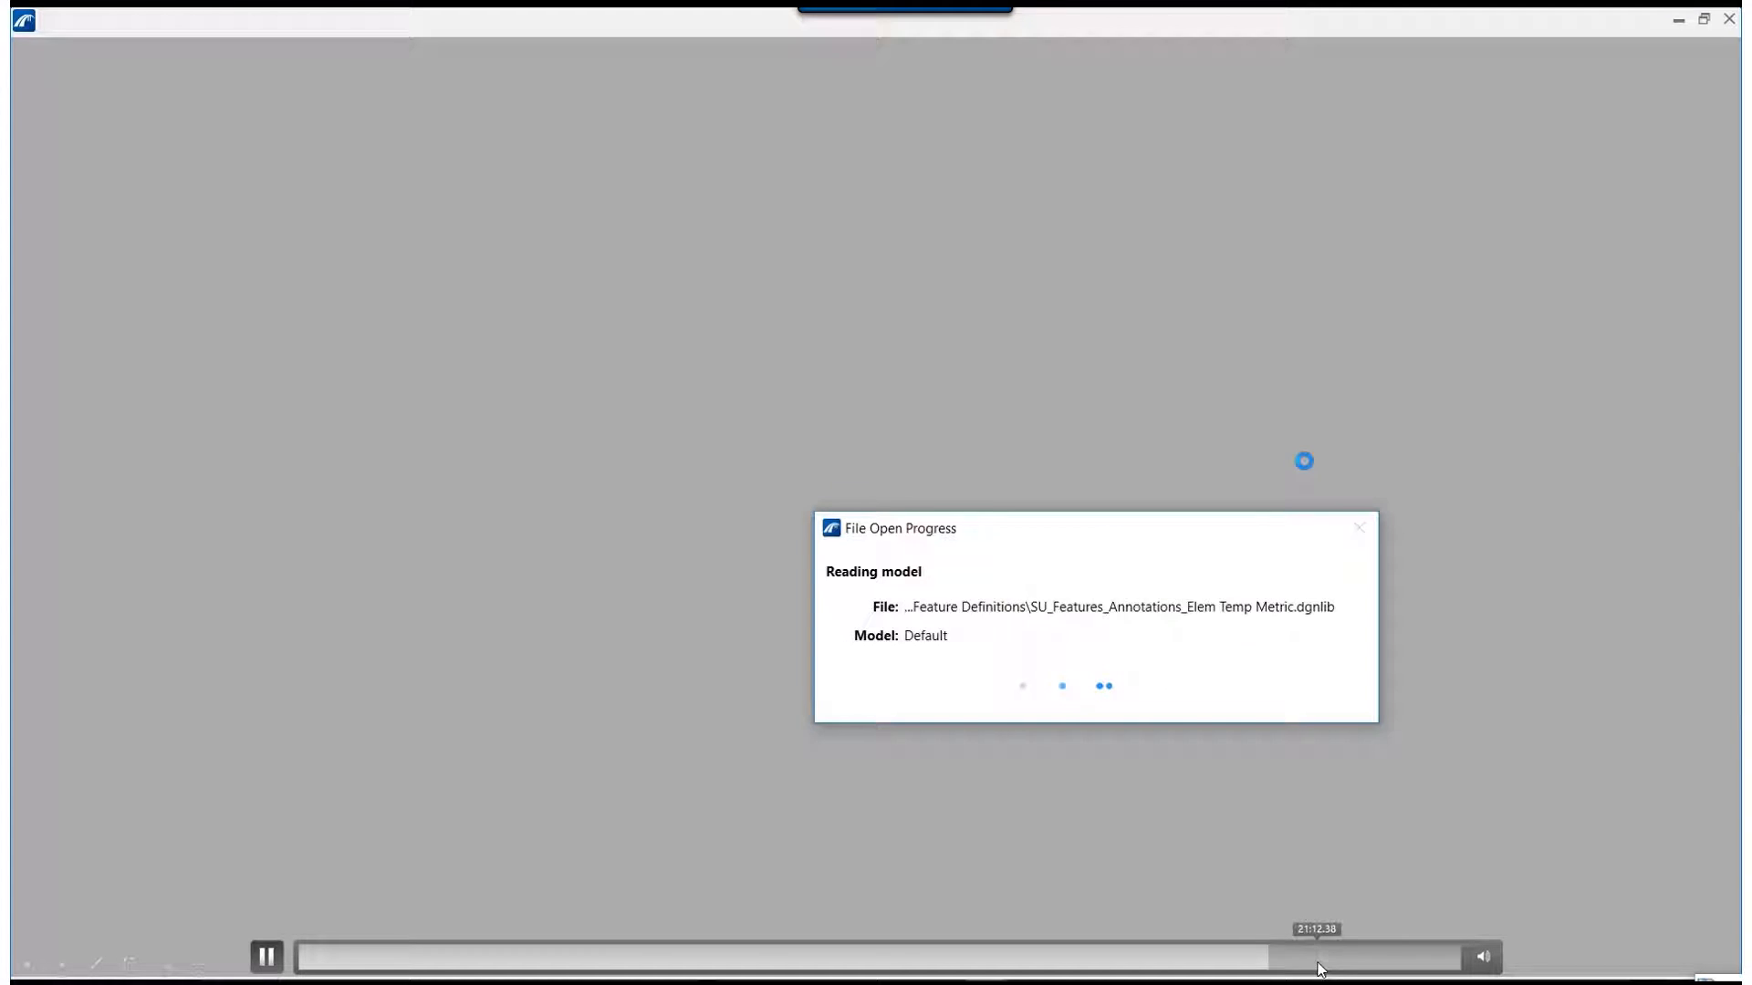
left_click(1317, 964)
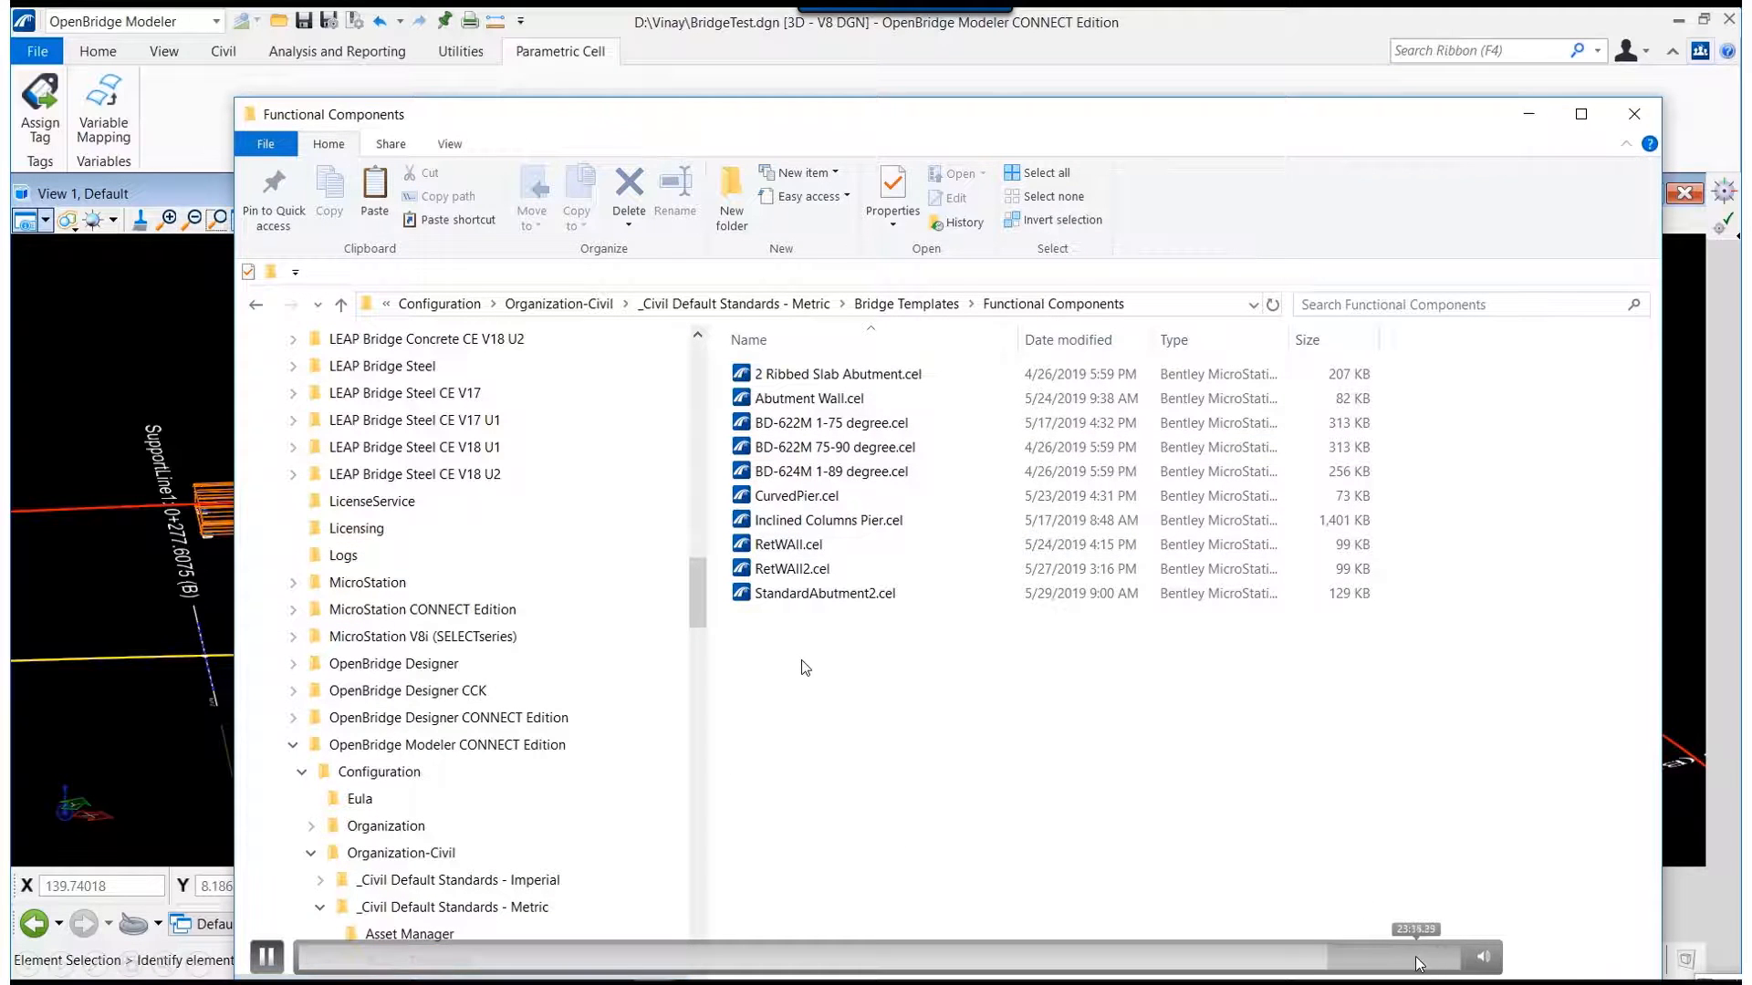
left_click(1384, 965)
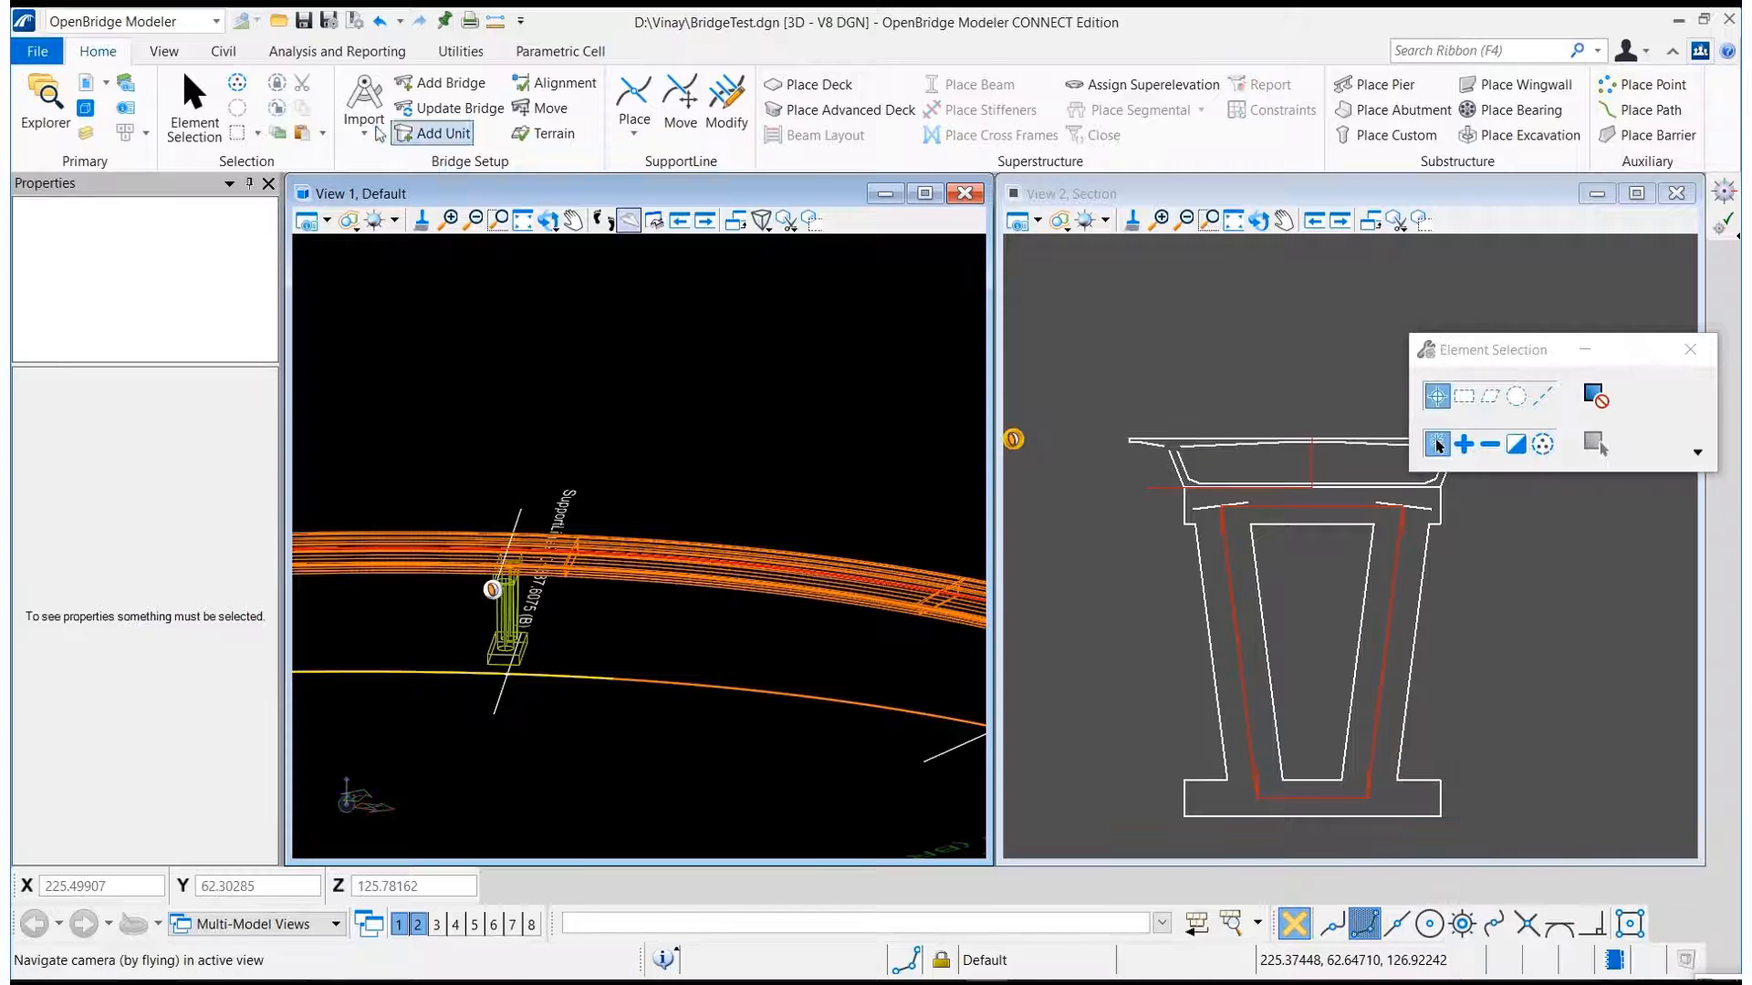
Select the placed pier's parametric cell at SupportLine2 and set its R Column variable to 1 m.
left_click(520, 650)
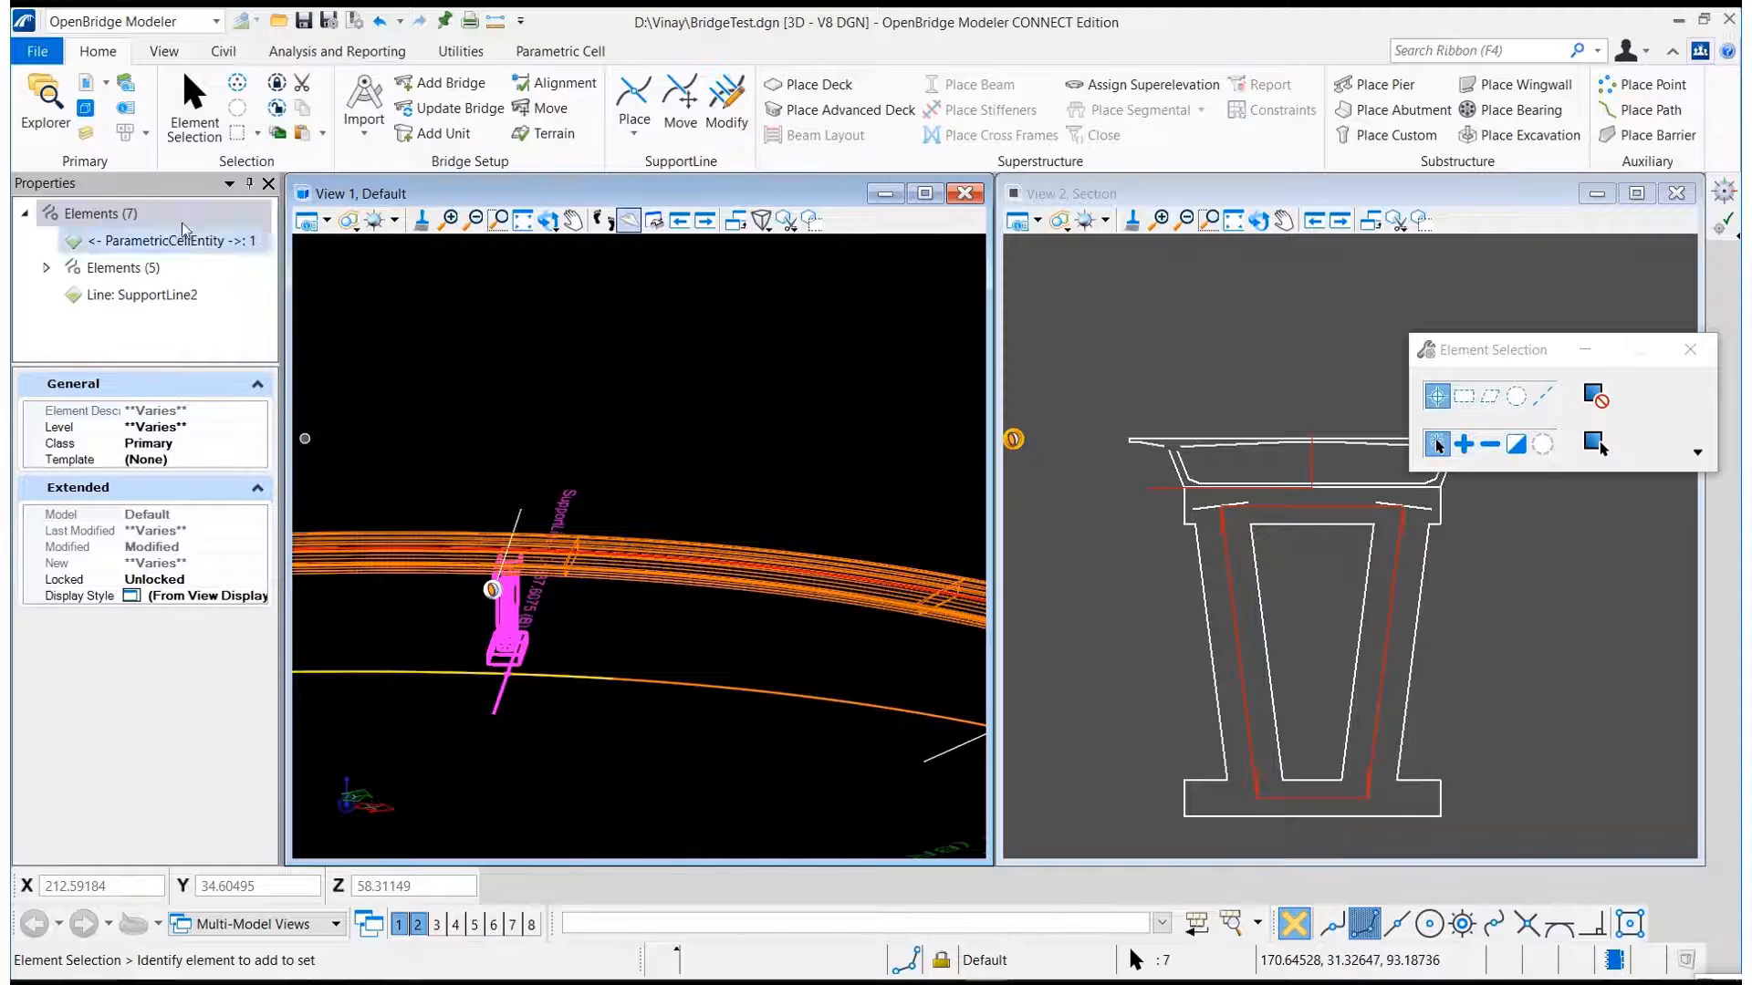
left_click(183, 239)
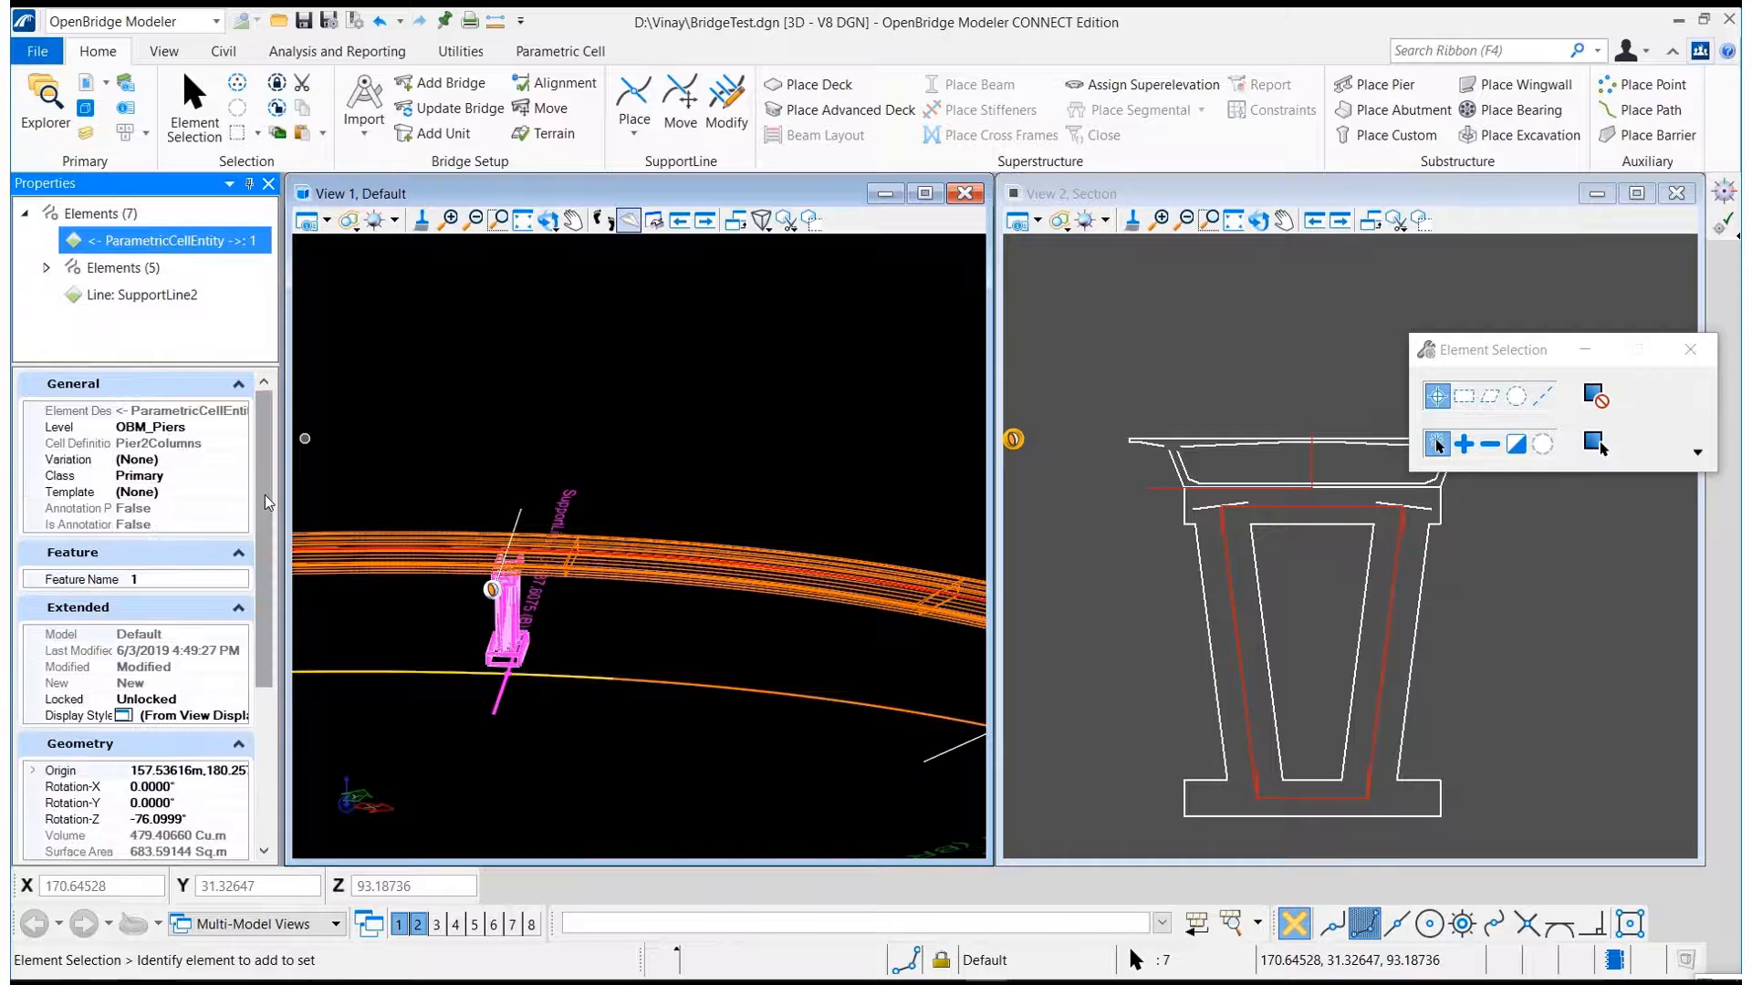
scroll(268, 503, "down", 4)
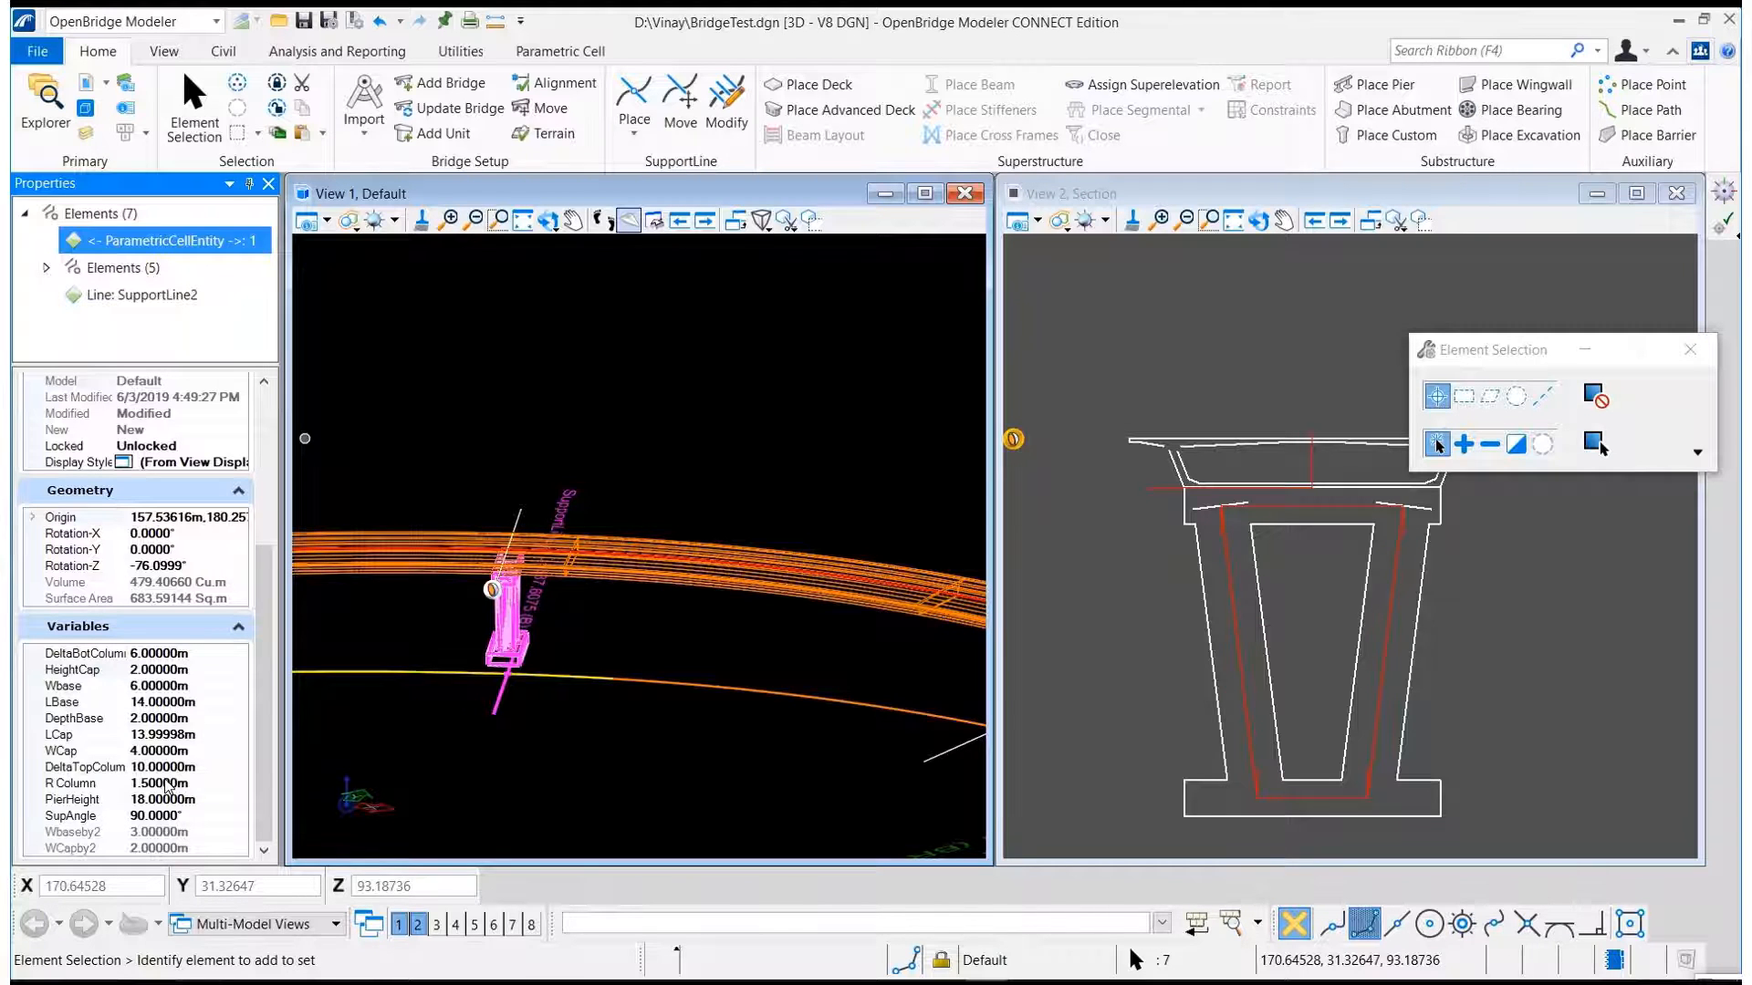
left_click(166, 785)
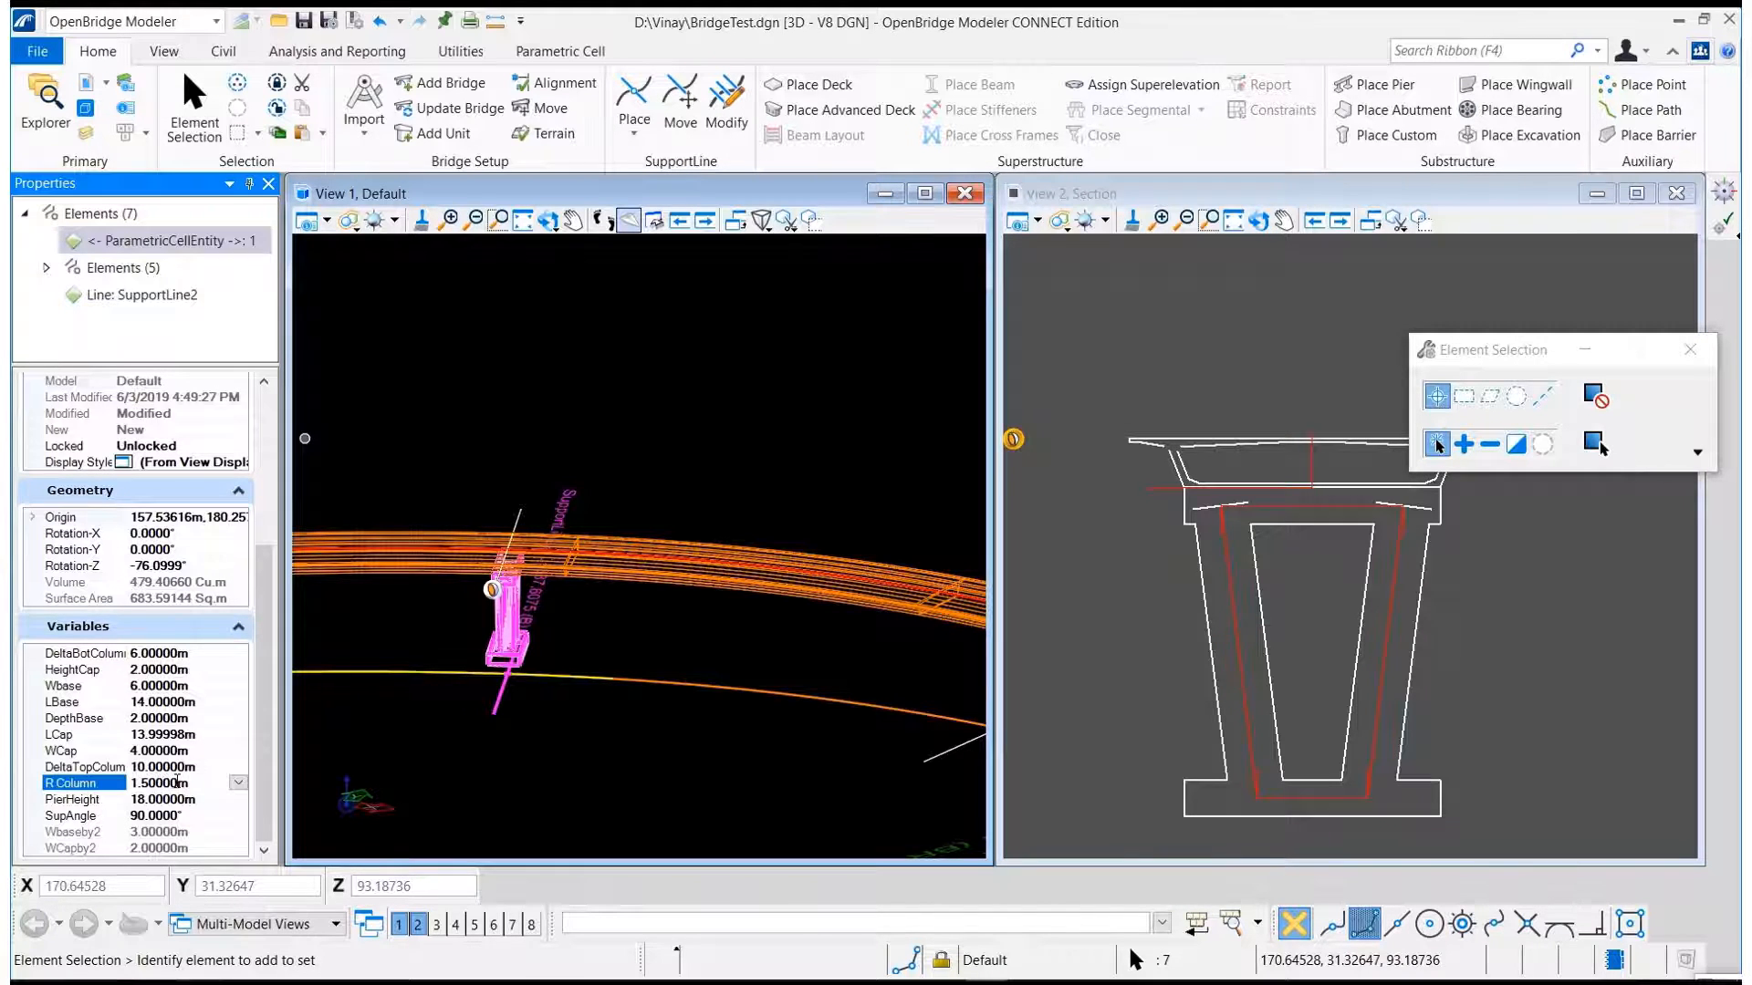
left_click_drag(176, 783, 126, 782)
type("1m")
key("Return")
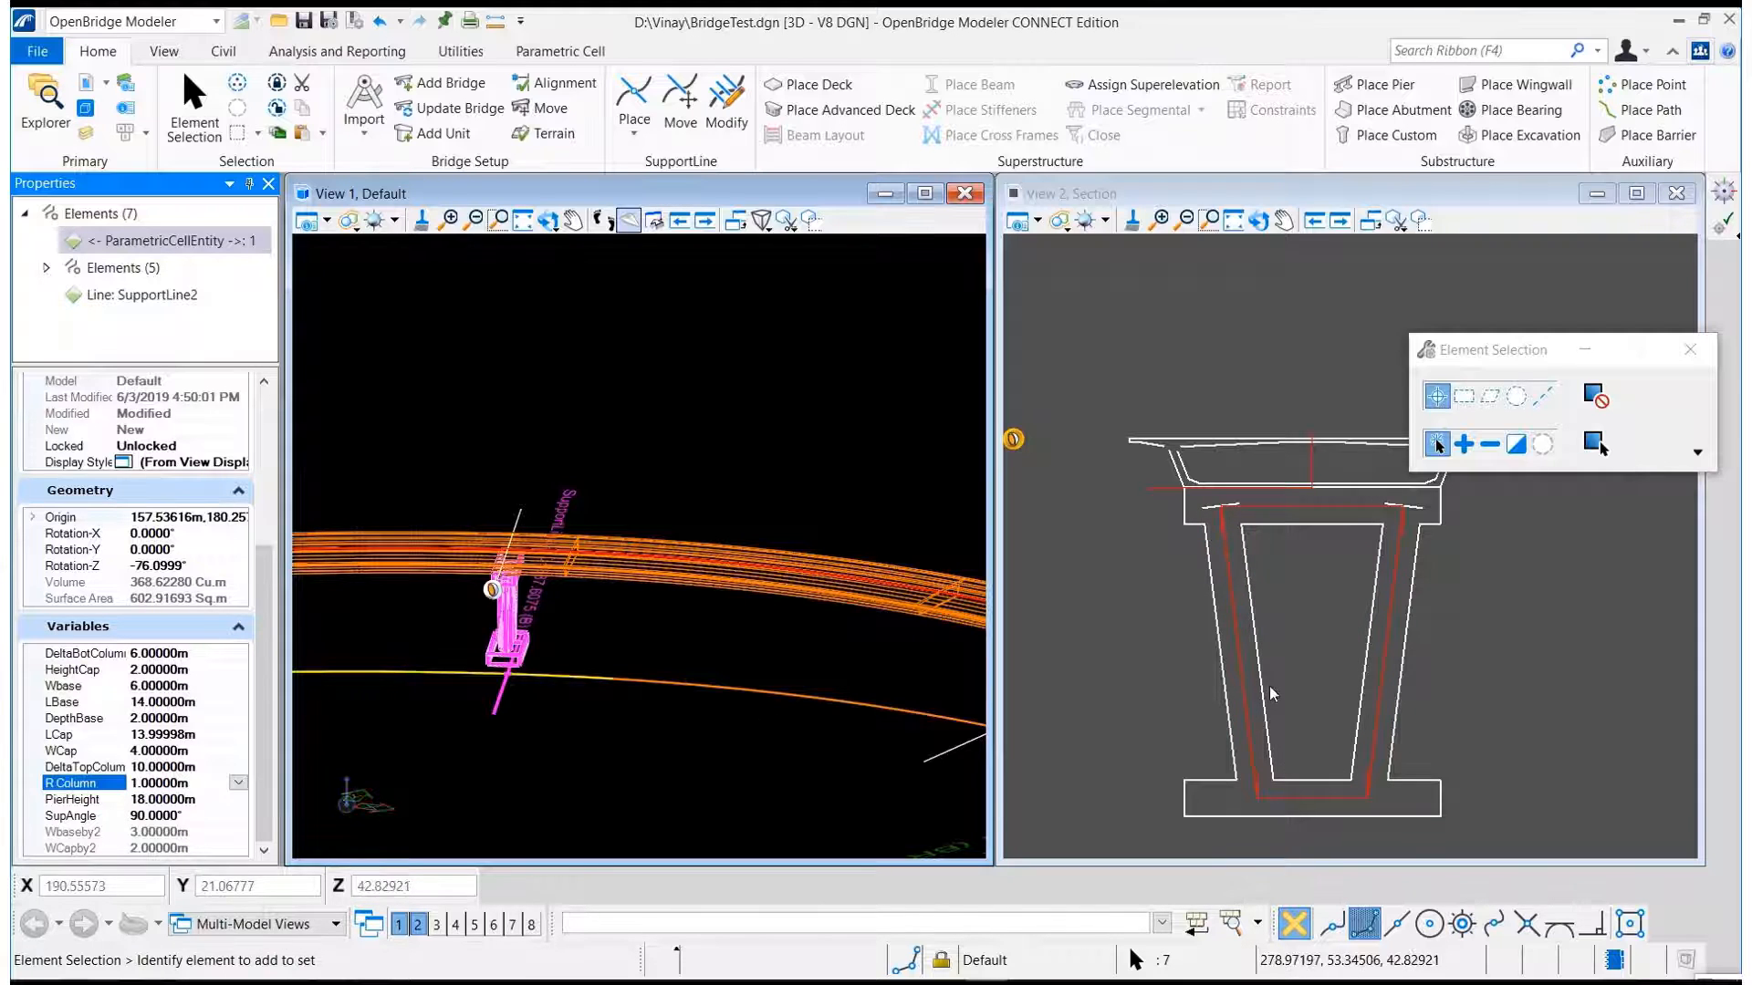
Raise the same pier's PierHeight variable to 20 m and finally to 23 m.
scroll(1141, 667, "down", 1)
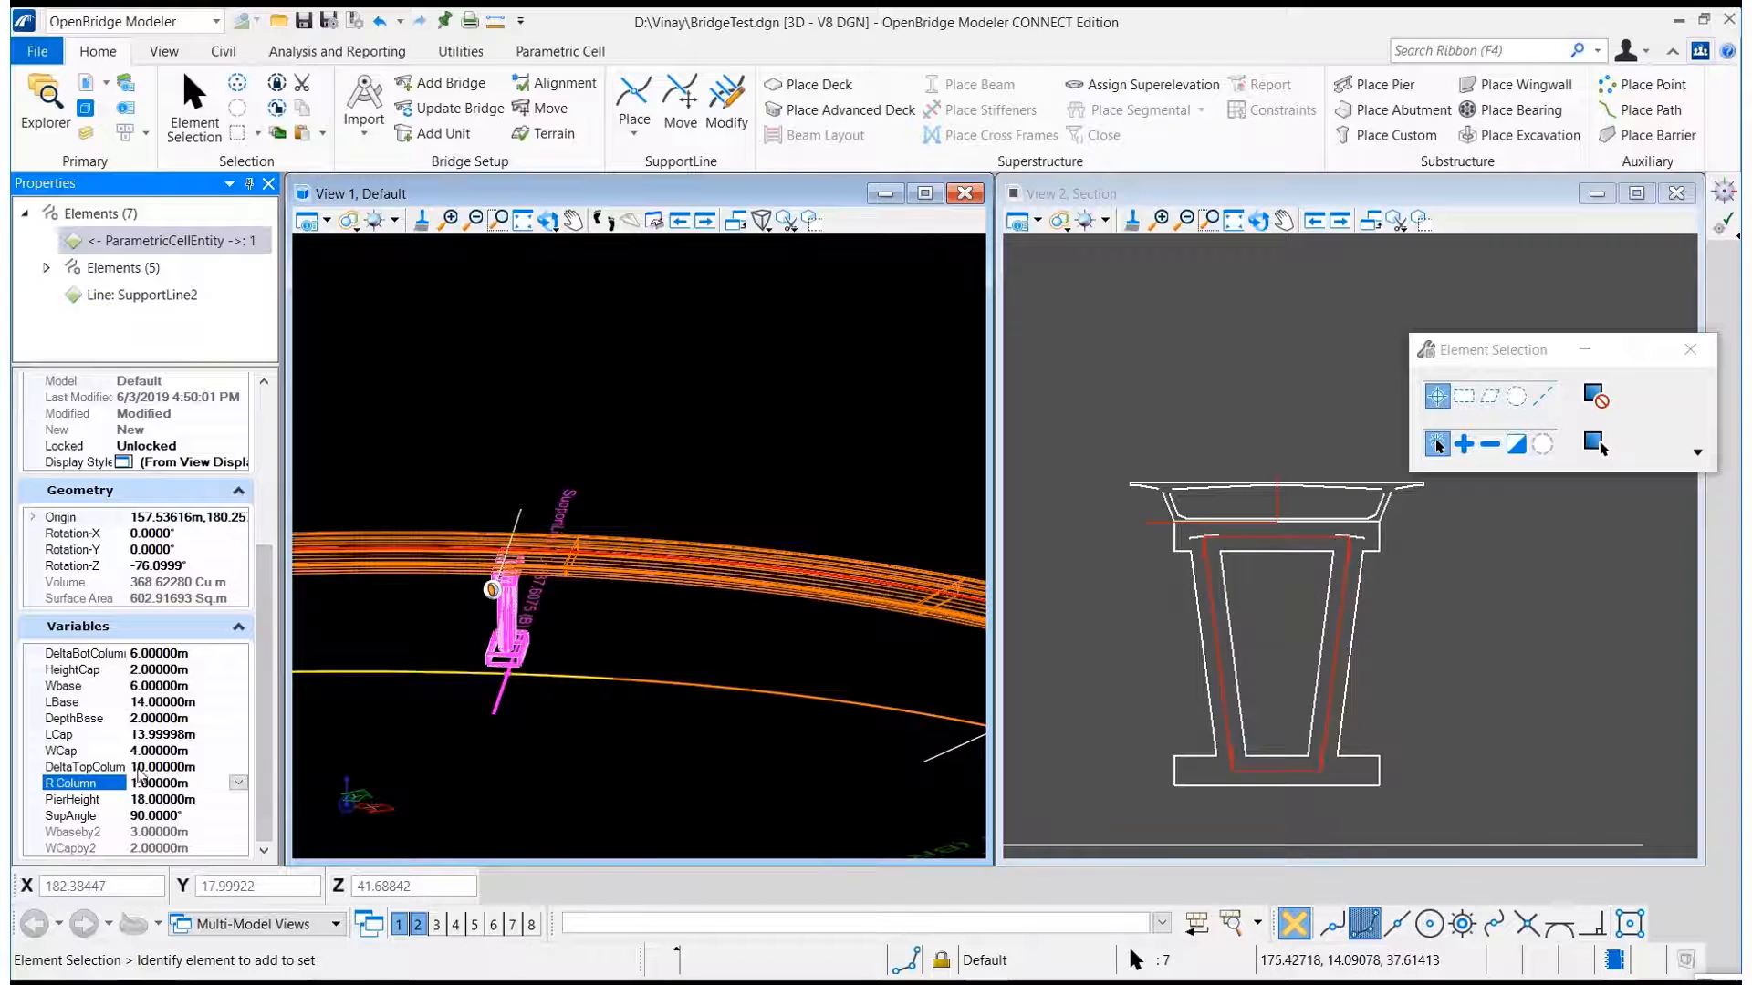
left_click(177, 803)
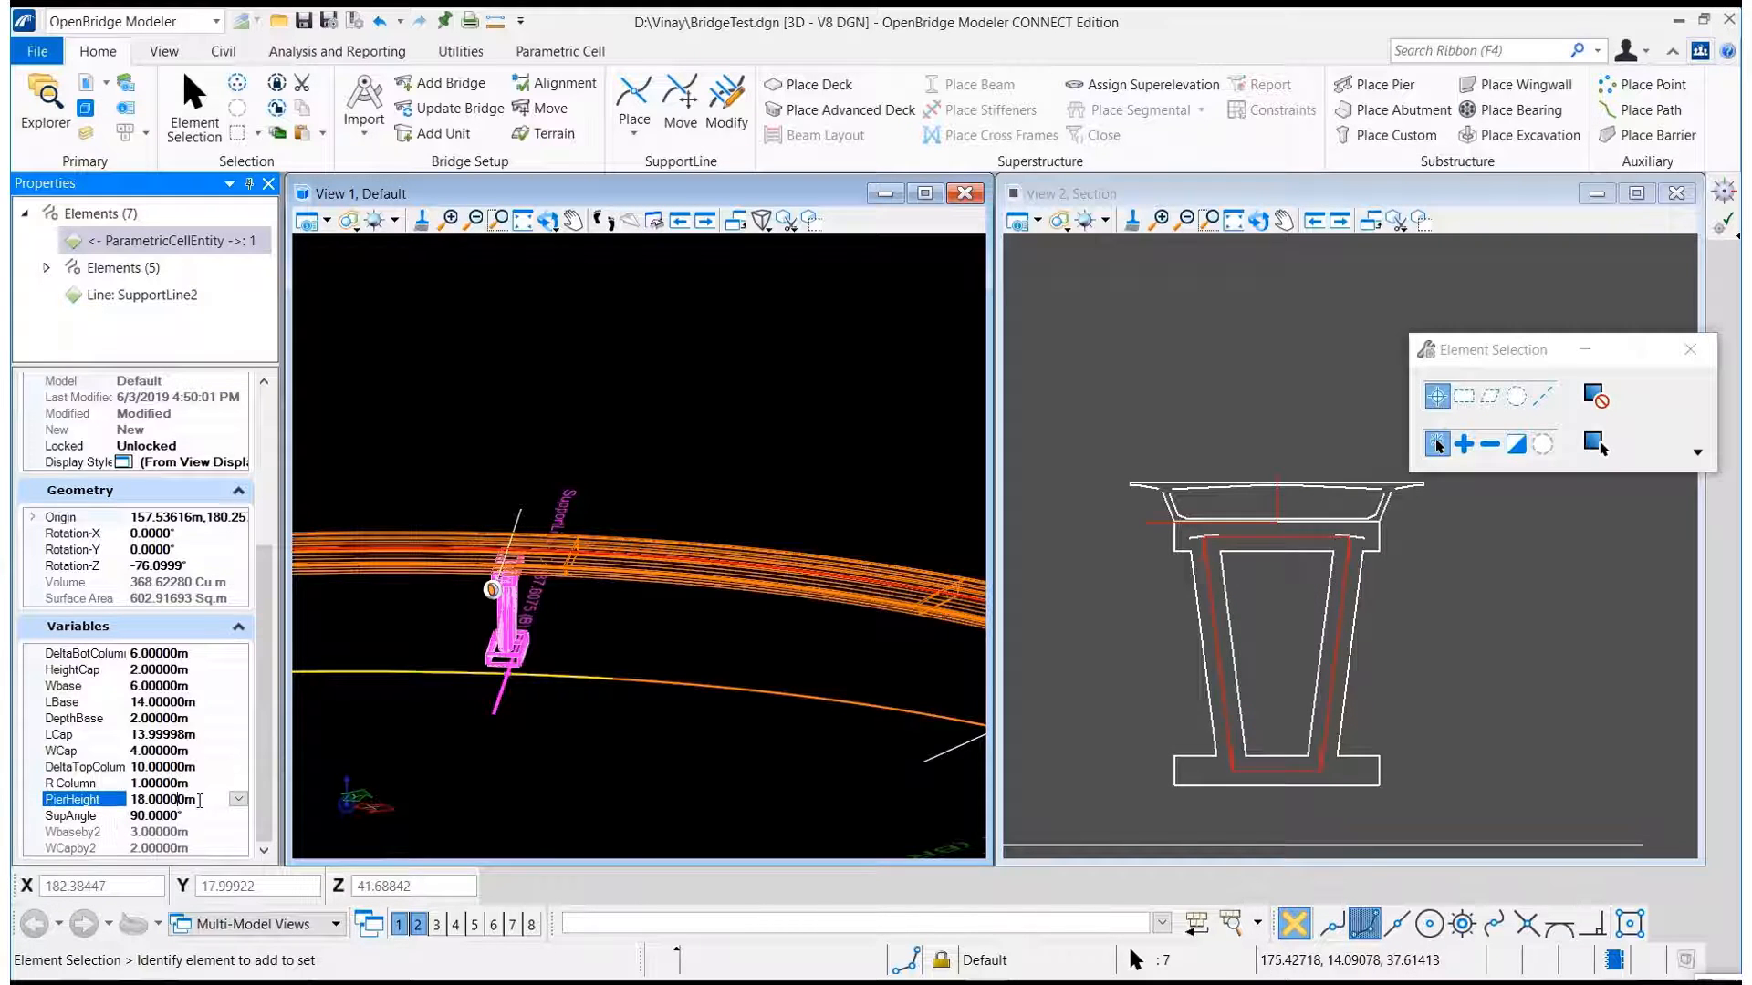
type("20")
key("Return")
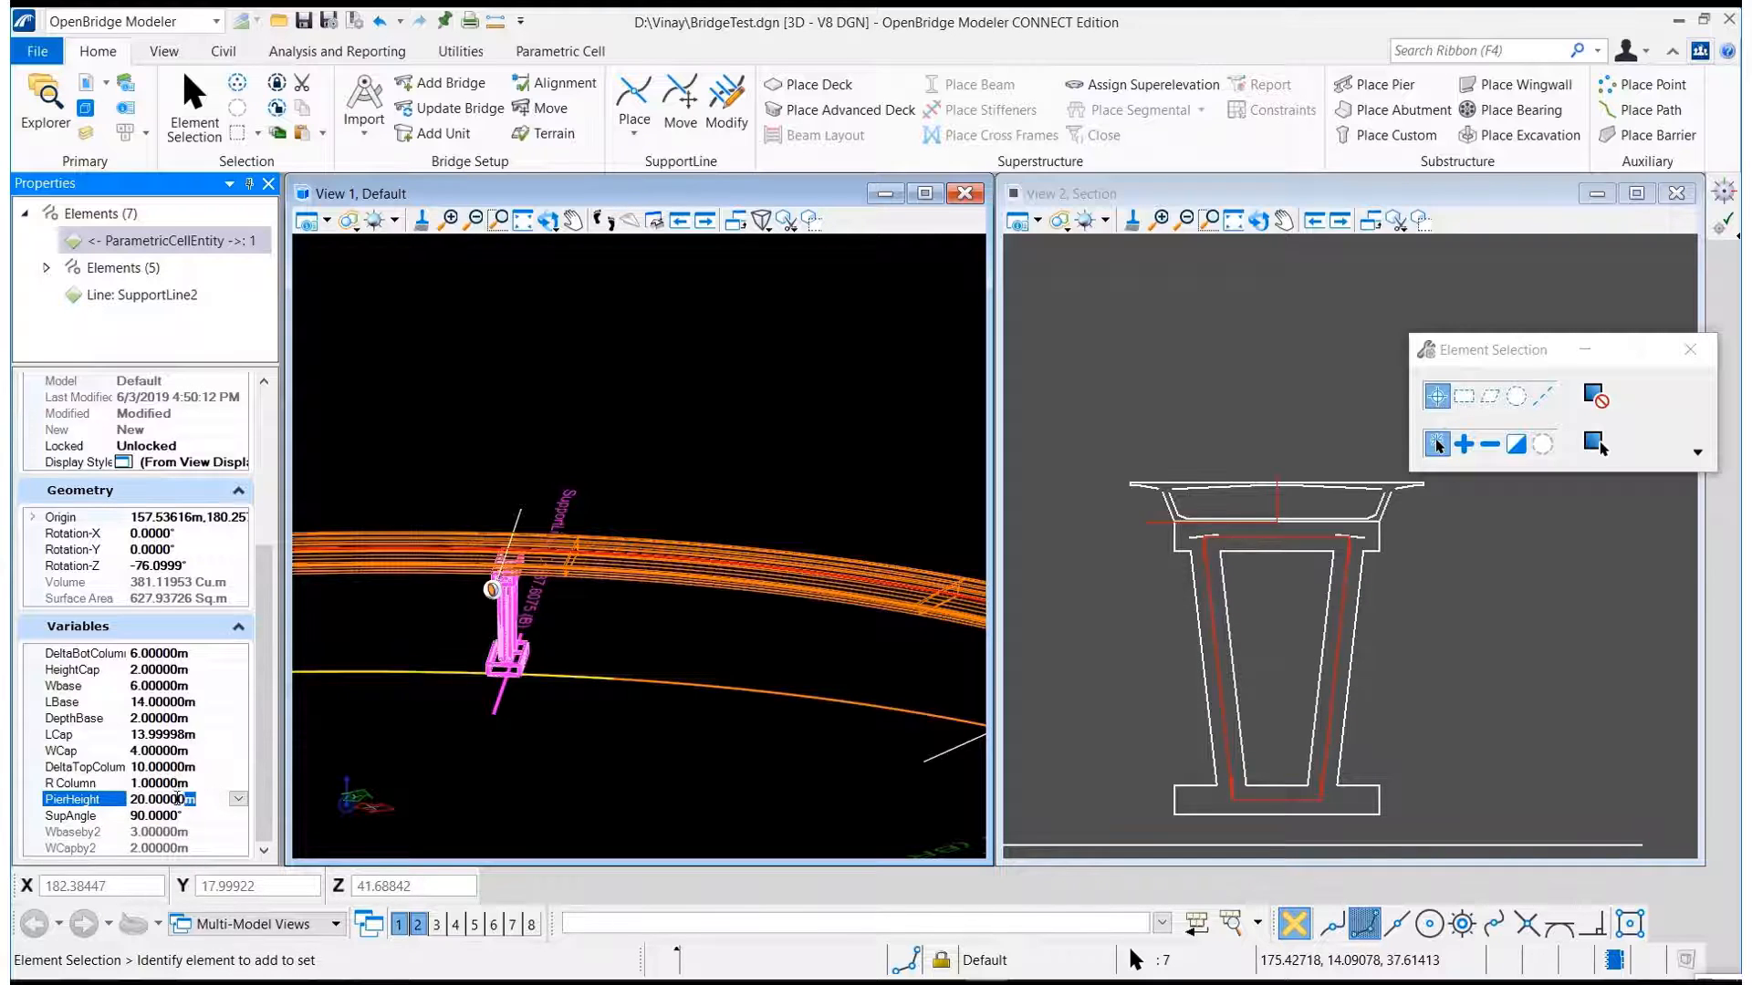
type("23")
key("Return")
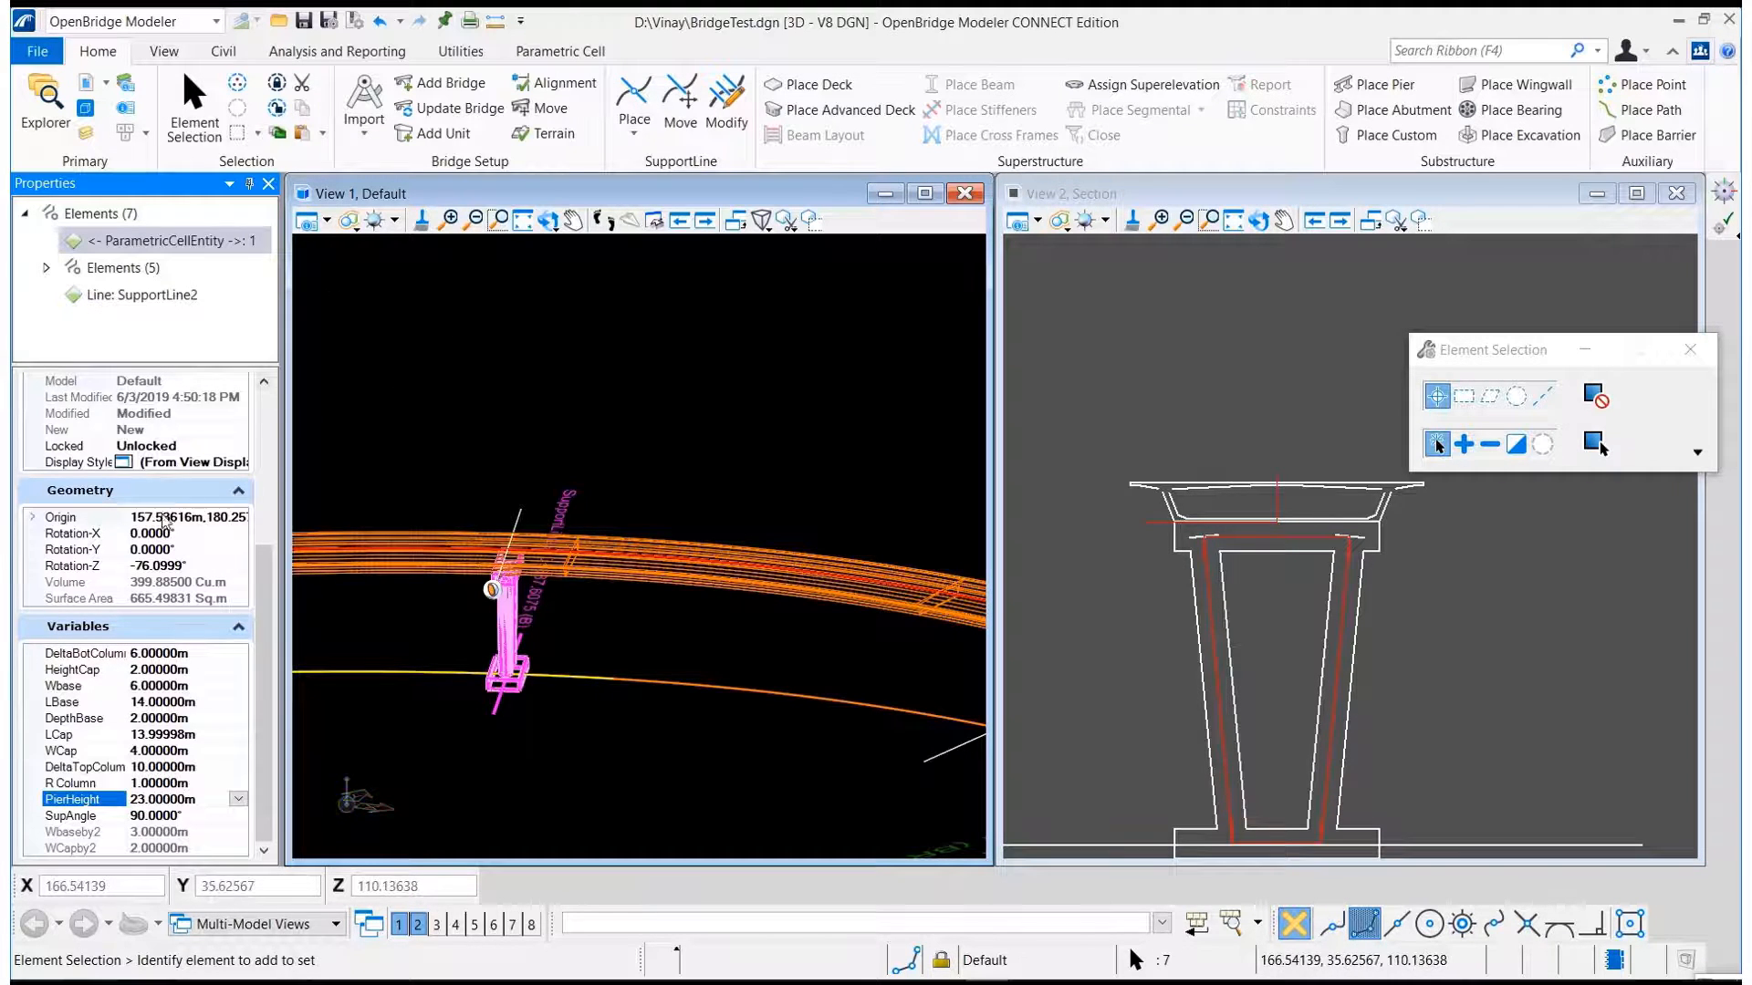
Select the bridge deck of Unit1 and open its variable constraints for editing.
left_click(750, 550)
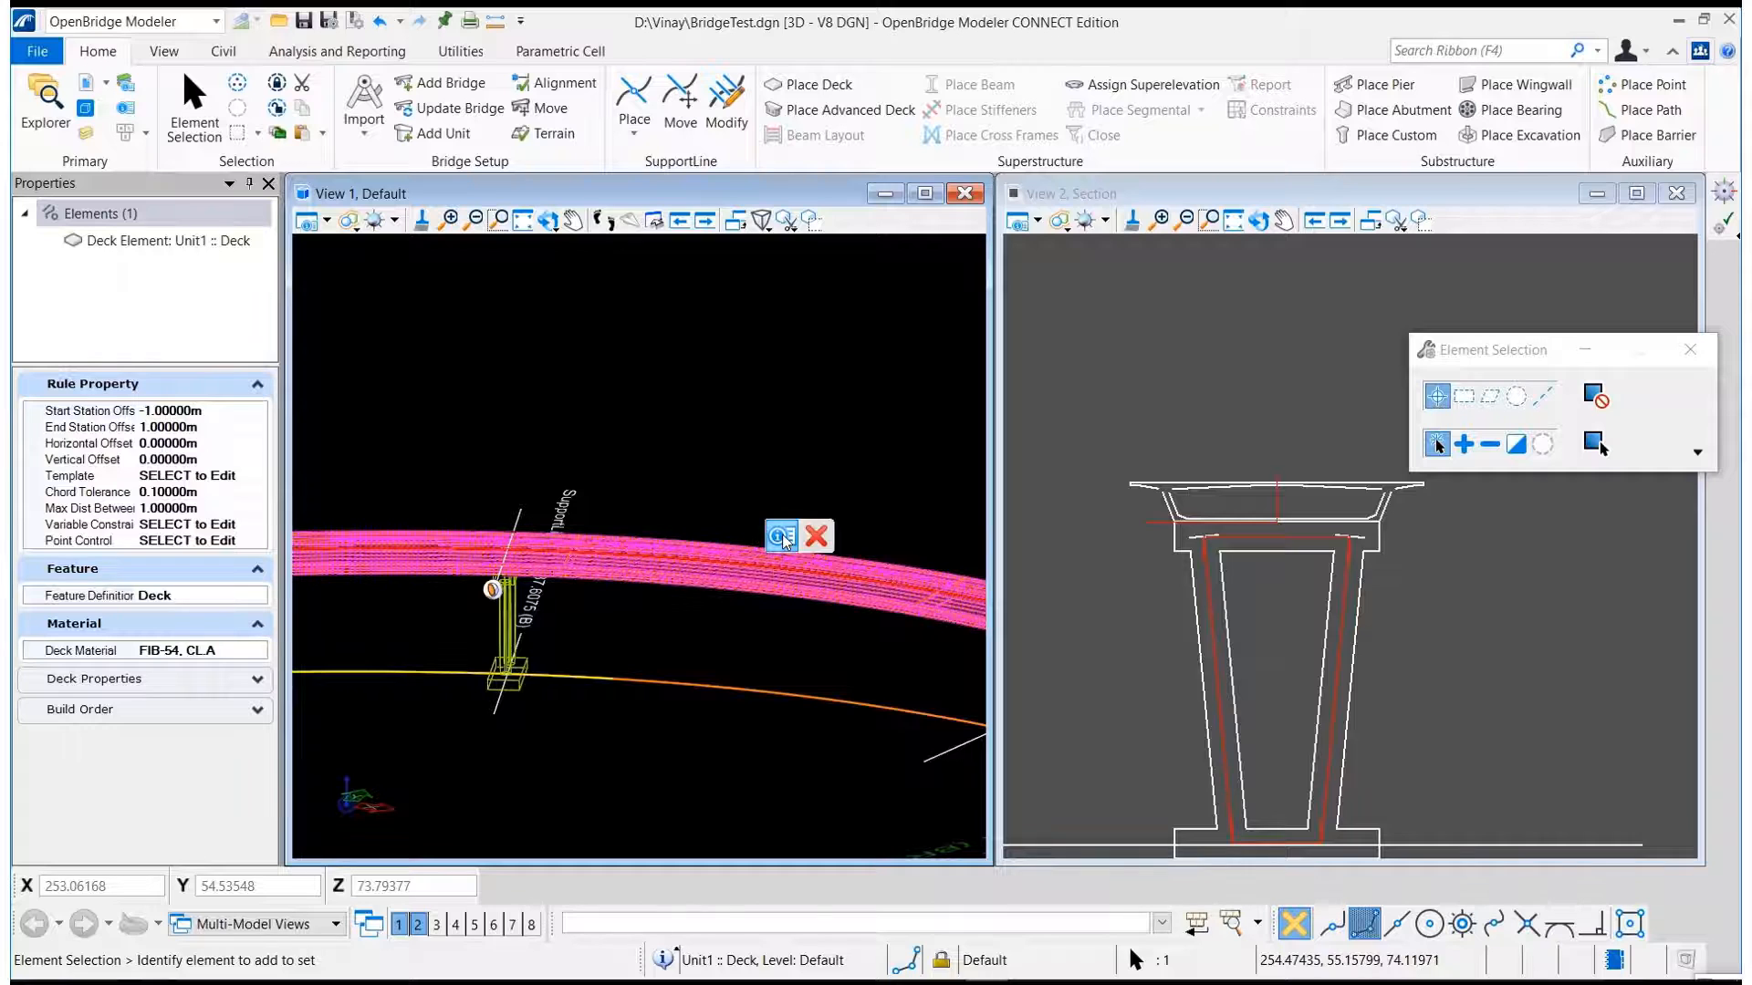
left_click(781, 539)
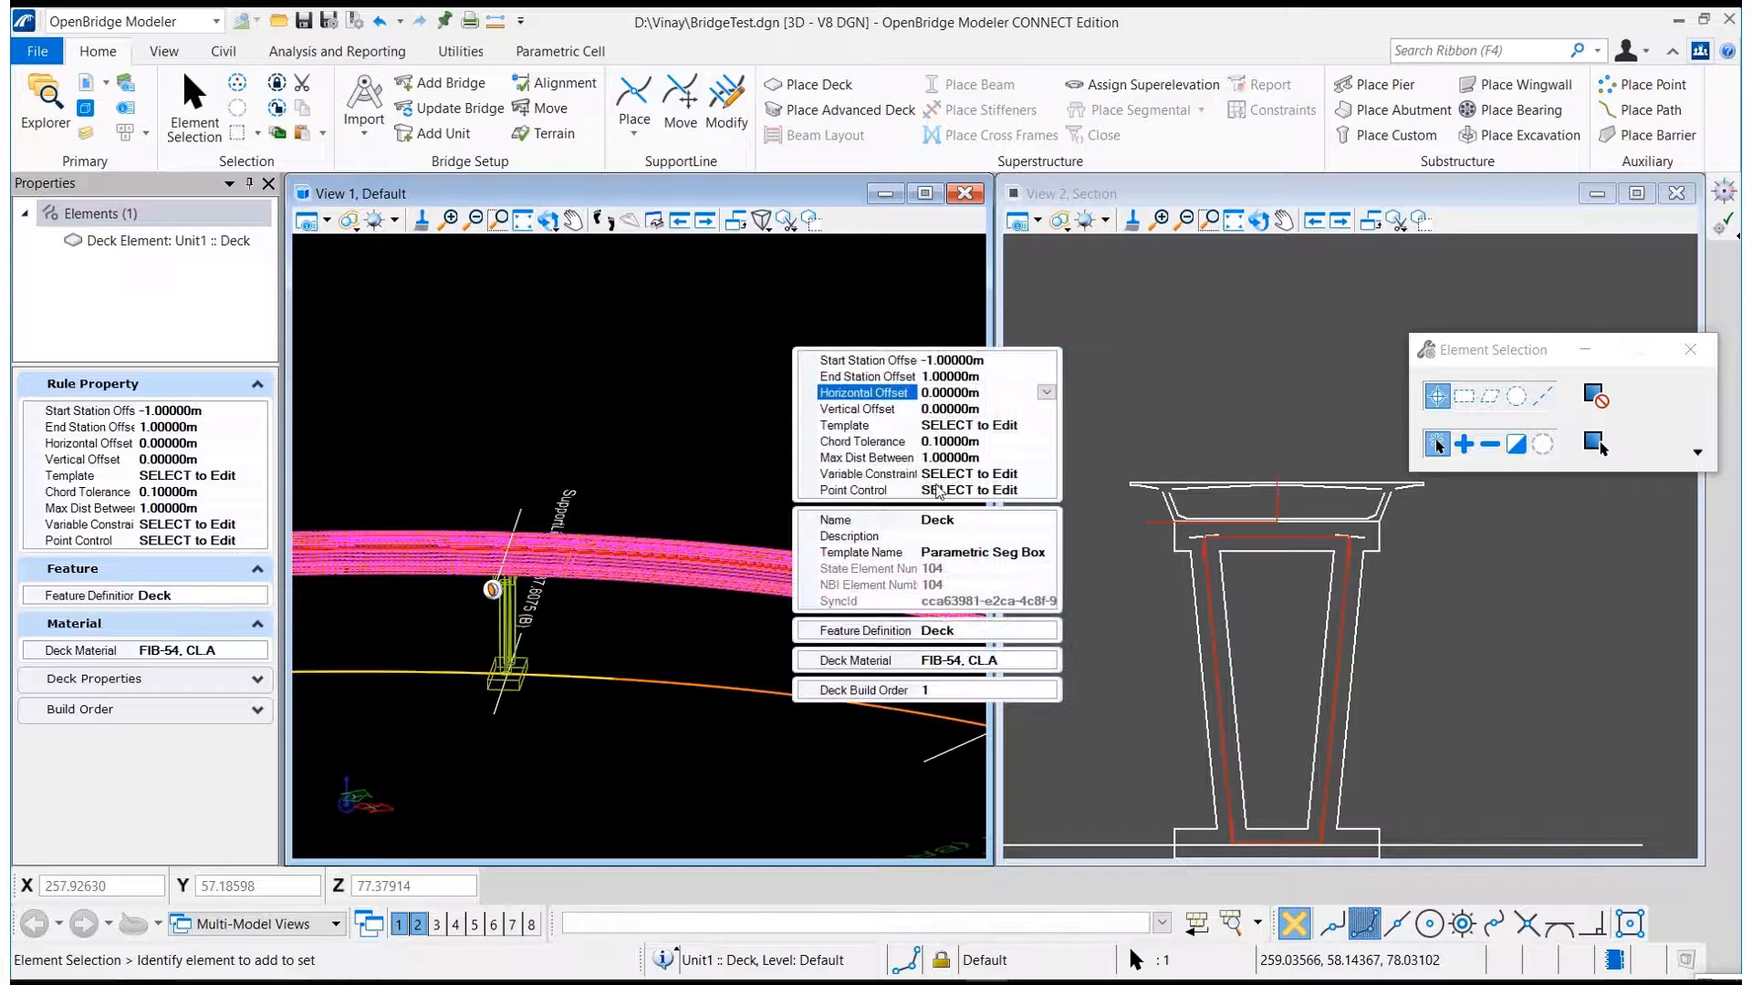
left_click(1032, 474)
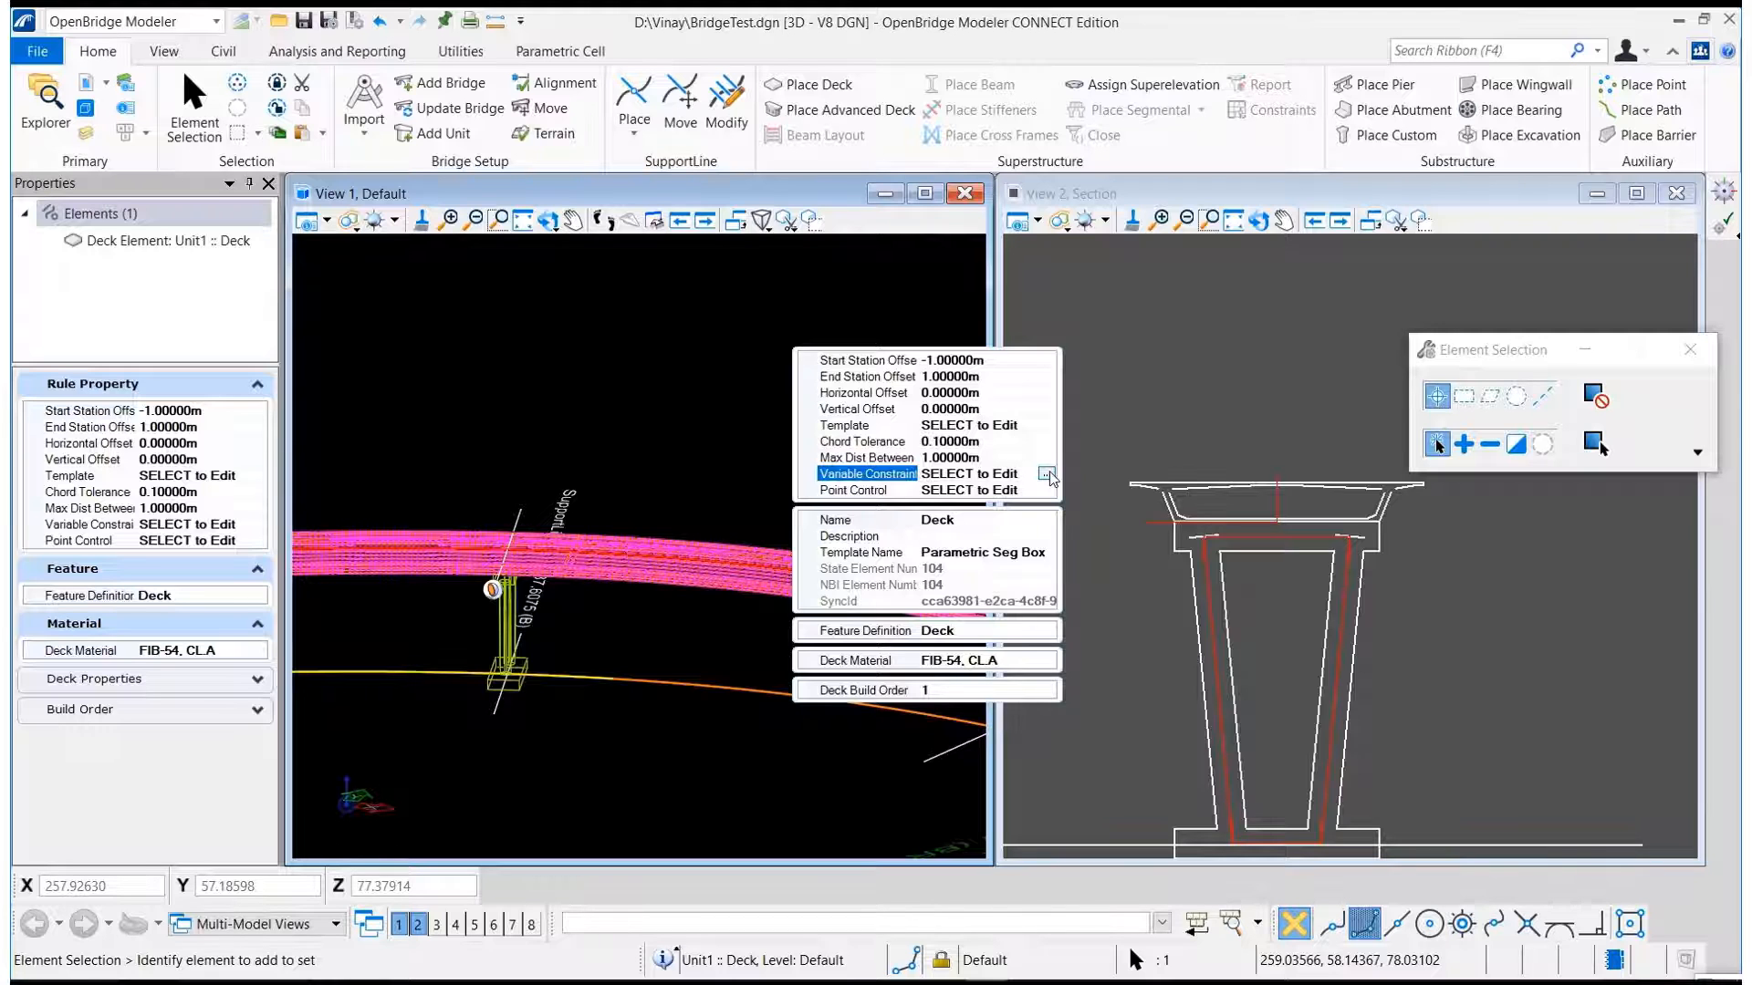
left_click(1047, 473)
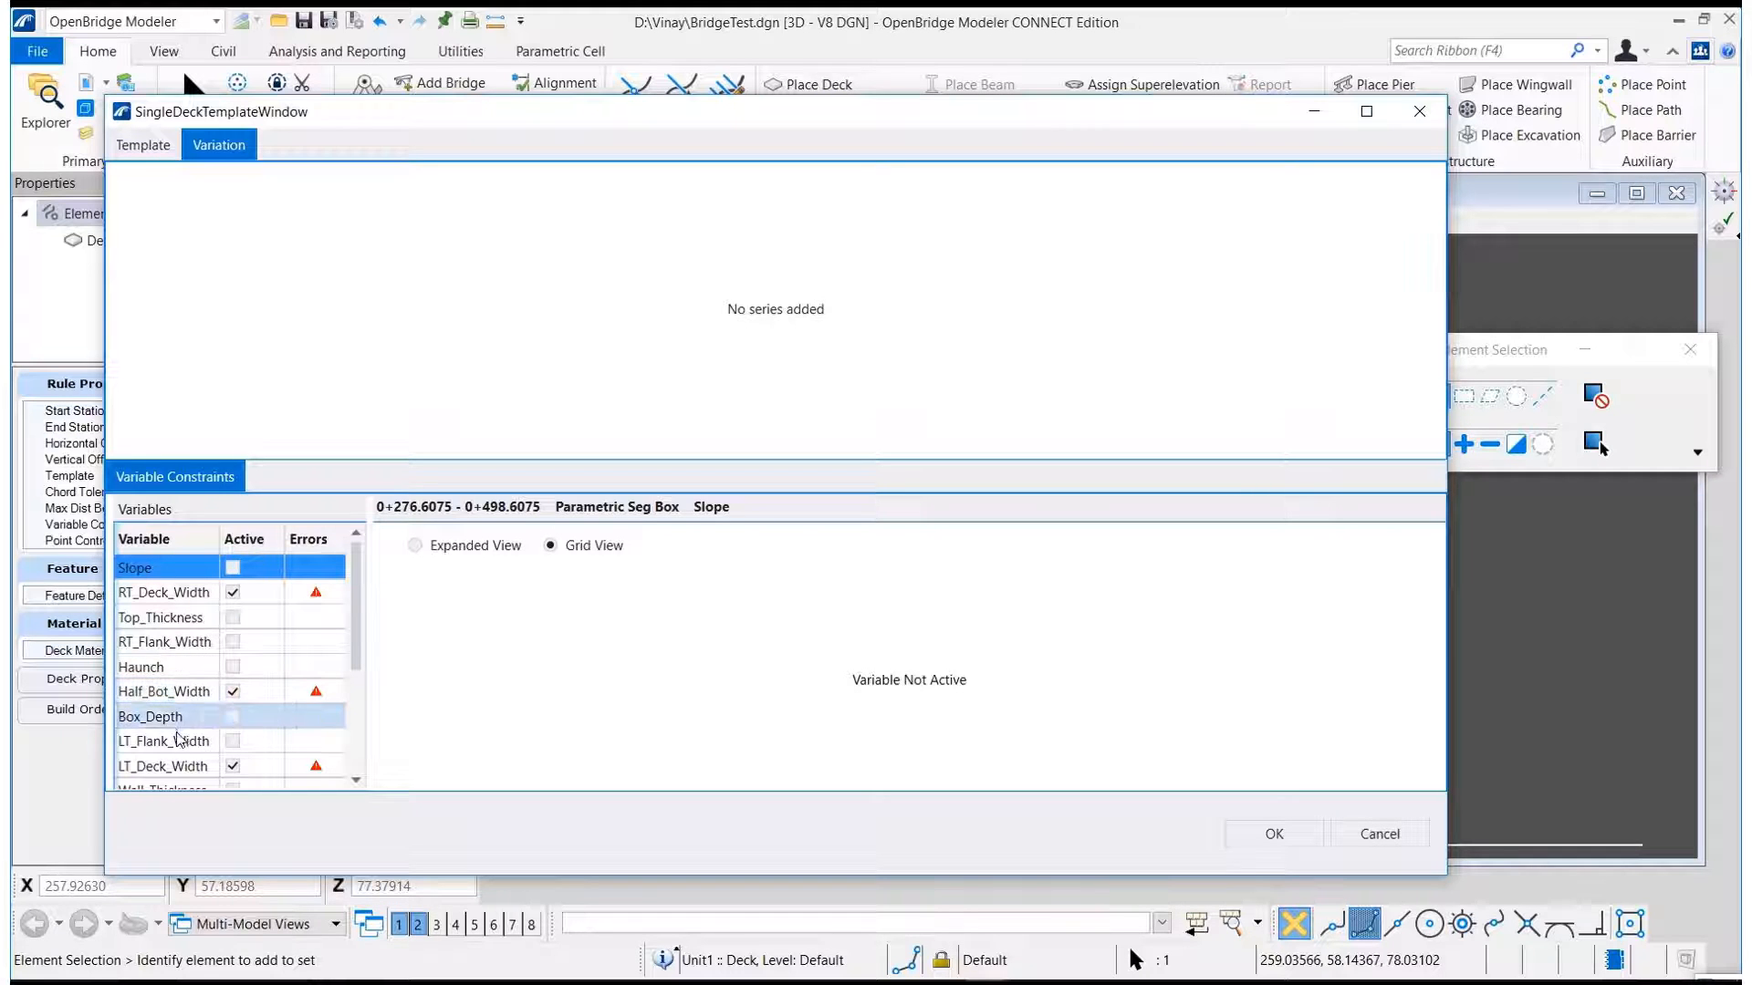
Activate the deck's Rotation By Angle variable and add a linear section from SupportLine1 with start and end values of 5°.
left_click_drag(359, 665, 358, 774)
left_click(192, 763)
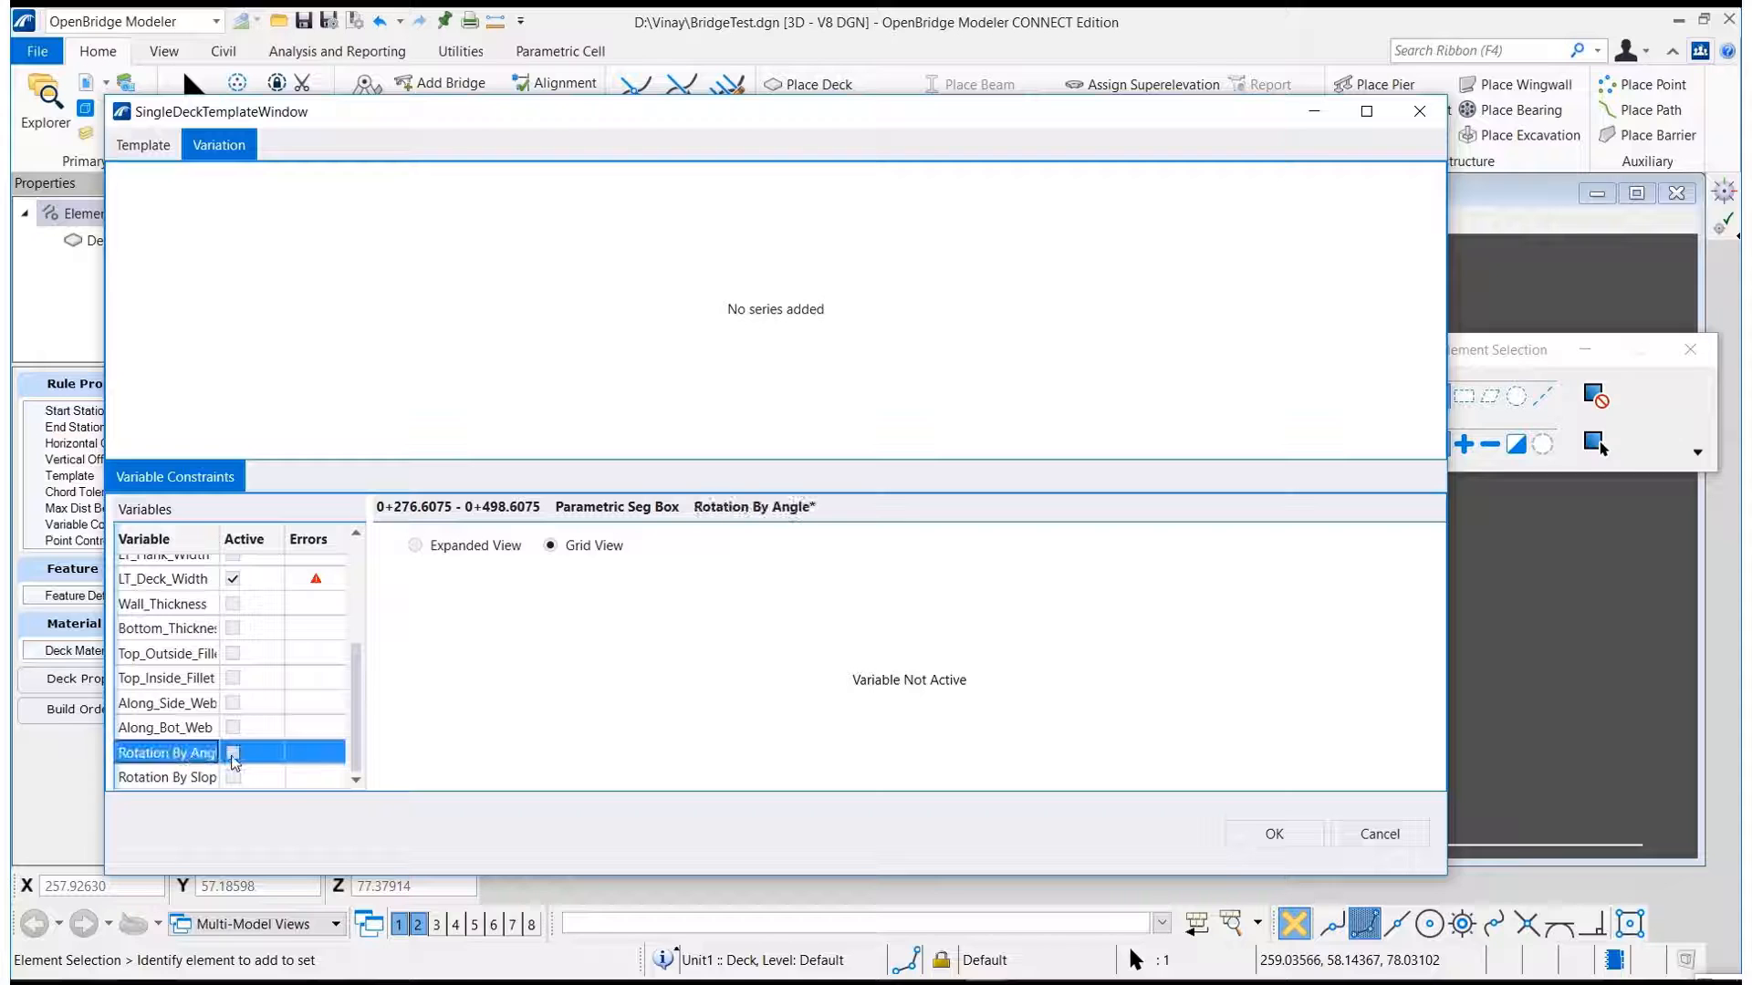
left_click(233, 753)
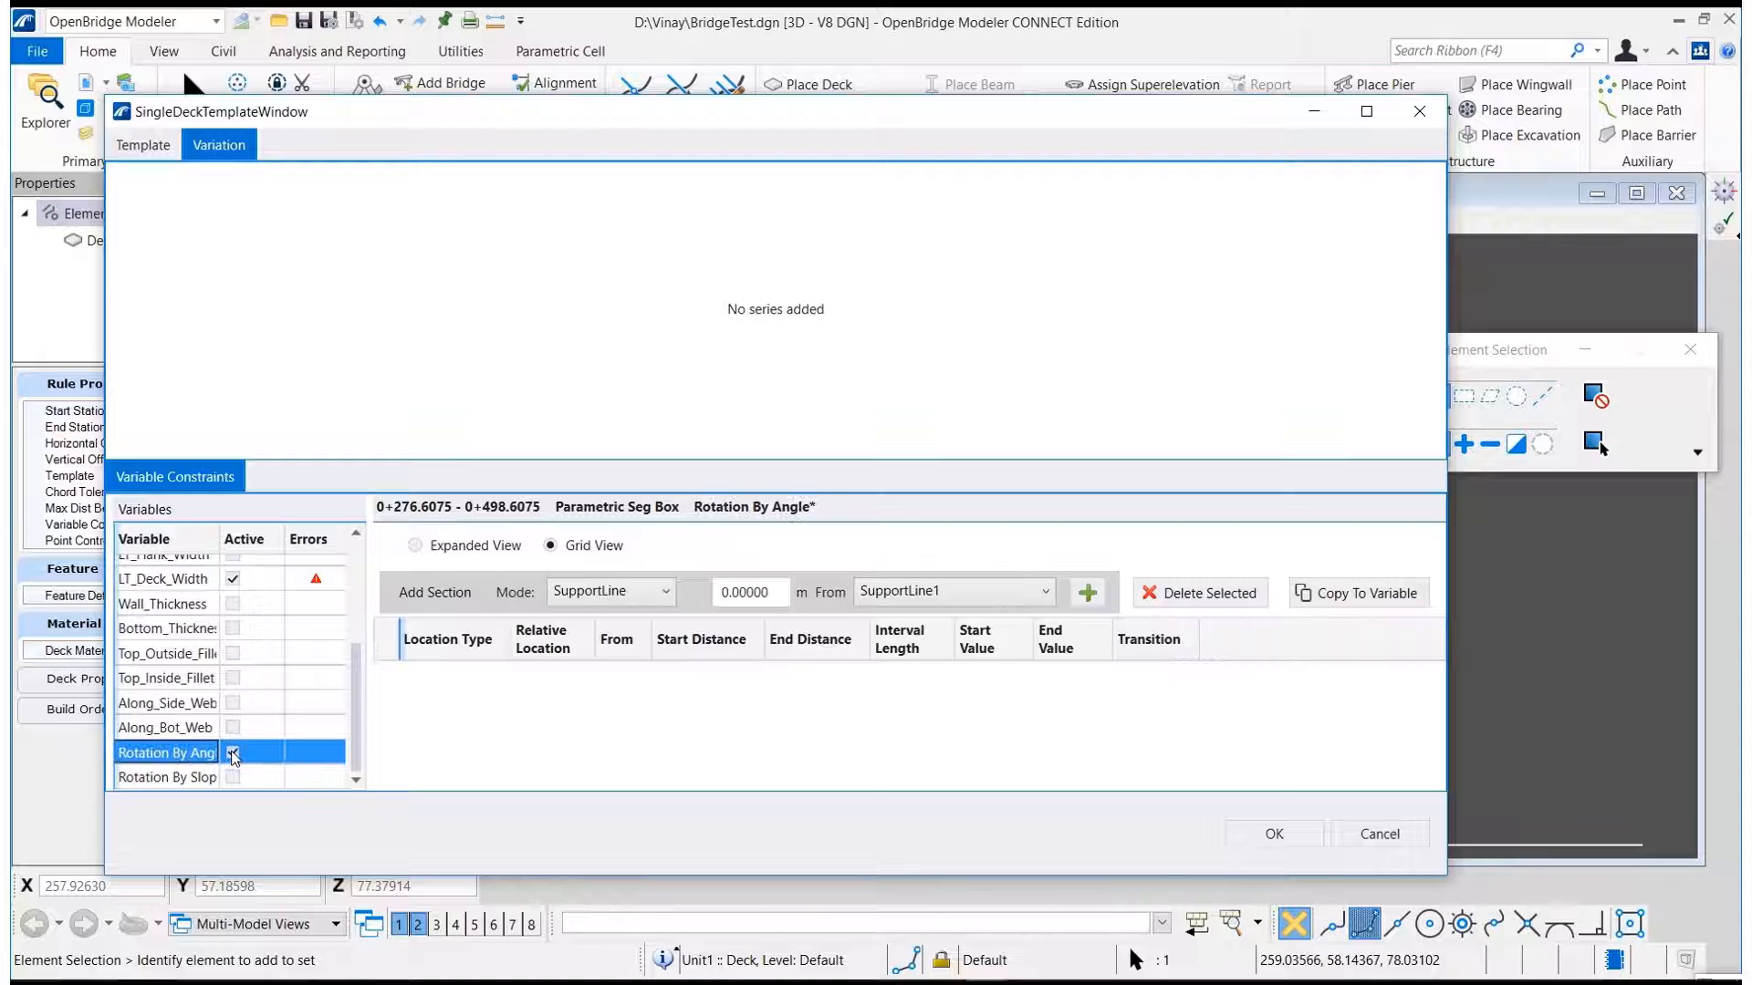
left_click(1086, 593)
left_click(1032, 675)
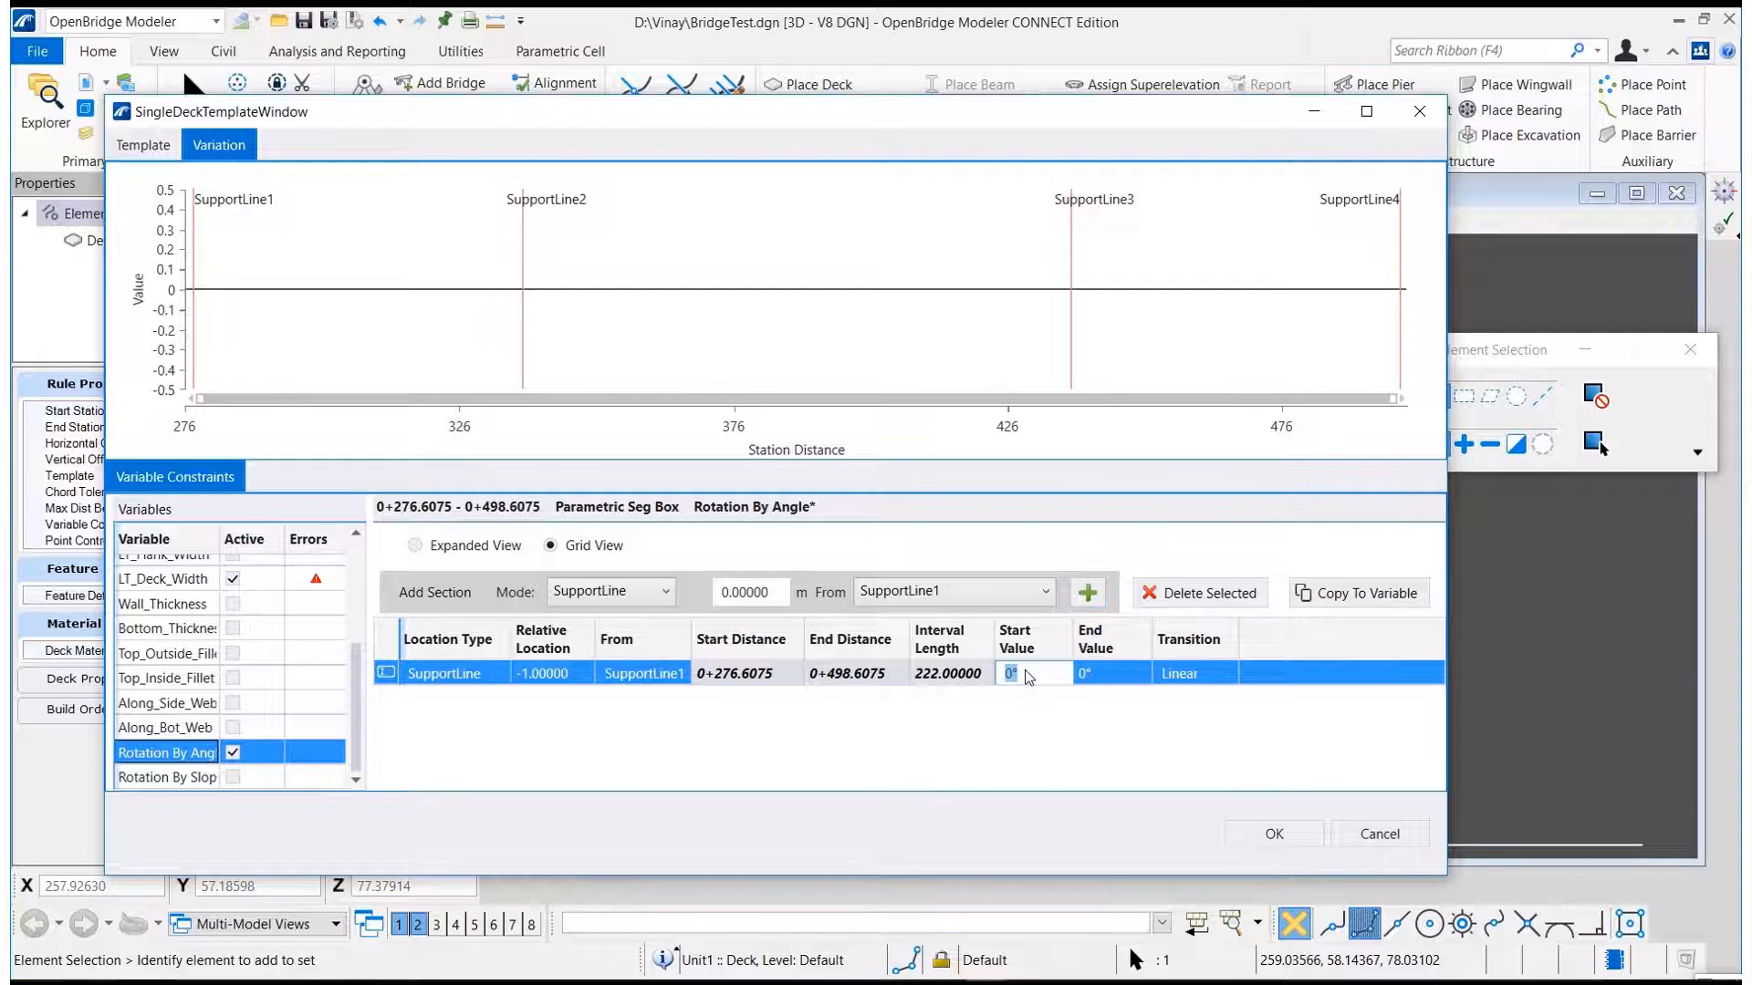
type("5")
left_click(1122, 679)
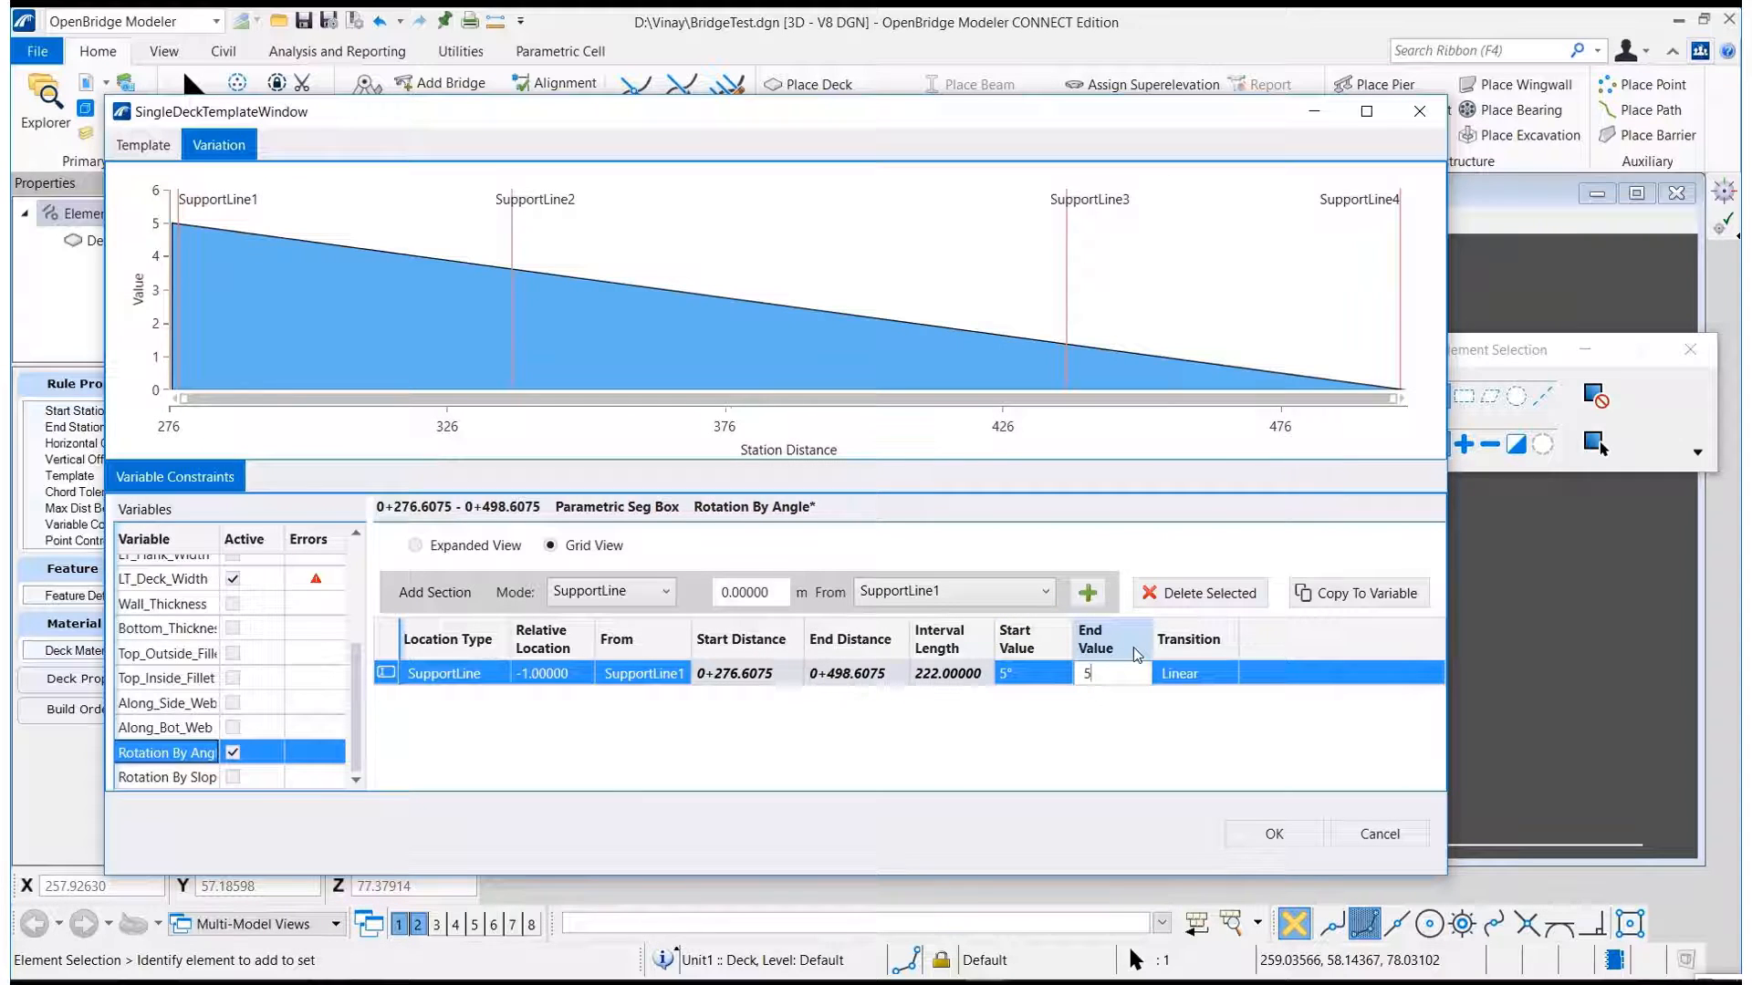
type("5")
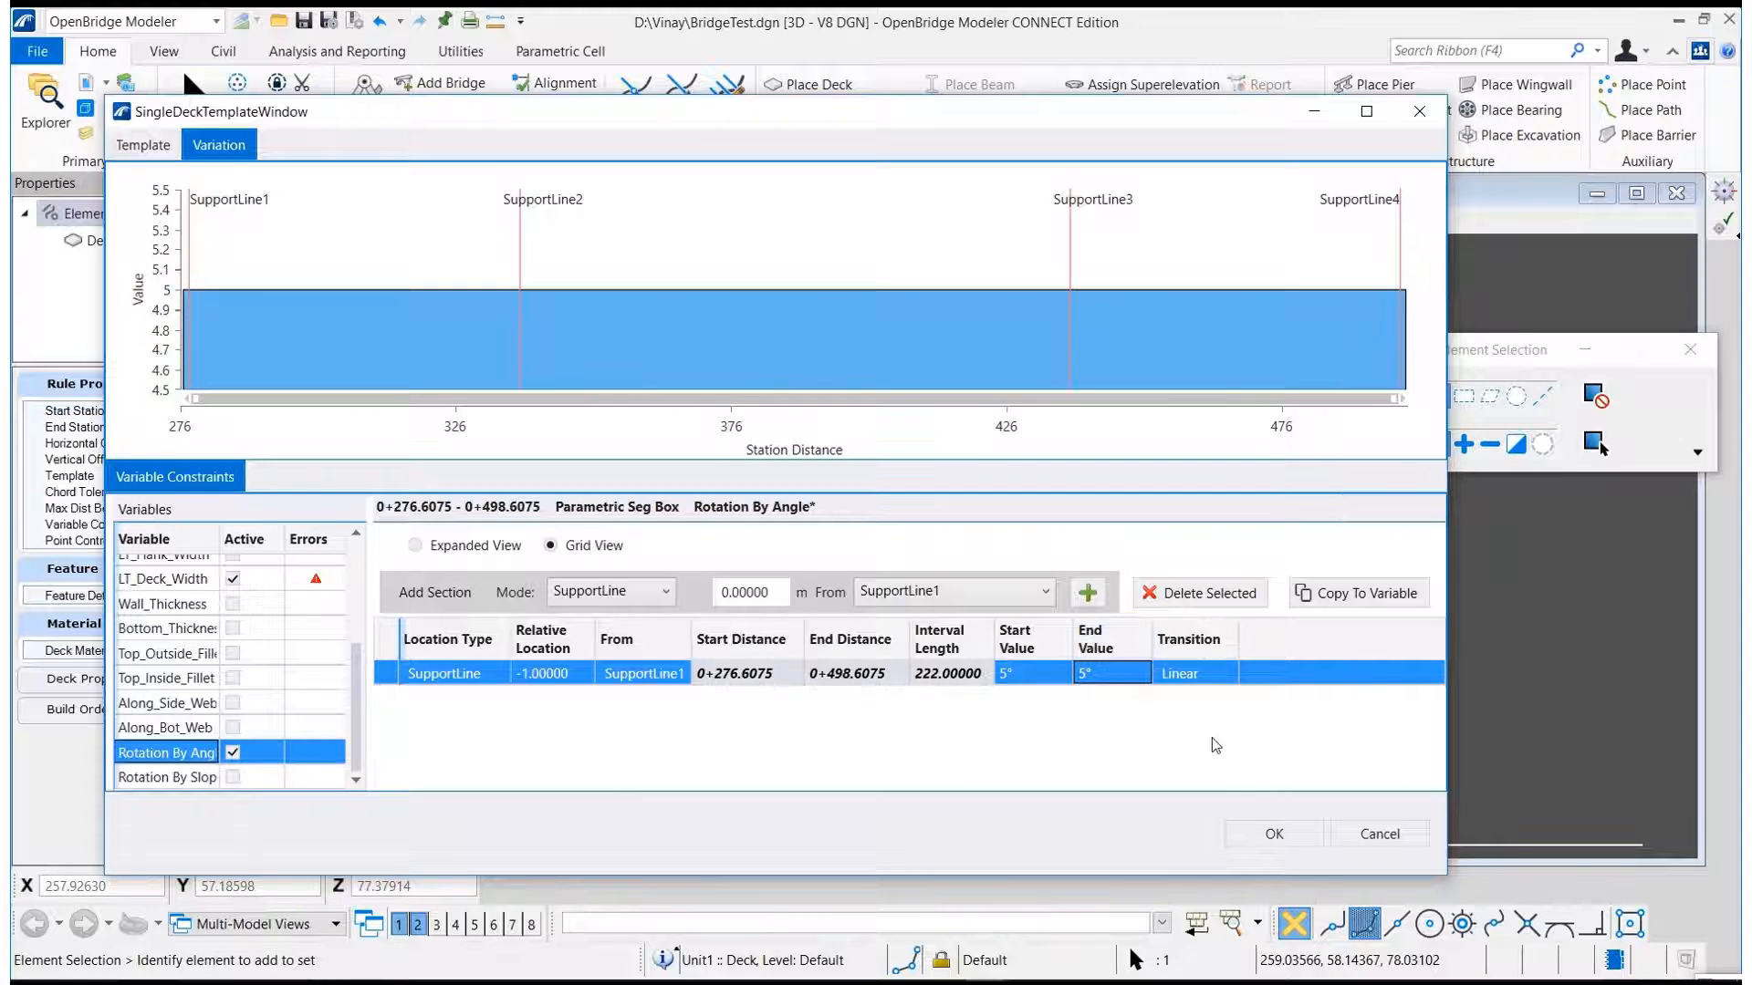